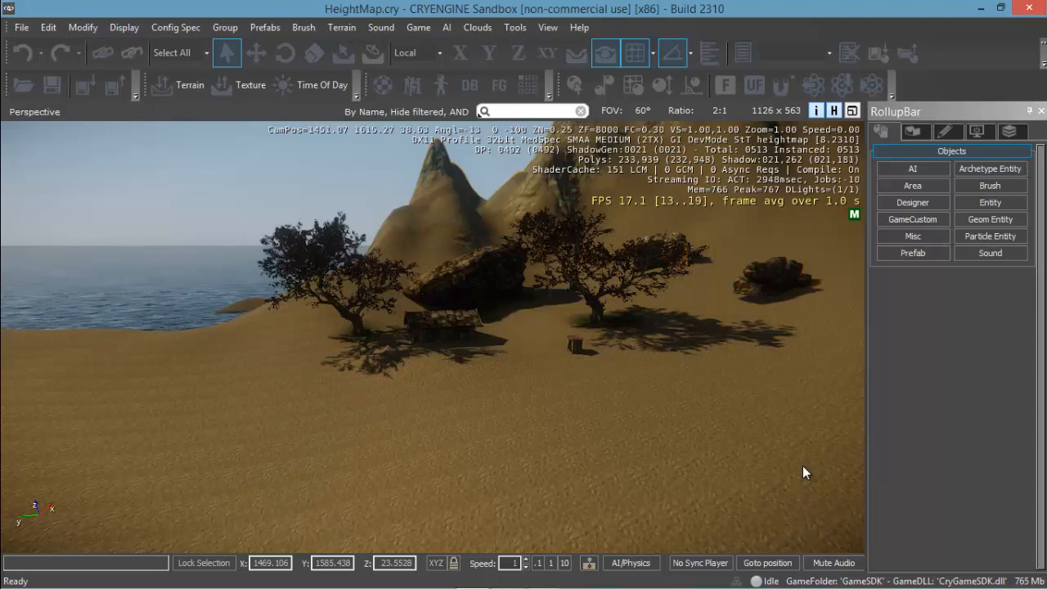
Create a Road object from the Misc category and place its first point near the tip of the sandy peninsula.
{"action": "left_click", "coordinate": [910, 237]}
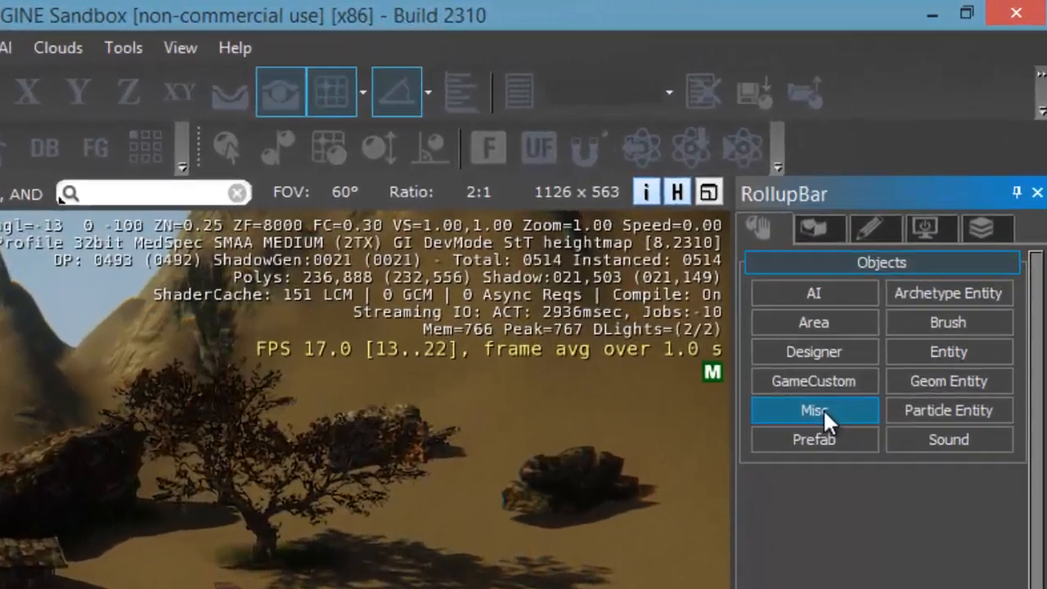
{"action": "left_click", "coordinate": [872, 314]}
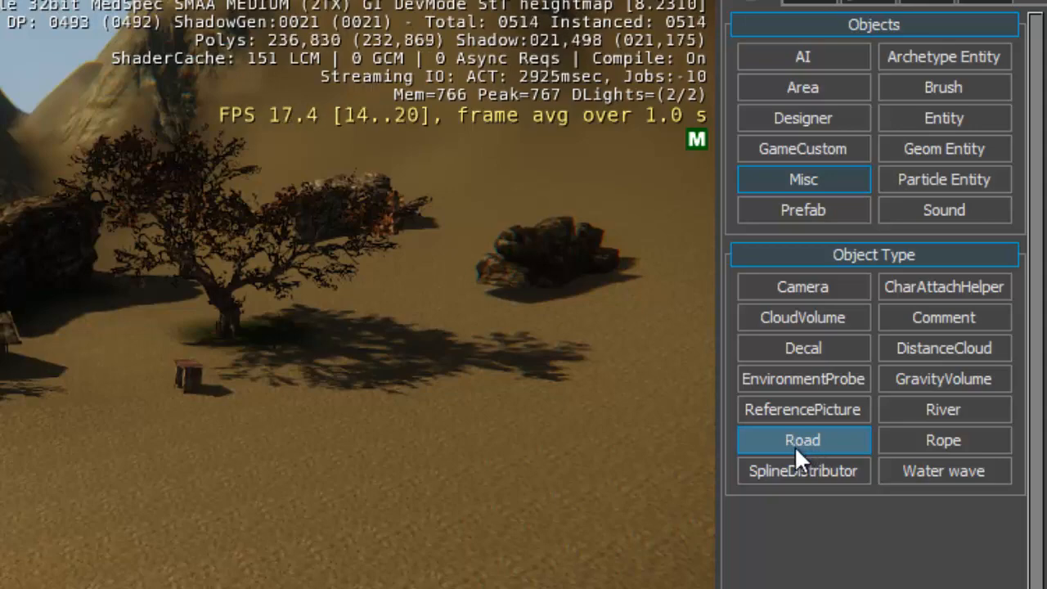
{"action": "left_click", "coordinate": [806, 439]}
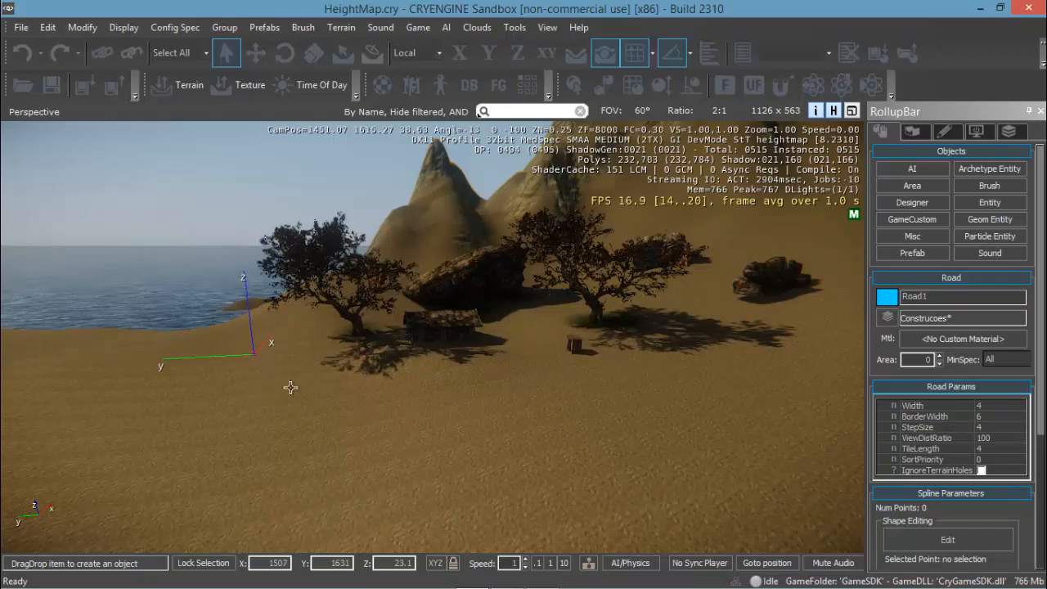
{"action": "key", "text": "w"}
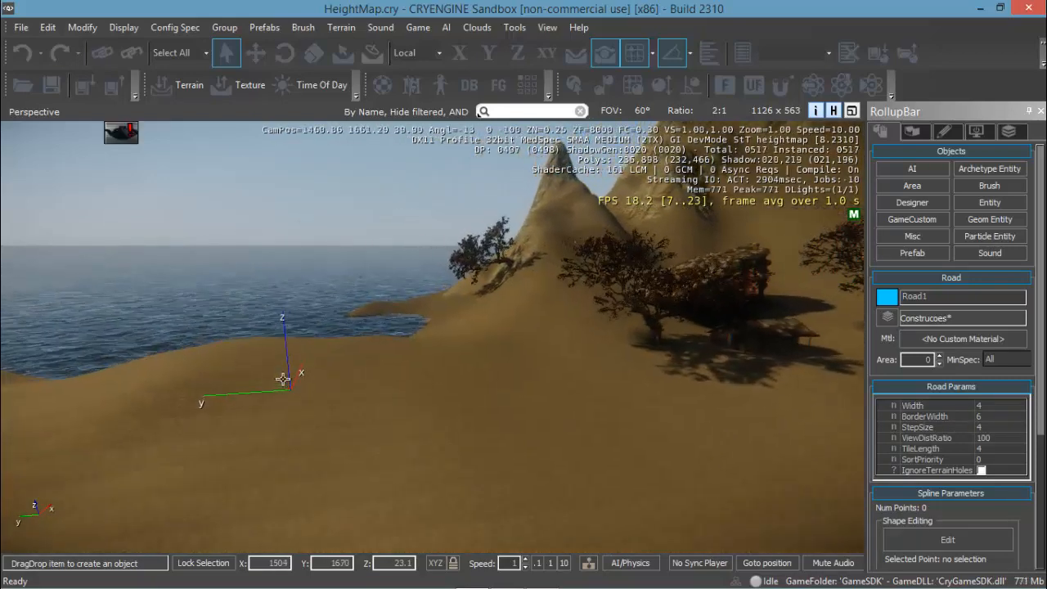
{"action": "key", "text": "w"}
{"action": "right_click_drag", "start_coordinate": [276, 389], "coordinate": [304, 381]}
{"action": "key", "text": "w"}
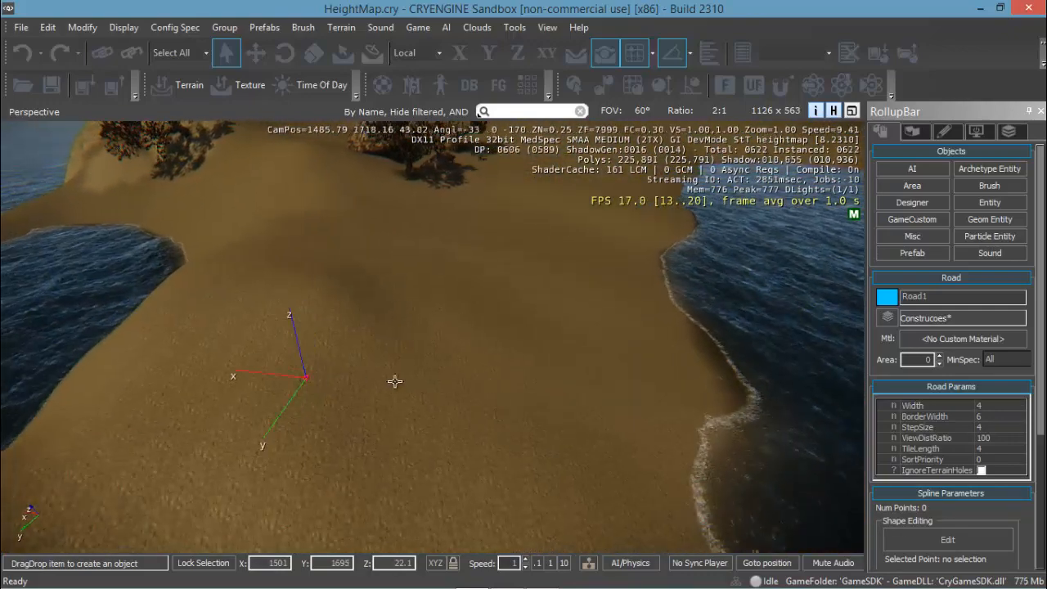
{"action": "middle_click_drag", "start_coordinate": [661, 413], "coordinate": [651, 440]}
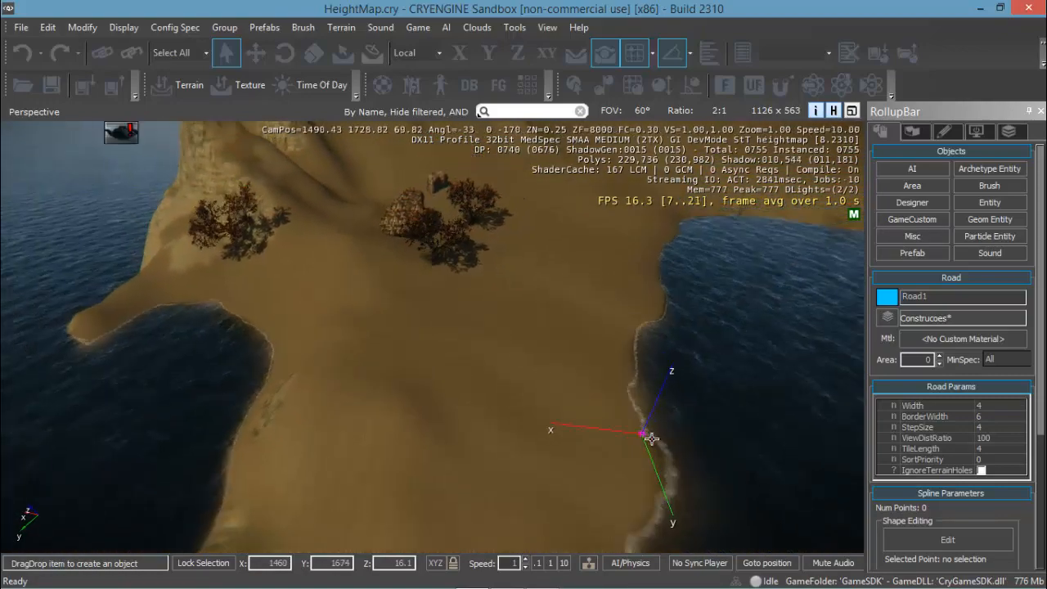
{"action": "scroll", "coordinate": [651, 439], "scroll_direction": "down", "scroll_amount": 5}
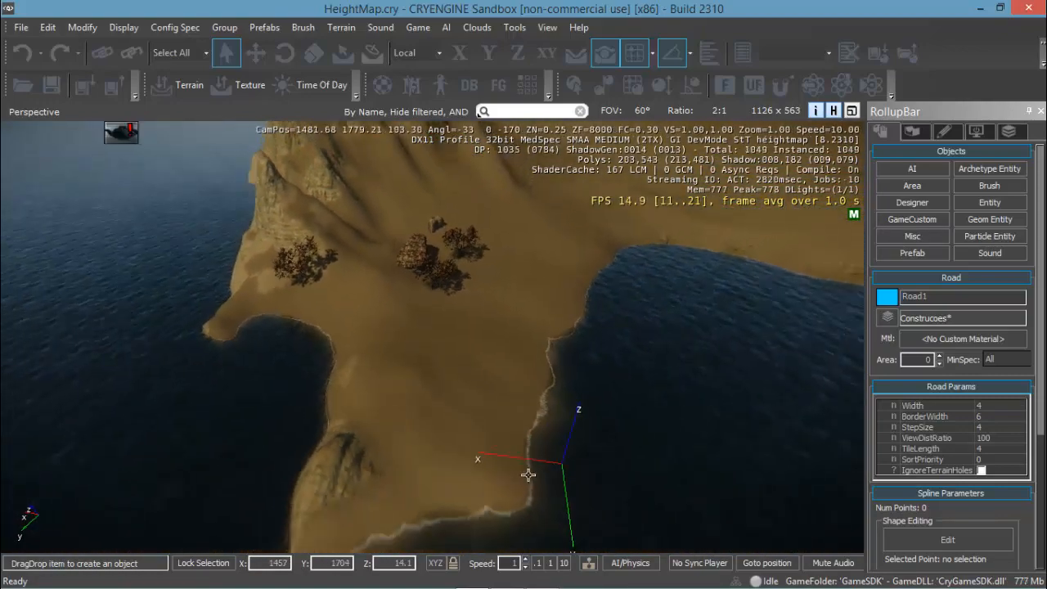
{"action": "scroll", "coordinate": [528, 474], "scroll_direction": "down", "scroll_amount": 1}
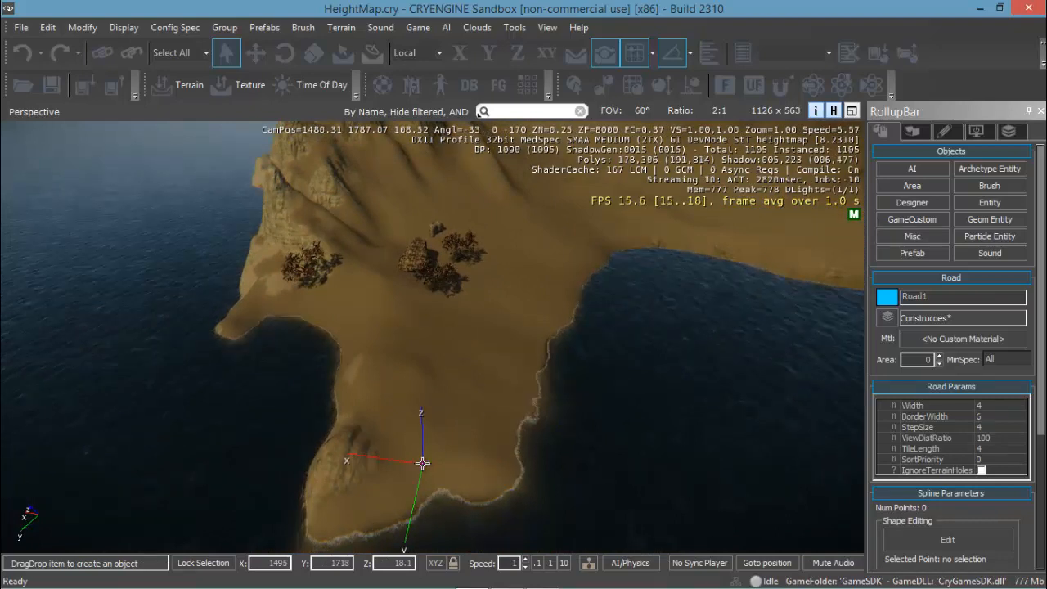
{"action": "left_click", "coordinate": [424, 461]}
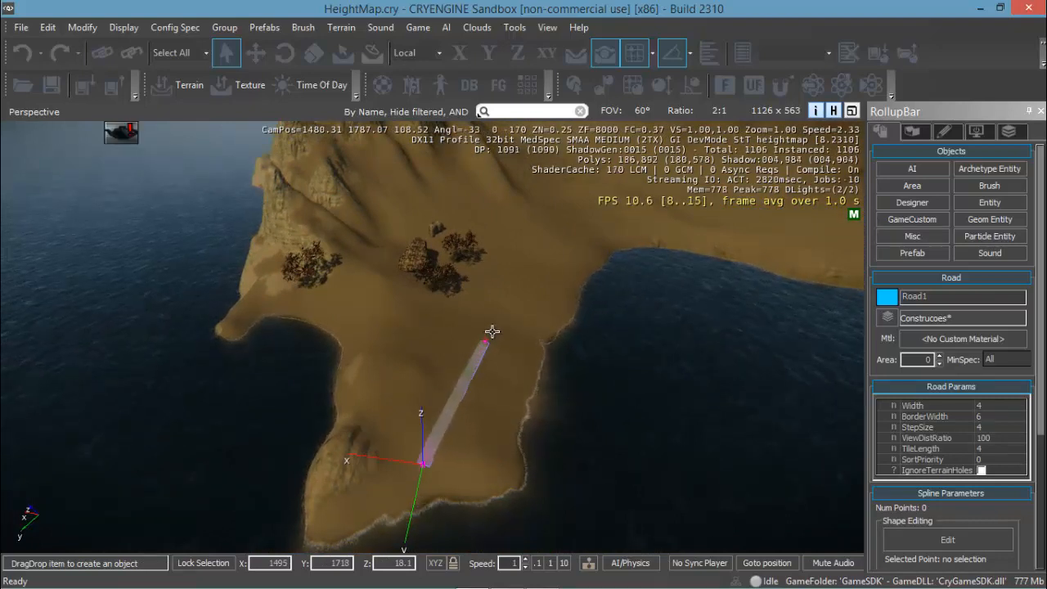
Extend the road with further points inland past the trees and along the bay's shoreline, and finish it at the bay's far end.
{"action": "left_click", "coordinate": [524, 263]}
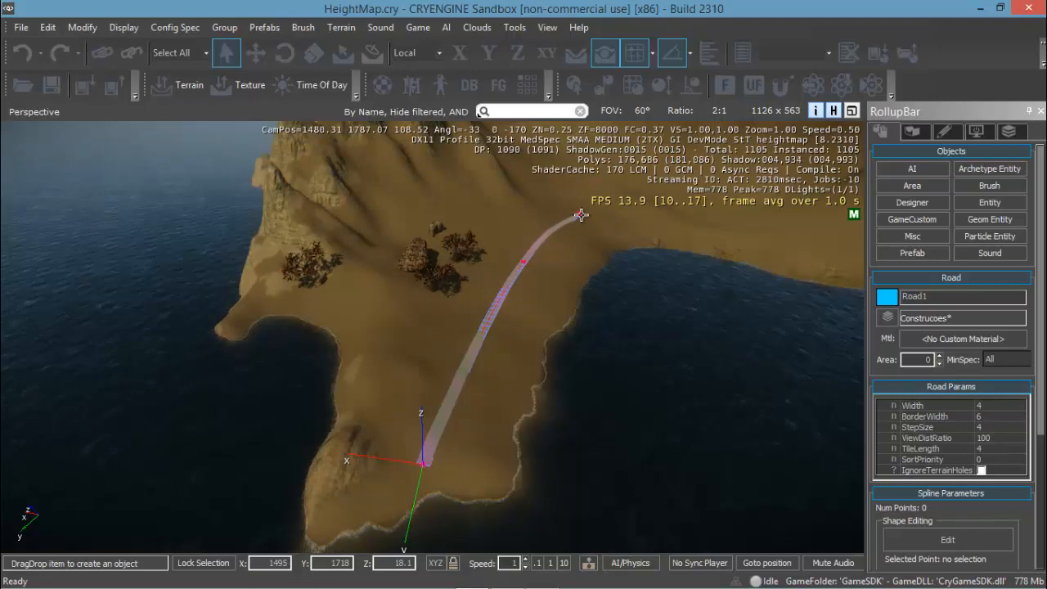
{"action": "left_click", "coordinate": [736, 224]}
{"action": "key", "text": "d"}
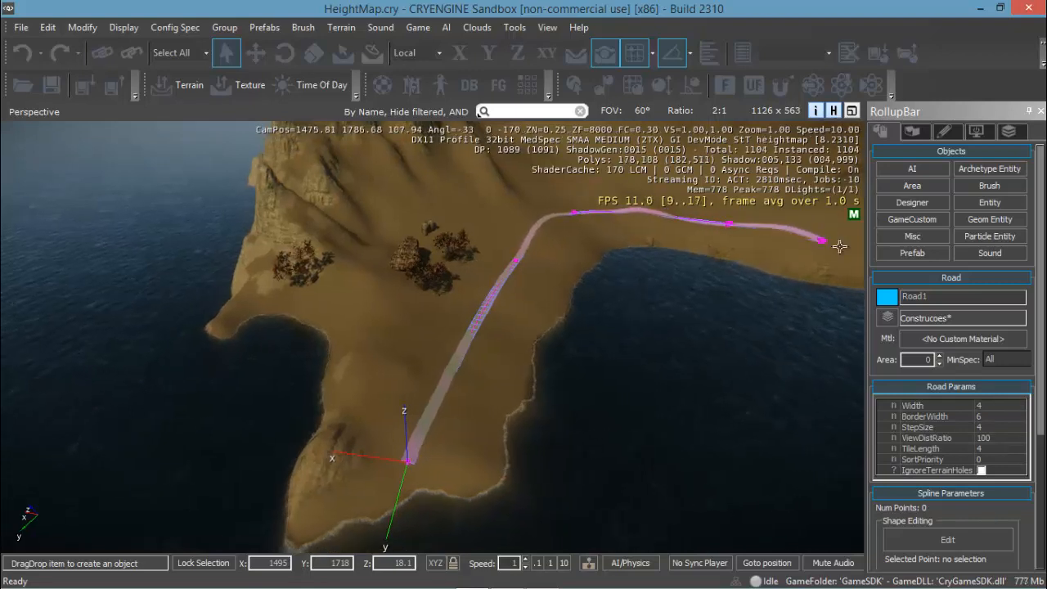
{"action": "middle_click_drag", "start_coordinate": [860, 234], "coordinate": [797, 239]}
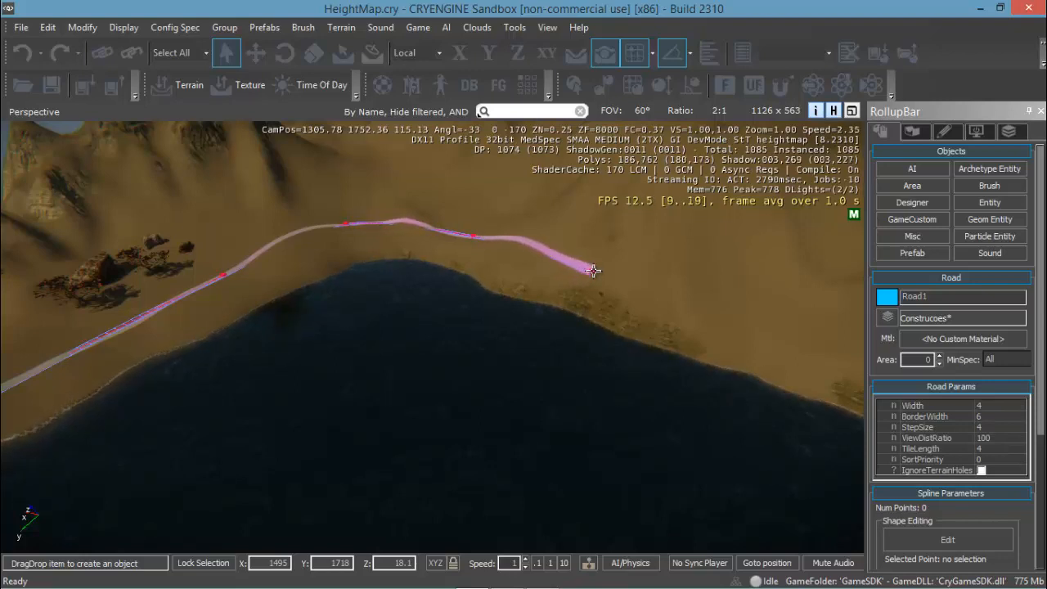
{"action": "left_click", "coordinate": [591, 271]}
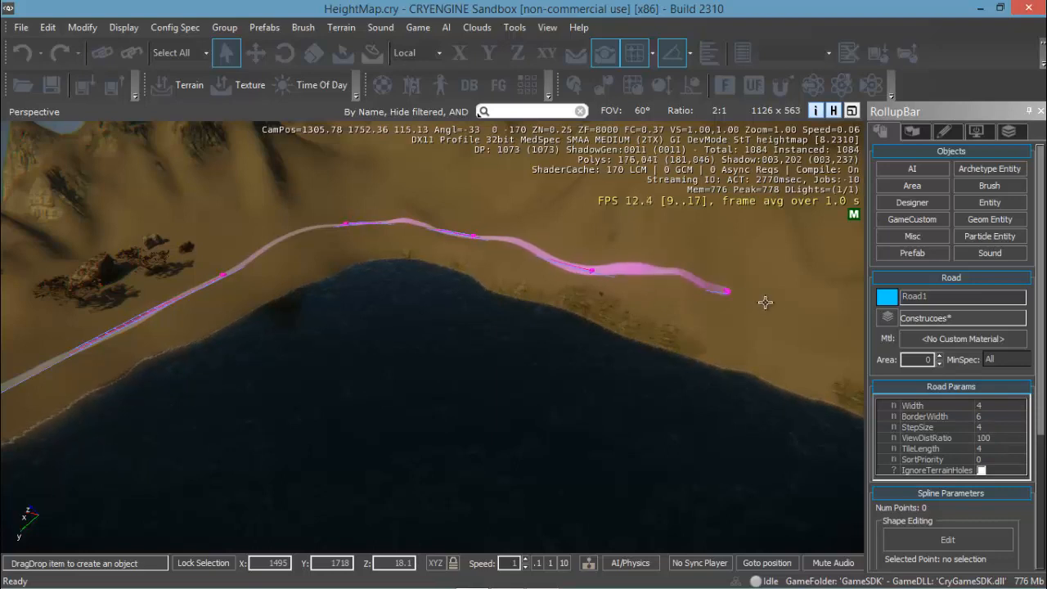
{"action": "left_click", "coordinate": [792, 317]}
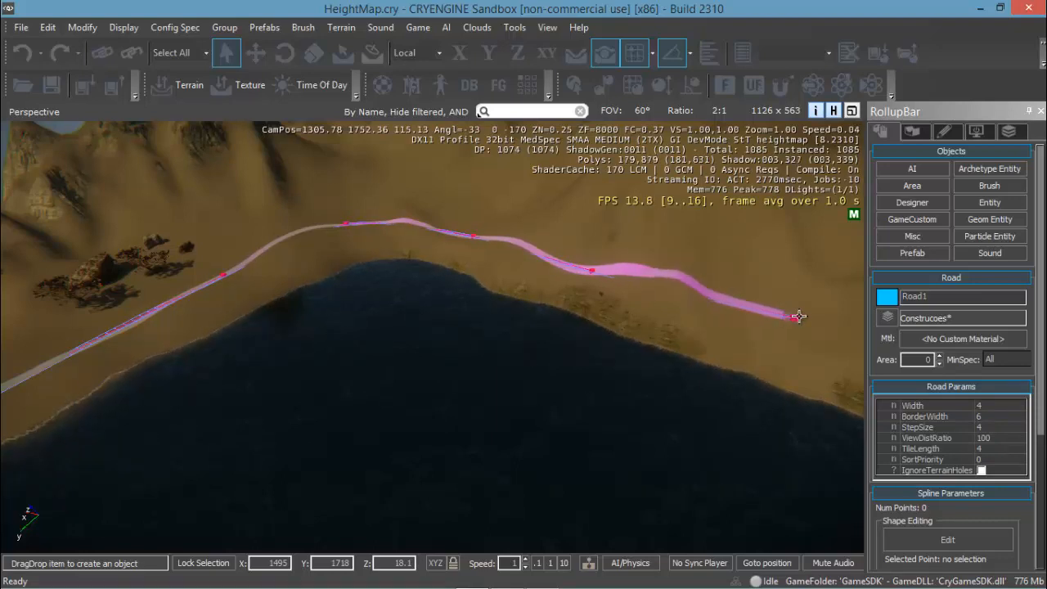
{"action": "mouse_move", "coordinate": [834, 312]}
{"action": "middle_mouse_down"}
{"action": "mouse_move", "coordinate": [850, 318]}
{"action": "mouse_move", "coordinate": [834, 308]}
{"action": "mouse_move", "coordinate": [842, 326]}
{"action": "mouse_move", "coordinate": [845, 315]}
{"action": "mouse_move", "coordinate": [841, 354]}
{"action": "mouse_move", "coordinate": [841, 320]}
{"action": "mouse_move", "coordinate": [827, 315]}
{"action": "middle_mouse_up"}
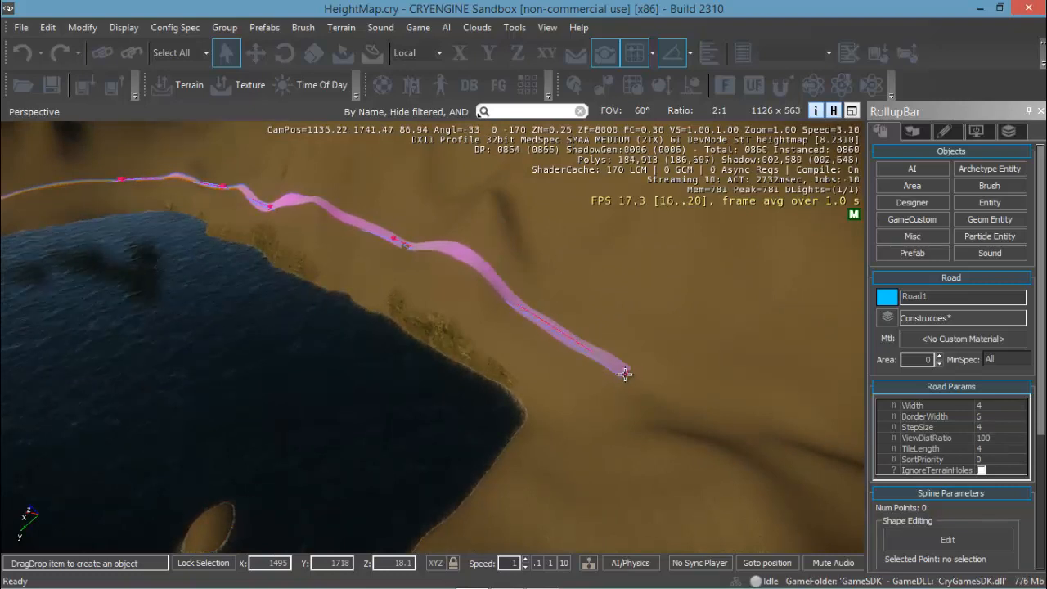
{"action": "double_click", "coordinate": [625, 371]}
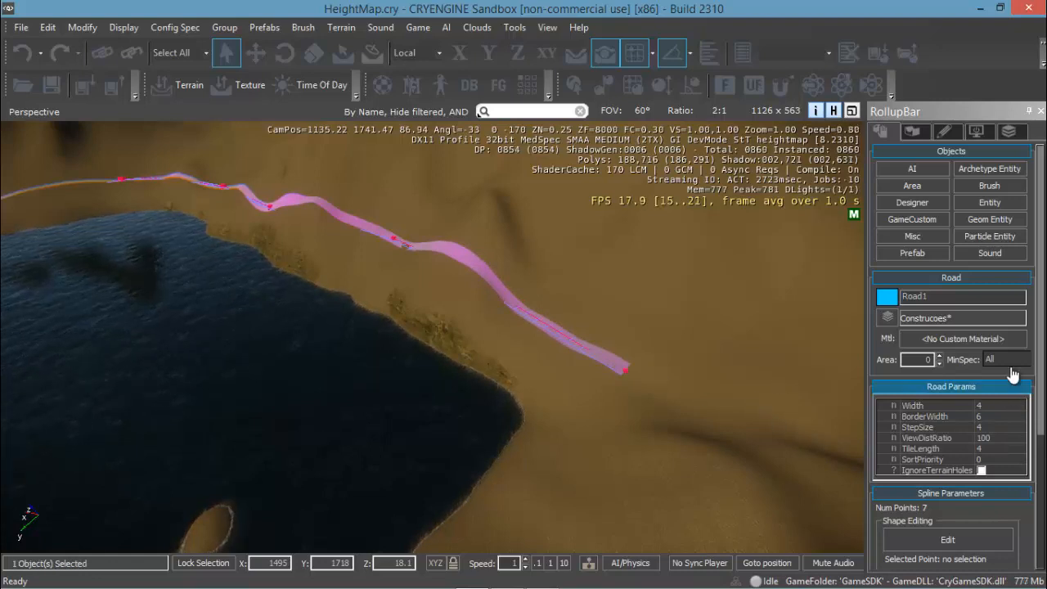
Set the road's Width to 10 and inspect the widened road along the shoreline.
{"action": "mouse_move", "coordinate": [411, 327]}
{"action": "middle_mouse_down"}
{"action": "mouse_move", "coordinate": [250, 304]}
{"action": "mouse_move", "coordinate": [402, 337]}
{"action": "mouse_move", "coordinate": [455, 319]}
{"action": "mouse_move", "coordinate": [588, 363]}
{"action": "mouse_move", "coordinate": [413, 324]}
{"action": "middle_mouse_up"}
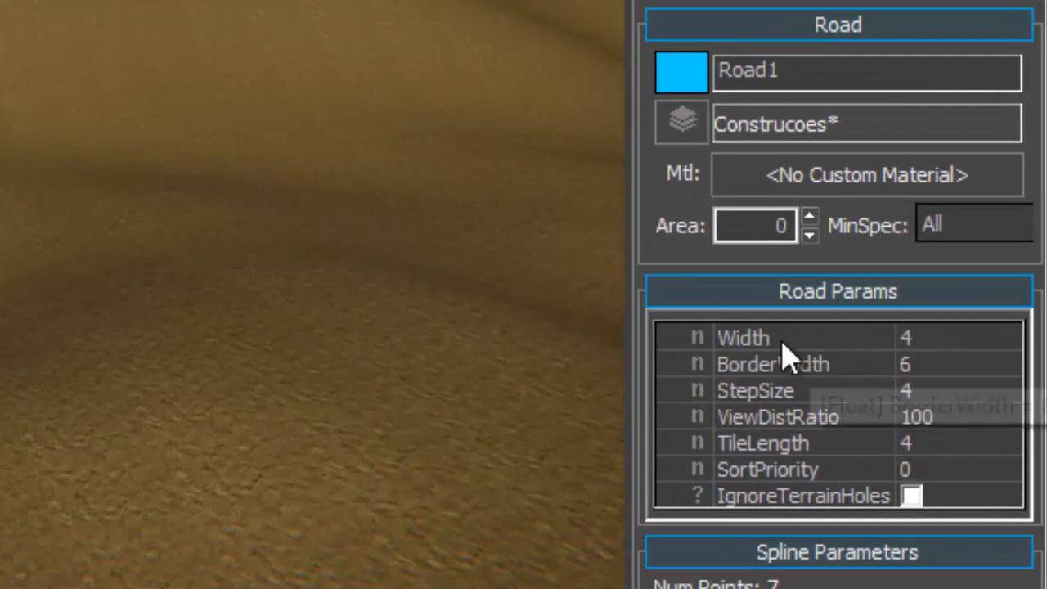
{"action": "left_click", "coordinate": [942, 337]}
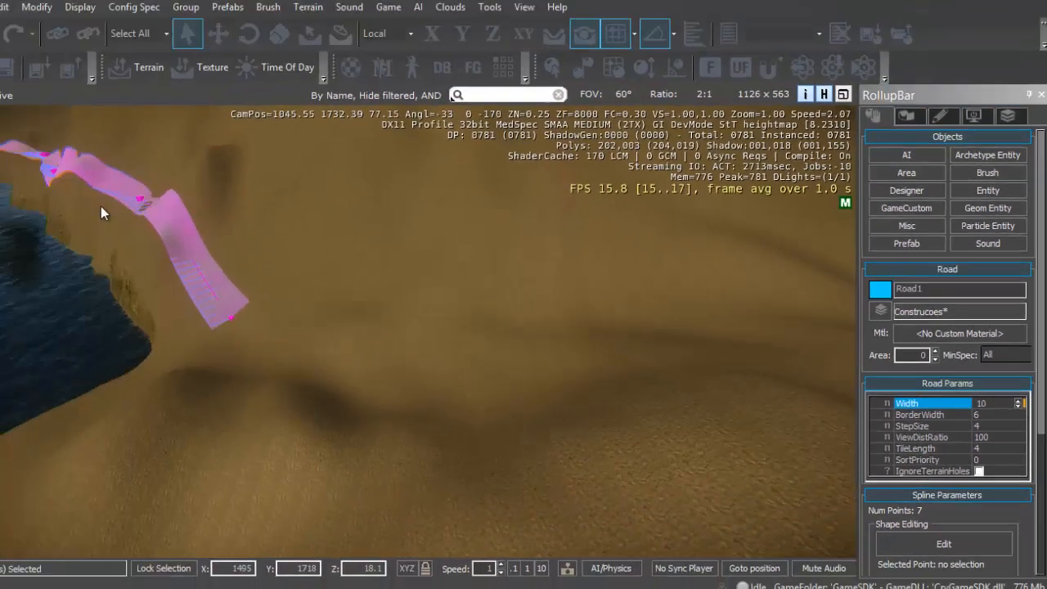
{"action": "middle_click_drag", "start_coordinate": [100, 207], "coordinate": [201, 235]}
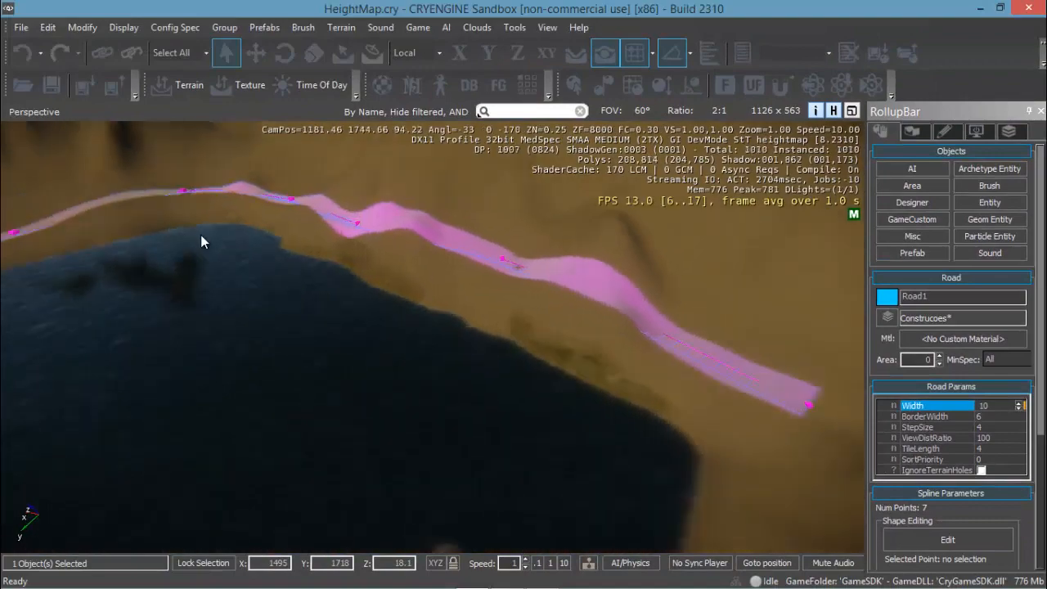
{"action": "middle_click_drag", "start_coordinate": [409, 277], "coordinate": [197, 232]}
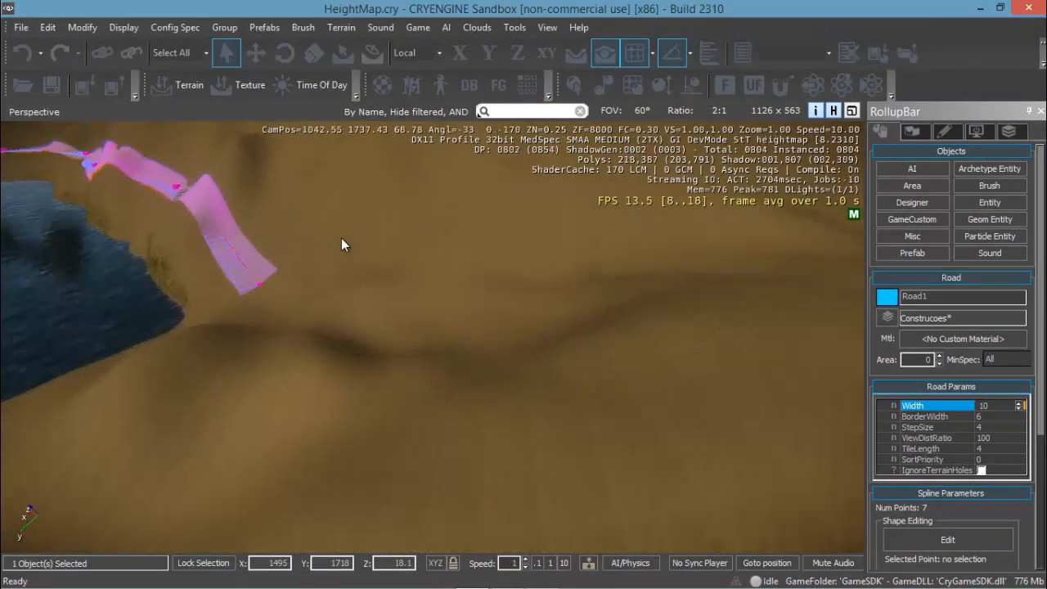
{"action": "middle_click_drag", "start_coordinate": [341, 245], "coordinate": [408, 236]}
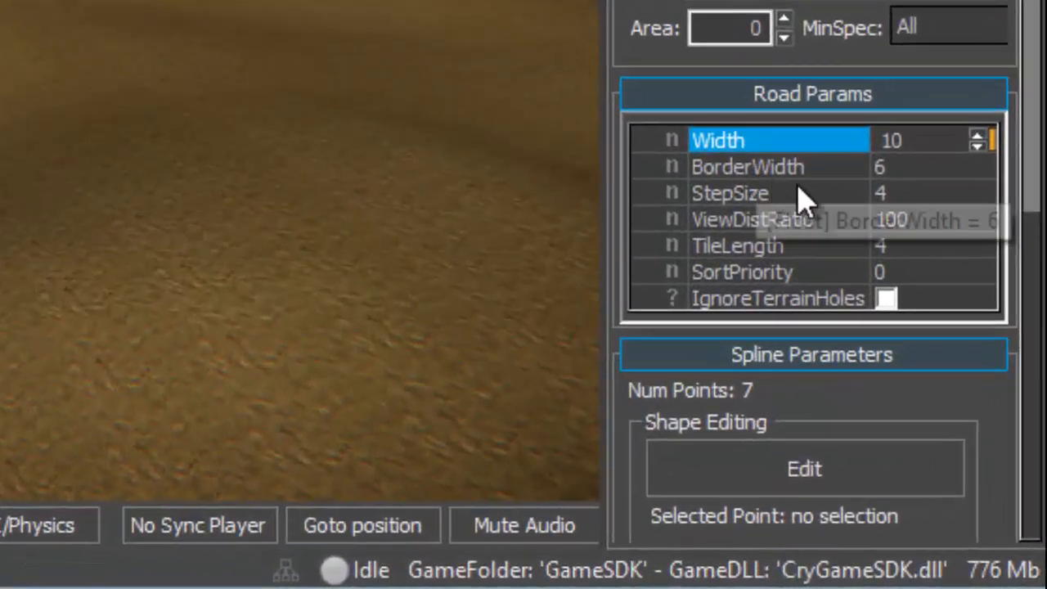
Review the road's BorderWidth setting and the spline and Align Height Map options.
{"action": "left_click", "coordinate": [904, 167]}
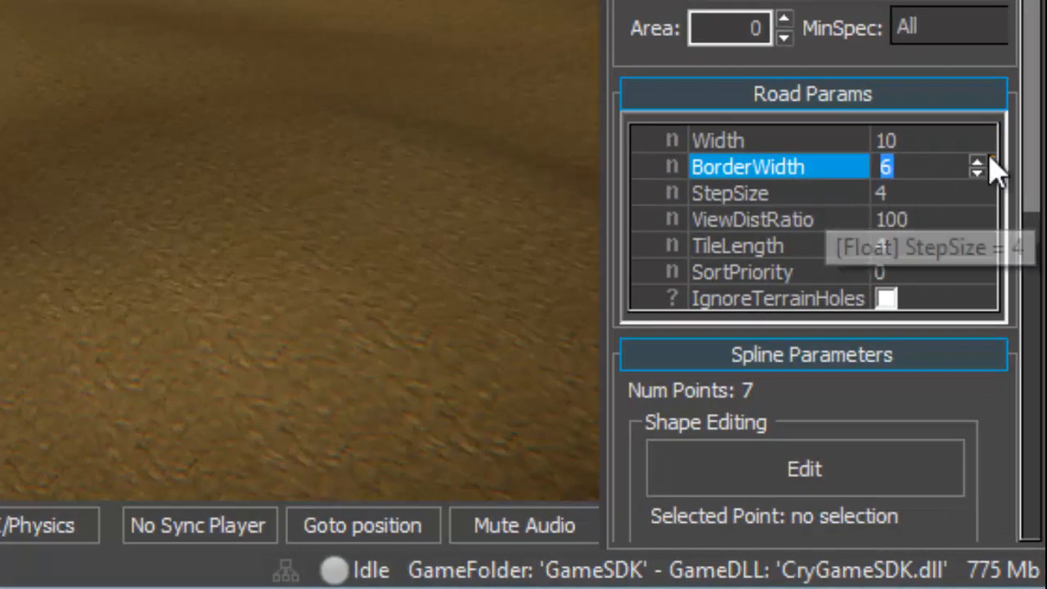
{"action": "left_click_drag", "start_coordinate": [1037, 170], "coordinate": [1037, 476]}
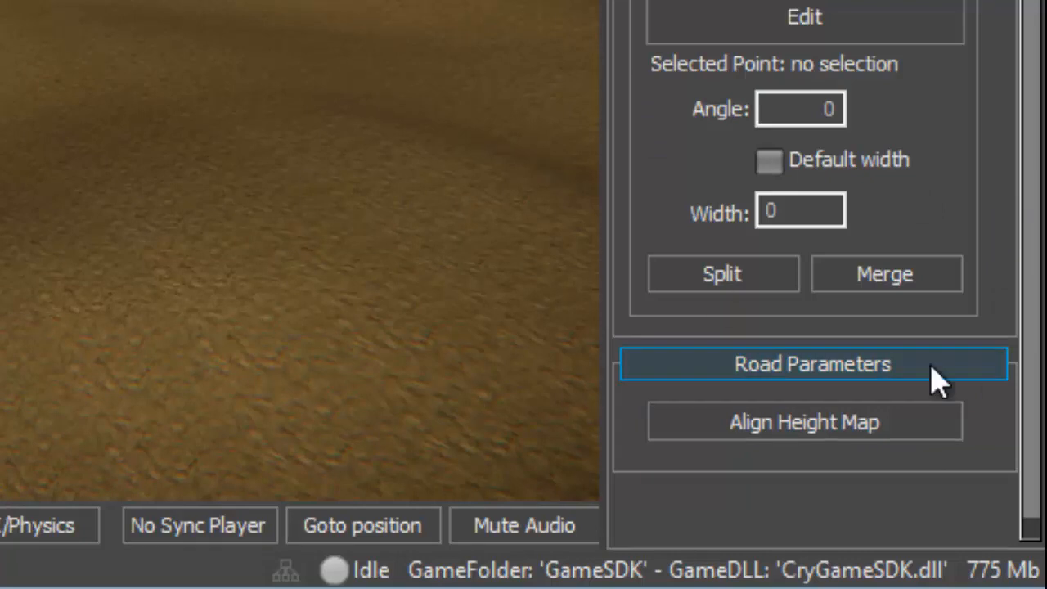
{"action": "left_click_drag", "start_coordinate": [1034, 360], "coordinate": [1016, 4]}
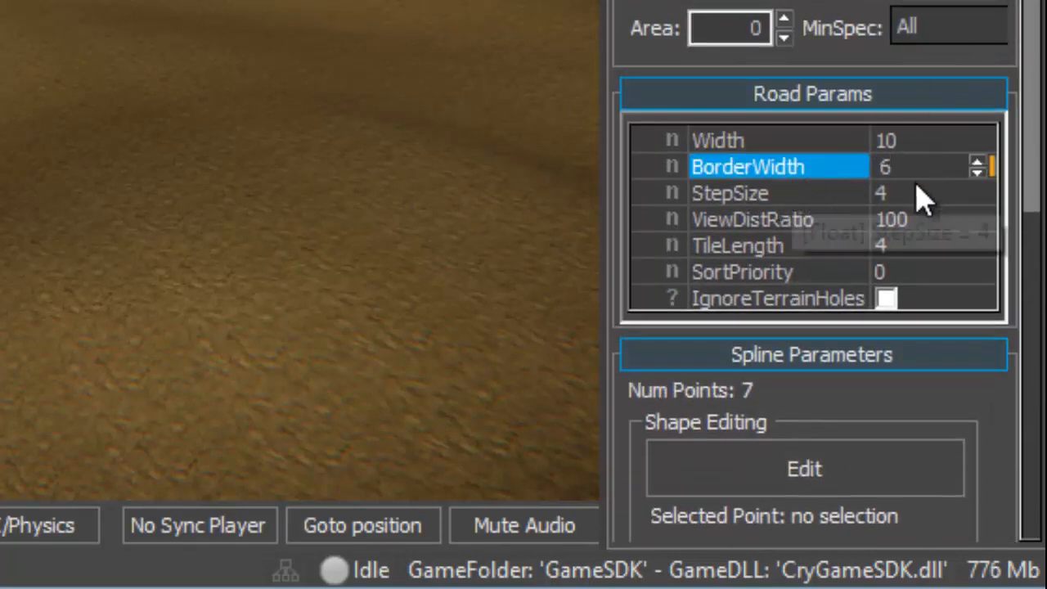
Try a StepSize of 1 on the road while viewing its end segment up close, and restore the StepSize to 4.
{"action": "left_click", "coordinate": [804, 196]}
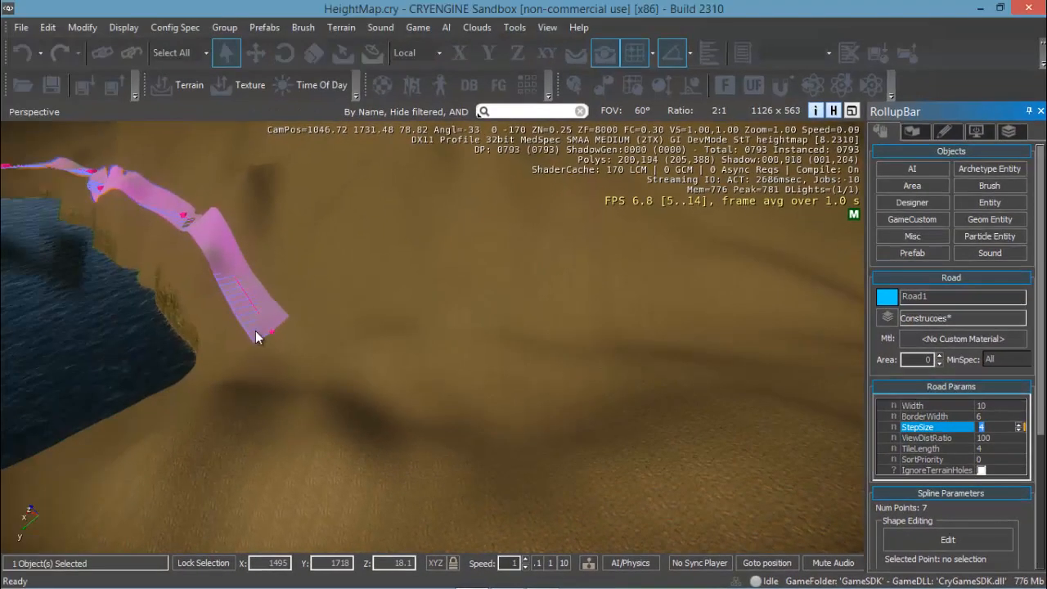
{"action": "key", "text": "a"}
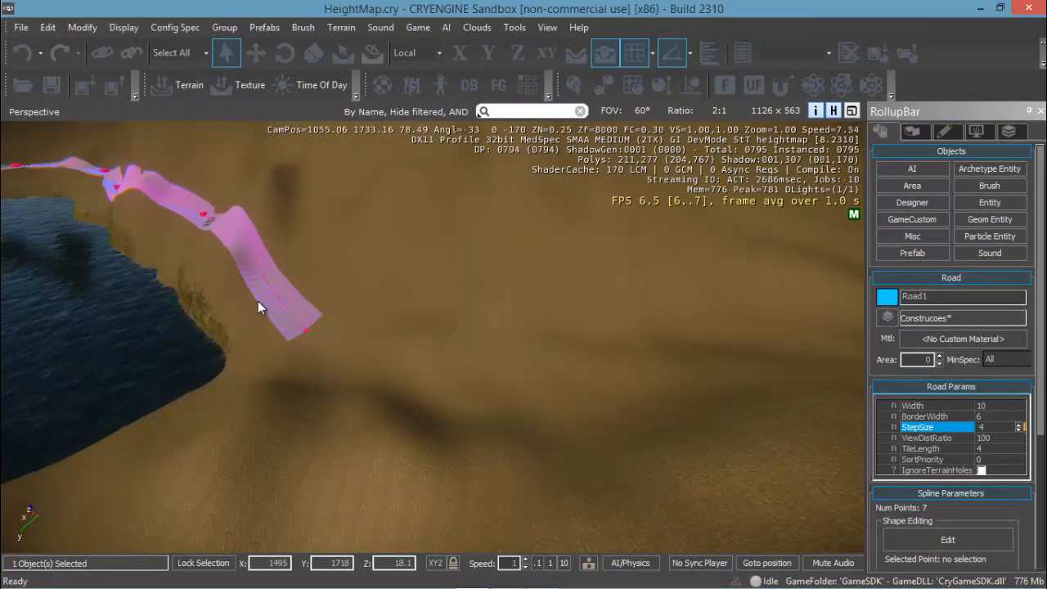
{"action": "key", "text": "w"}
{"action": "scroll", "coordinate": [250, 302], "scroll_direction": "up", "scroll_amount": 3}
{"action": "middle_click_drag", "start_coordinate": [228, 296], "coordinate": [318, 299]}
{"action": "scroll", "coordinate": [252, 306], "scroll_direction": "up", "scroll_amount": 8}
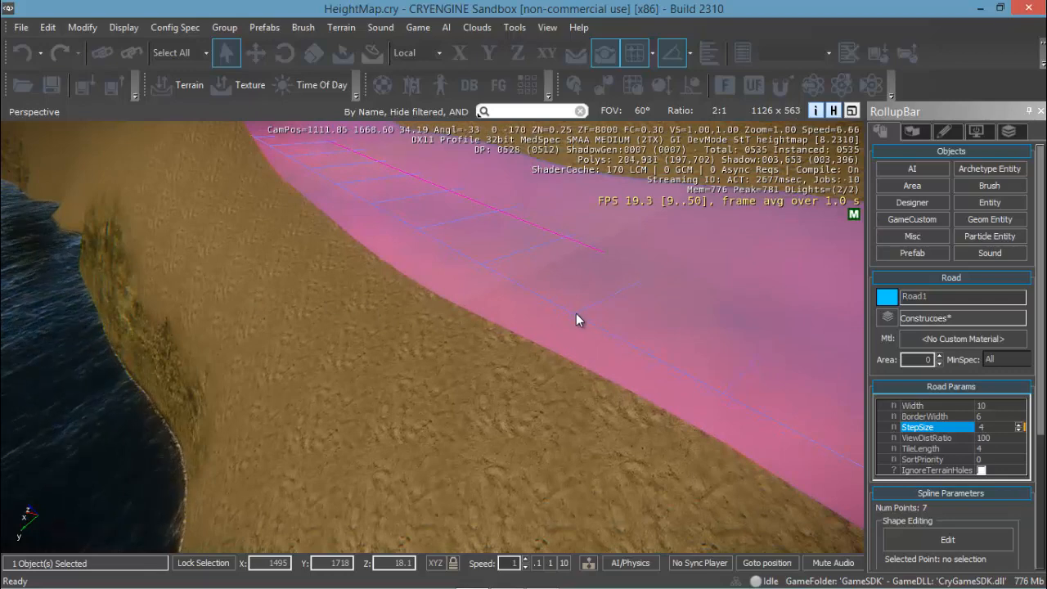
{"action": "scroll", "coordinate": [679, 339], "scroll_direction": "down", "scroll_amount": 3}
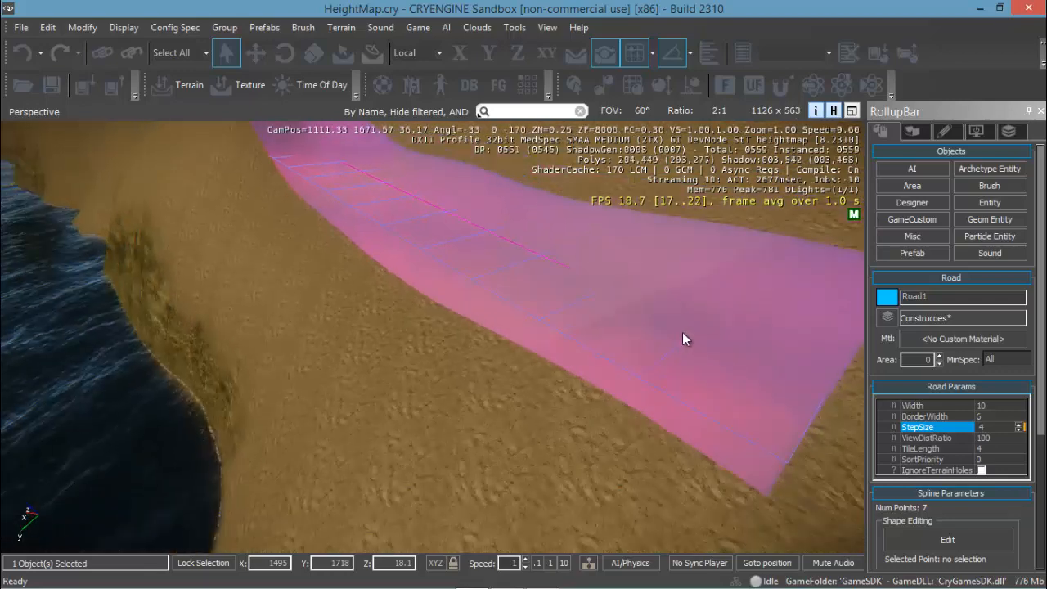
{"action": "left_click", "coordinate": [986, 427]}
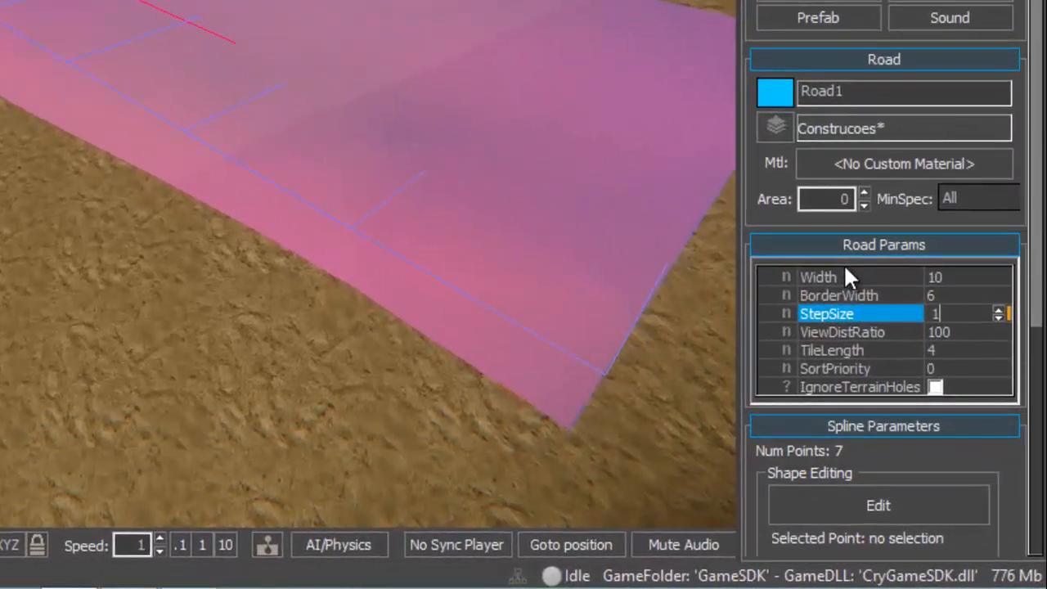
{"action": "type", "text": "1"}
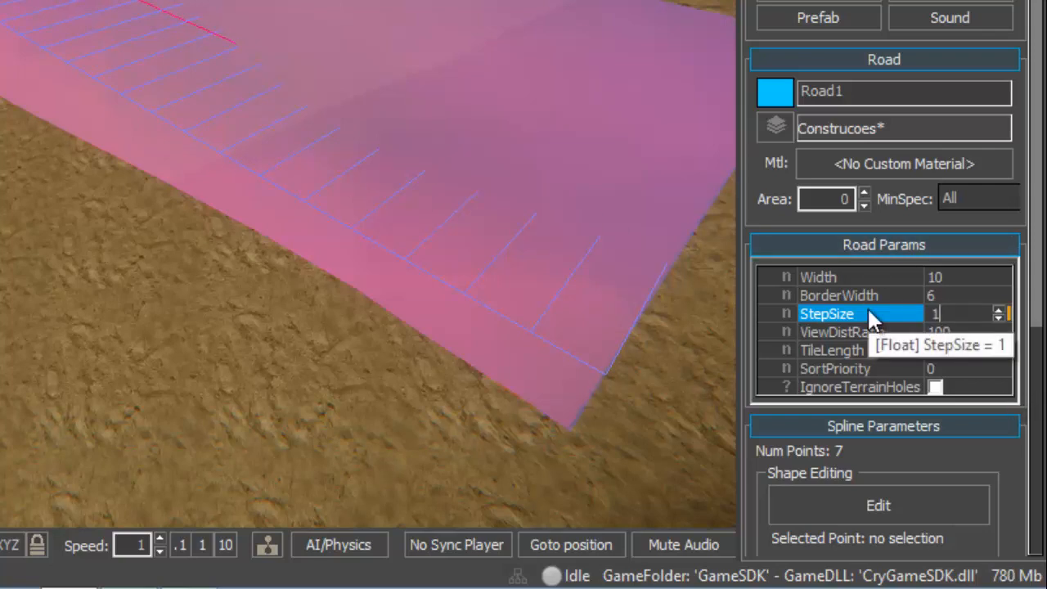
{"action": "type", "text": "0"}
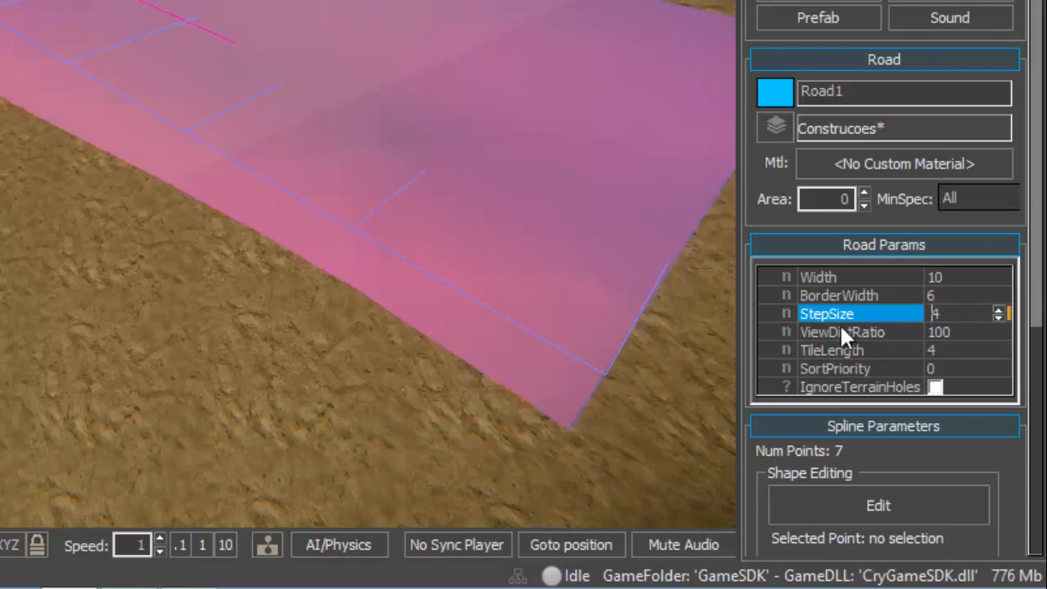
Review the road's ViewDistRatio, TileLength and Width parameters.
{"action": "left_click", "coordinate": [816, 331]}
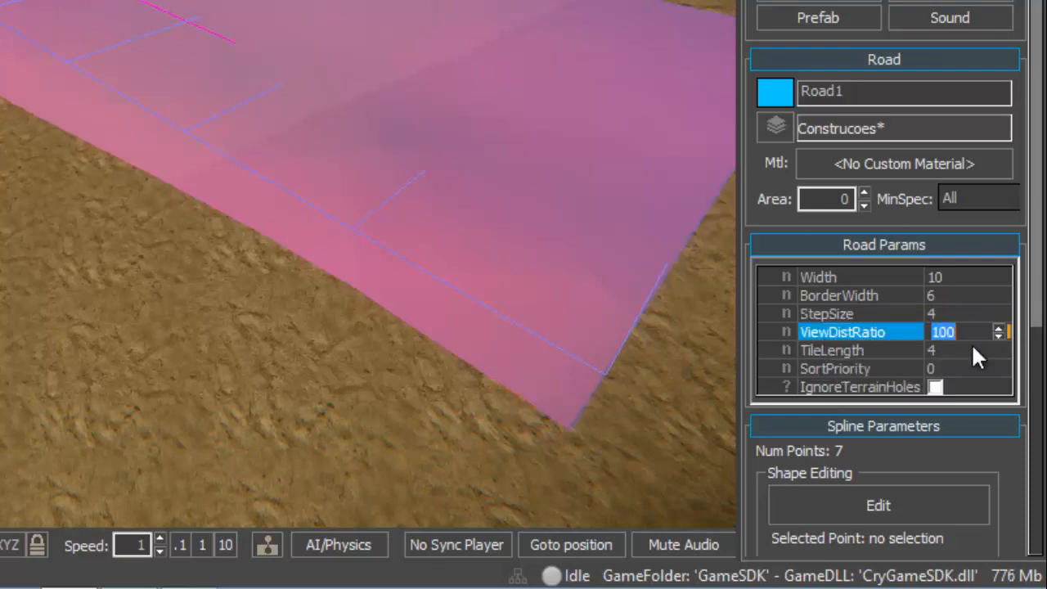
{"action": "left_click", "coordinate": [841, 352]}
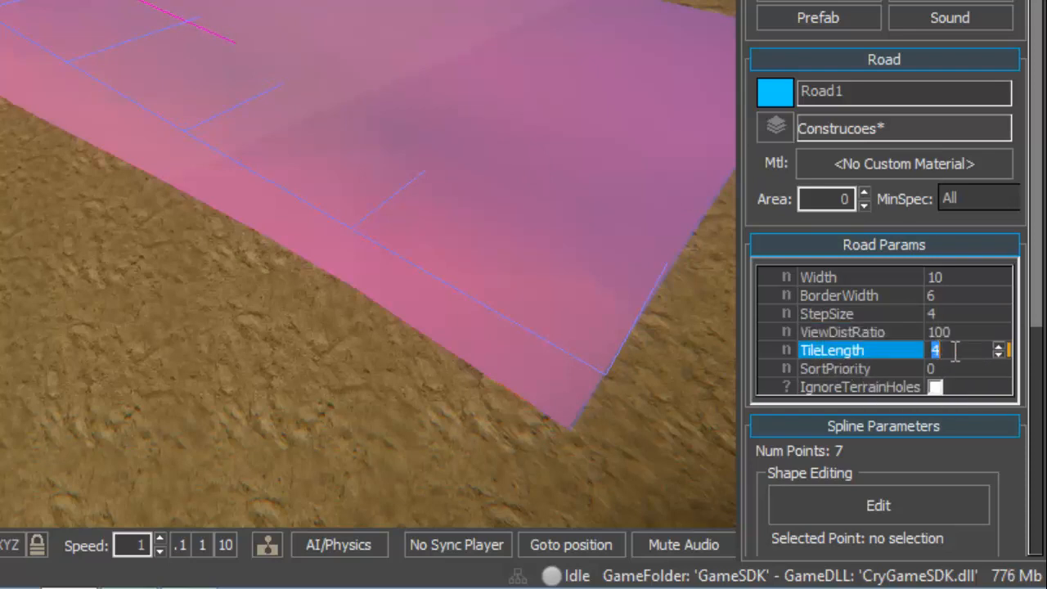
{"action": "left_click", "coordinate": [831, 355]}
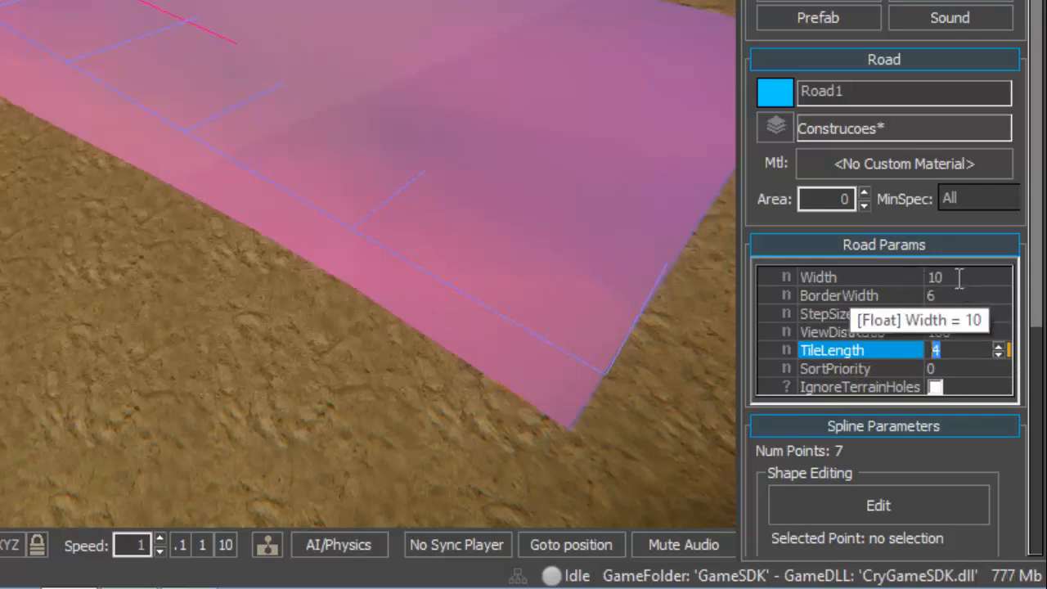
{"action": "left_click", "coordinate": [897, 280]}
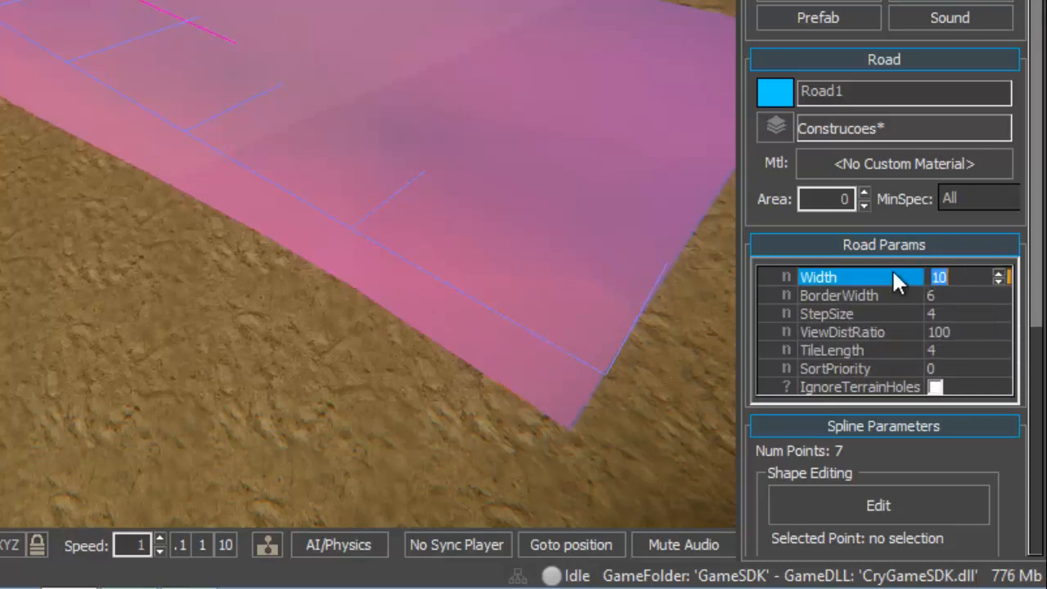
Set the road's TileLength to 10 and review its Width and SortPriority parameters.
{"action": "left_click", "coordinate": [970, 350]}
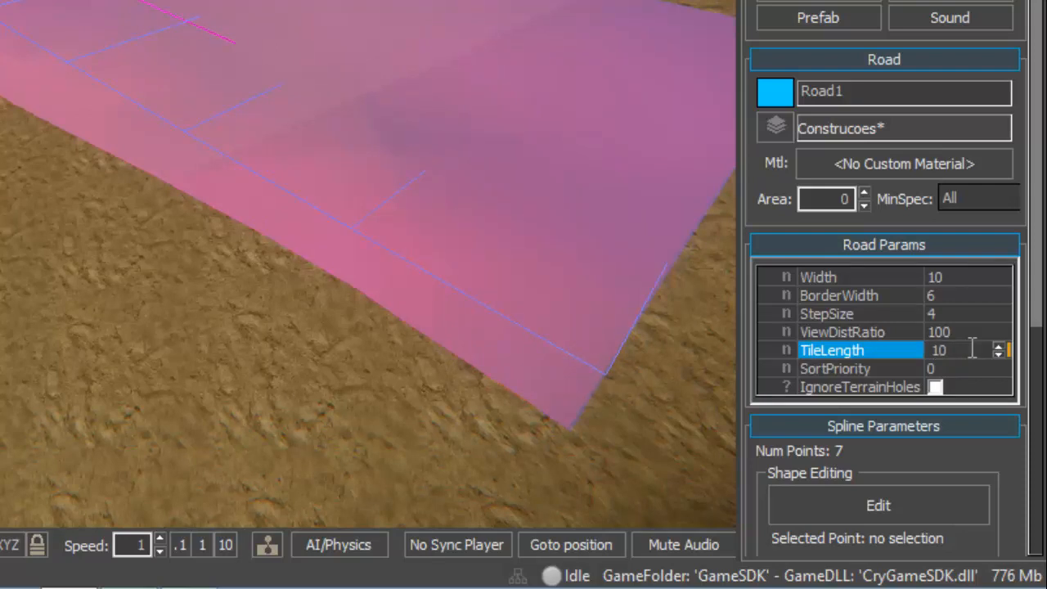
{"action": "left_click", "coordinate": [951, 366]}
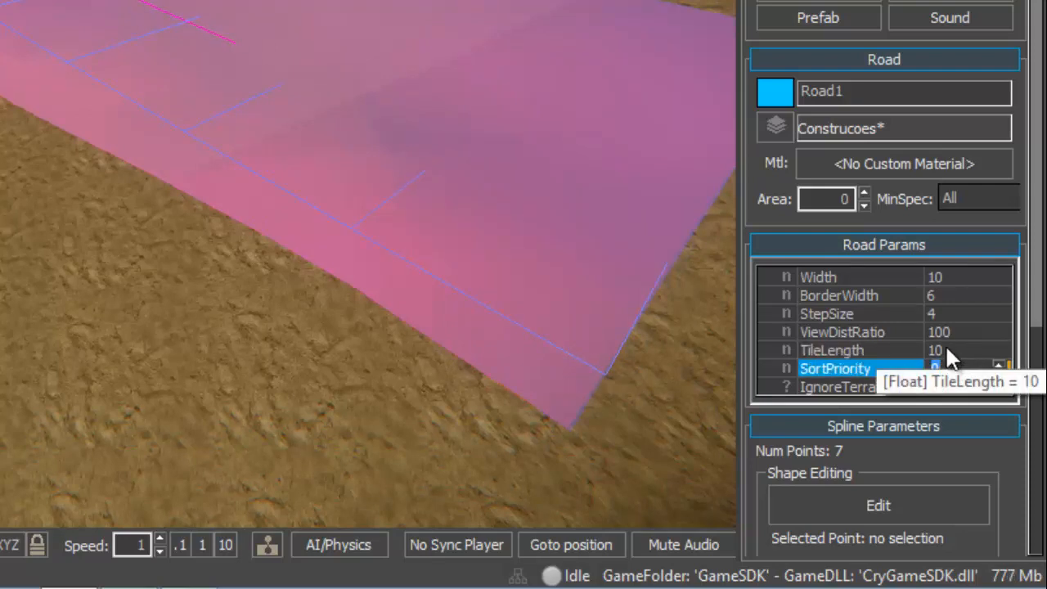
{"action": "left_click", "coordinate": [946, 350]}
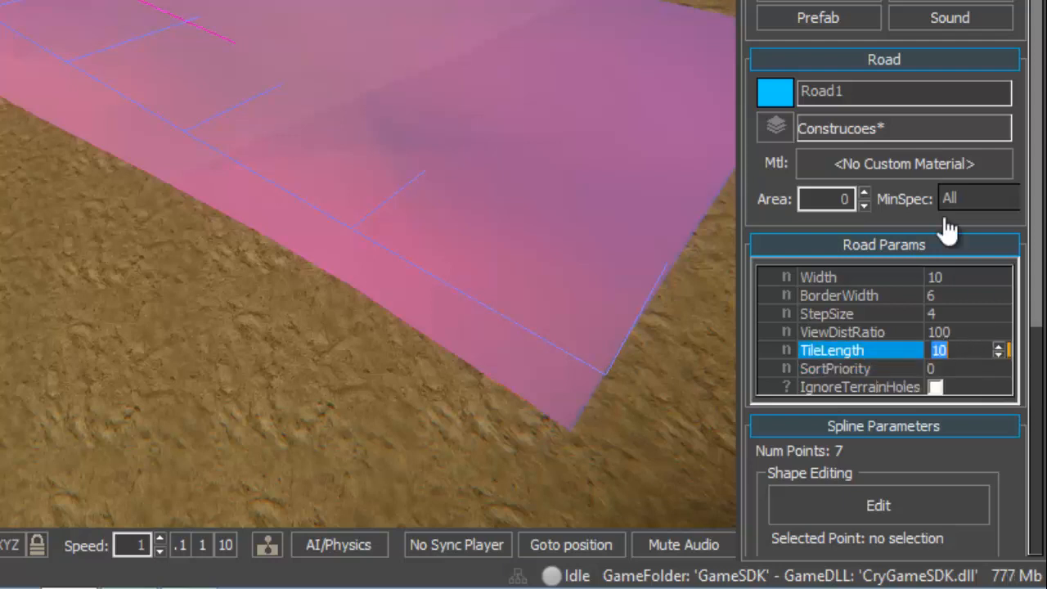
{"action": "left_click", "coordinate": [956, 278]}
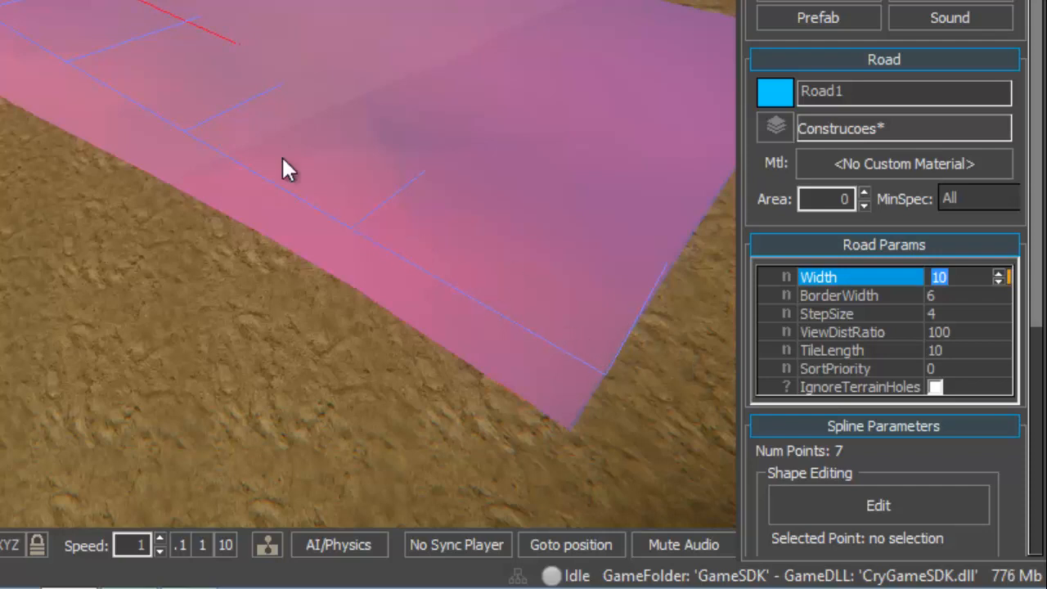
{"action": "left_click", "coordinate": [858, 368]}
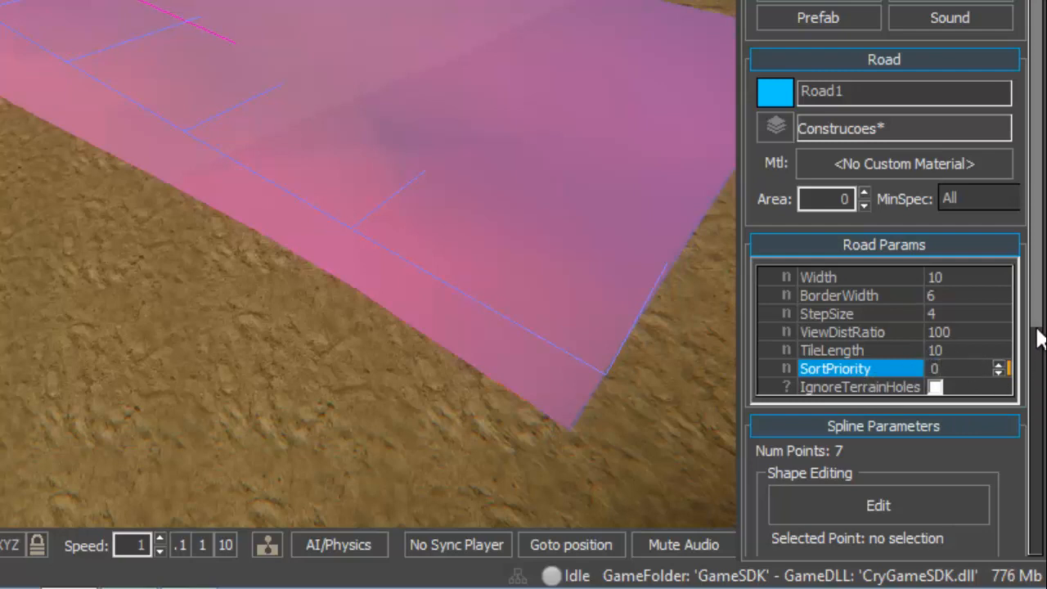
{"action": "left_click_drag", "start_coordinate": [1035, 326], "coordinate": [1025, 178]}
{"action": "mouse_move", "coordinate": [433, 162]}
{"action": "right_mouse_down"}
{"action": "mouse_move", "coordinate": [421, 152]}
{"action": "mouse_move", "coordinate": [432, 159]}
{"action": "right_mouse_up"}
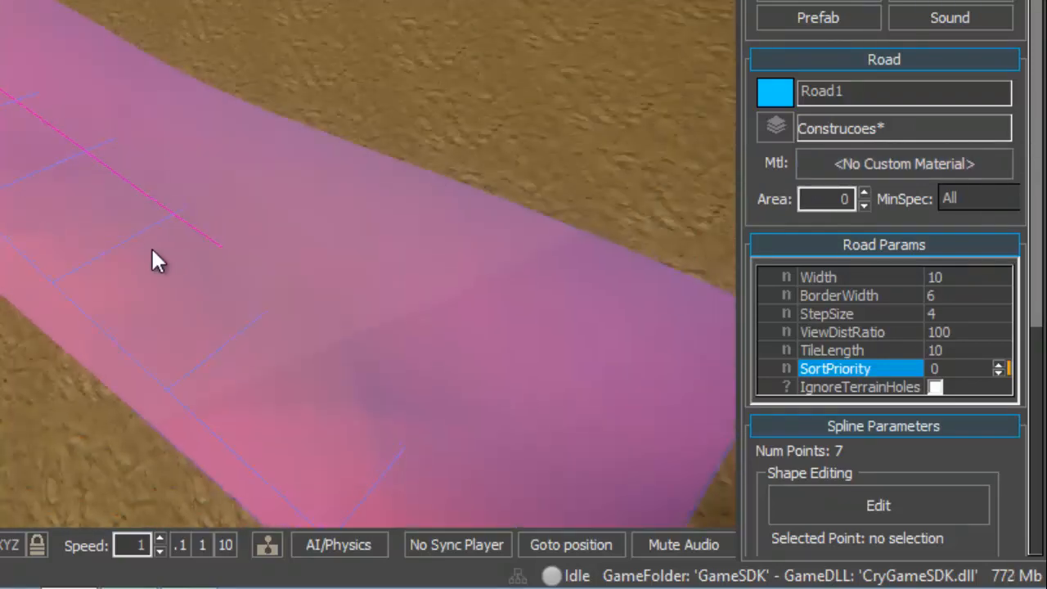
Open the Material Editor from the road's material setting and expand the materials/roads folder.
{"action": "left_click", "coordinate": [863, 164]}
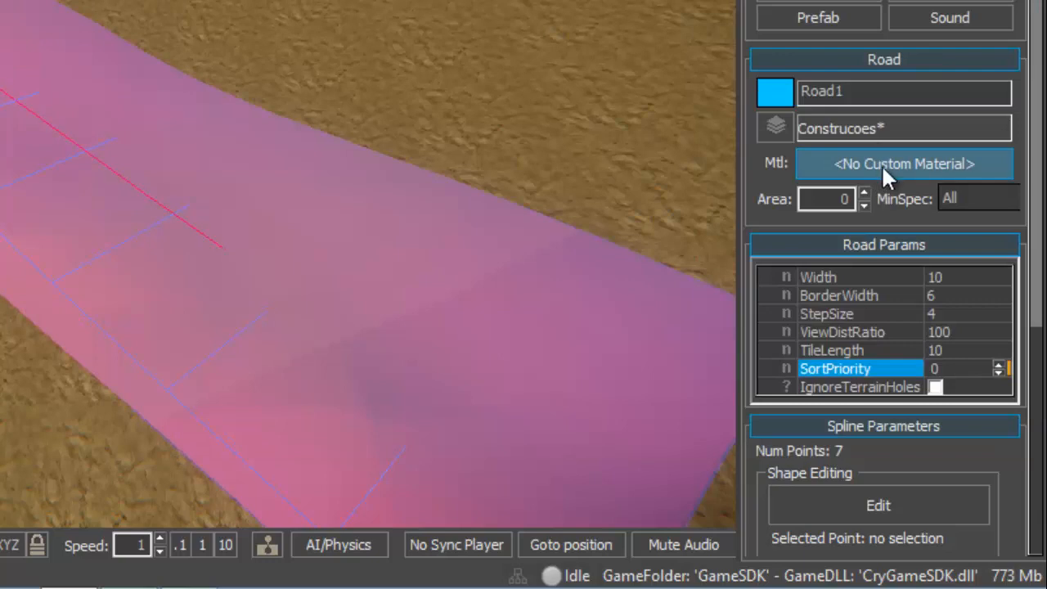
{"action": "left_click", "coordinate": [901, 162]}
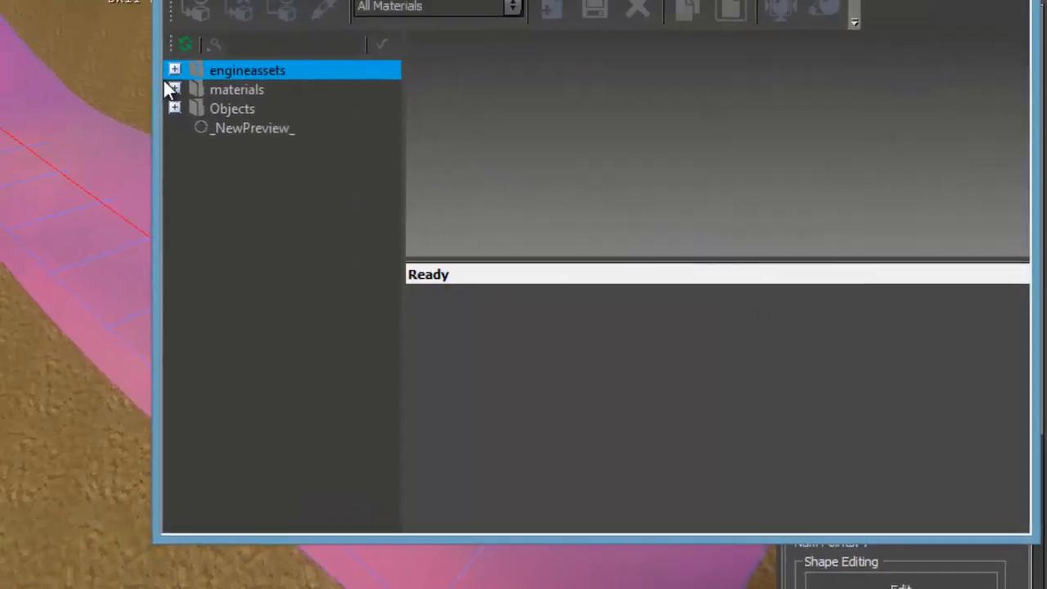
{"action": "left_click", "coordinate": [240, 168]}
{"action": "left_click", "coordinate": [239, 168]}
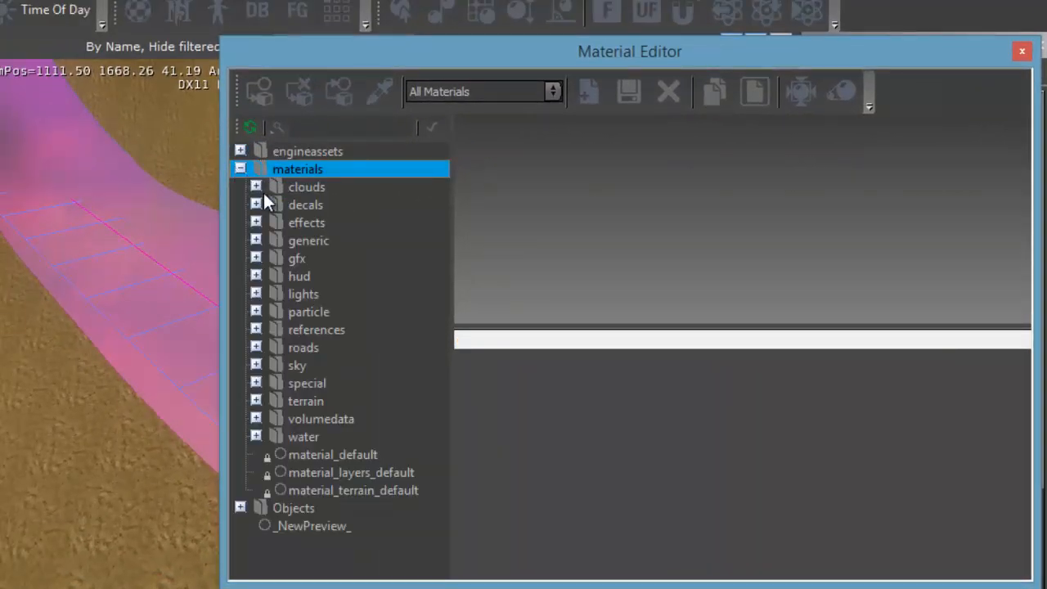
{"action": "left_click", "coordinate": [260, 347]}
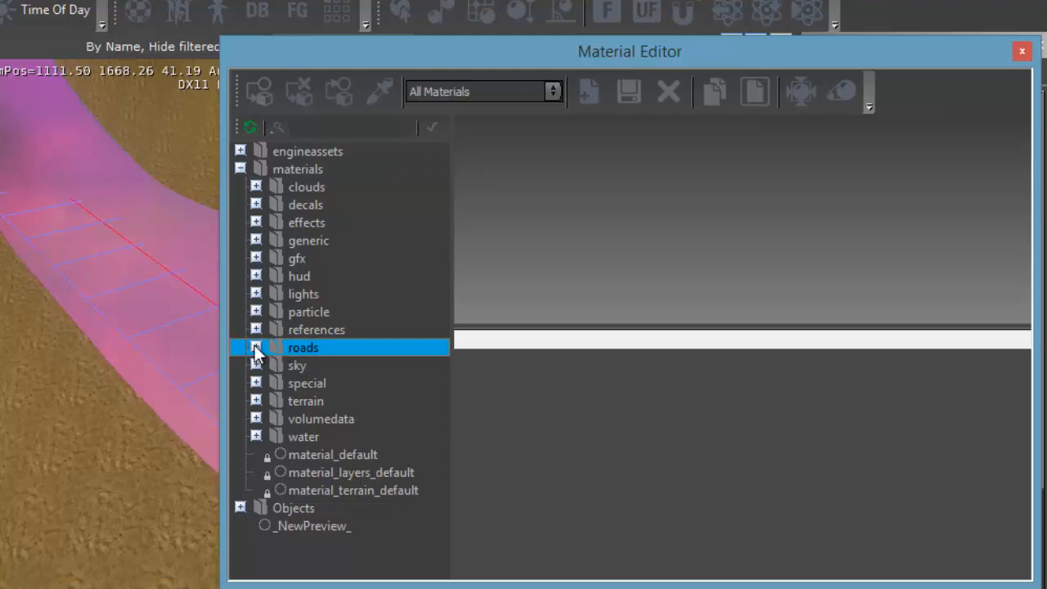
{"action": "left_click", "coordinate": [255, 347]}
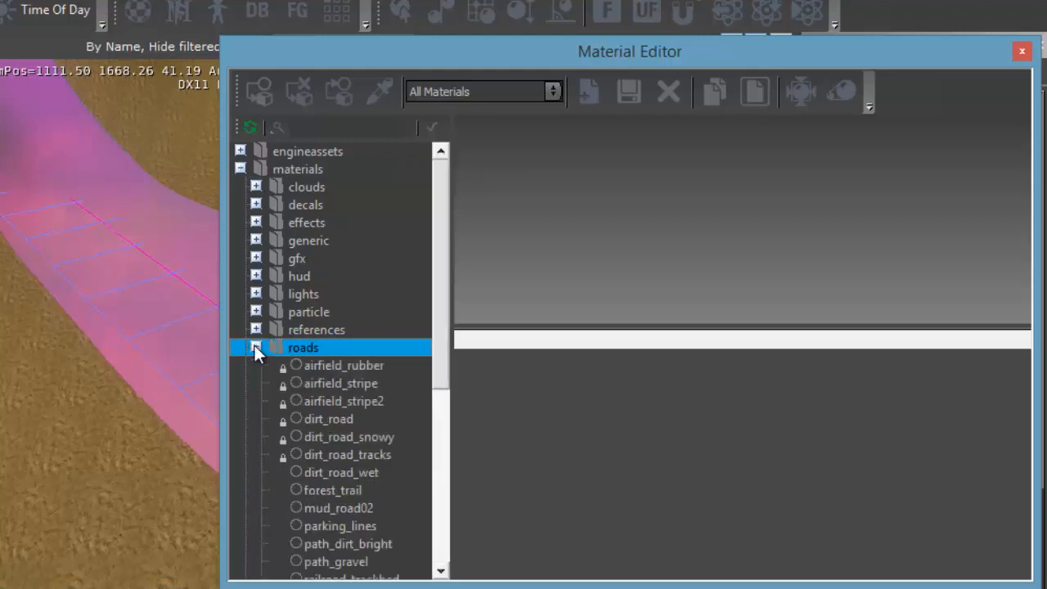
Assign the dirt_road_tracks material from the roads folder to the selected road.
{"action": "left_click", "coordinate": [333, 454]}
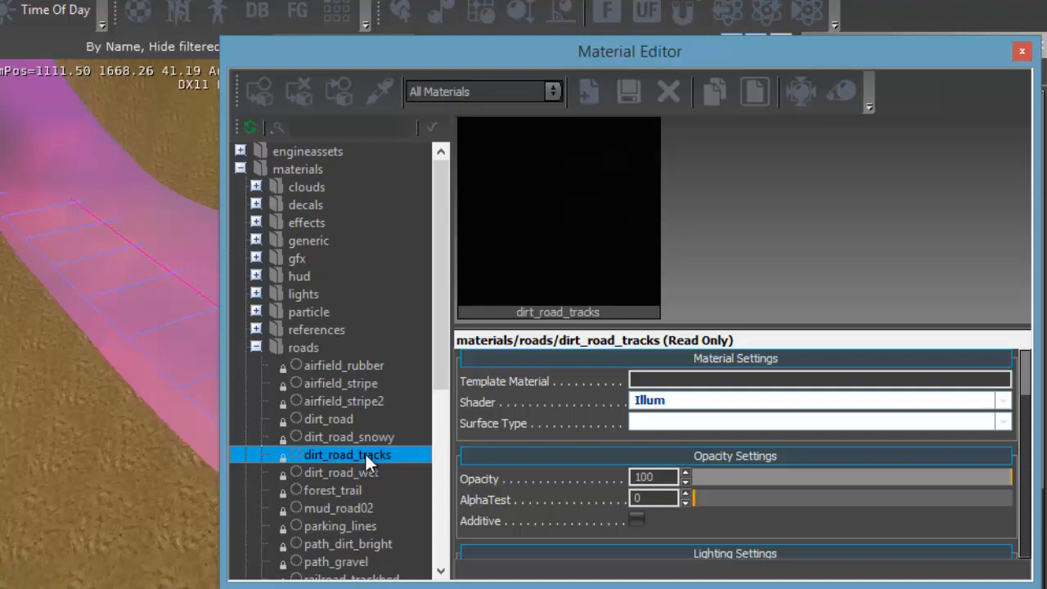
{"action": "right_click", "coordinate": [346, 454]}
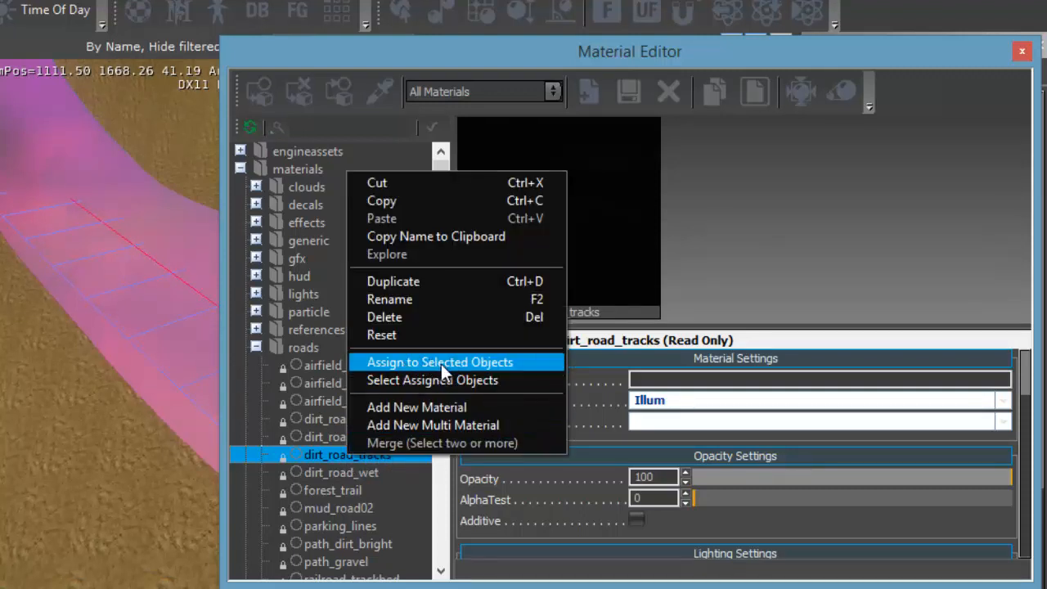
{"action": "left_click", "coordinate": [257, 87]}
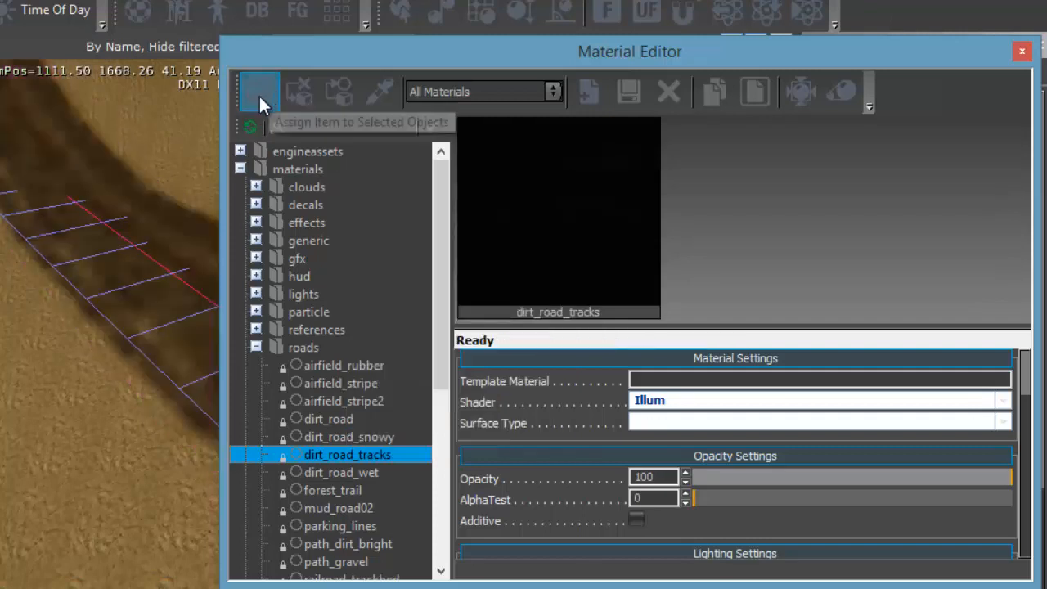
Examine the dirt track material along the road, from the shoreline stretch back to a close view of its end segment.
{"action": "scroll", "coordinate": [131, 280], "scroll_direction": "up", "scroll_amount": 3}
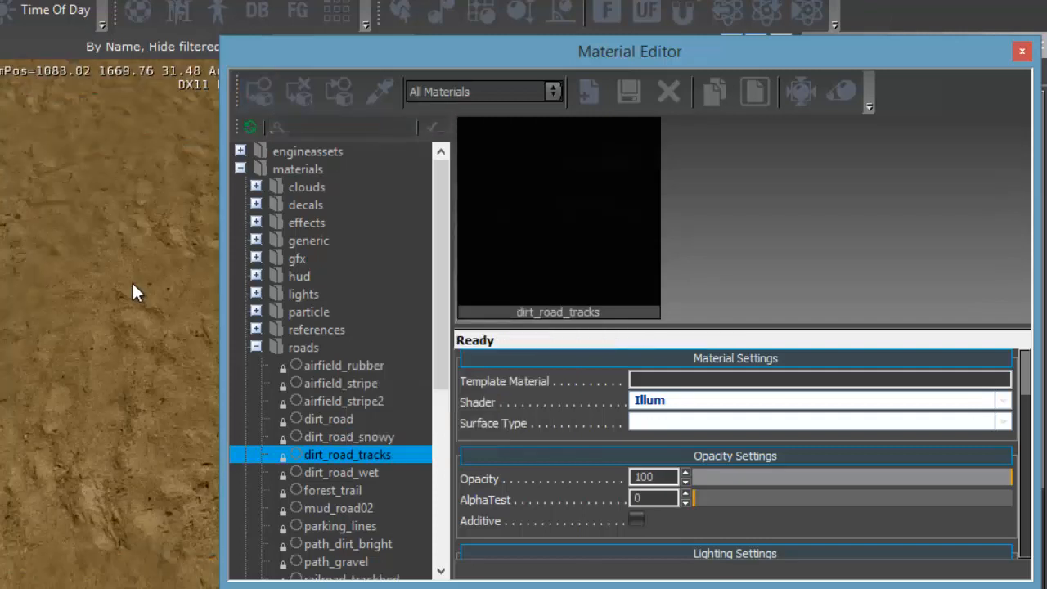
{"action": "scroll", "coordinate": [131, 279], "scroll_direction": "down", "scroll_amount": 1}
{"action": "scroll", "coordinate": [131, 281], "scroll_direction": "down", "scroll_amount": 5}
{"action": "middle_click_drag", "start_coordinate": [131, 271], "coordinate": [63, 303]}
{"action": "scroll", "coordinate": [125, 286], "scroll_direction": "down", "scroll_amount": 2}
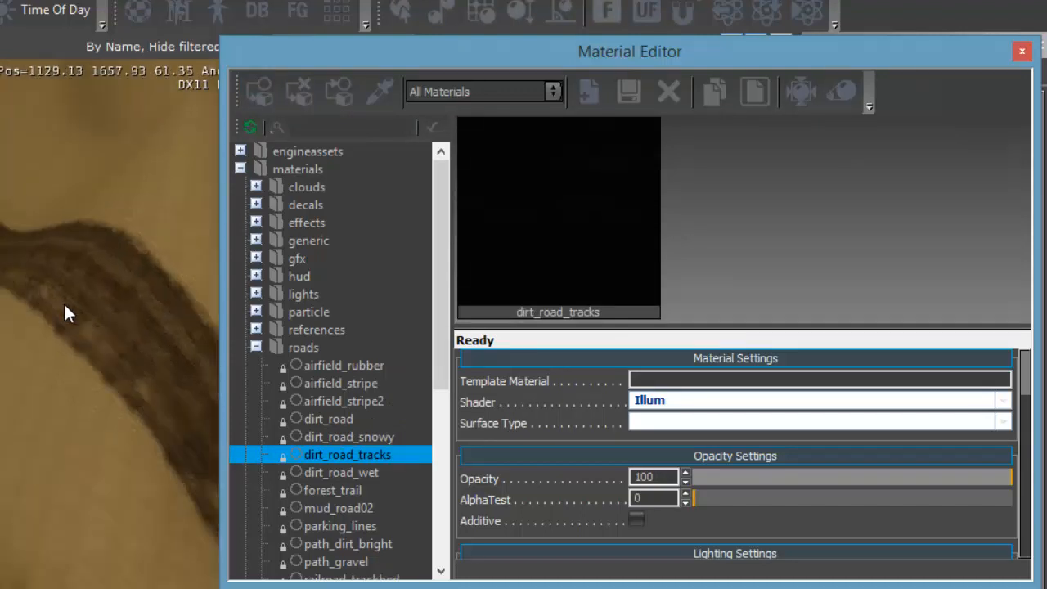
{"action": "scroll", "coordinate": [64, 303], "scroll_direction": "down", "scroll_amount": 4}
{"action": "scroll", "coordinate": [72, 307], "scroll_direction": "down", "scroll_amount": 3}
{"action": "middle_click_drag", "start_coordinate": [0, 267], "coordinate": [113, 361]}
{"action": "scroll", "coordinate": [113, 362], "scroll_direction": "up", "scroll_amount": 2}
{"action": "middle_click_drag", "start_coordinate": [0, 343], "coordinate": [63, 331]}
{"action": "scroll", "coordinate": [63, 331], "scroll_direction": "up", "scroll_amount": 2}
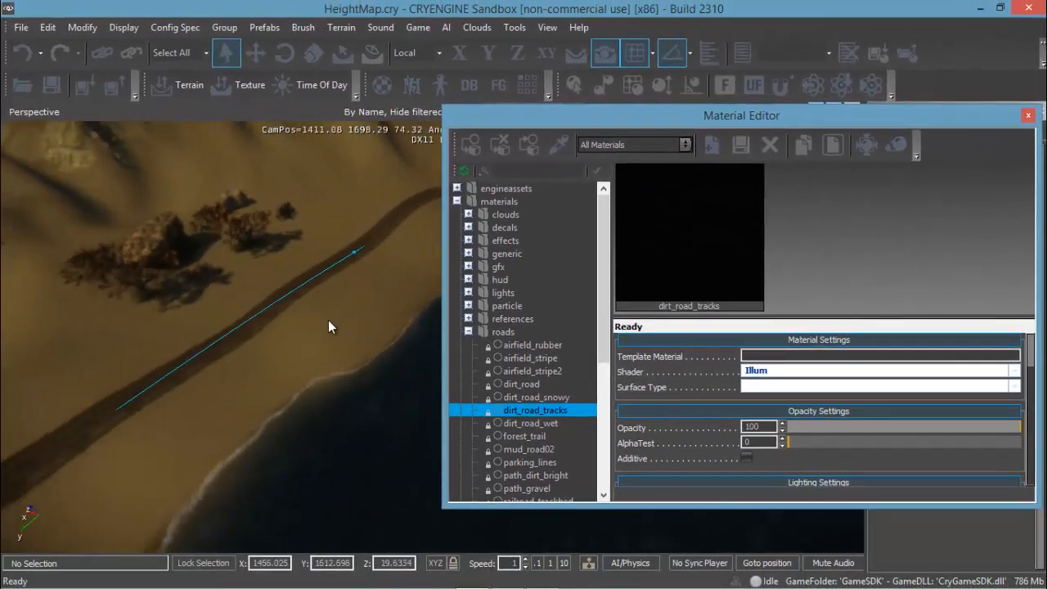
{"action": "key", "text": "w"}
{"action": "right_click_drag", "start_coordinate": [328, 320], "coordinate": [273, 365]}
{"action": "middle_click_drag", "start_coordinate": [302, 366], "coordinate": [438, 388]}
{"action": "key", "text": "w"}
{"action": "right_click_drag", "start_coordinate": [437, 388], "coordinate": [300, 382]}
{"action": "mouse_move", "coordinate": [301, 382]}
{"action": "middle_mouse_down"}
{"action": "mouse_move", "coordinate": [289, 369]}
{"action": "mouse_move", "coordinate": [295, 381]}
{"action": "middle_mouse_up"}
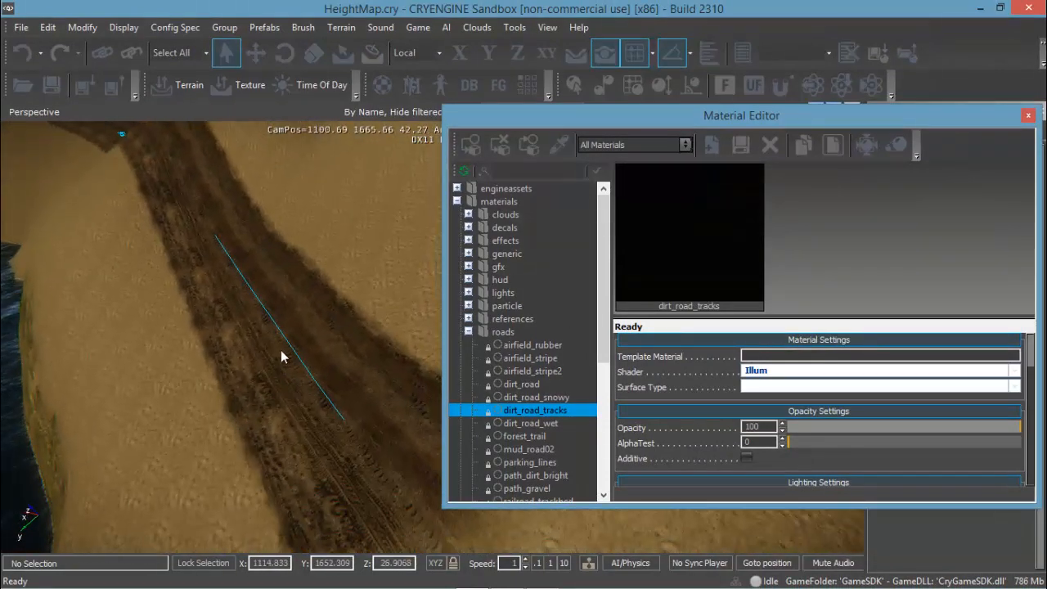
Select the road at its end segment and close the Material Editor.
{"action": "left_click", "coordinate": [294, 354]}
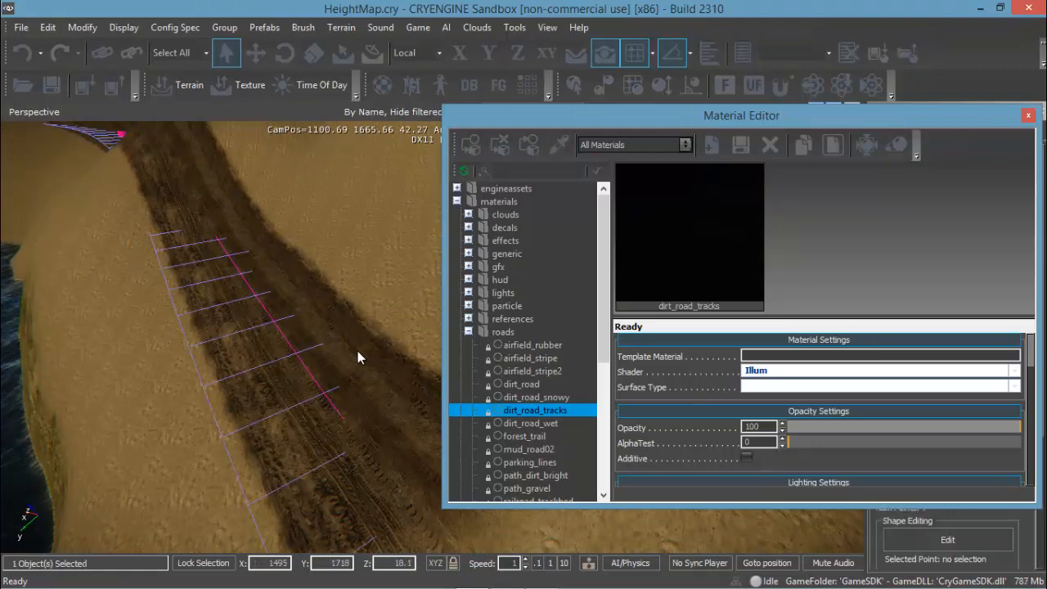
{"action": "middle_click_drag", "start_coordinate": [357, 350], "coordinate": [286, 404]}
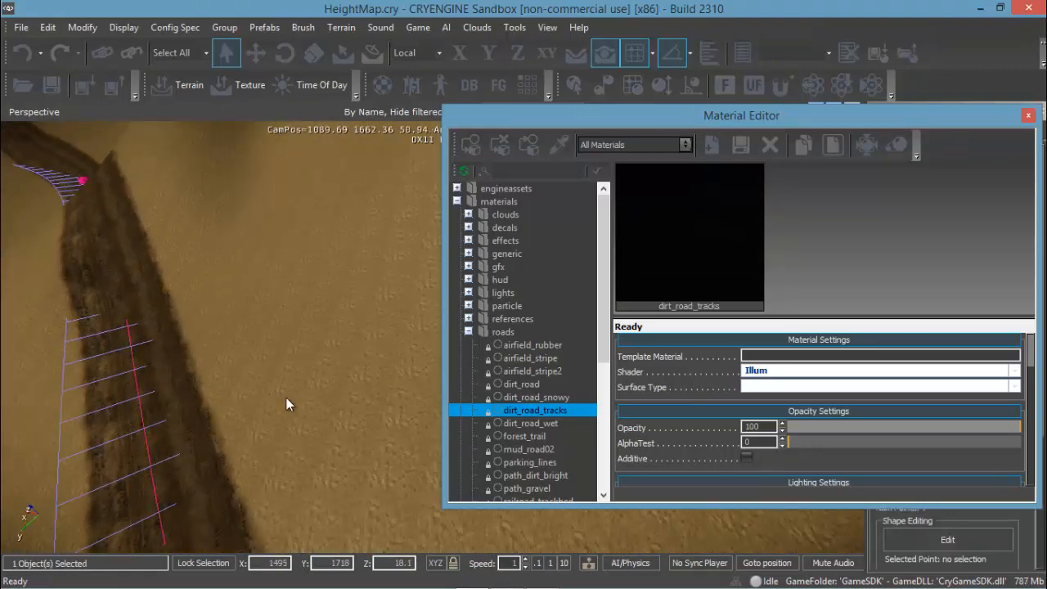
{"action": "left_click", "coordinate": [1027, 116]}
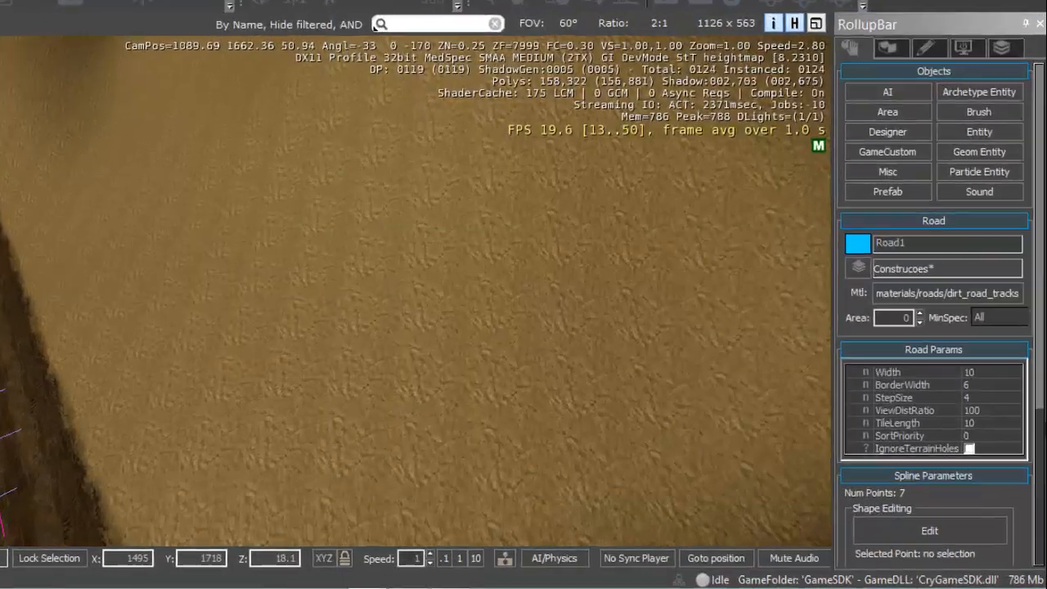
Align the terrain height map to the selected road using Align Height Map.
{"action": "left_click_drag", "start_coordinate": [1040, 385], "coordinate": [1032, 548]}
{"action": "left_click", "coordinate": [781, 419]}
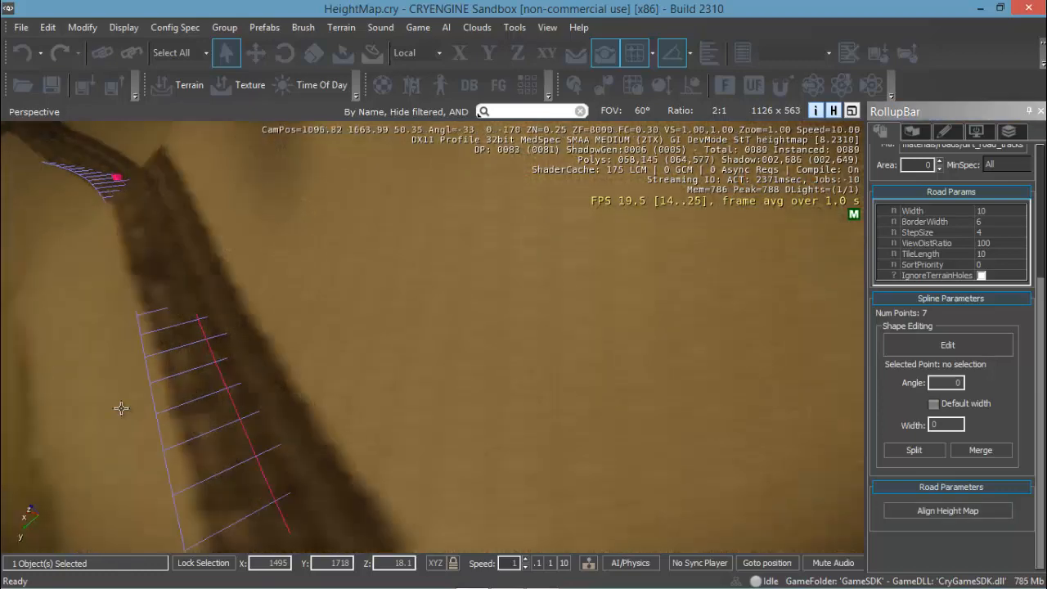
{"action": "middle_click_drag", "start_coordinate": [121, 407], "coordinate": [140, 411]}
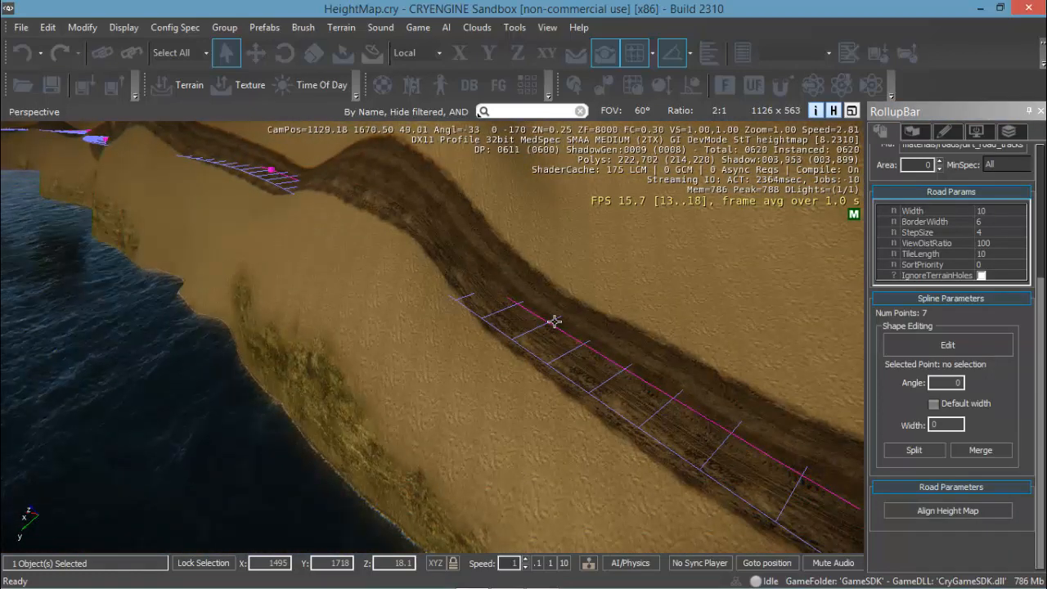
{"action": "left_click", "coordinate": [945, 512]}
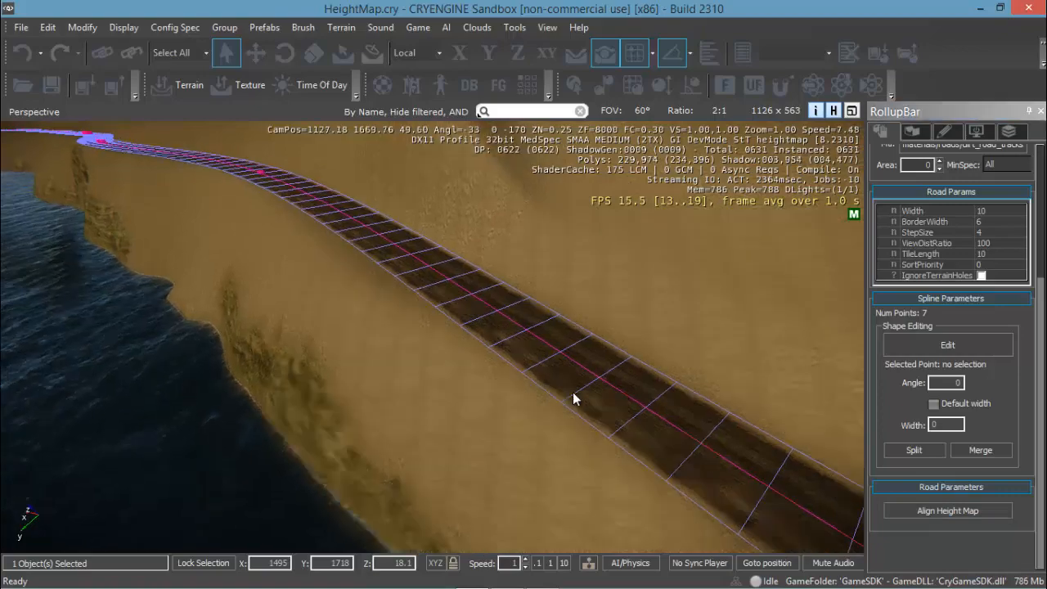
Deselect the road and examine how the terrain follows it from end to end, including the hills beyond it.
{"action": "middle_click_drag", "start_coordinate": [574, 393], "coordinate": [304, 407]}
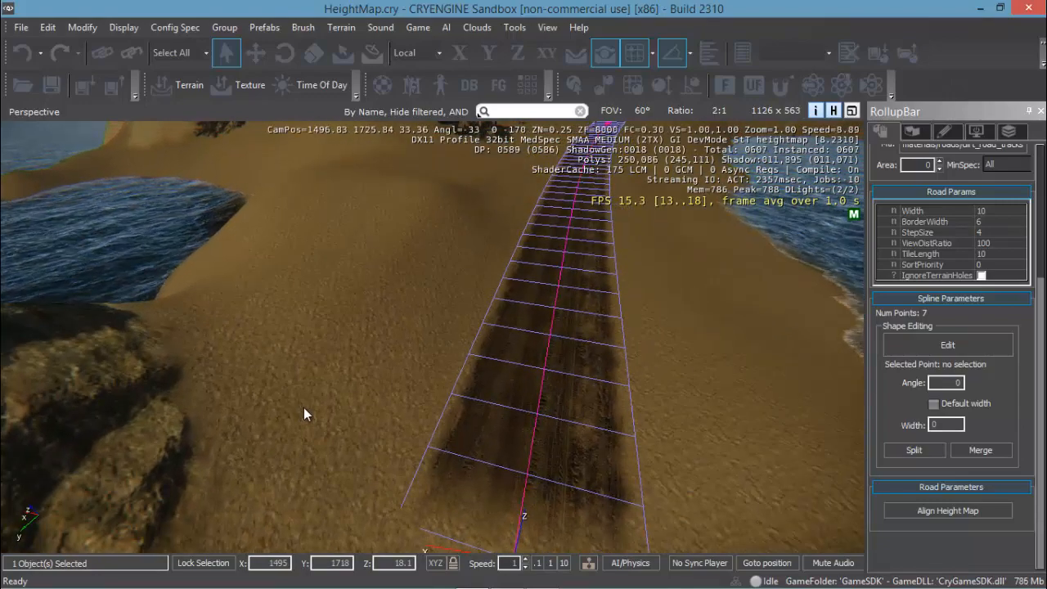
{"action": "left_click", "coordinate": [699, 415]}
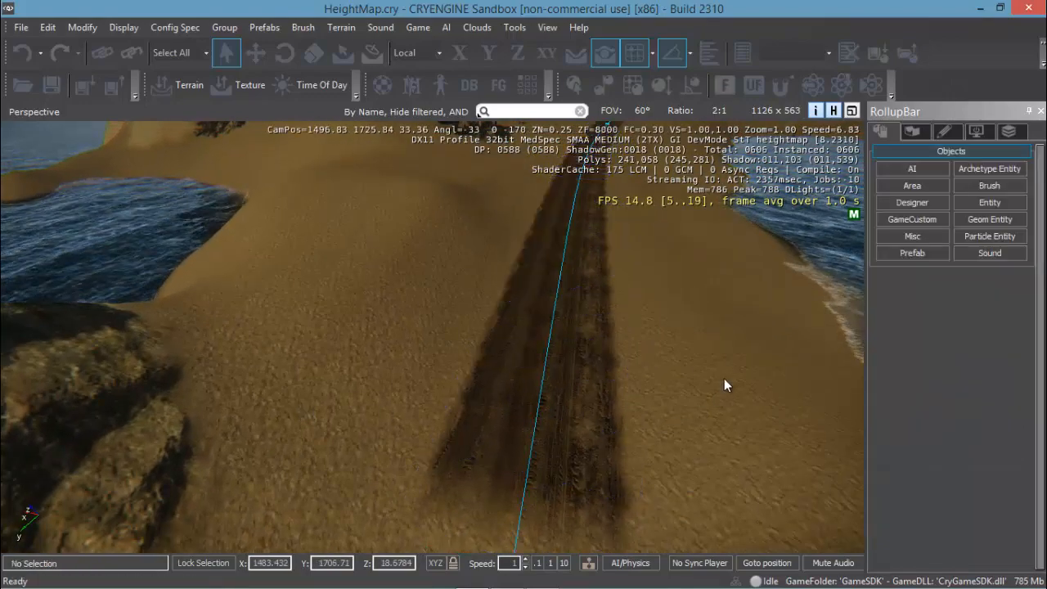
{"action": "scroll", "coordinate": [727, 383], "scroll_direction": "down", "scroll_amount": 5}
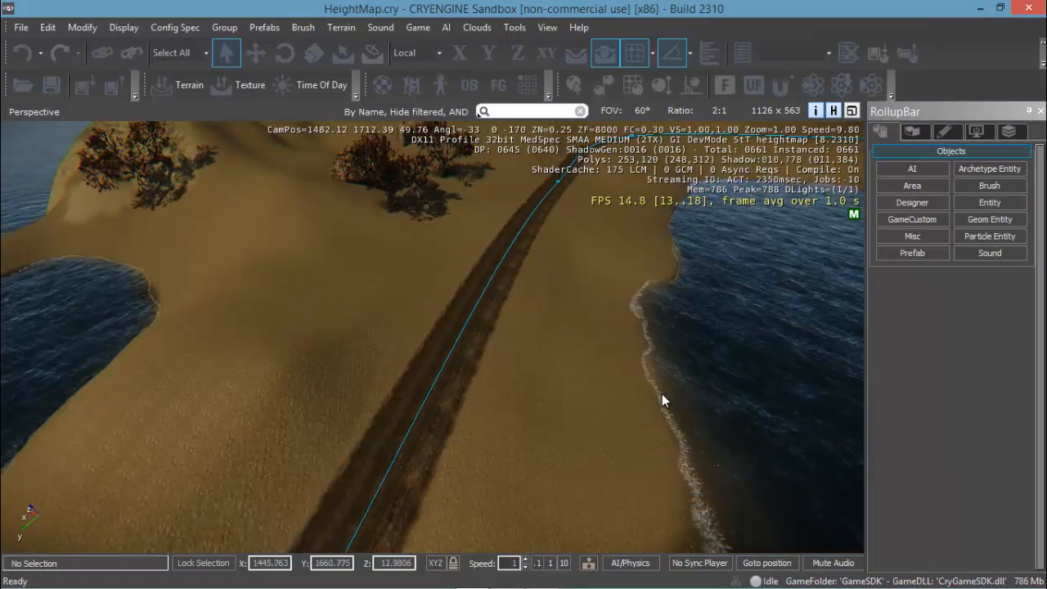
{"action": "mouse_move", "coordinate": [619, 284]}
{"action": "middle_mouse_down"}
{"action": "mouse_move", "coordinate": [615, 273]}
{"action": "mouse_move", "coordinate": [676, 303]}
{"action": "mouse_move", "coordinate": [624, 287]}
{"action": "middle_mouse_up"}
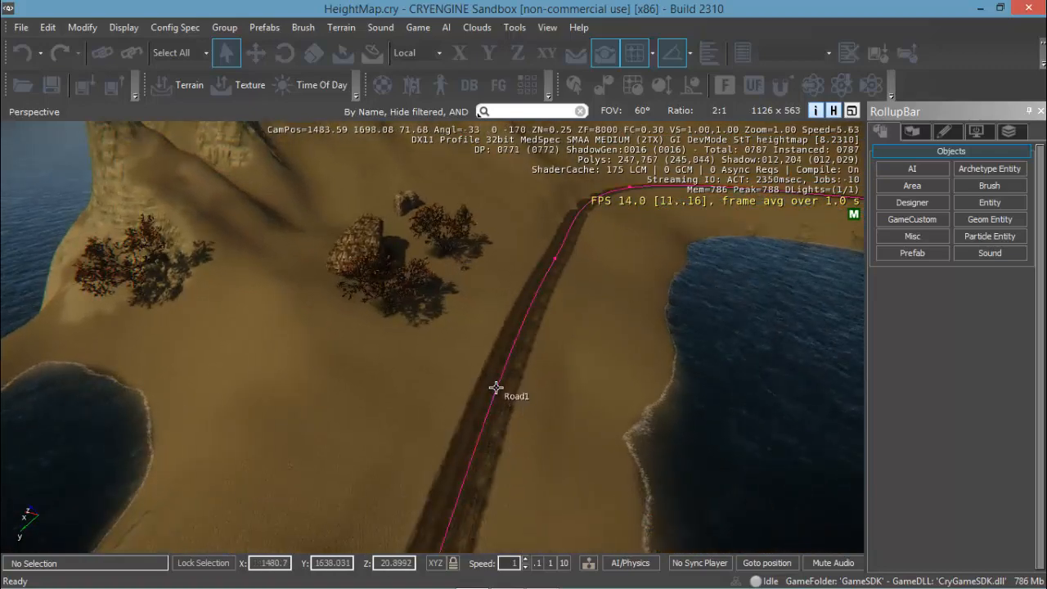
{"action": "middle_click_drag", "start_coordinate": [591, 300], "coordinate": [674, 261]}
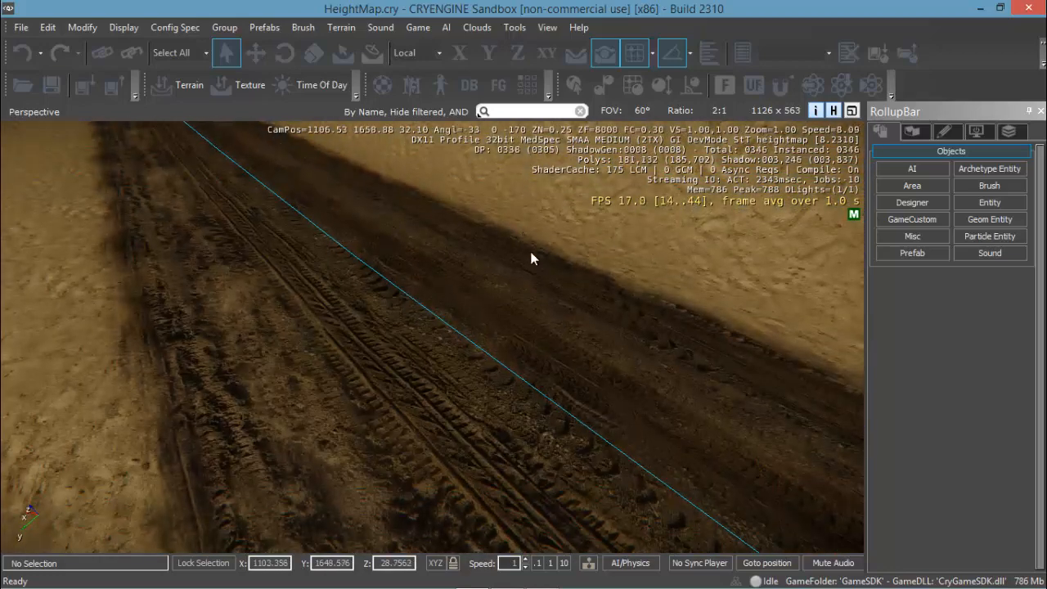
{"action": "scroll", "coordinate": [557, 299], "scroll_direction": "down", "scroll_amount": 5}
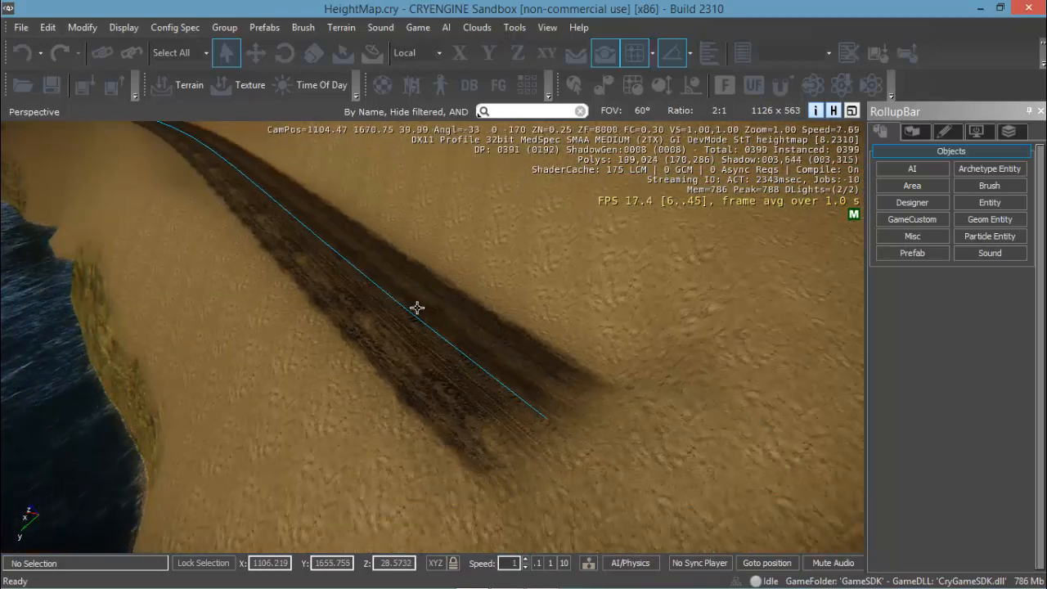
{"action": "scroll", "coordinate": [314, 284], "scroll_direction": "down", "scroll_amount": 6}
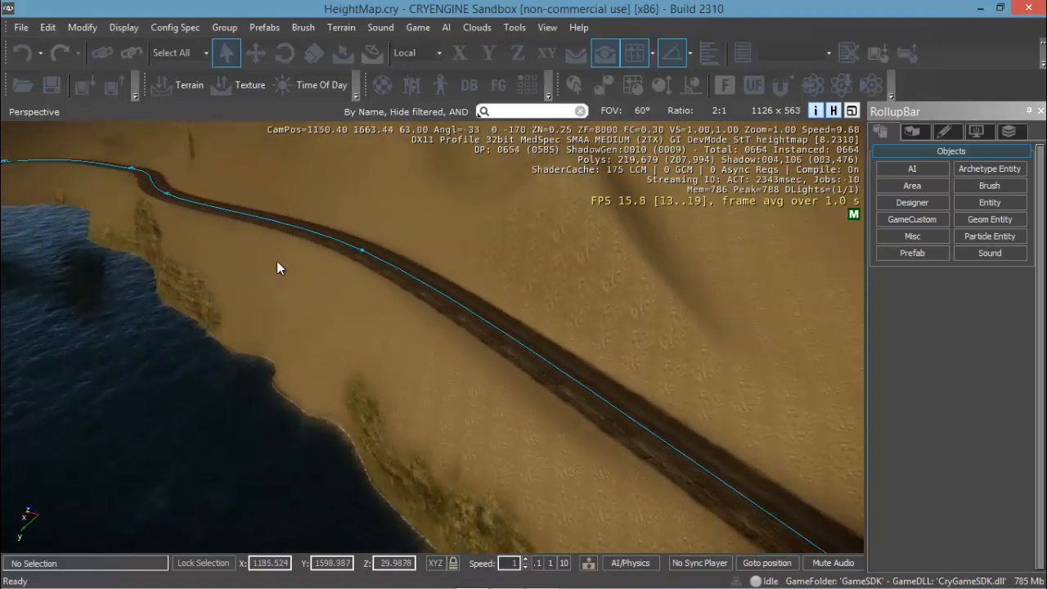
{"action": "middle_click_drag", "start_coordinate": [278, 261], "coordinate": [254, 262]}
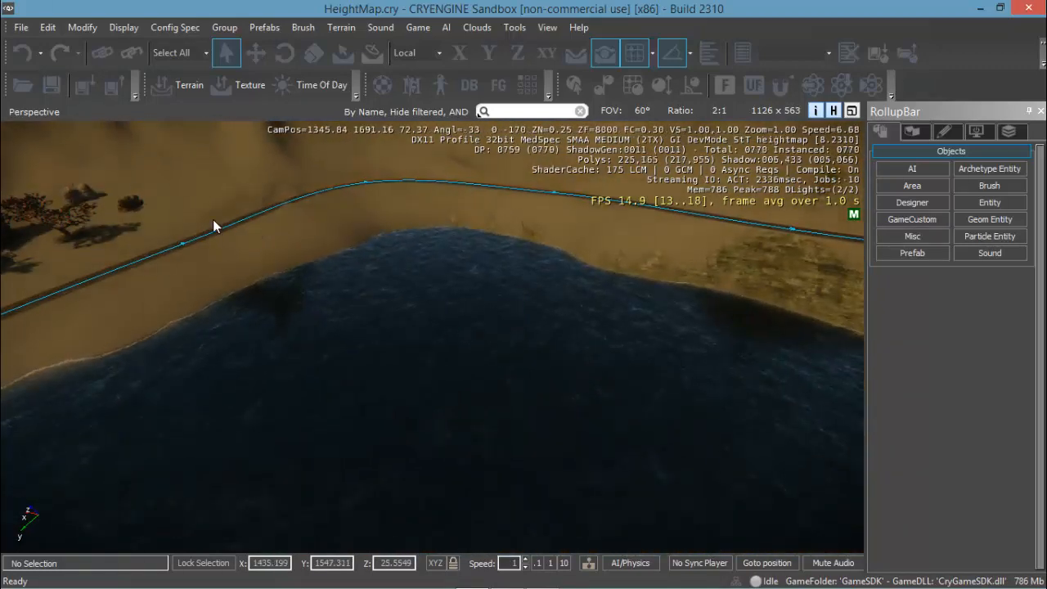
{"action": "middle_click_drag", "start_coordinate": [213, 219], "coordinate": [276, 221]}
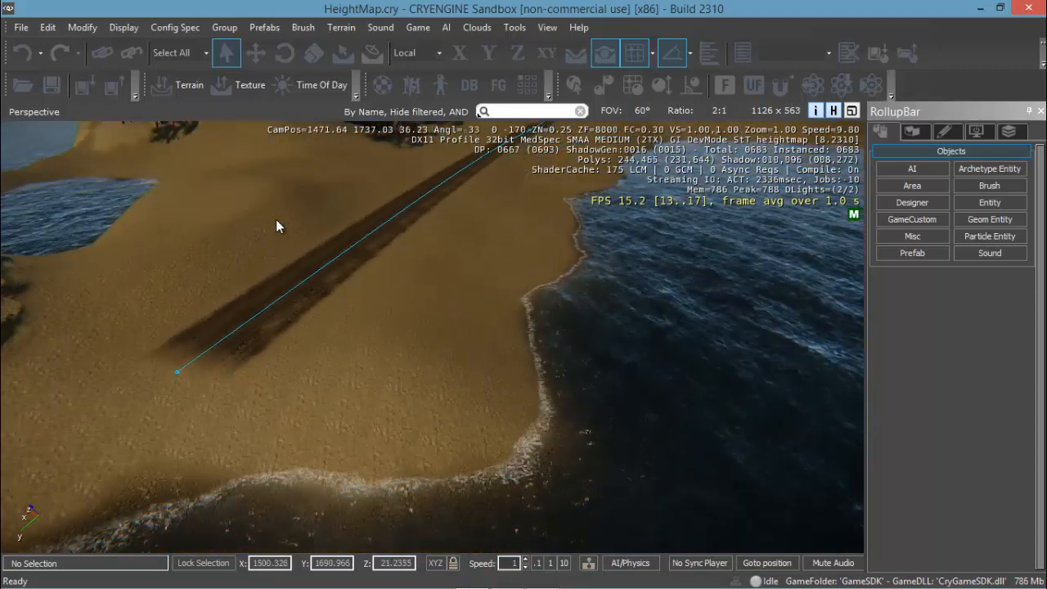
{"action": "scroll", "coordinate": [281, 224], "scroll_direction": "down", "scroll_amount": 5}
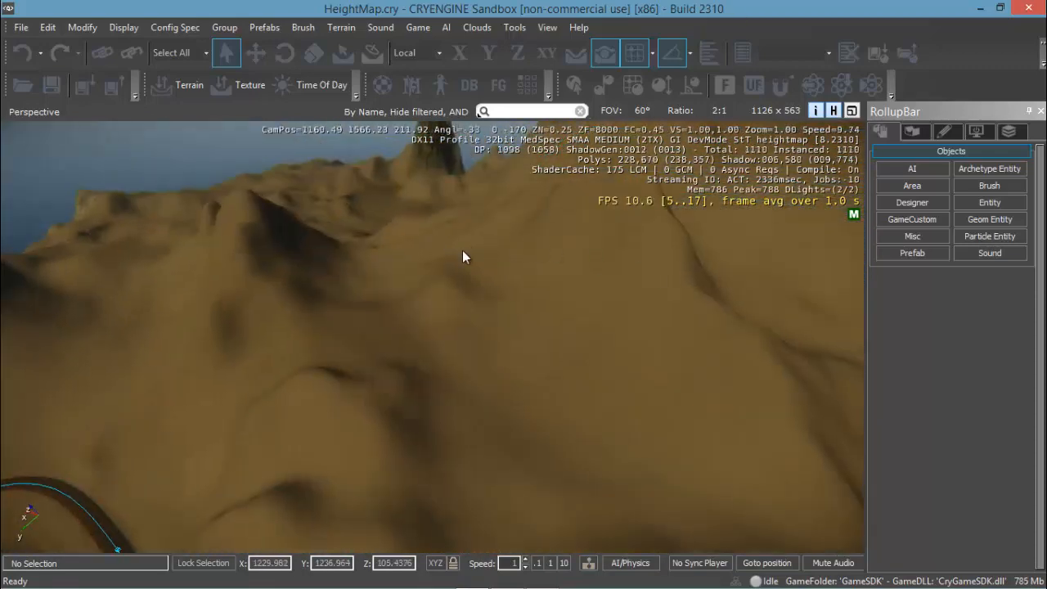
{"action": "scroll", "coordinate": [463, 251], "scroll_direction": "up", "scroll_amount": 3}
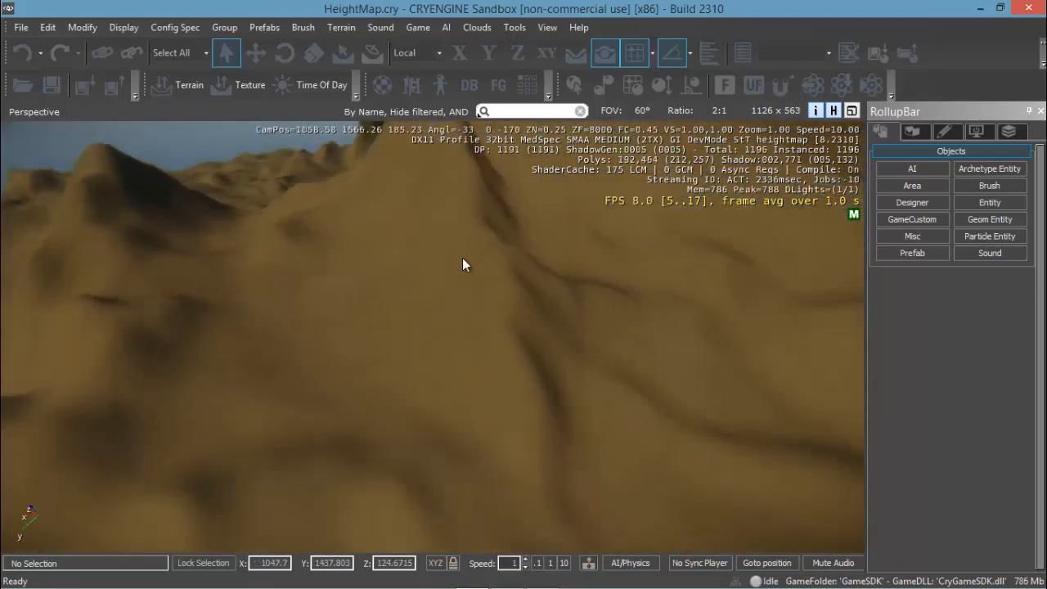
Flatten a wide patch of the dunes with the Flatten brush at outside radius 45.708 and sampled height 51.174, raising hardness to 1.
{"action": "middle_click_drag", "start_coordinate": [462, 258], "coordinate": [416, 362]}
{"action": "middle_click_drag", "start_coordinate": [514, 279], "coordinate": [503, 368]}
{"action": "middle_click_drag", "start_coordinate": [438, 352], "coordinate": [251, 492]}
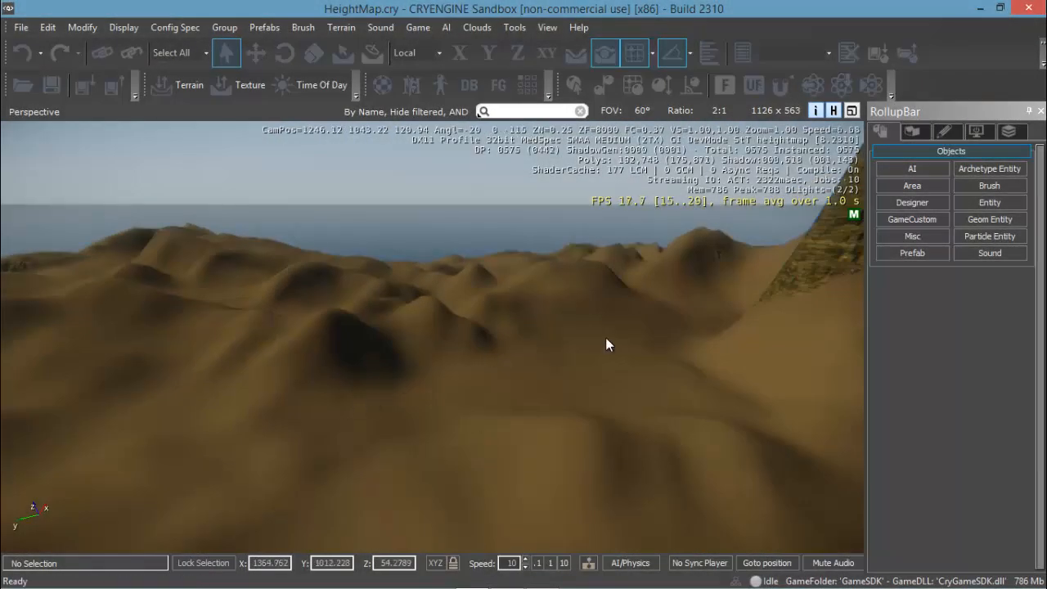
{"action": "left_click", "coordinate": [912, 131]}
{"action": "left_click", "coordinate": [912, 168]}
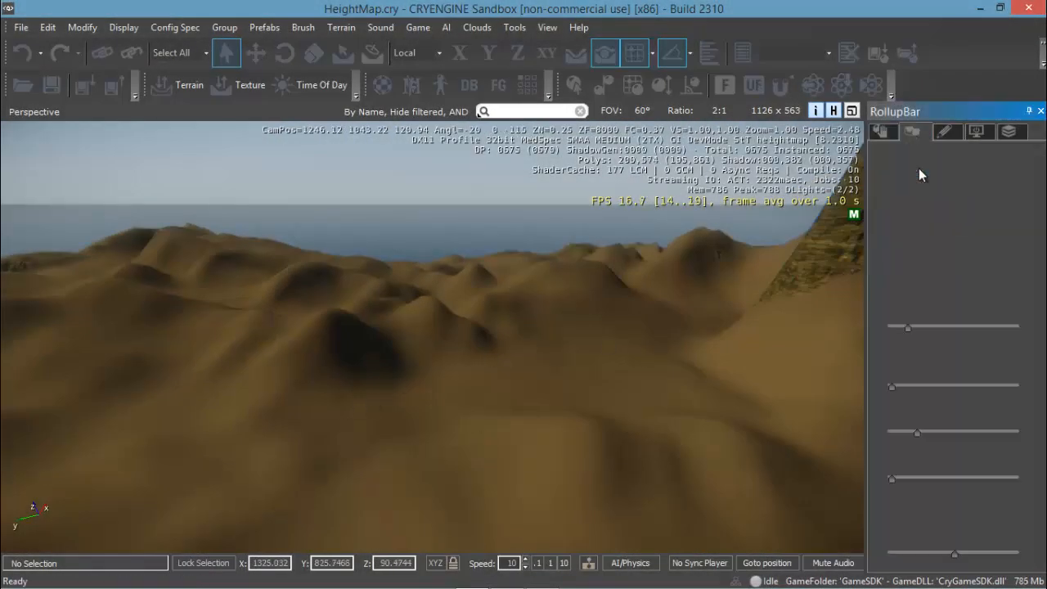
{"action": "left_click", "coordinate": [903, 270]}
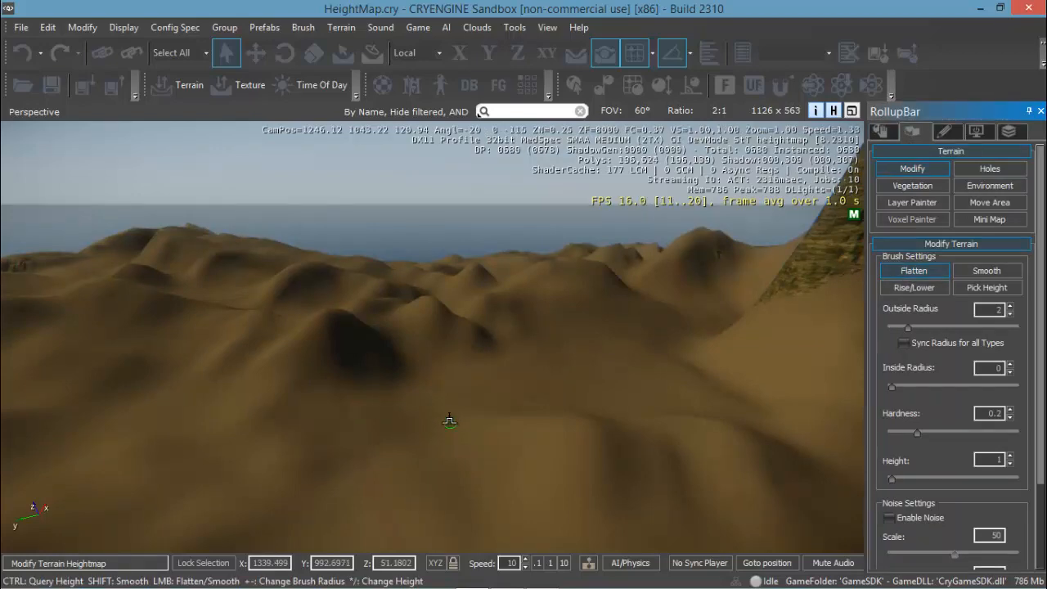
{"action": "left_click", "coordinate": [451, 402], "text": "ctrl"}
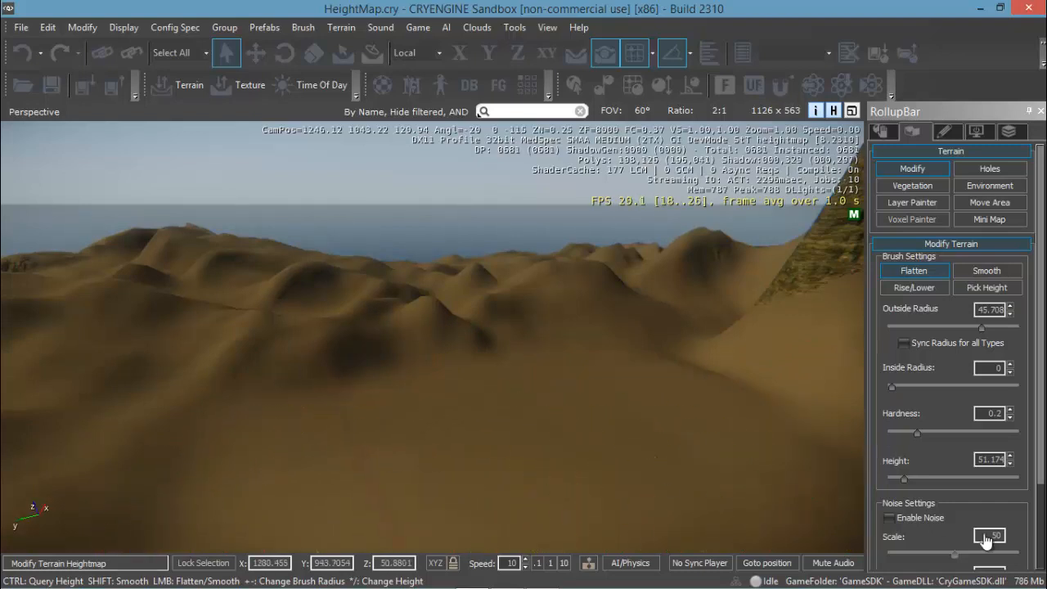
{"action": "left_click_drag", "start_coordinate": [929, 434], "coordinate": [1020, 434]}
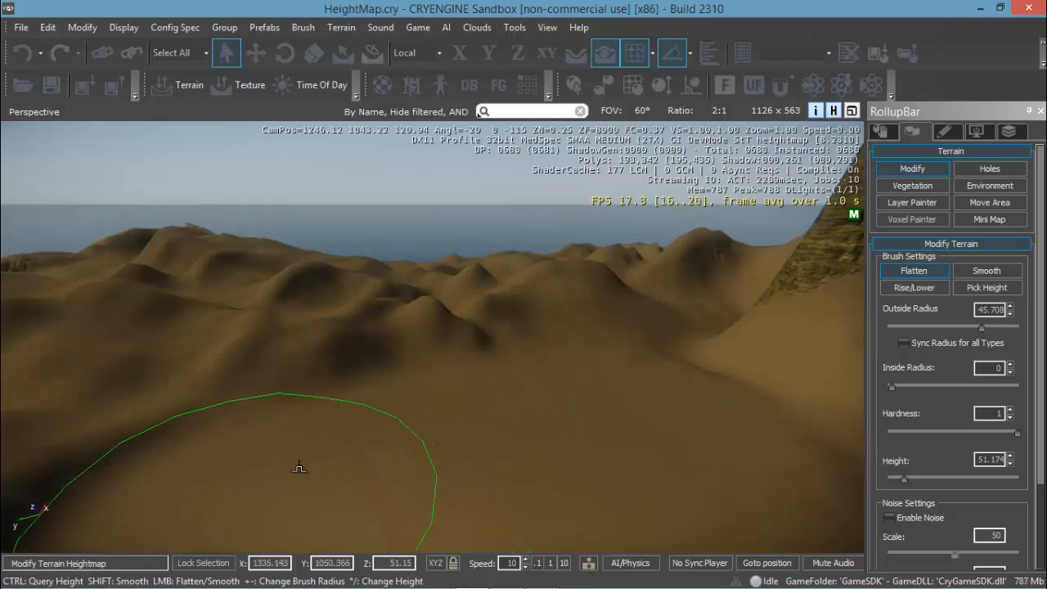
{"action": "key", "text": "Escape"}
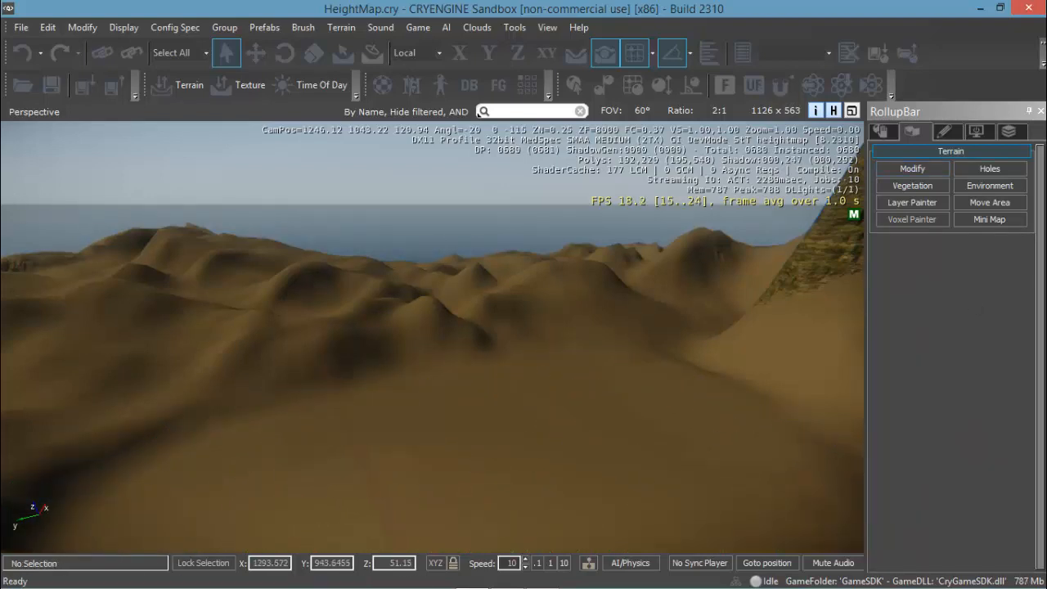
Draw a five-point road across the flattened terrain, with a bend near its far end.
{"action": "left_click", "coordinate": [886, 132]}
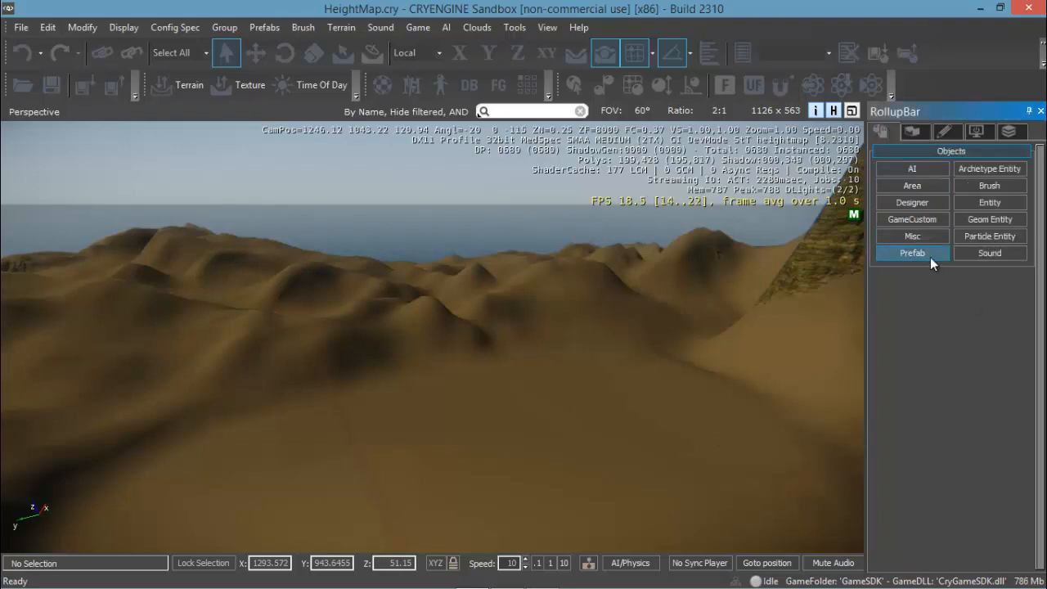
{"action": "left_click", "coordinate": [917, 236]}
{"action": "left_click", "coordinate": [982, 375]}
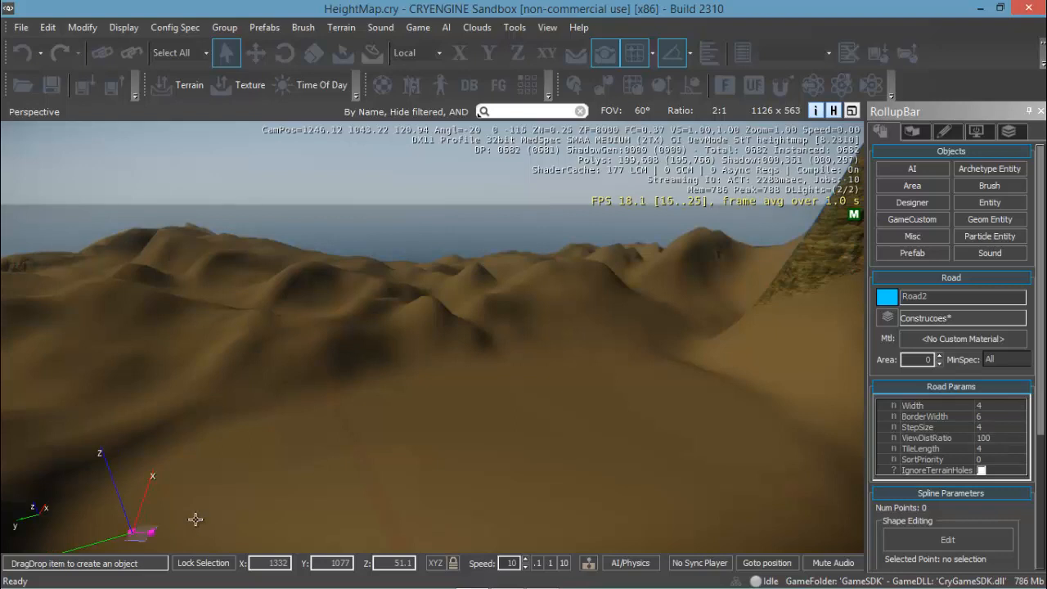
{"action": "left_click", "coordinate": [476, 453]}
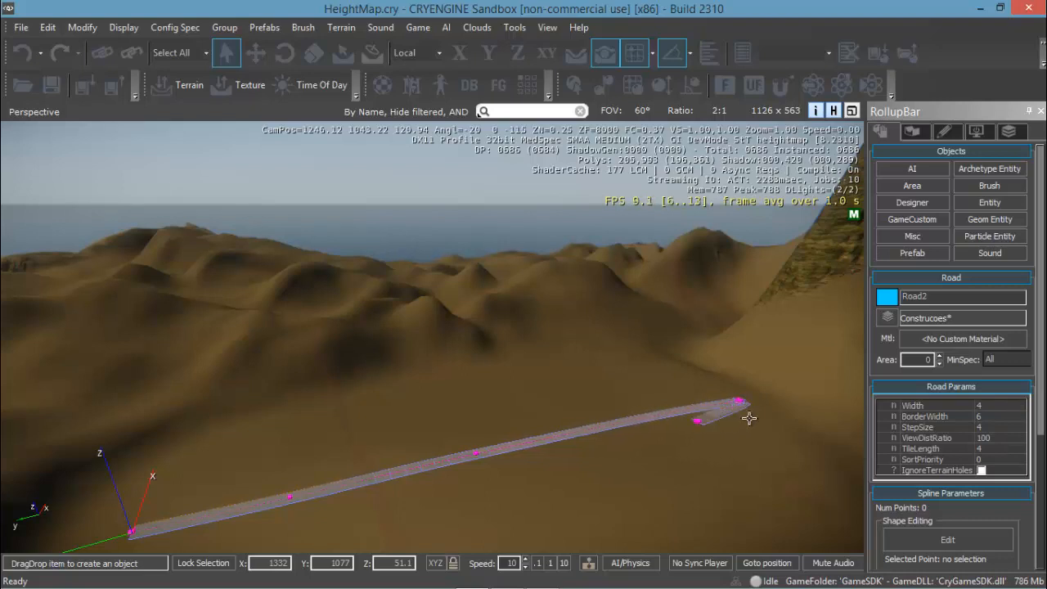
{"action": "left_click", "coordinate": [738, 403]}
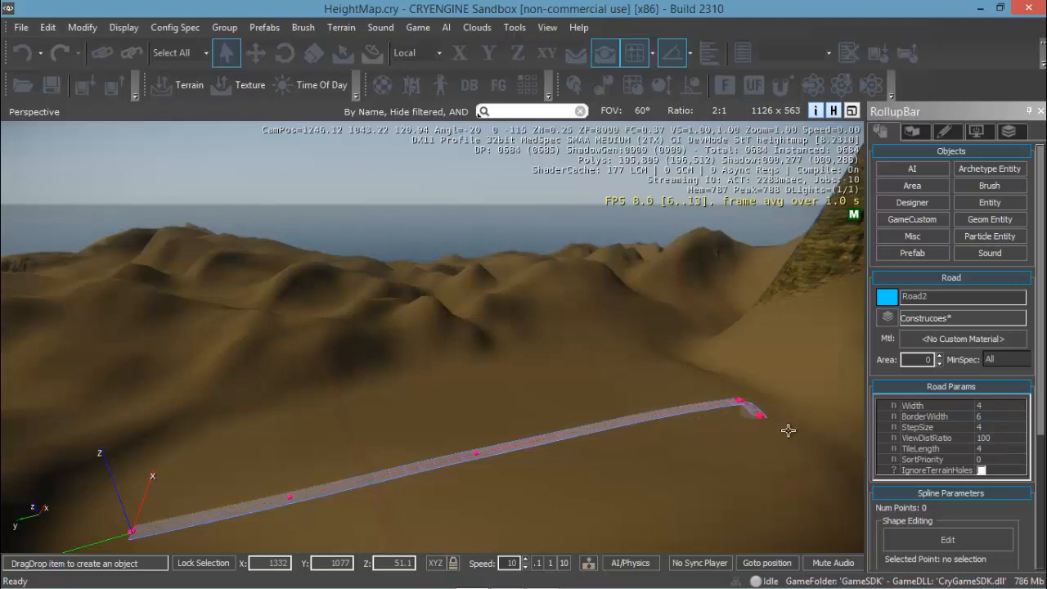
{"action": "double_click", "coordinate": [825, 458]}
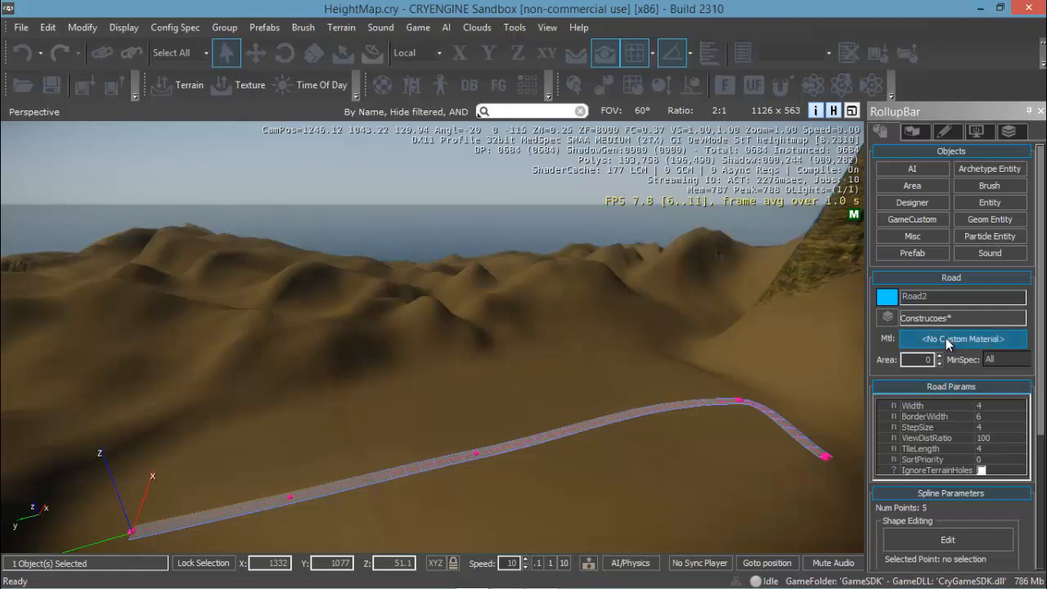
Assign the road_concrete_worn material from the roads materials to the selected road and close the Material Editor.
{"action": "left_click", "coordinate": [908, 338]}
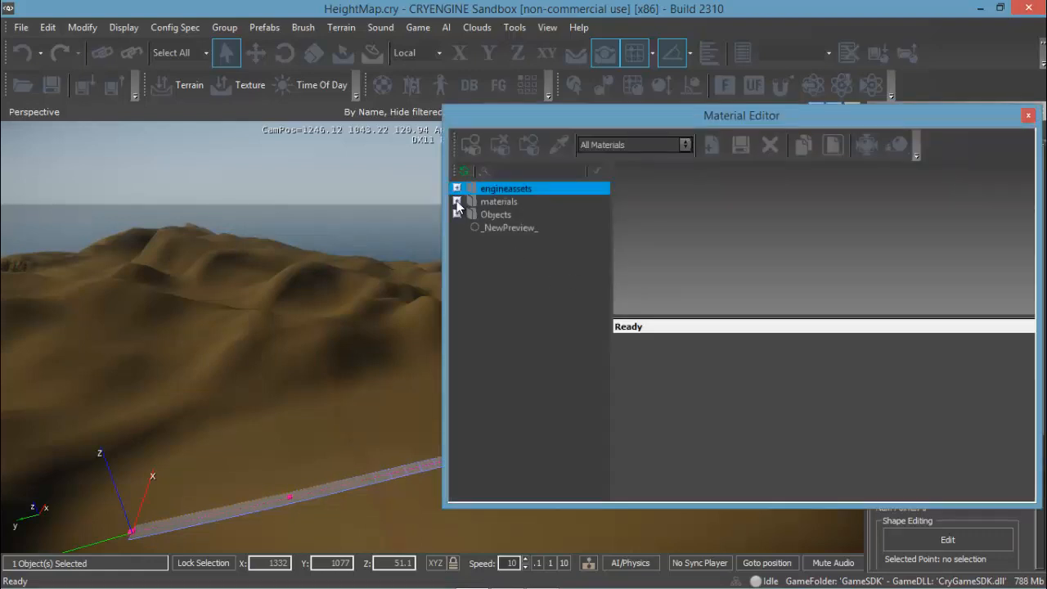
{"action": "left_click", "coordinate": [457, 201]}
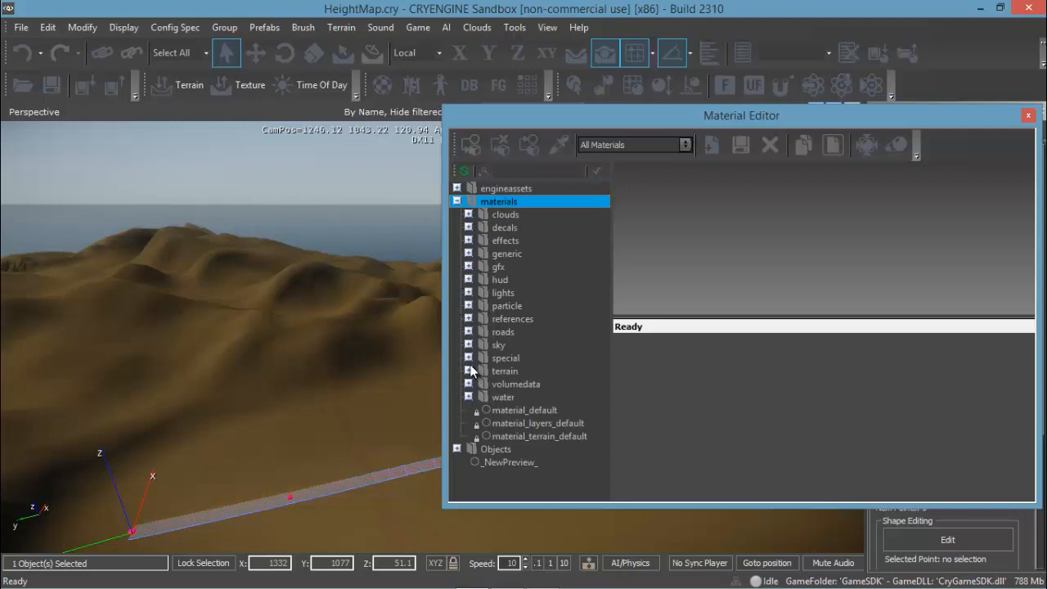
{"action": "left_click", "coordinate": [467, 331]}
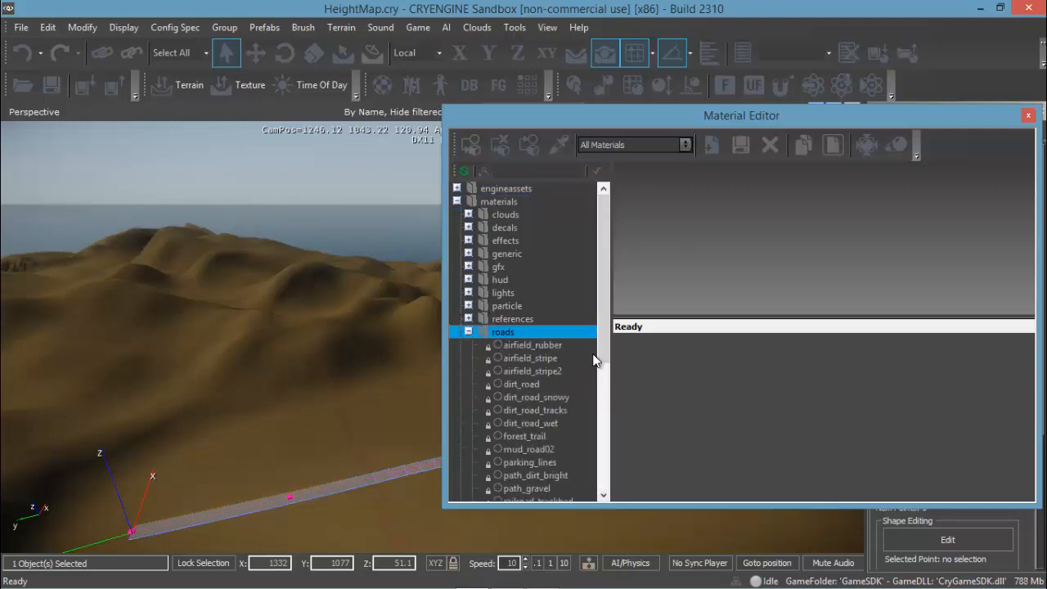
{"action": "left_click_drag", "start_coordinate": [608, 346], "coordinate": [625, 451]}
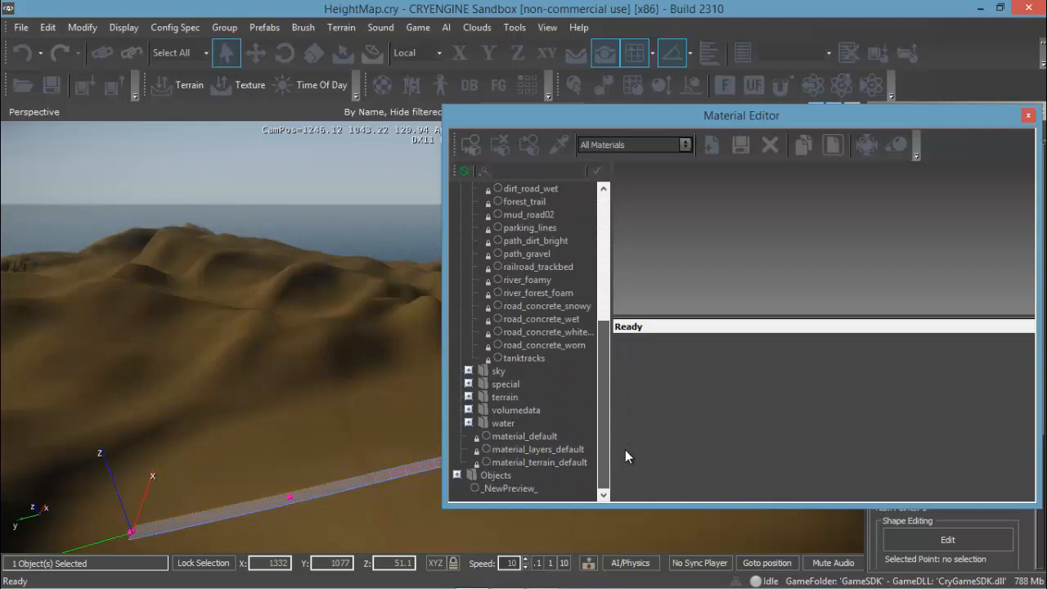
{"action": "left_click", "coordinate": [550, 345]}
{"action": "right_click", "coordinate": [542, 347]}
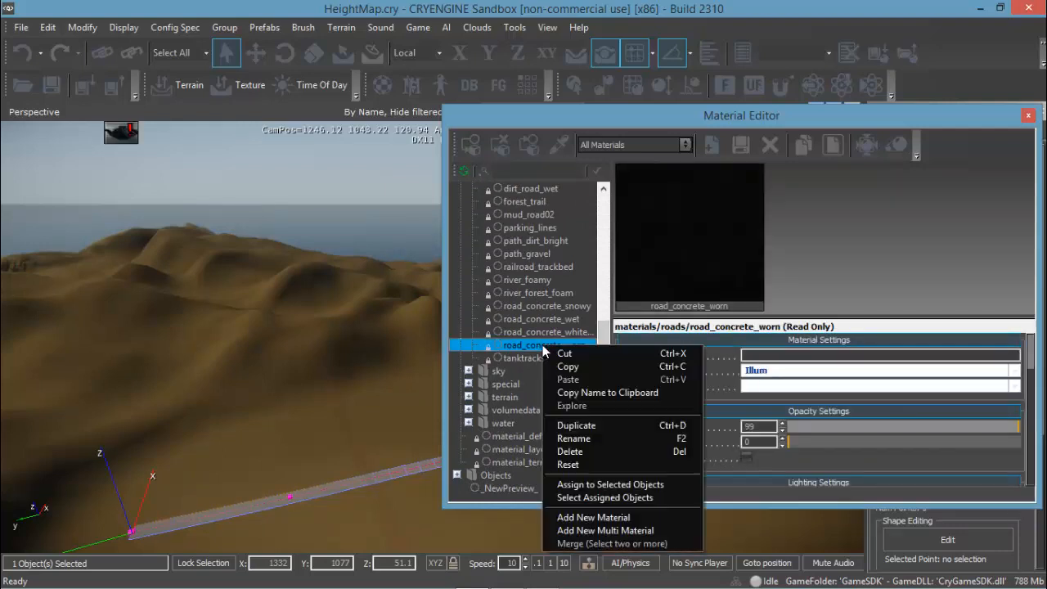
{"action": "left_click", "coordinate": [609, 484]}
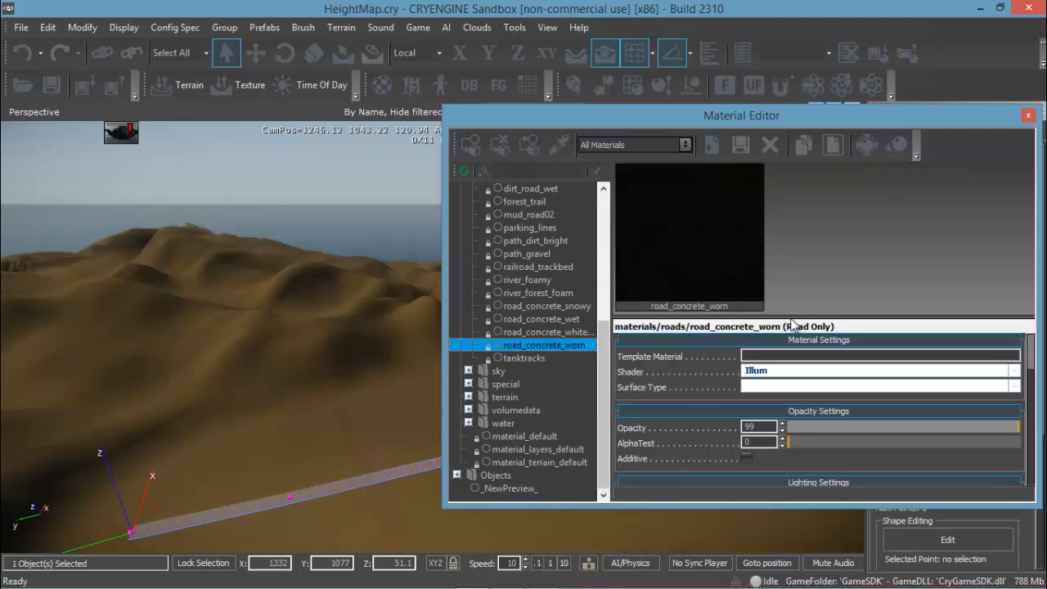
{"action": "left_click", "coordinate": [1028, 117]}
{"action": "left_click", "coordinate": [991, 407]}
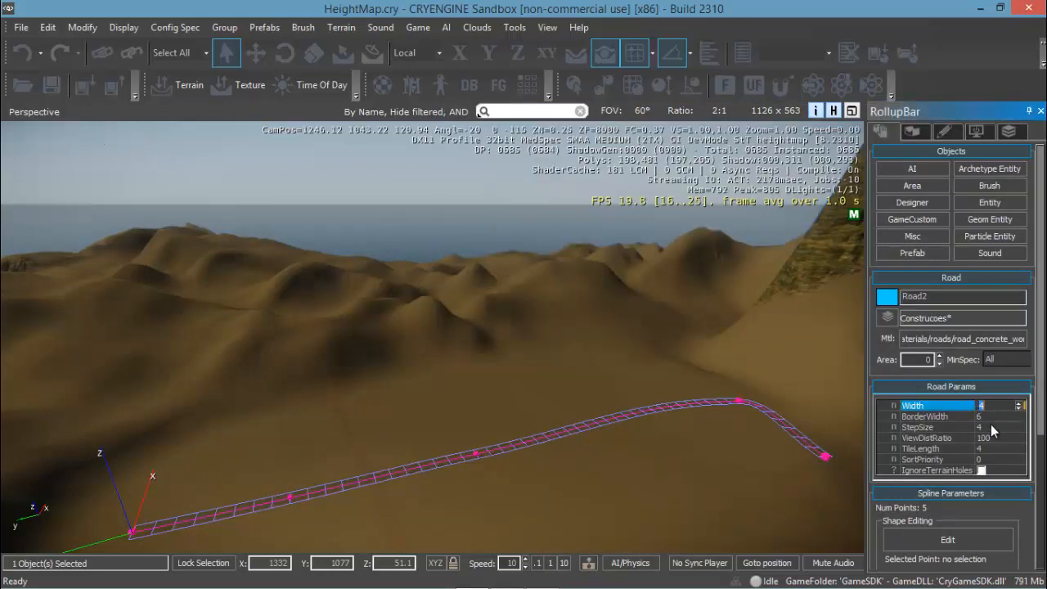
Draw a second, four-point road on the flattened terrain beside the first, curving back toward the first road's far end.
{"action": "middle_click_drag", "start_coordinate": [562, 472], "coordinate": [586, 472]}
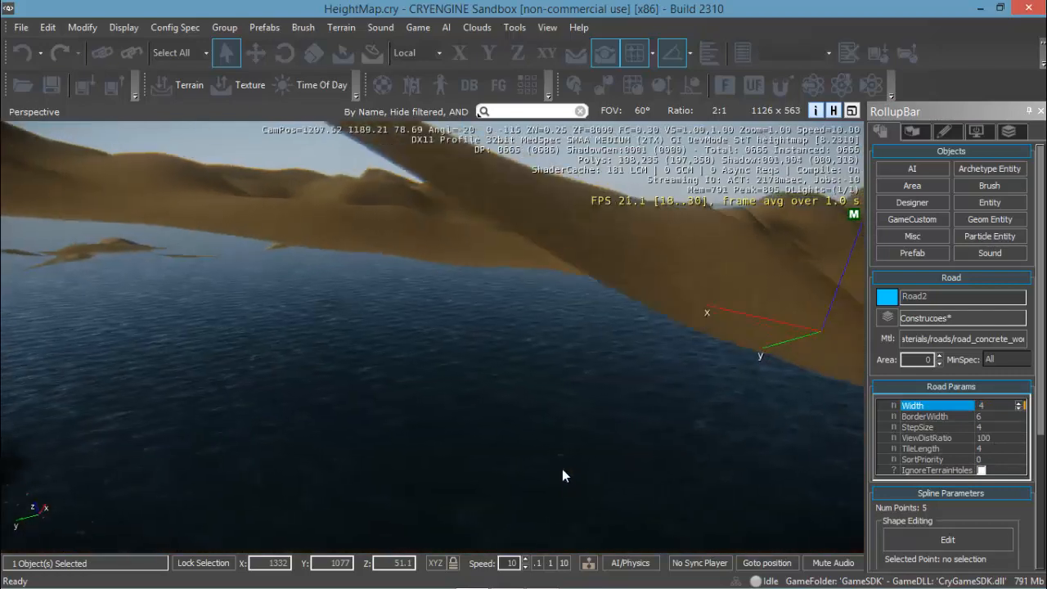
{"action": "scroll", "coordinate": [583, 472], "scroll_direction": "up", "scroll_amount": 1}
{"action": "scroll", "coordinate": [594, 471], "scroll_direction": "up", "scroll_amount": 1}
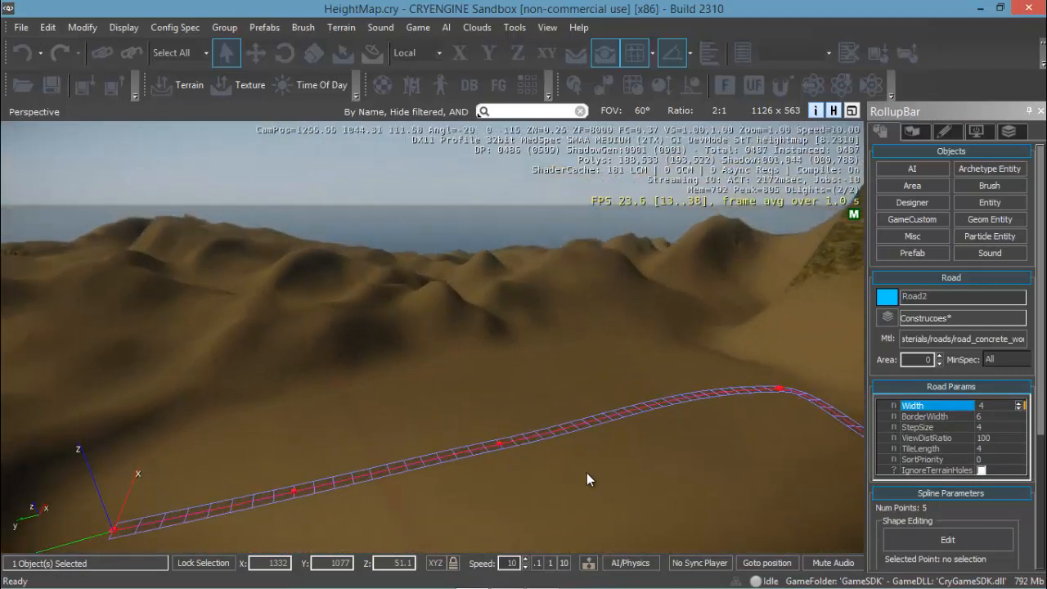
{"action": "right_click_drag", "start_coordinate": [587, 473], "coordinate": [591, 475]}
{"action": "middle_click_drag", "start_coordinate": [499, 460], "coordinate": [555, 471]}
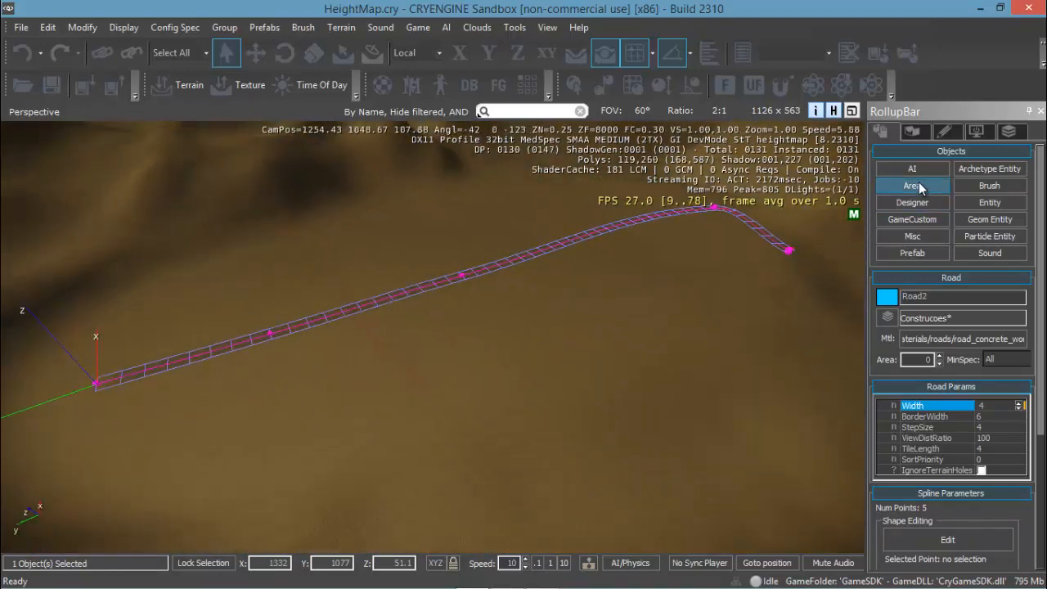
{"action": "left_click", "coordinate": [912, 236]}
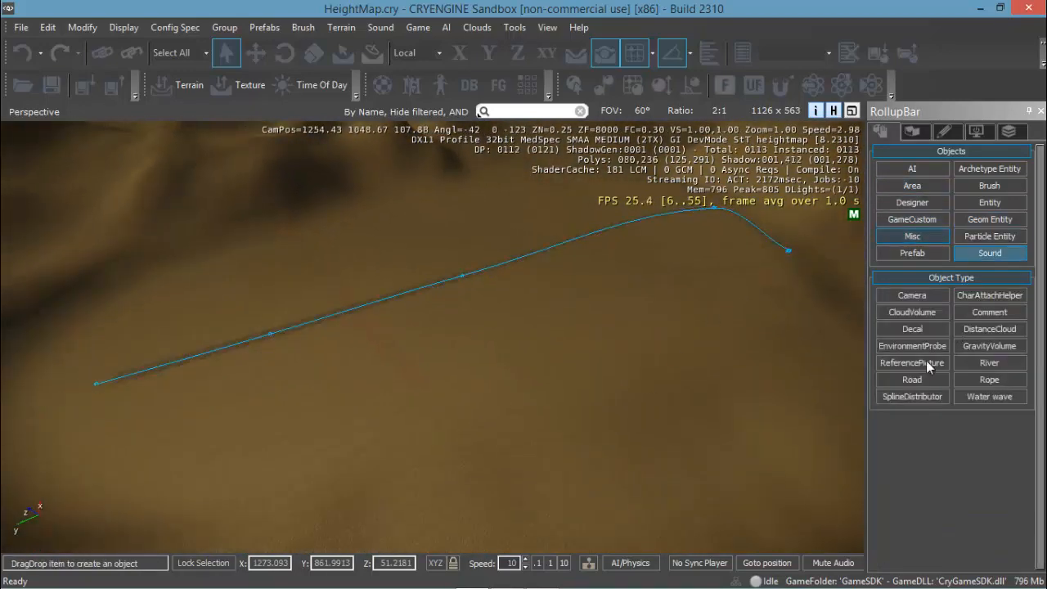
{"action": "left_click", "coordinate": [911, 380]}
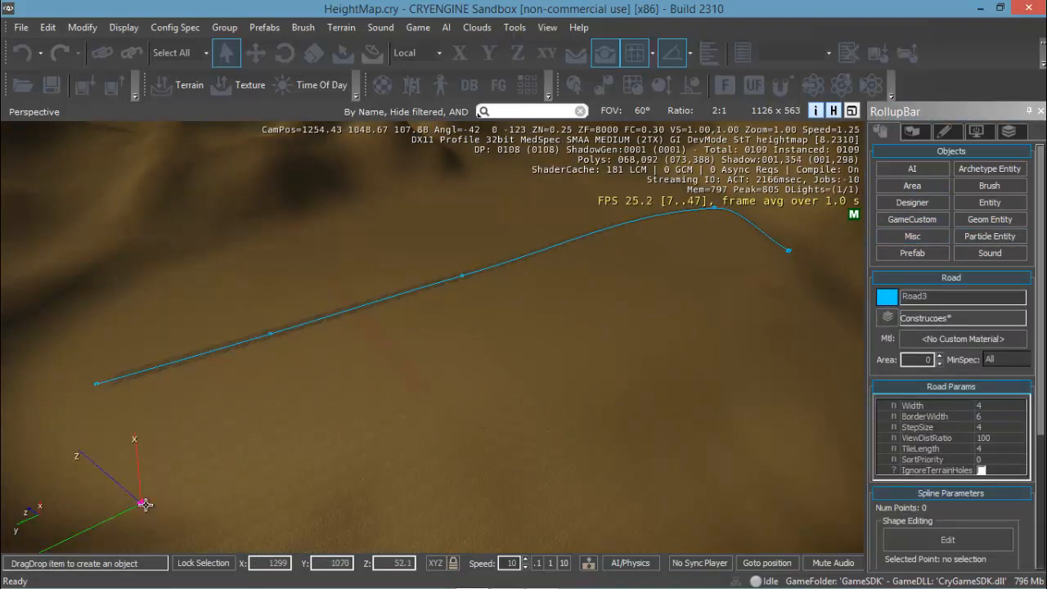
{"action": "left_click", "coordinate": [376, 539]}
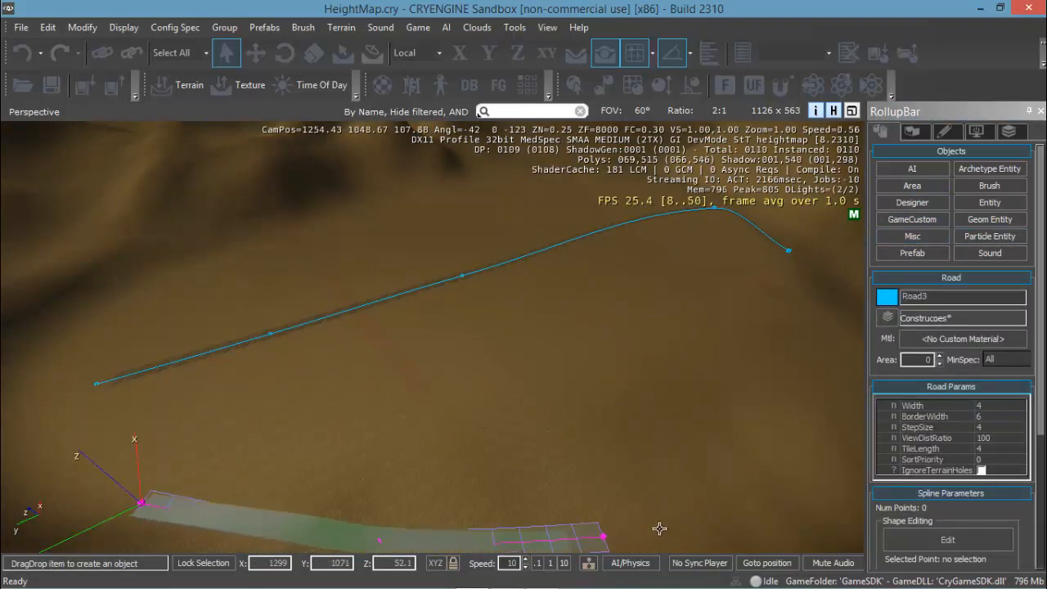
{"action": "left_click", "coordinate": [727, 493]}
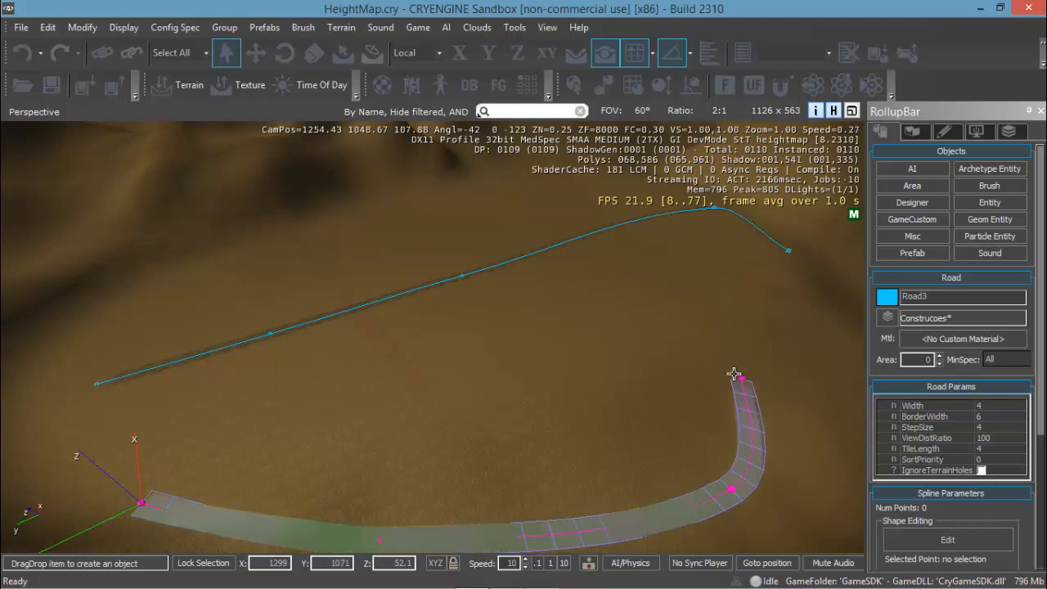
{"action": "double_click", "coordinate": [730, 367]}
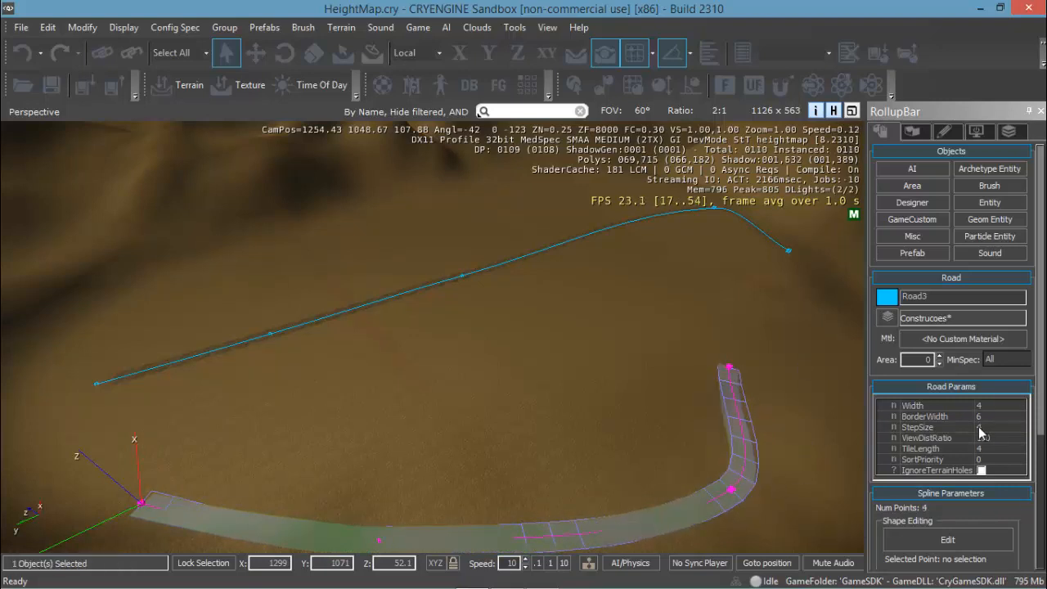
Align the terrain height map to the new four-point road and deselect it.
{"action": "scroll", "coordinate": [1044, 535], "scroll_direction": "down", "scroll_amount": 5}
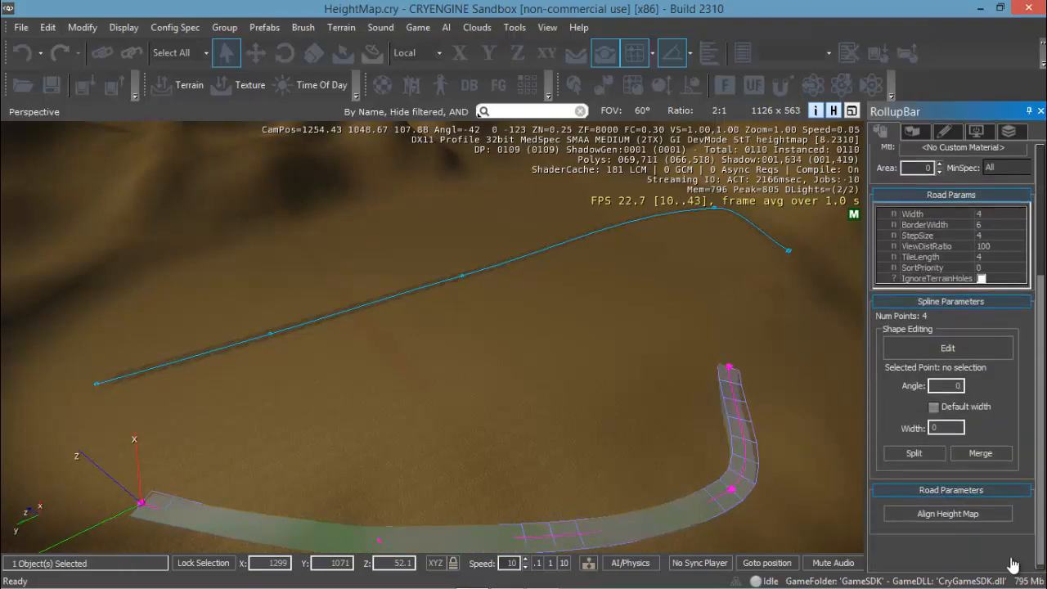
{"action": "left_click", "coordinate": [589, 231]}
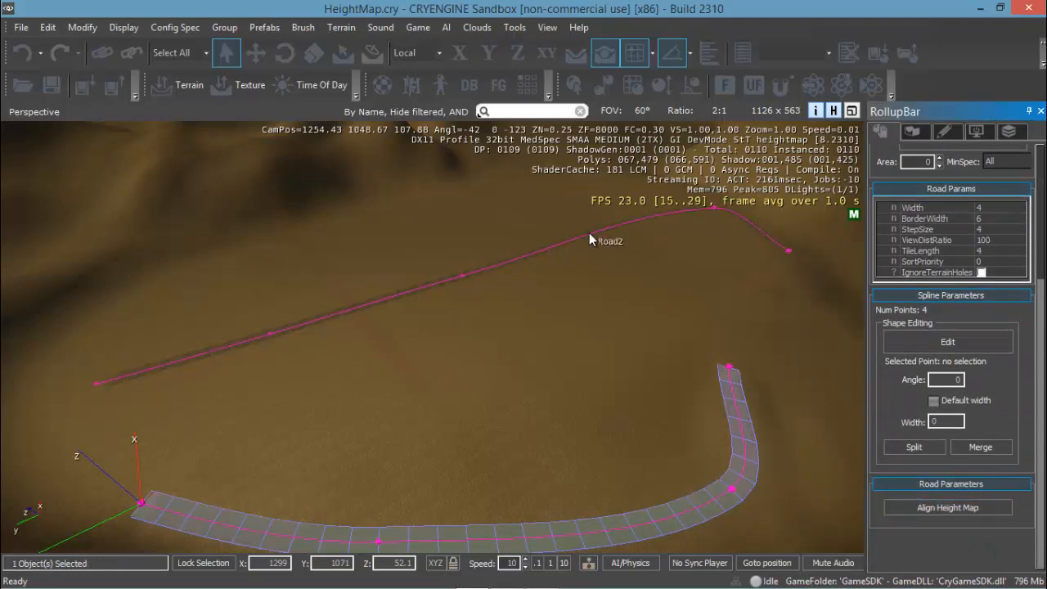
{"action": "left_click", "coordinate": [948, 511]}
{"action": "left_click", "coordinate": [265, 405]}
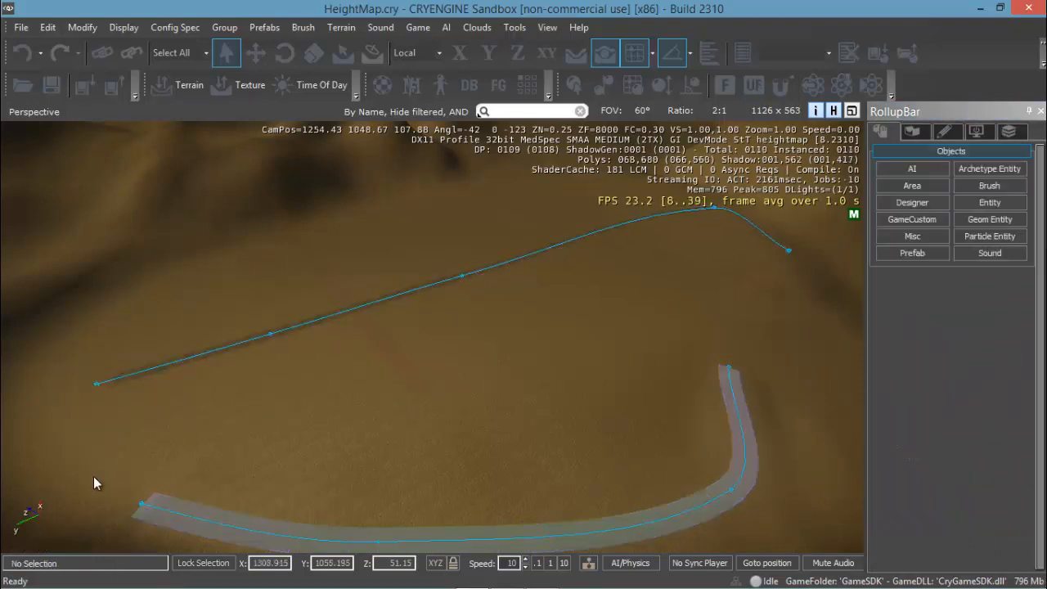
Merge the concrete road's start point with the nearby end point of the second road, and undo the merge.
{"action": "left_click", "coordinate": [97, 382]}
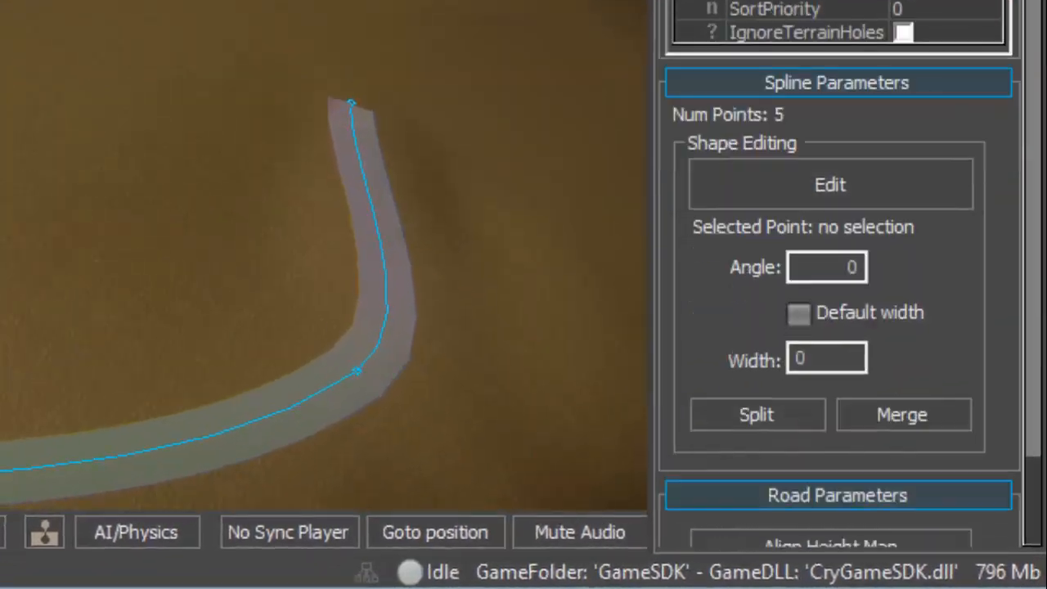
{"action": "left_click", "coordinate": [901, 288]}
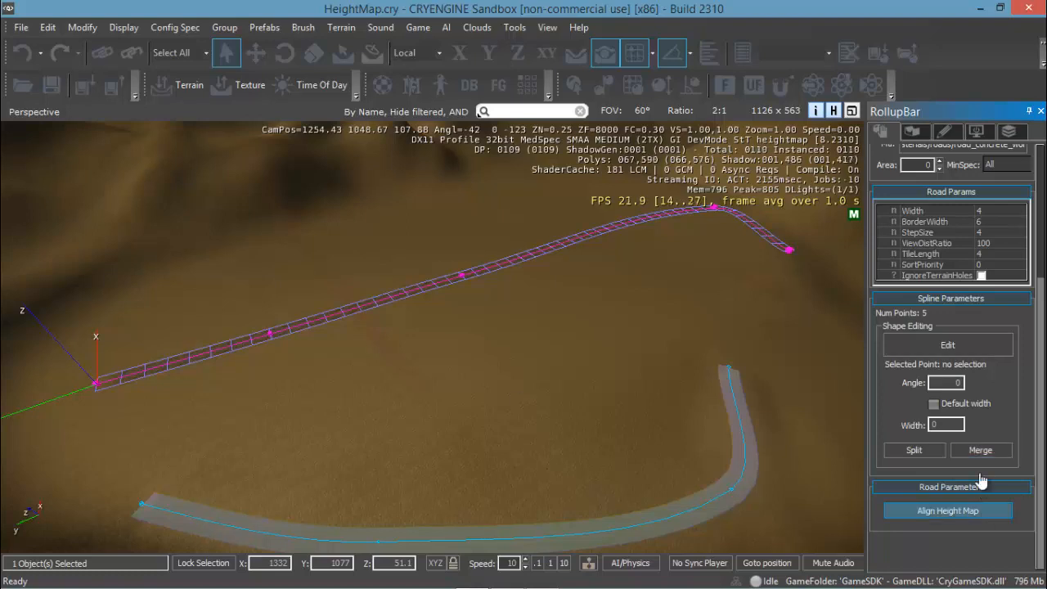
{"action": "left_click", "coordinate": [988, 456]}
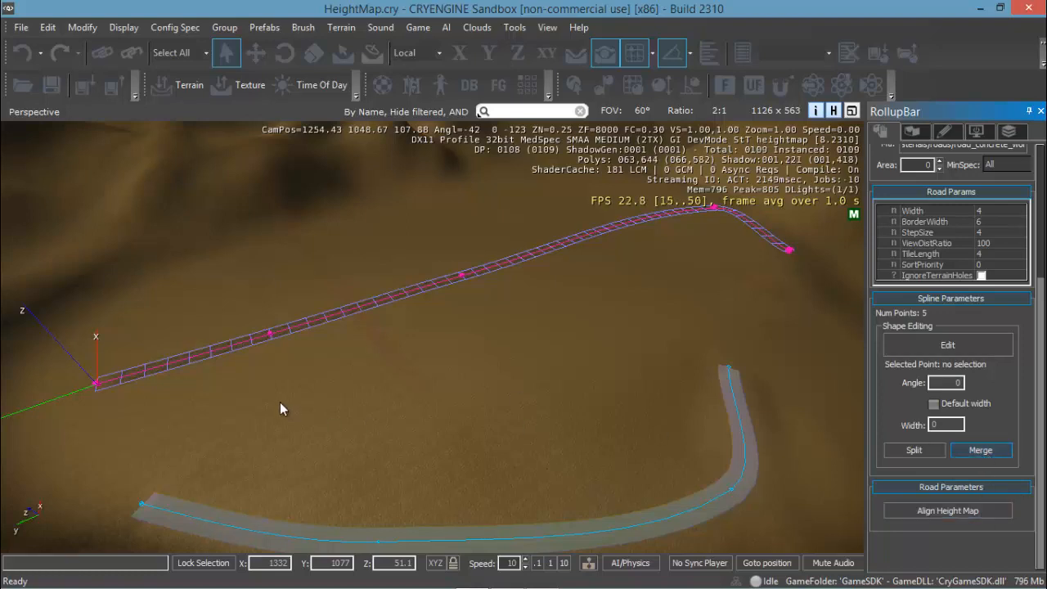
{"action": "left_click", "coordinate": [96, 382]}
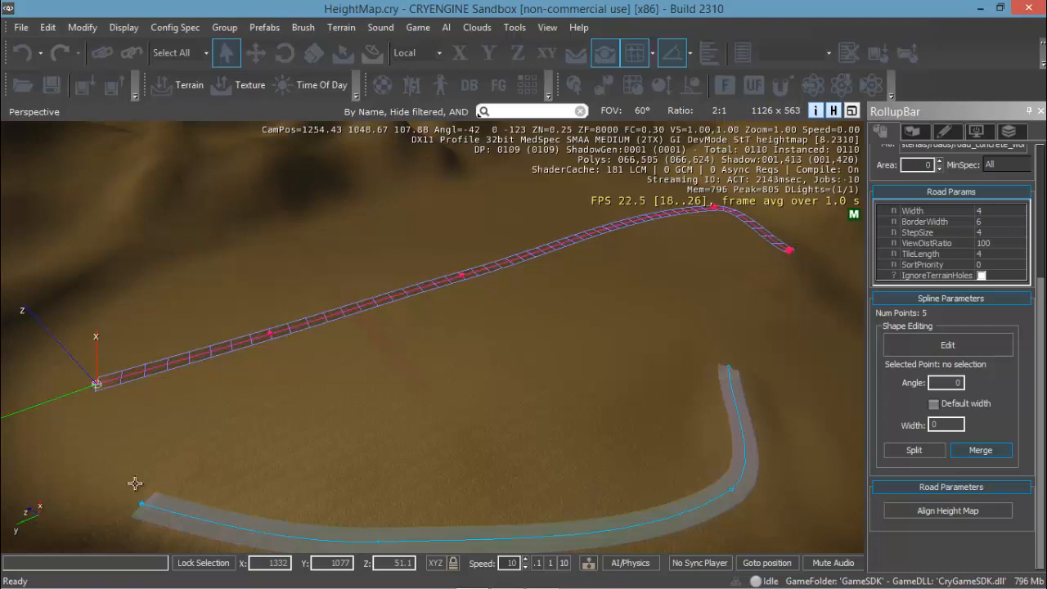
{"action": "left_click", "coordinate": [139, 503]}
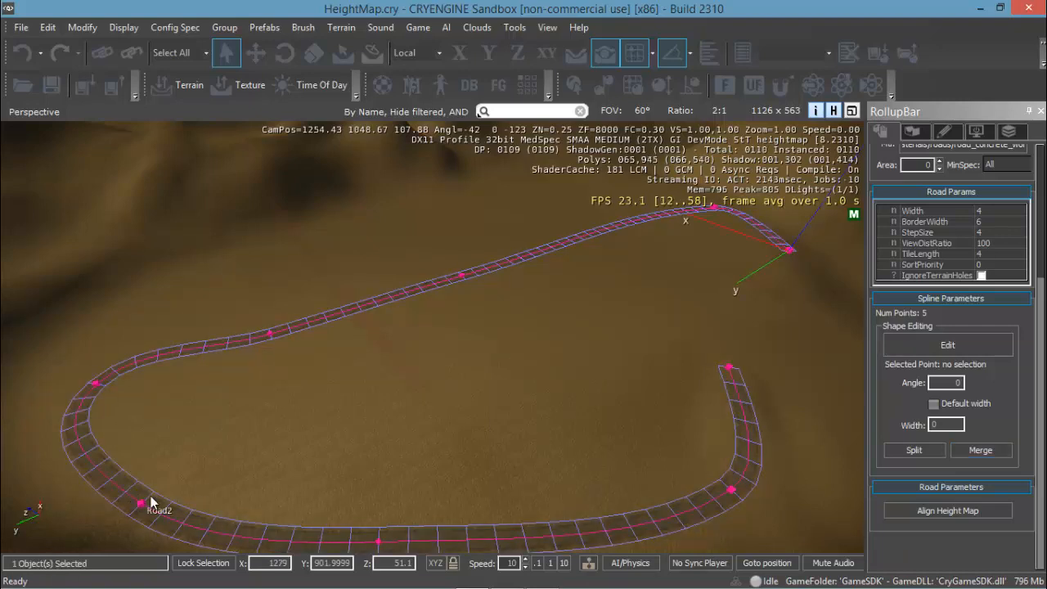
{"action": "key", "text": "ctrl+z"}
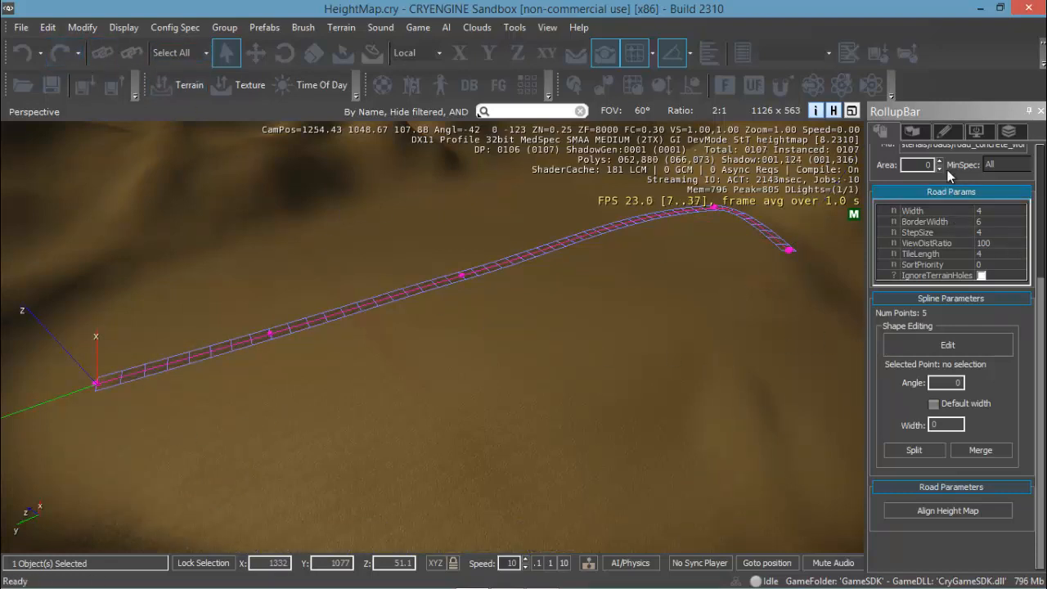
Draw a new four-point road across the flat terrain in front of the concrete road, curving back toward the concrete road's far end.
{"action": "left_click", "coordinate": [714, 338]}
{"action": "left_click", "coordinate": [914, 237]}
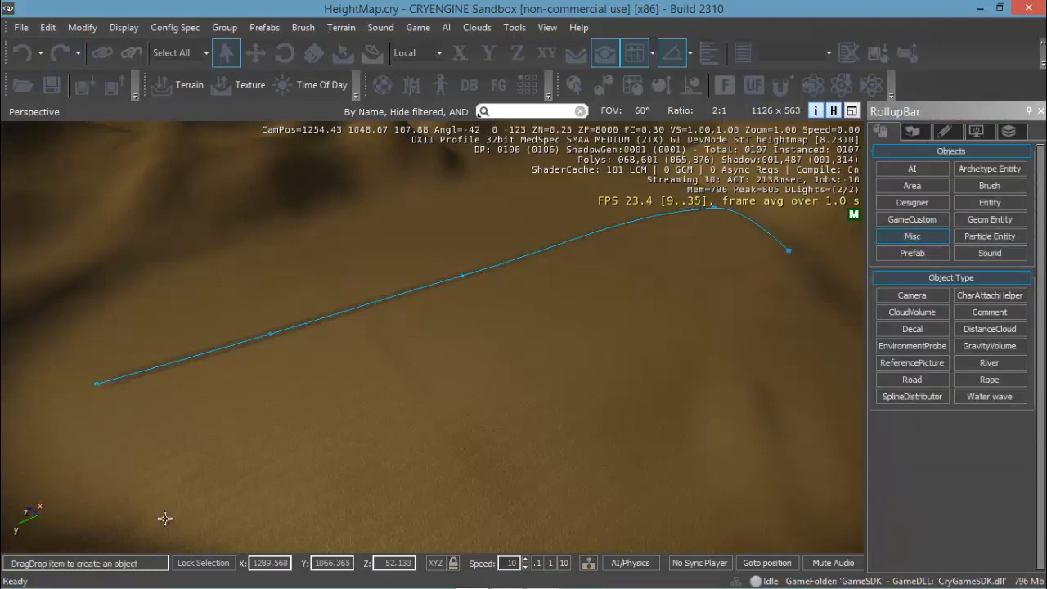
{"action": "left_click", "coordinate": [914, 380]}
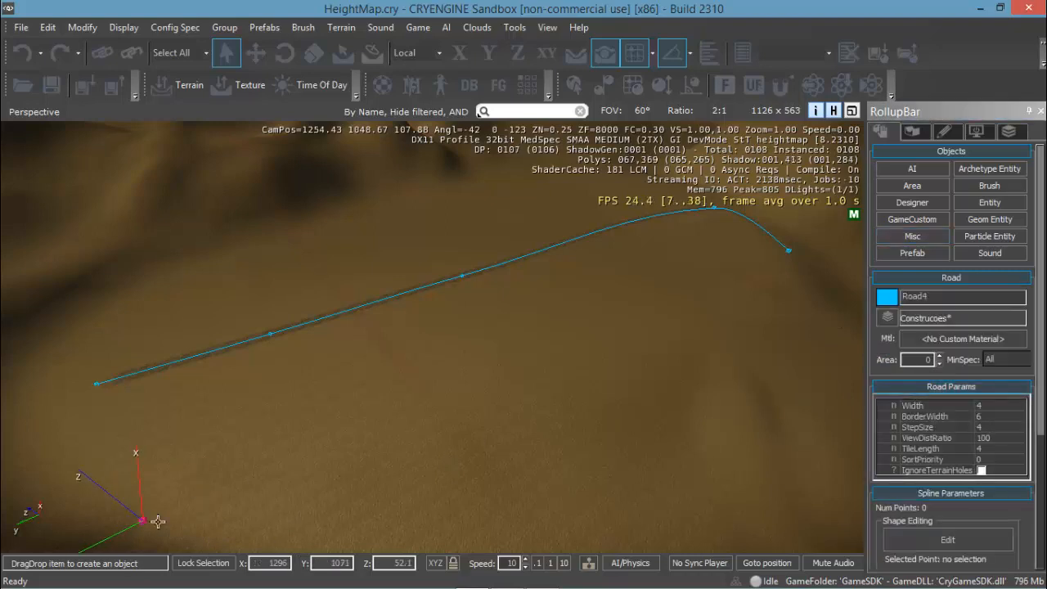
{"action": "left_click", "coordinate": [158, 521]}
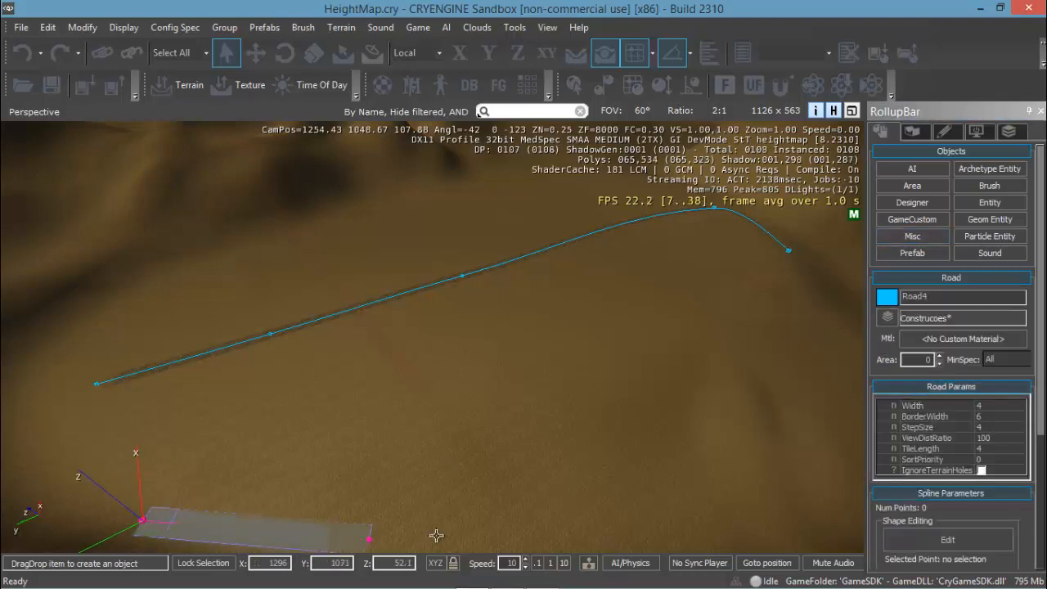
{"action": "left_click", "coordinate": [691, 509]}
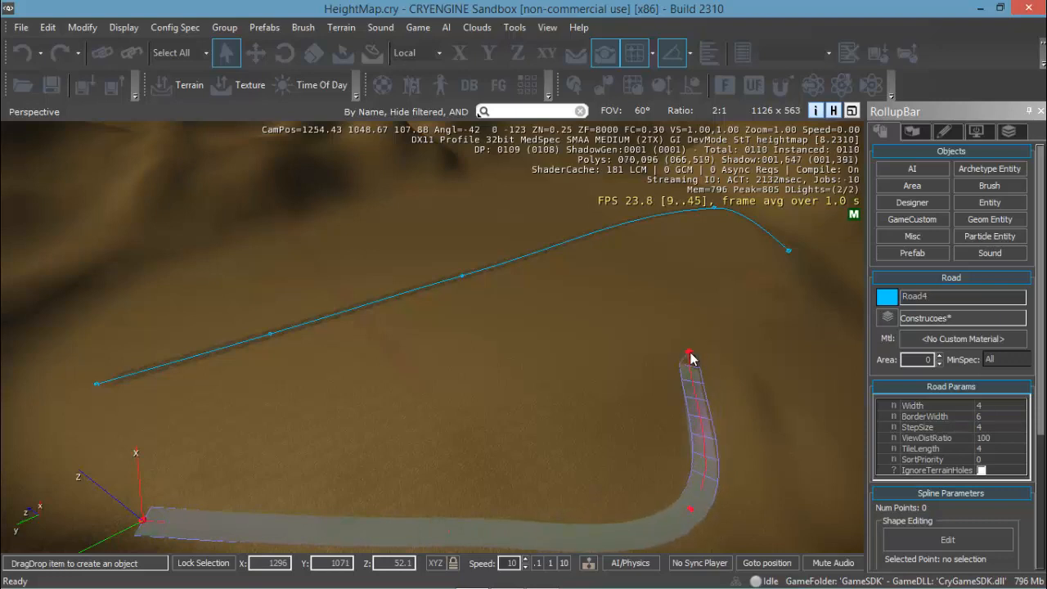
{"action": "double_click", "coordinate": [690, 353]}
Align the terrain height map to the new four-point road and deselect it.
{"action": "left_click_drag", "start_coordinate": [1041, 496], "coordinate": [1023, 569]}
{"action": "left_click", "coordinate": [953, 513]}
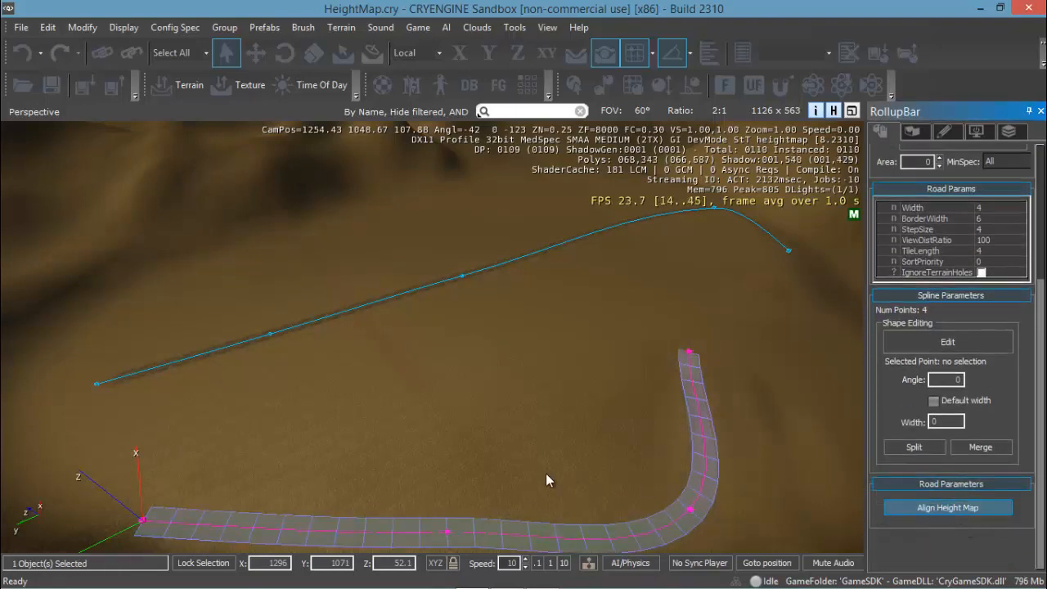
{"action": "middle_click_drag", "start_coordinate": [426, 478], "coordinate": [215, 305]}
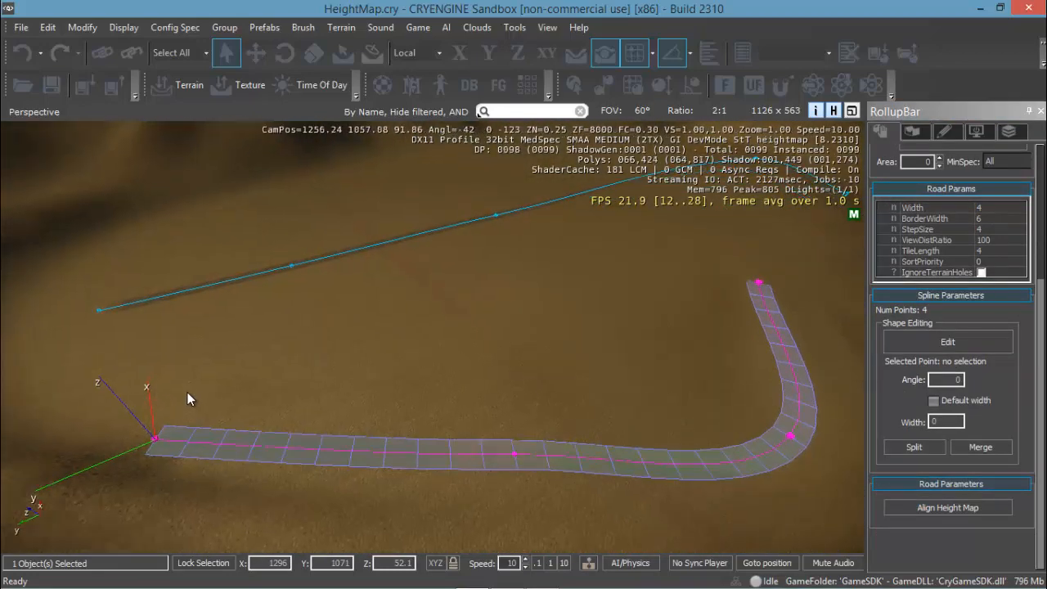
{"action": "scroll", "coordinate": [194, 378], "scroll_direction": "up", "scroll_amount": 1}
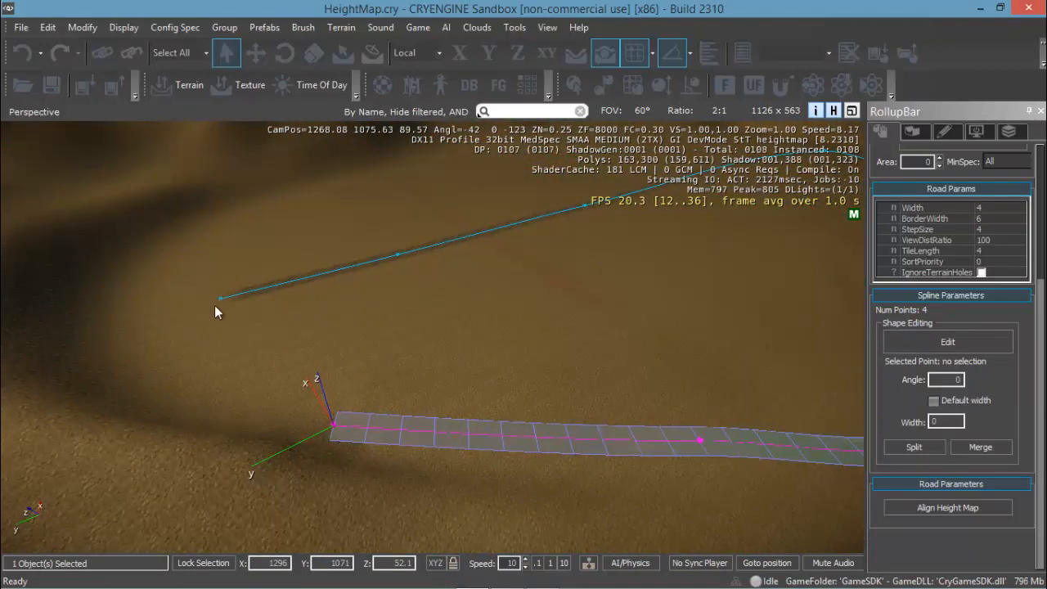
{"action": "left_click", "coordinate": [220, 298]}
{"action": "left_click", "coordinate": [355, 339]}
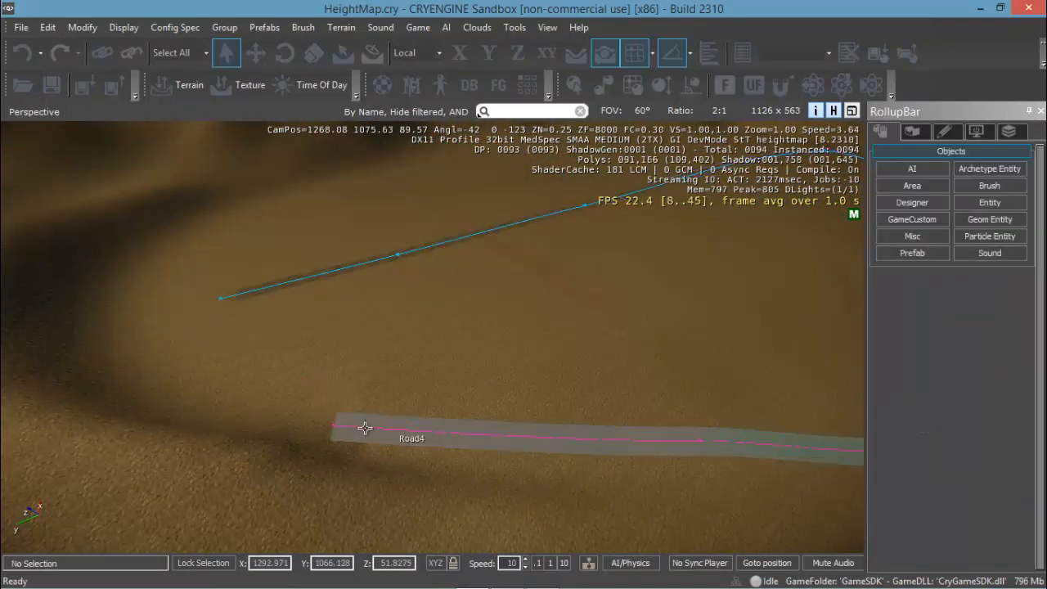
Merge the concrete road's start point with the start point of the new four-point road.
{"action": "left_click", "coordinate": [350, 266]}
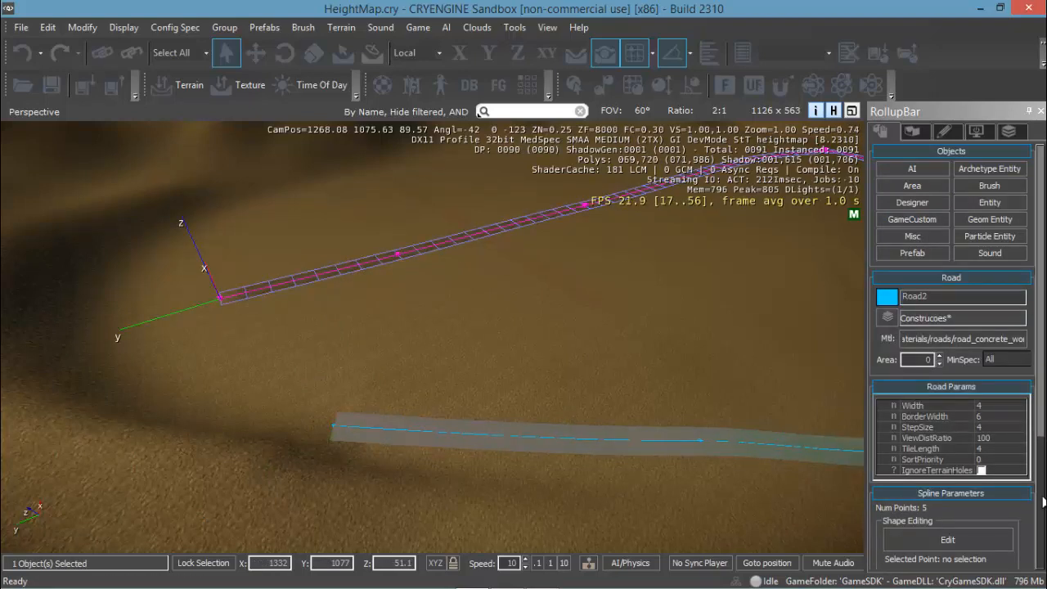
{"action": "scroll", "coordinate": [1042, 502], "scroll_direction": "down", "scroll_amount": 3}
{"action": "scroll", "coordinate": [1042, 543], "scroll_direction": "down", "scroll_amount": 2}
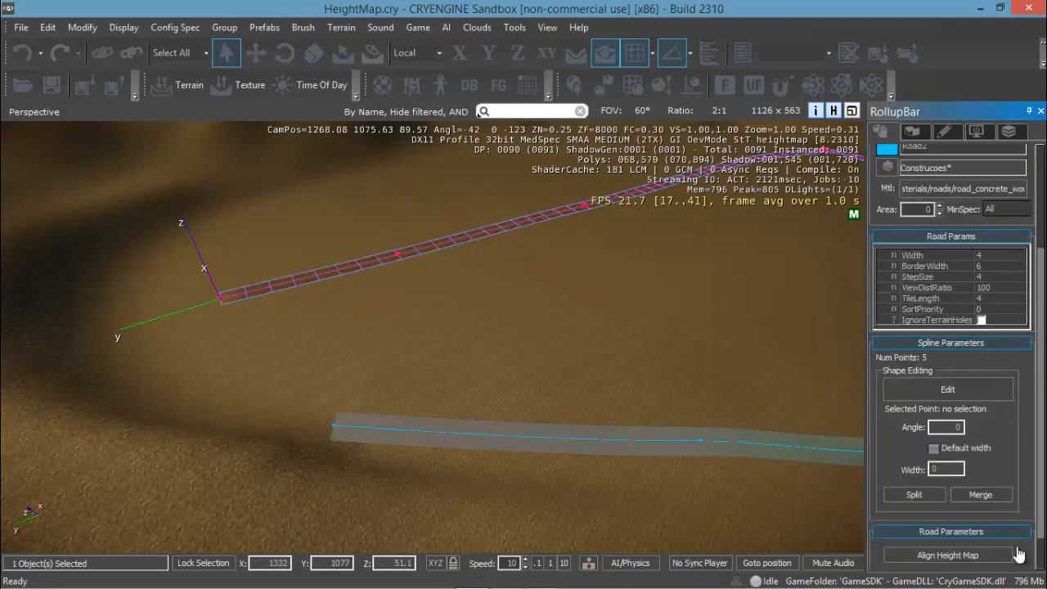
{"action": "left_click", "coordinate": [990, 496]}
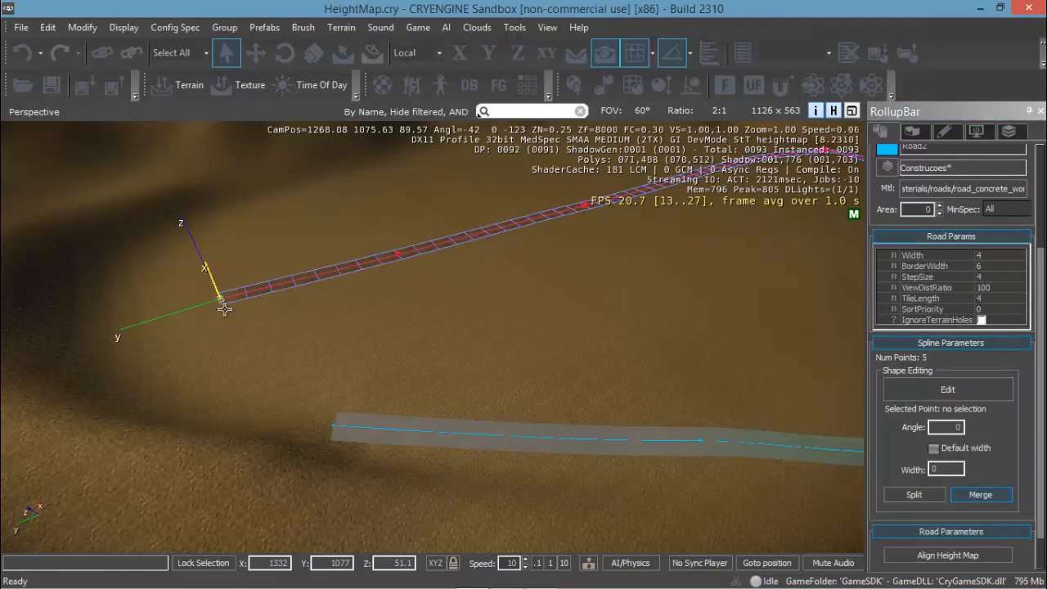
{"action": "left_click", "coordinate": [333, 425]}
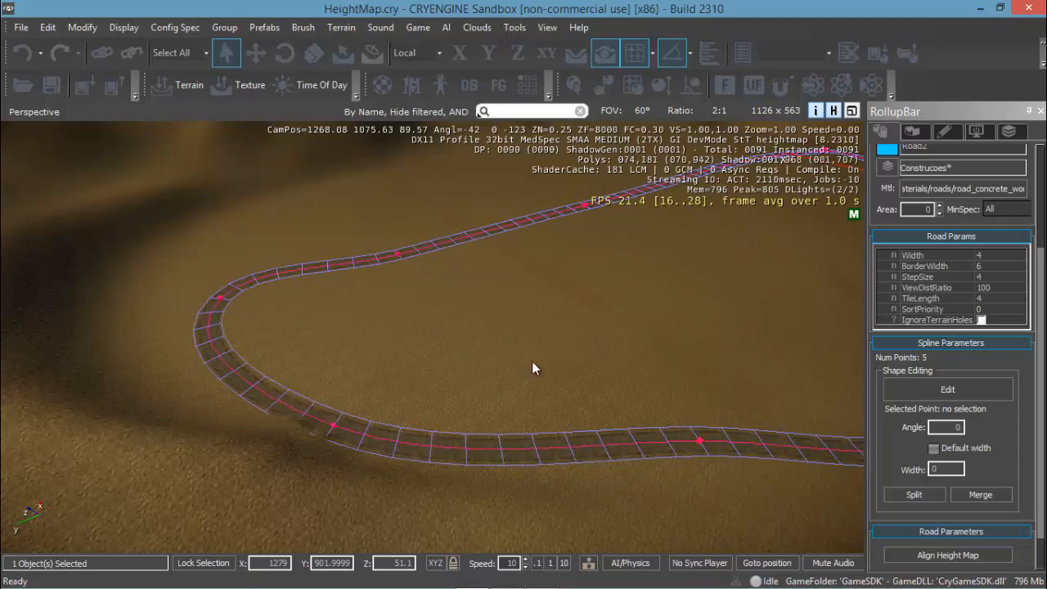
Inspect the merged road, align the terrain height map to it and deselect it.
{"action": "middle_click_drag", "start_coordinate": [581, 360], "coordinate": [594, 327]}
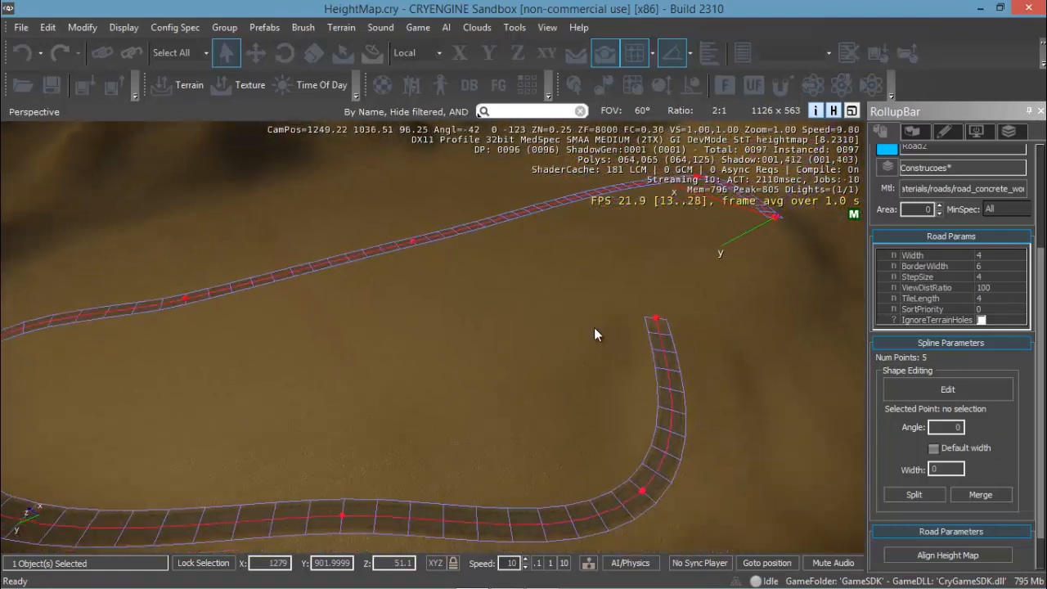
{"action": "middle_click_drag", "start_coordinate": [517, 323], "coordinate": [639, 337]}
{"action": "right_click_drag", "start_coordinate": [639, 337], "coordinate": [656, 338]}
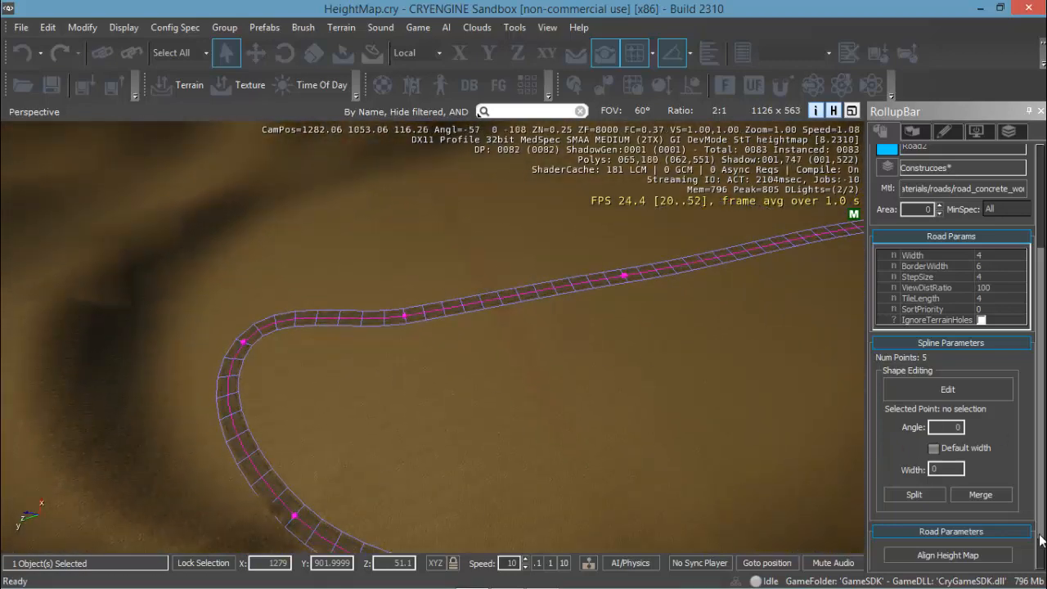
{"action": "scroll", "coordinate": [1041, 559], "scroll_direction": "down", "scroll_amount": 1}
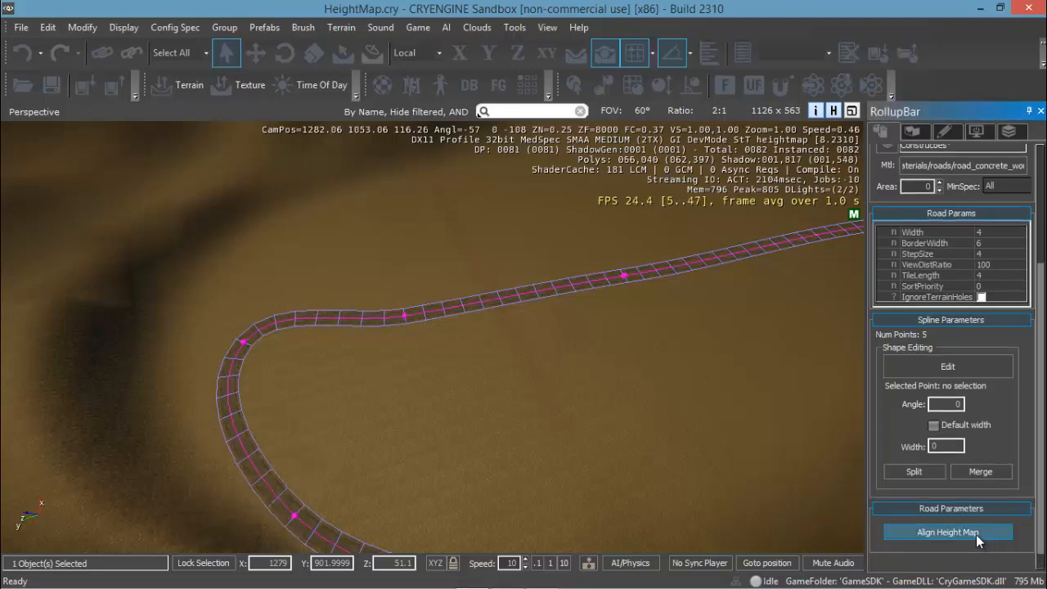
{"action": "left_click", "coordinate": [596, 407]}
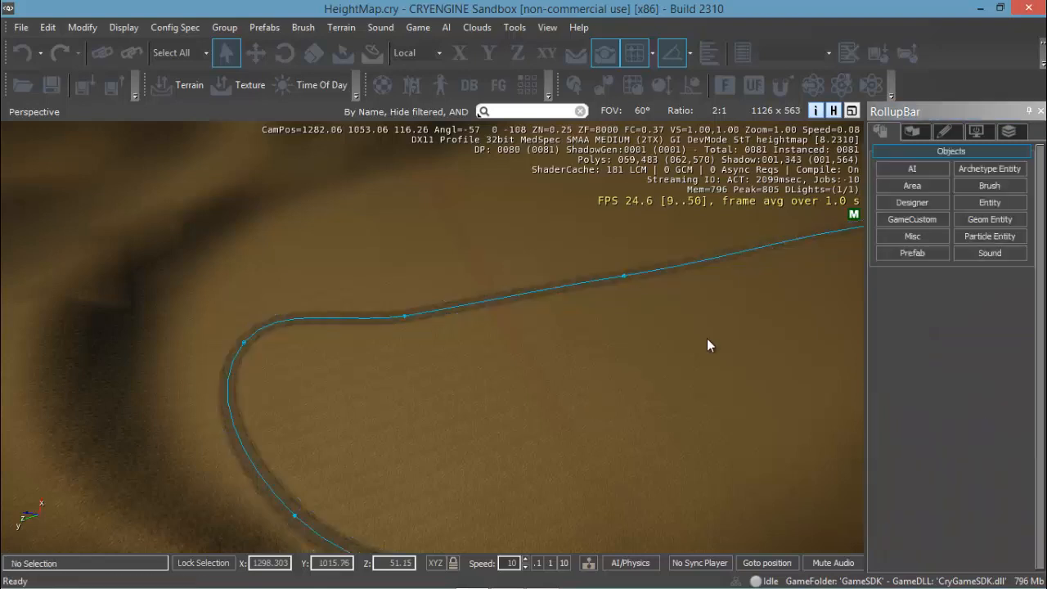
Draw a four-point road that crosses the merged road and bends at its far end, and align the terrain height map to it.
{"action": "left_click", "coordinate": [912, 235]}
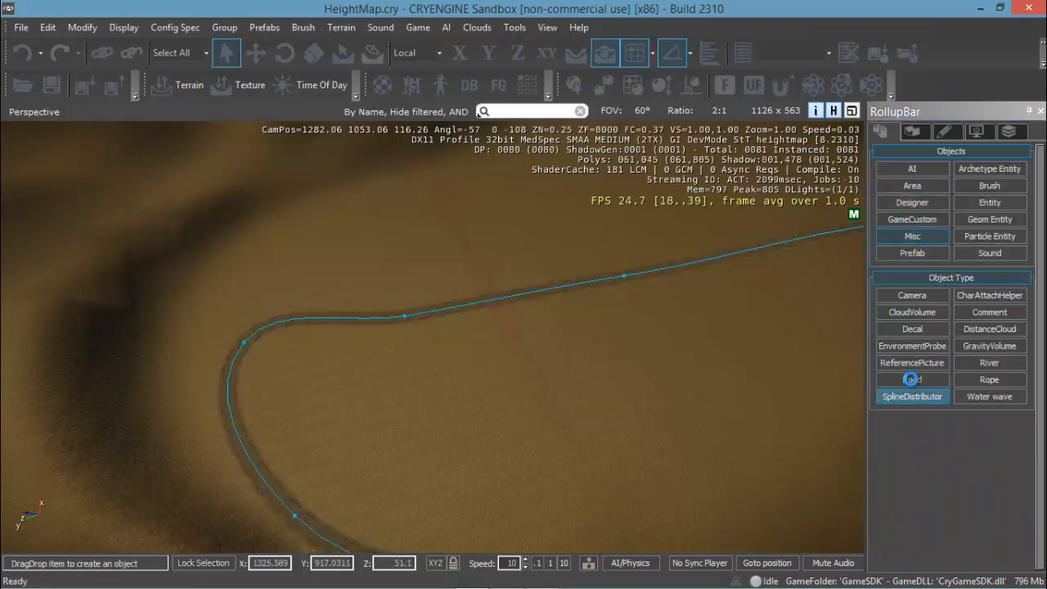
{"action": "left_click", "coordinate": [912, 379]}
{"action": "left_click", "coordinate": [634, 481]}
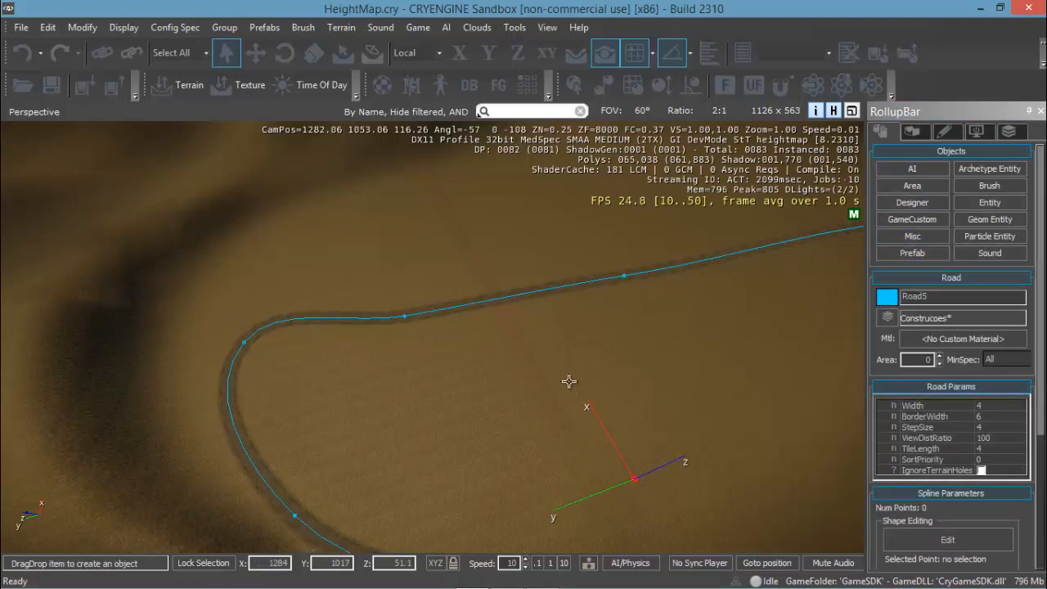
{"action": "left_click", "coordinate": [526, 311]}
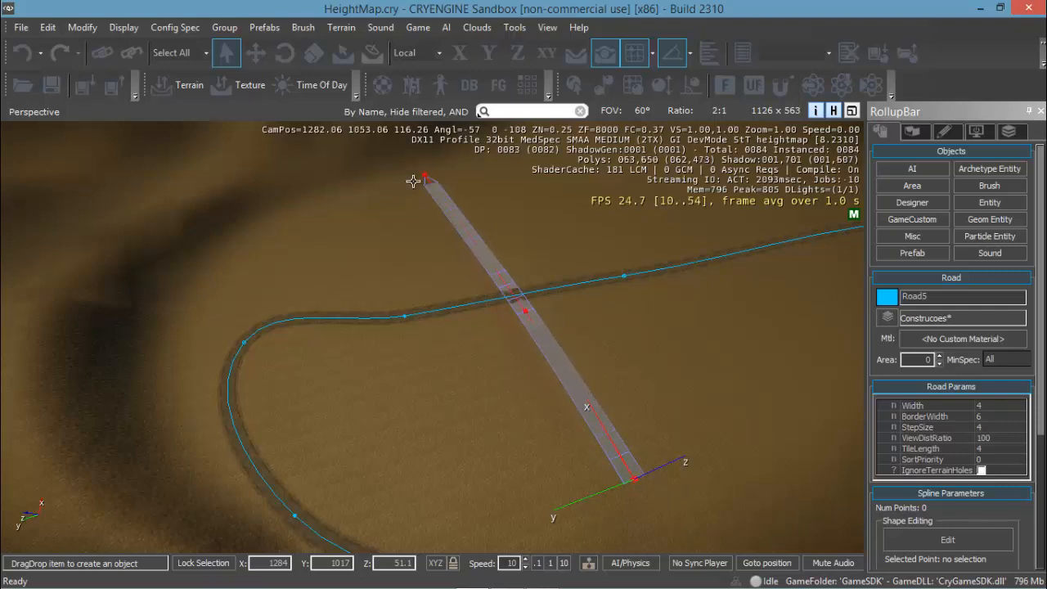
{"action": "left_click", "coordinate": [425, 176]}
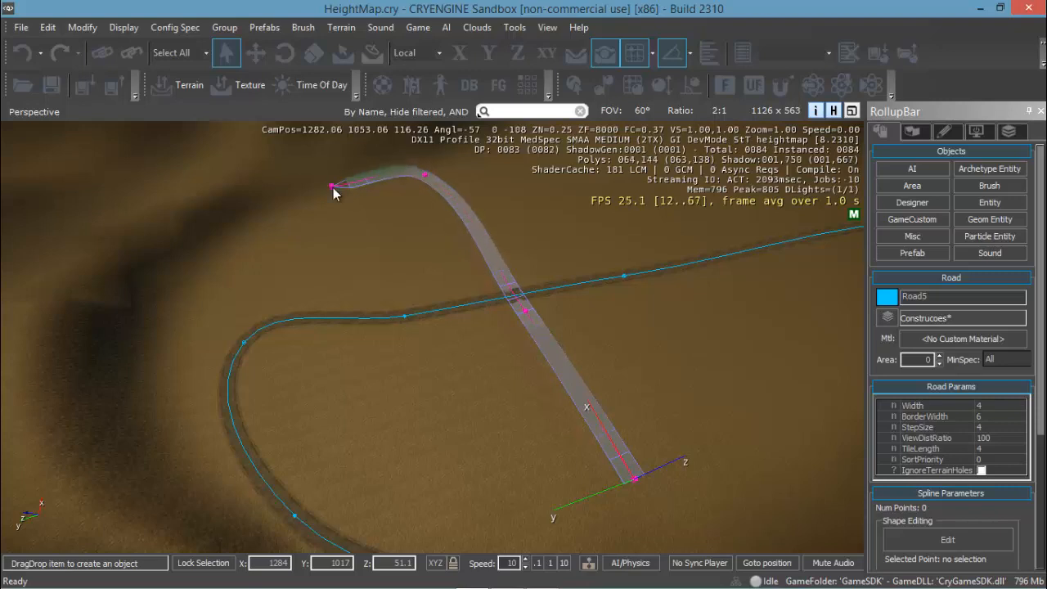
{"action": "double_click", "coordinate": [332, 187]}
{"action": "scroll", "coordinate": [1038, 499], "scroll_direction": "down", "scroll_amount": 3}
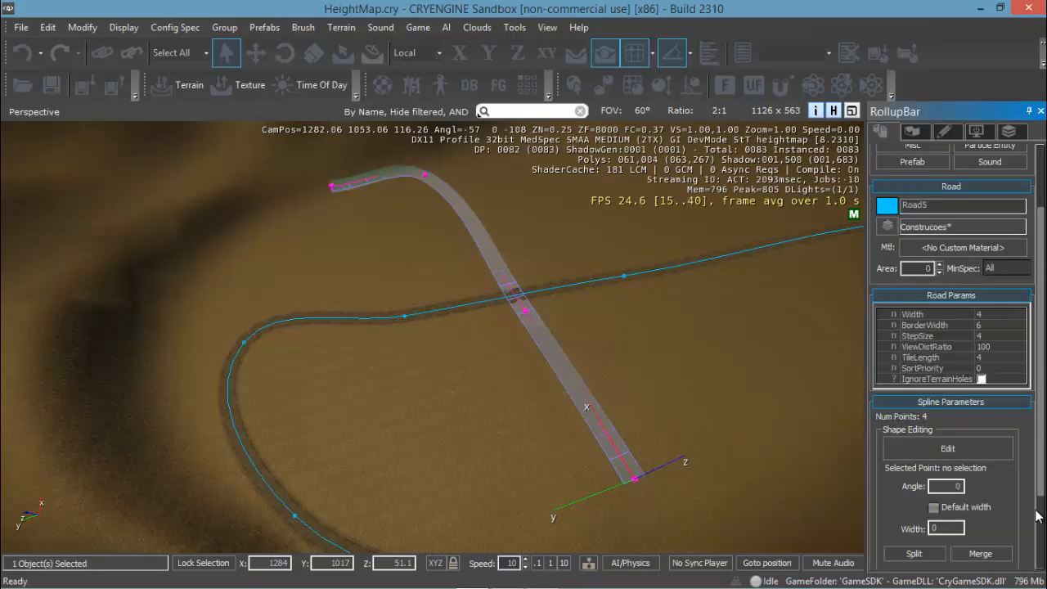
{"action": "scroll", "coordinate": [1039, 495], "scroll_direction": "down", "scroll_amount": 3}
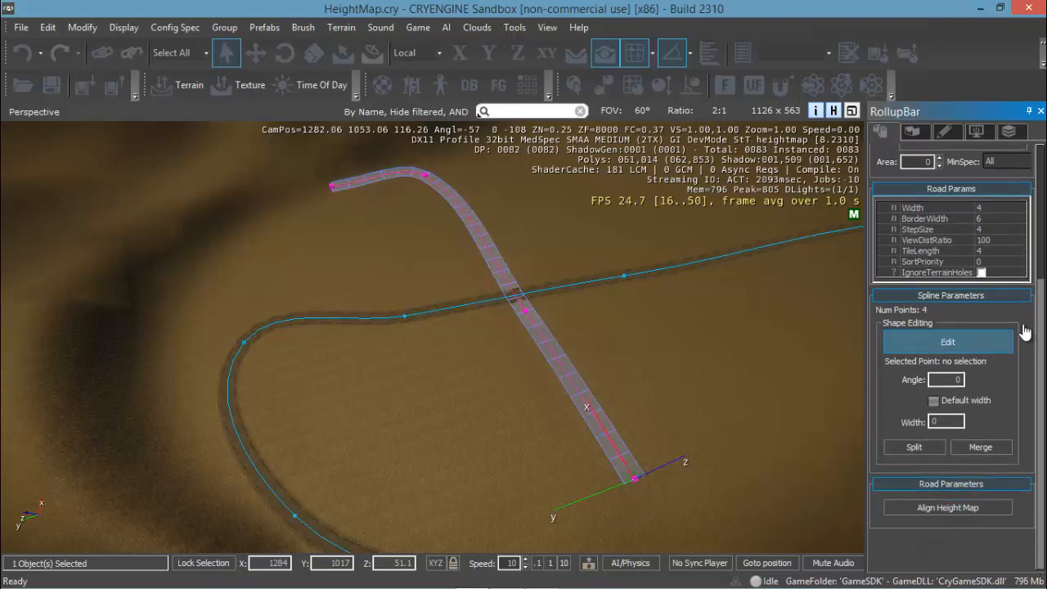
Assign the tanktracks material from the roads materials to the crossing road and close the Material Editor.
{"action": "scroll", "coordinate": [1039, 245], "scroll_direction": "up", "scroll_amount": 2}
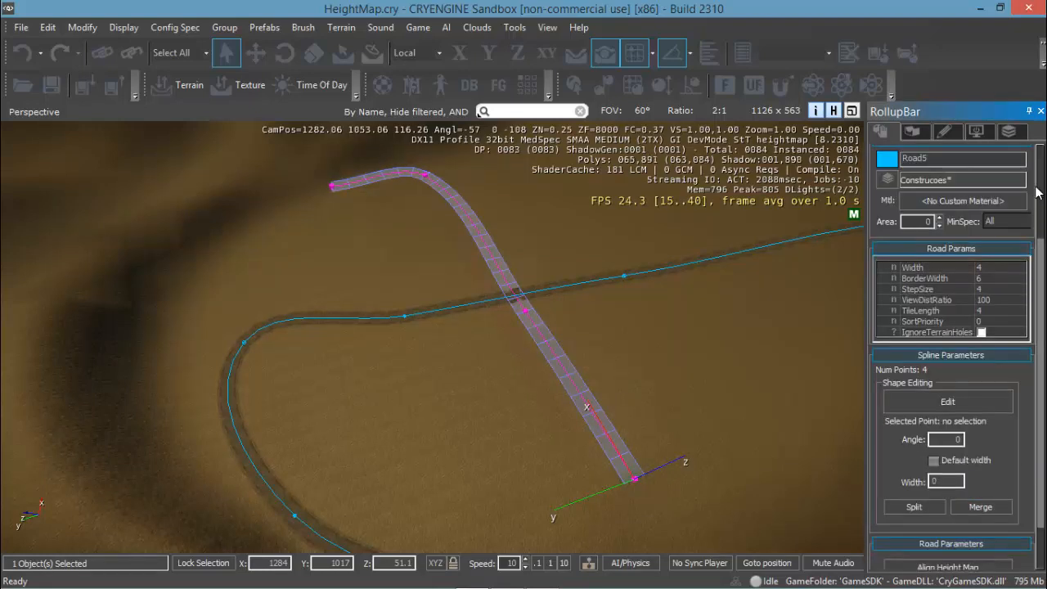
{"action": "left_click", "coordinate": [957, 203]}
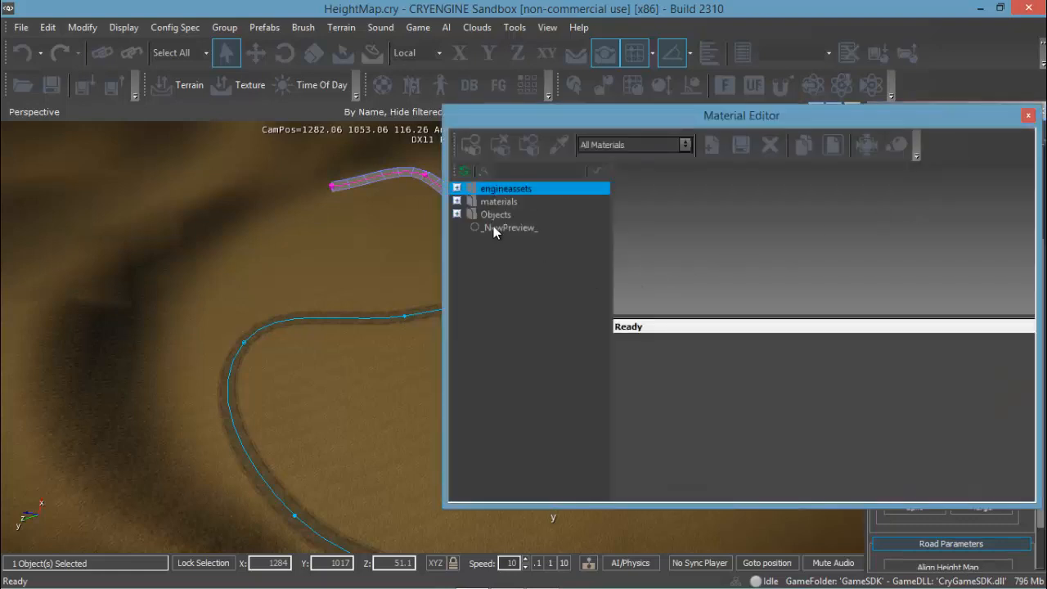
{"action": "left_click", "coordinate": [456, 201]}
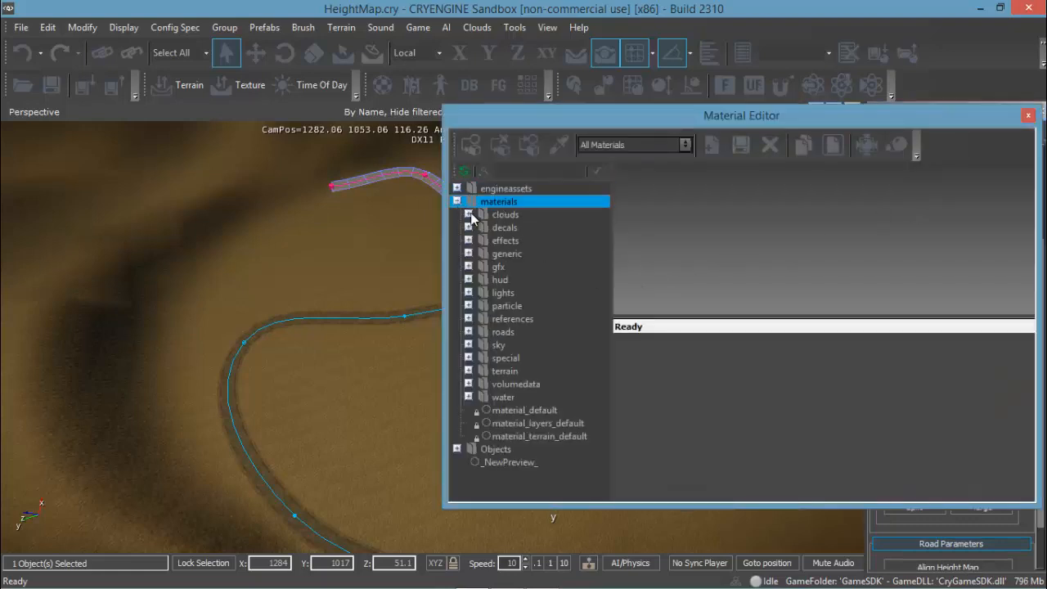
{"action": "left_click", "coordinate": [466, 332]}
{"action": "left_click", "coordinate": [606, 474]}
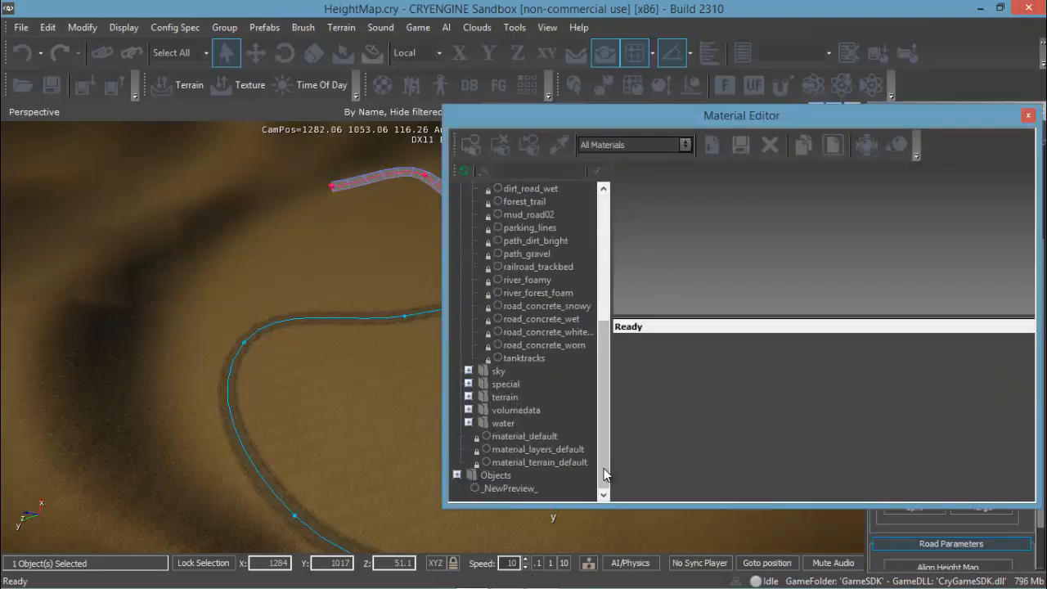
{"action": "left_click", "coordinate": [524, 345]}
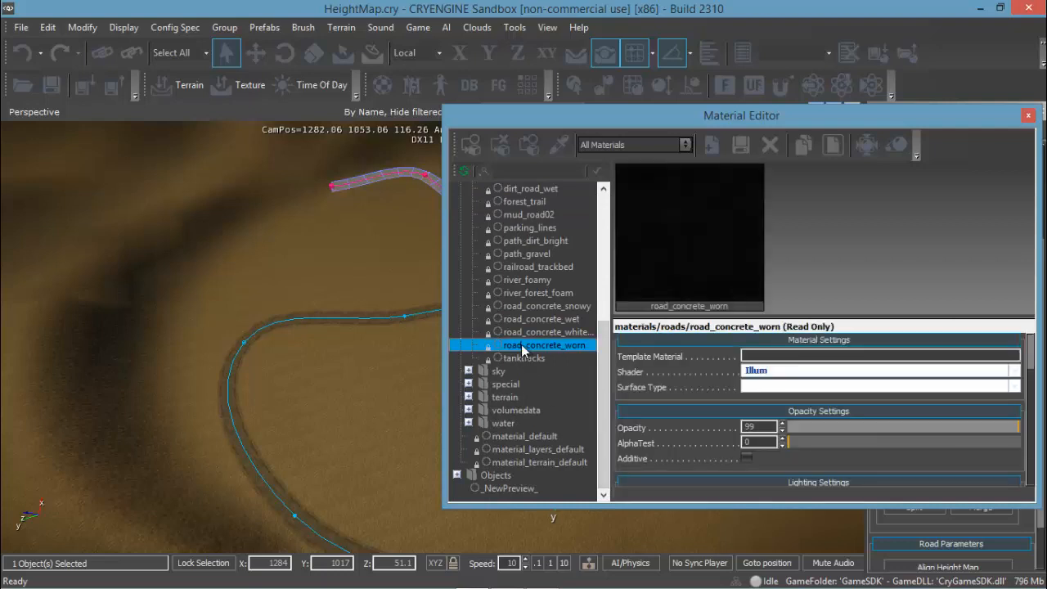
{"action": "left_click", "coordinate": [517, 360]}
{"action": "right_click", "coordinate": [518, 359]}
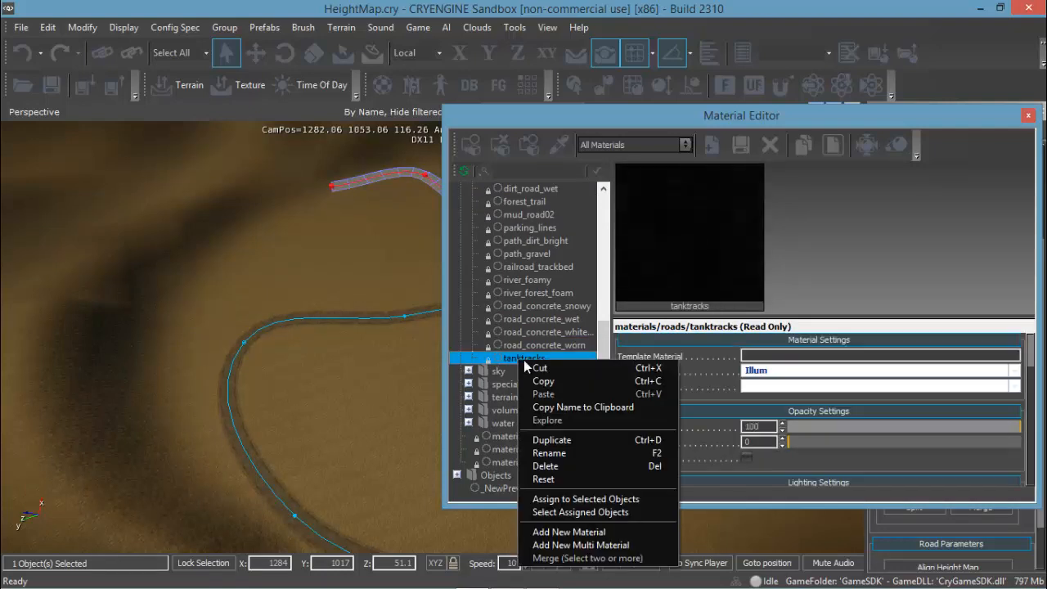
{"action": "left_click", "coordinate": [573, 498]}
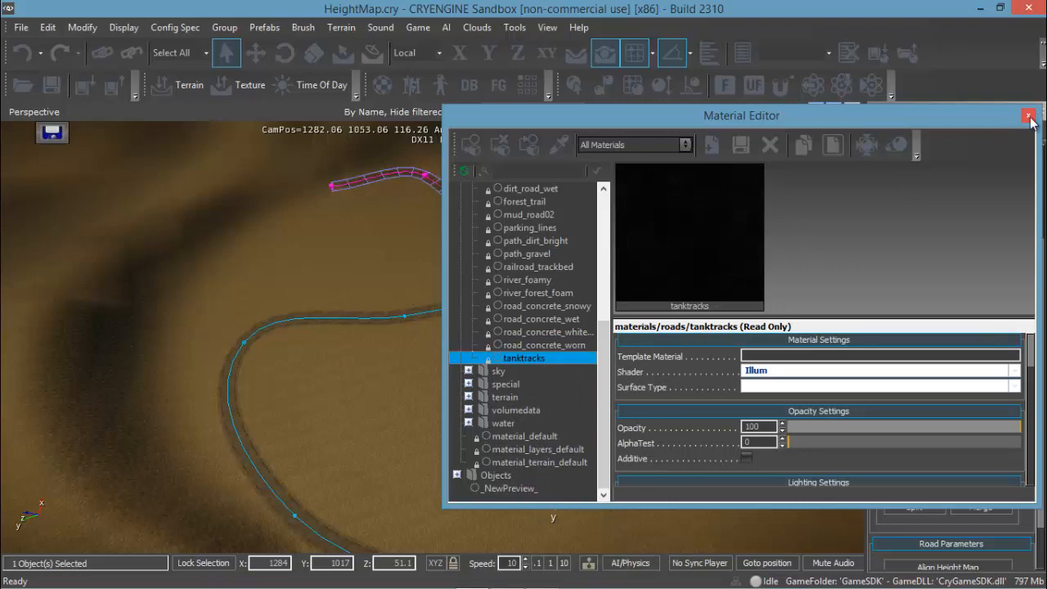
{"action": "left_click", "coordinate": [1028, 115]}
Examine the tanktracks surface of the crossing road up close, including where it meets the concrete road.
{"action": "scroll", "coordinate": [532, 313], "scroll_direction": "up", "scroll_amount": 2}
{"action": "middle_click_drag", "start_coordinate": [527, 312], "coordinate": [585, 275]}
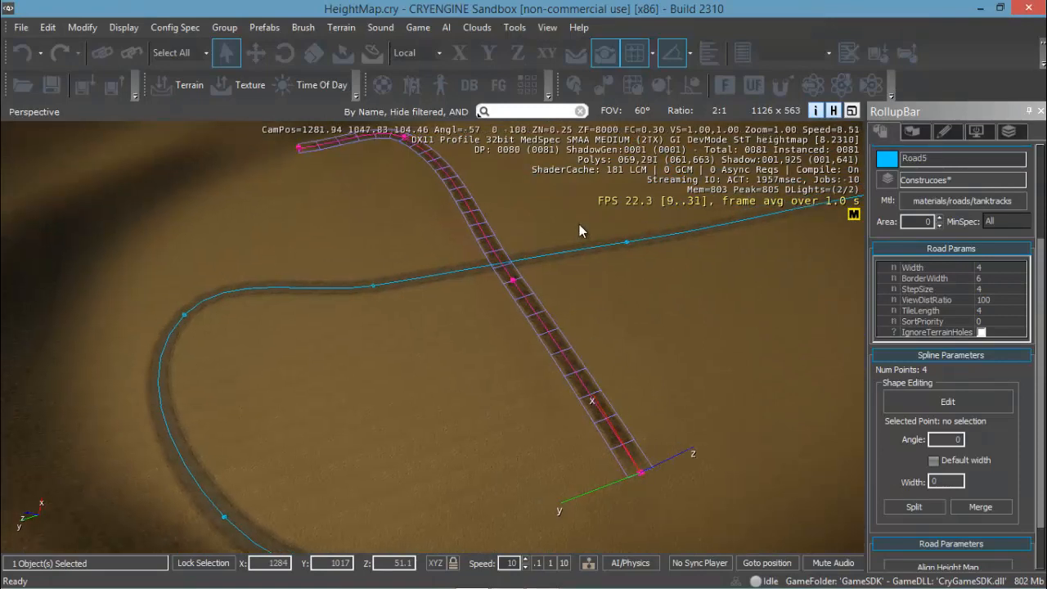
{"action": "scroll", "coordinate": [579, 225], "scroll_direction": "up", "scroll_amount": 10}
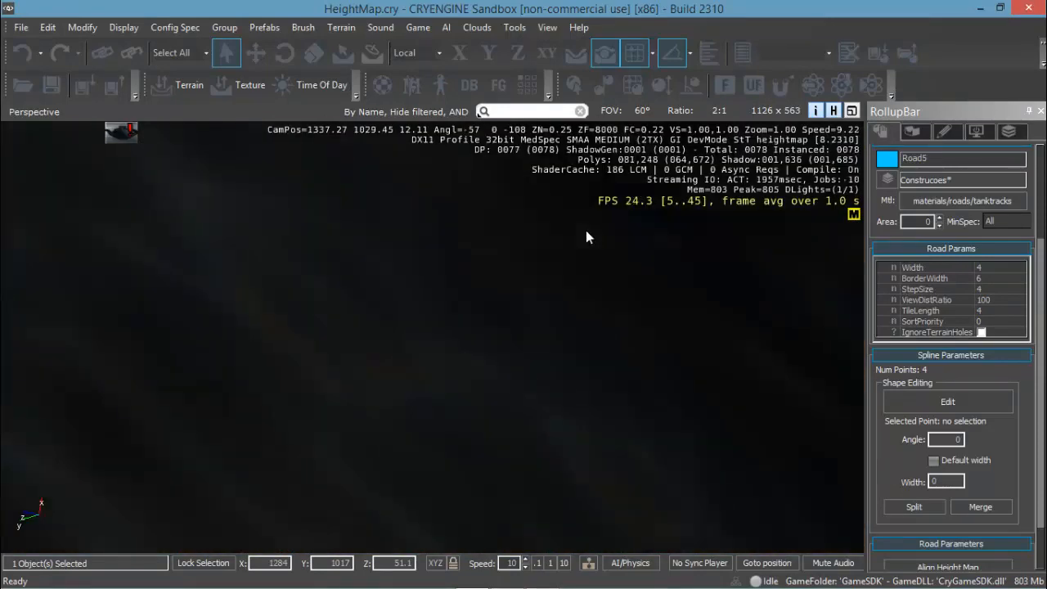
{"action": "scroll", "coordinate": [586, 231], "scroll_direction": "down", "scroll_amount": 11}
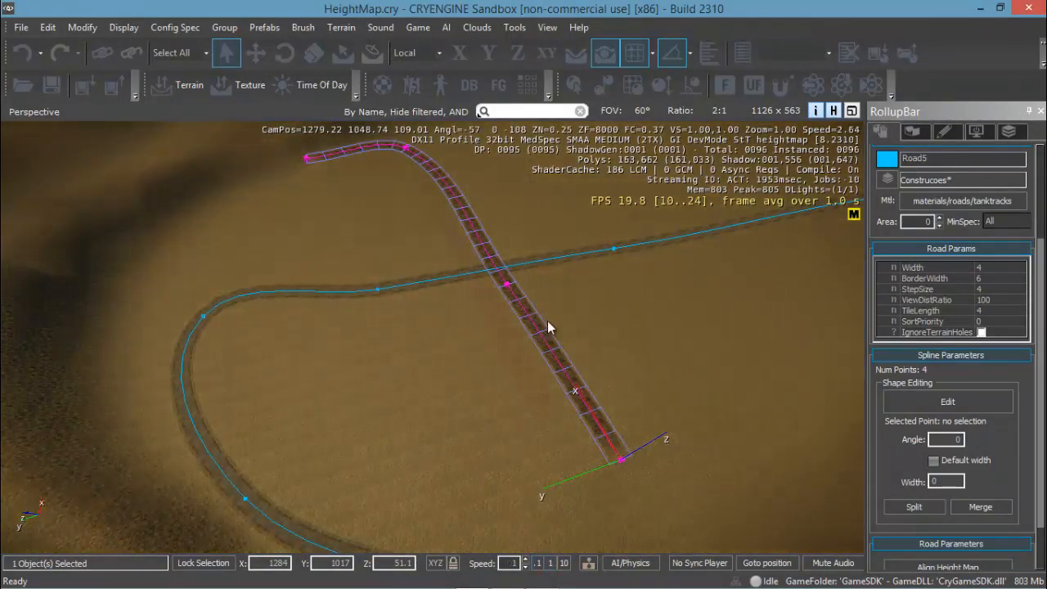
{"action": "scroll", "coordinate": [547, 320], "scroll_direction": "up", "scroll_amount": 3}
{"action": "scroll", "coordinate": [562, 291], "scroll_direction": "up", "scroll_amount": 5}
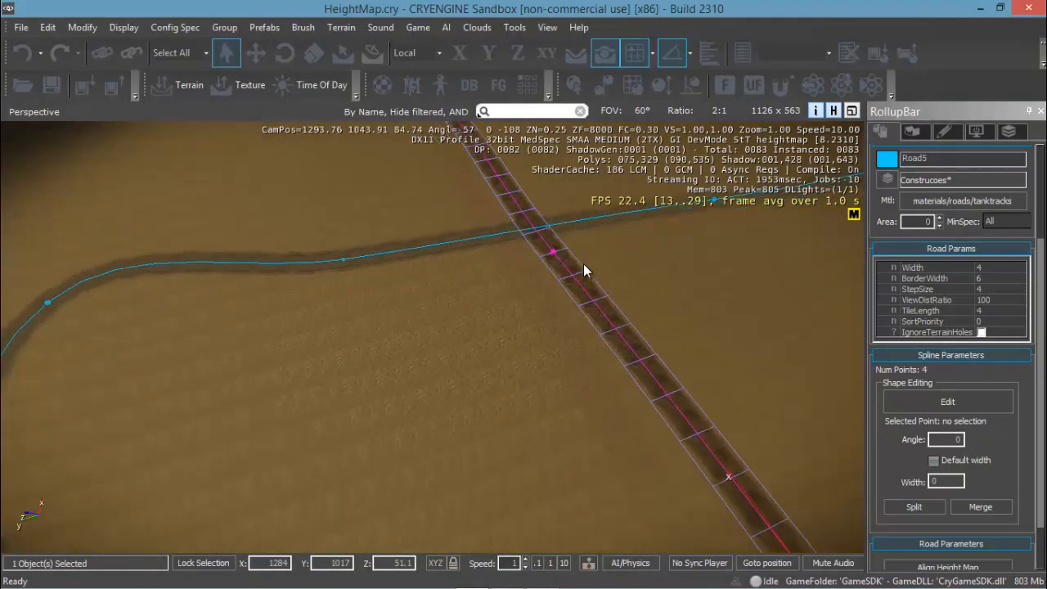
{"action": "scroll", "coordinate": [584, 263], "scroll_direction": "up", "scroll_amount": 3}
{"action": "middle_click_drag", "start_coordinate": [586, 262], "coordinate": [586, 257]}
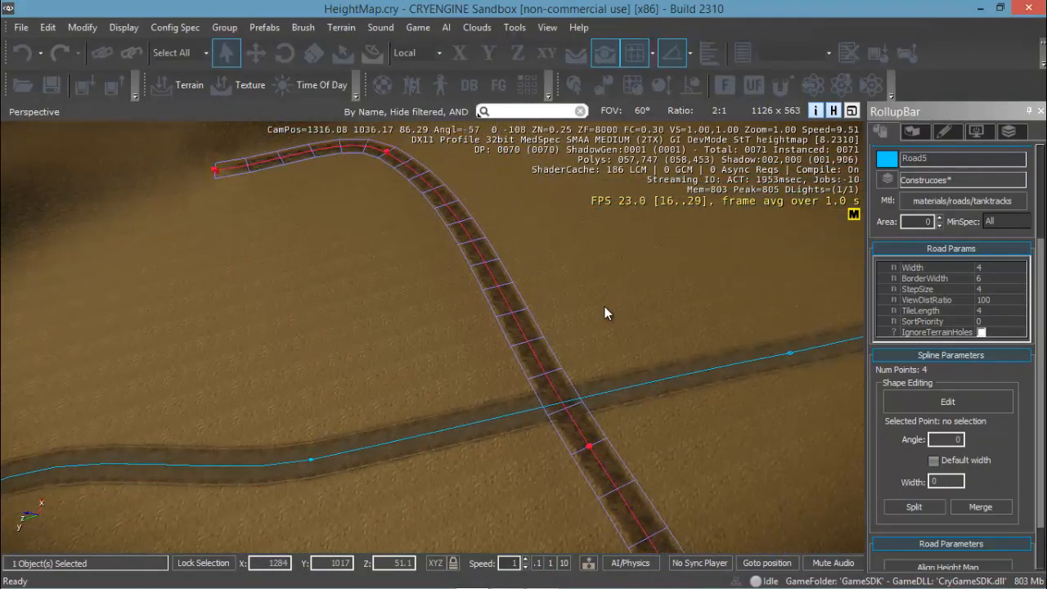
{"action": "scroll", "coordinate": [605, 313], "scroll_direction": "up", "scroll_amount": 5}
{"action": "scroll", "coordinate": [789, 452], "scroll_direction": "up", "scroll_amount": 2}
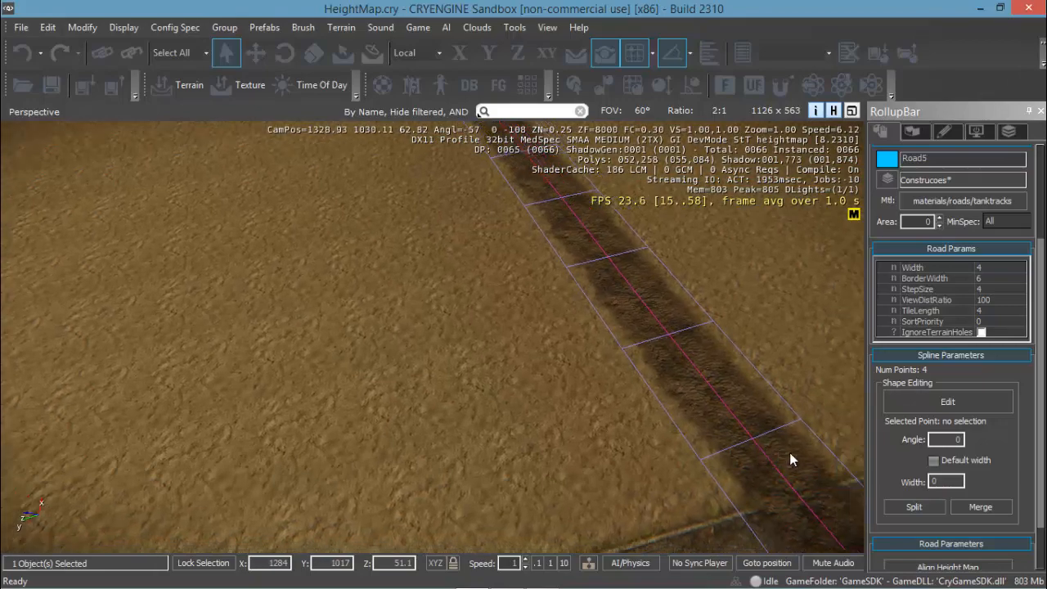
Set the SortPriority of the concrete road to 1 so it draws over the tanktracks road, and deselect it.
{"action": "scroll", "coordinate": [789, 453], "scroll_direction": "up", "scroll_amount": 3}
{"action": "scroll", "coordinate": [789, 451], "scroll_direction": "up", "scroll_amount": 2}
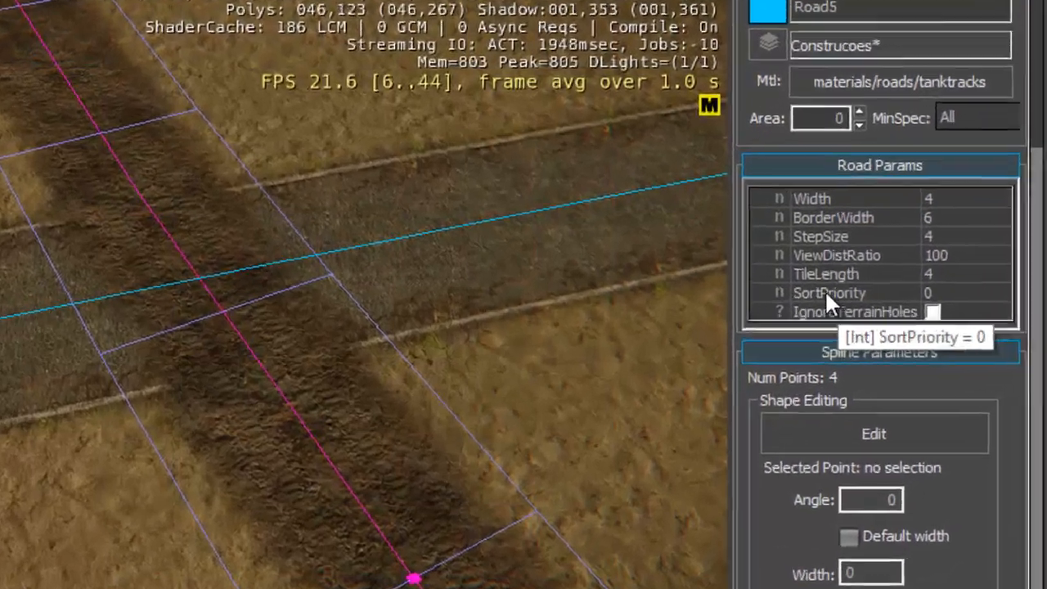
{"action": "left_click", "coordinate": [941, 293]}
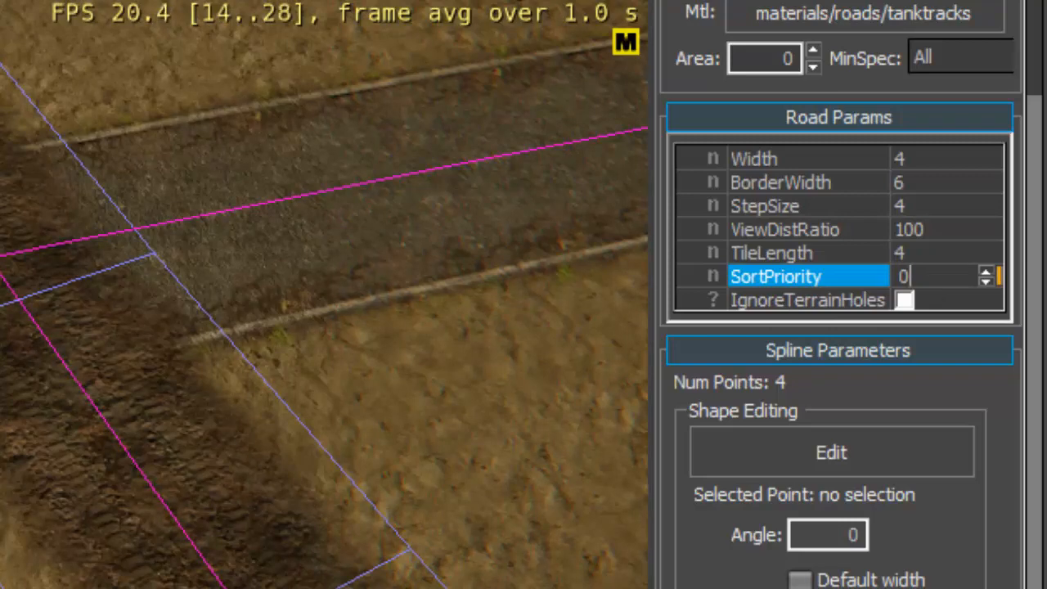
{"action": "left_click", "coordinate": [63, 334]}
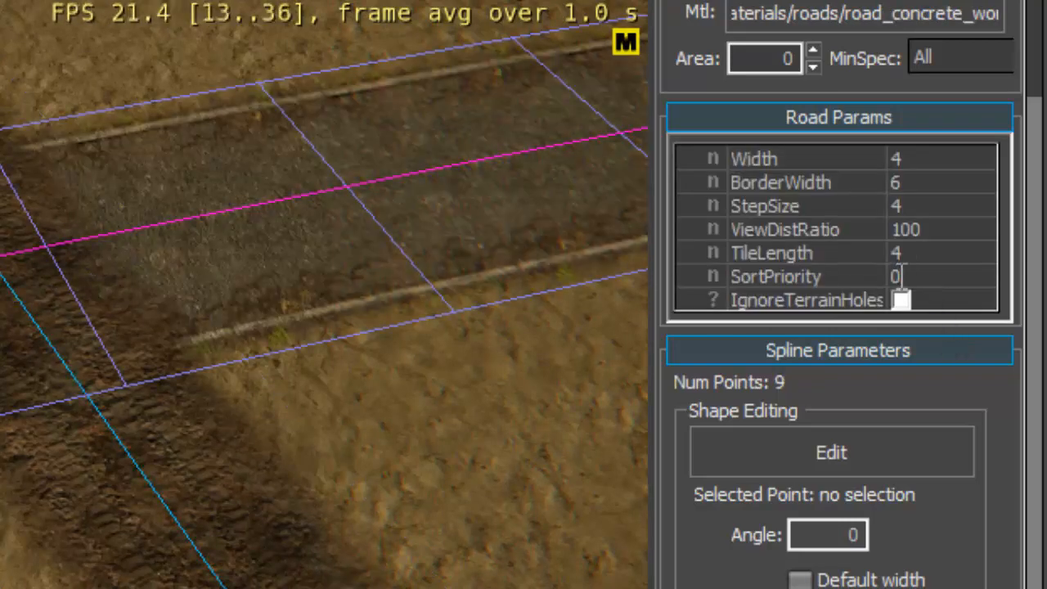
{"action": "left_click", "coordinate": [912, 277]}
{"action": "type", "text": "1"}
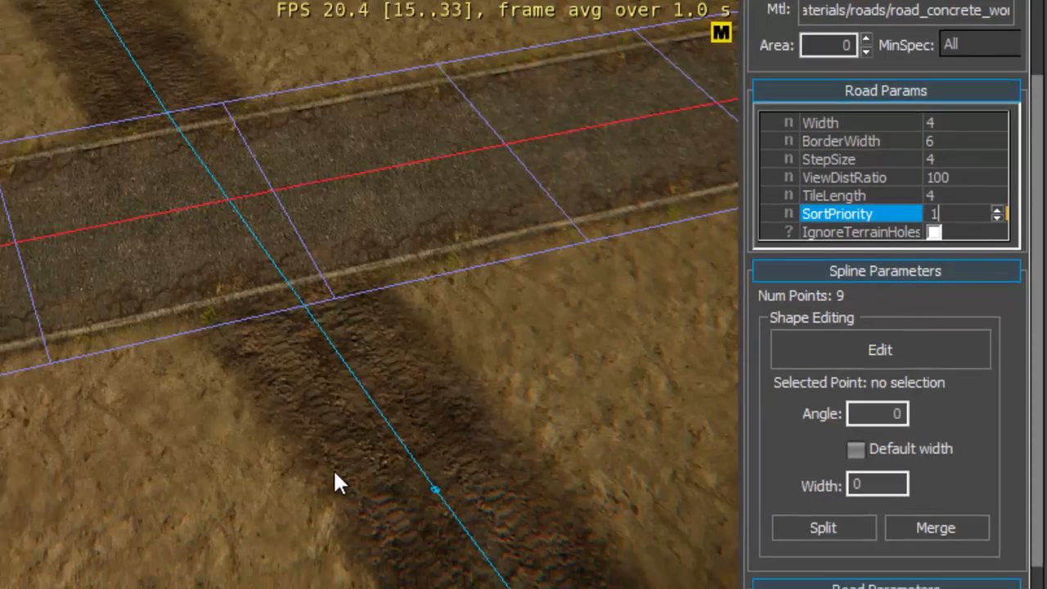
{"action": "left_click", "coordinate": [281, 525]}
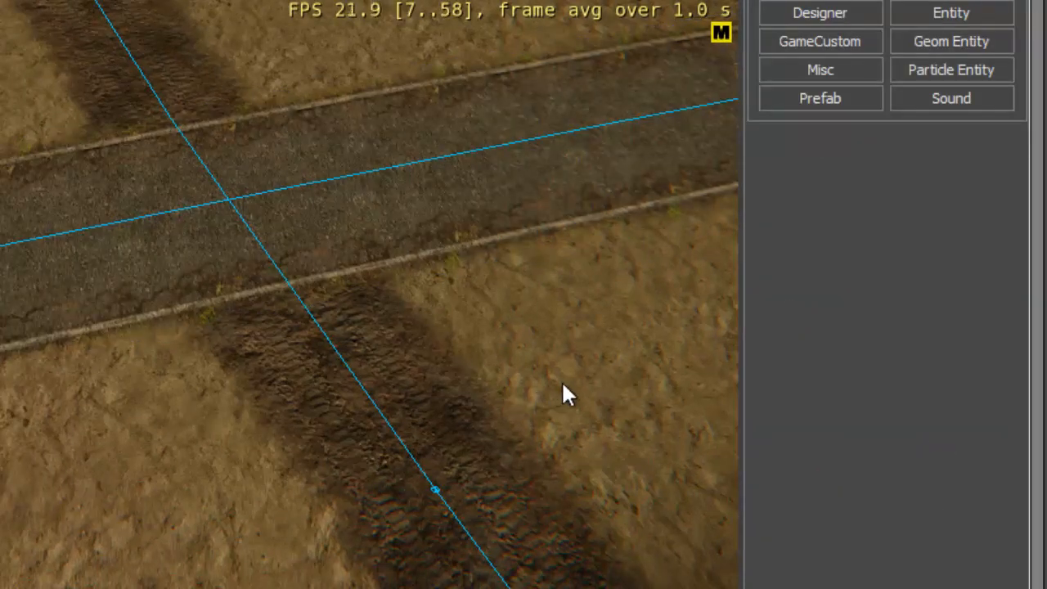
Examine the crossing of the concrete and tanktracks roads up close and follow the concrete road to its bend.
{"action": "scroll", "coordinate": [204, 298], "scroll_direction": "up", "scroll_amount": 5}
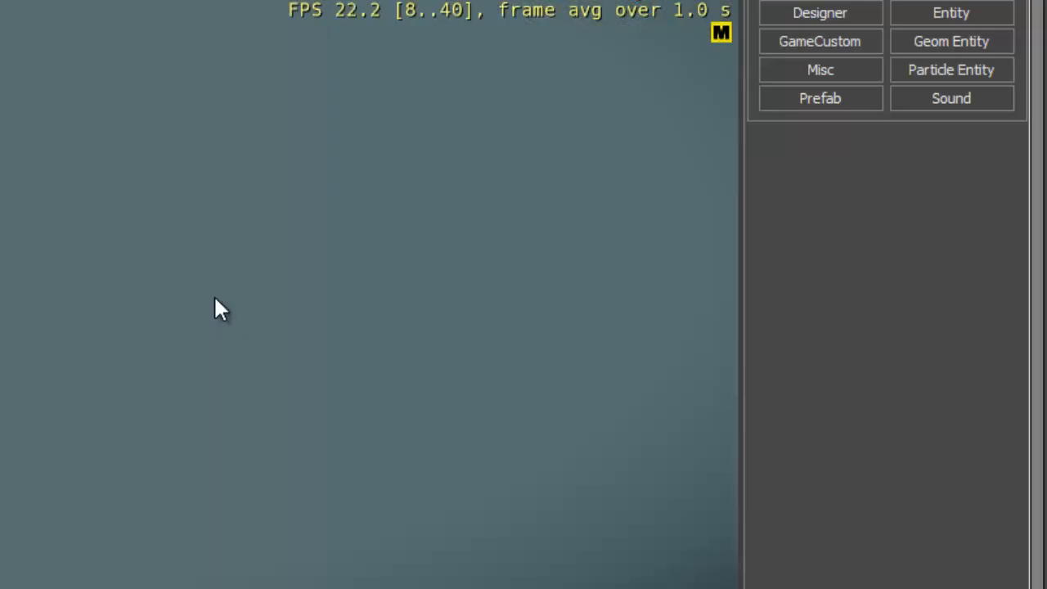
{"action": "scroll", "coordinate": [232, 286], "scroll_direction": "down", "scroll_amount": 5}
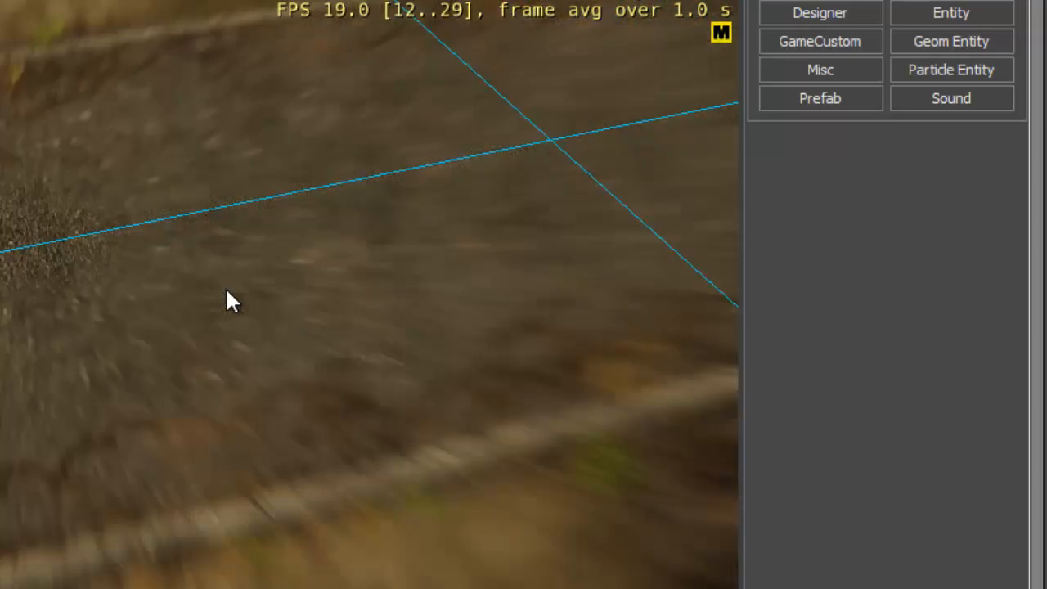
{"action": "right_click_drag", "start_coordinate": [277, 251], "coordinate": [237, 266]}
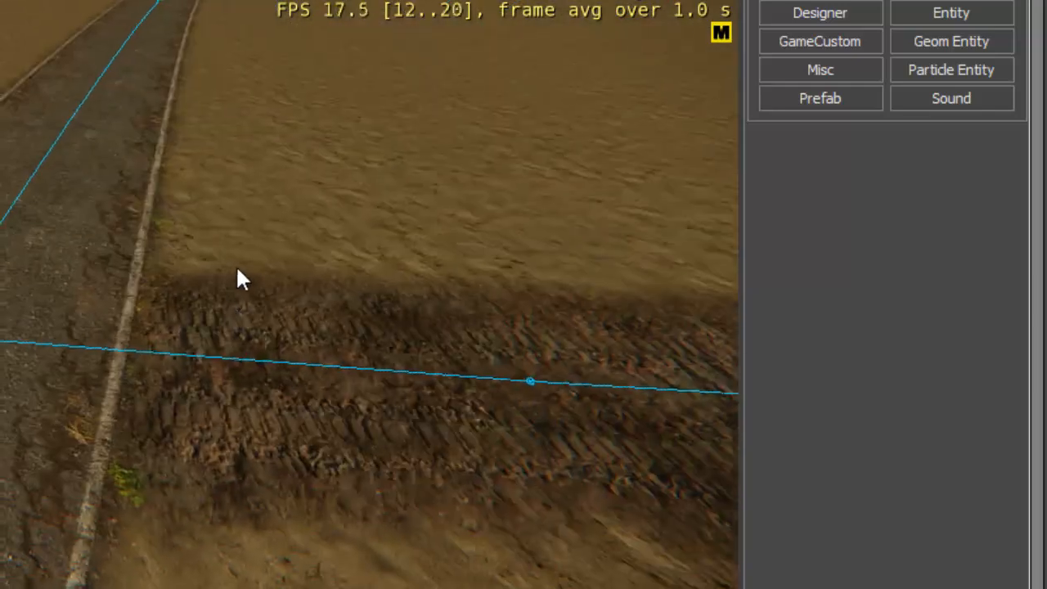
{"action": "middle_click_drag", "start_coordinate": [211, 332], "coordinate": [218, 331]}
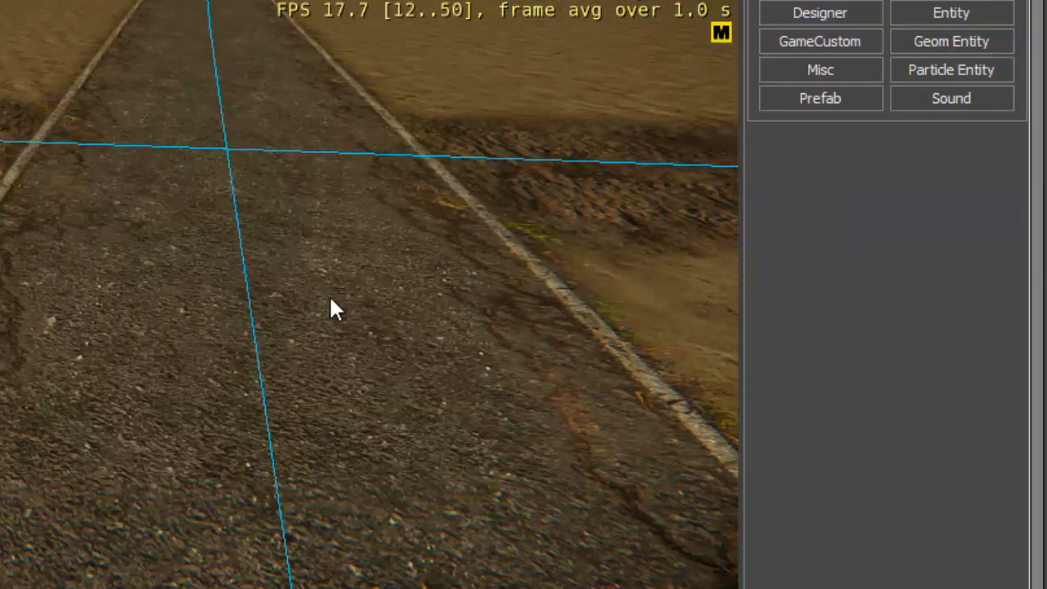
{"action": "right_click_drag", "start_coordinate": [330, 300], "coordinate": [171, 182]}
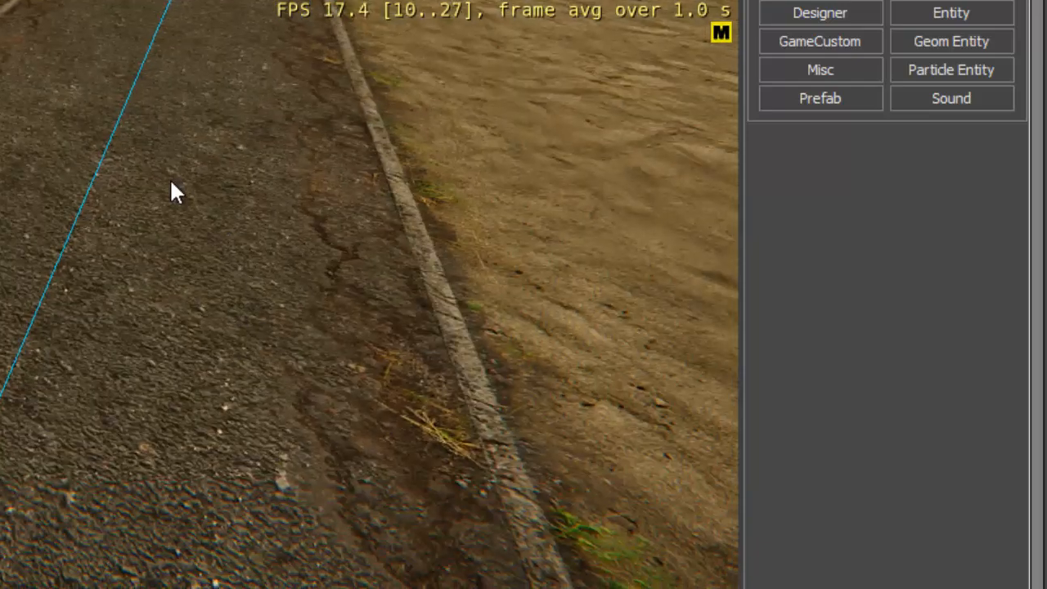
{"action": "scroll", "coordinate": [165, 154], "scroll_direction": "down", "scroll_amount": 5}
{"action": "middle_click_drag", "start_coordinate": [165, 155], "coordinate": [149, 218]}
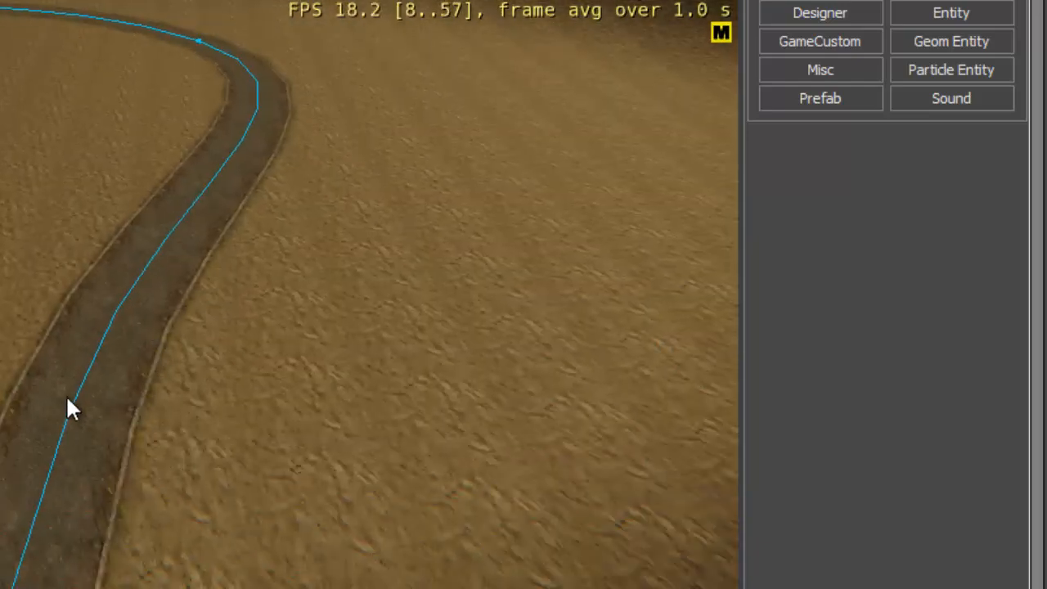
Select the concrete road and split its spline at the point just before the bend.
{"action": "left_click", "coordinate": [69, 412]}
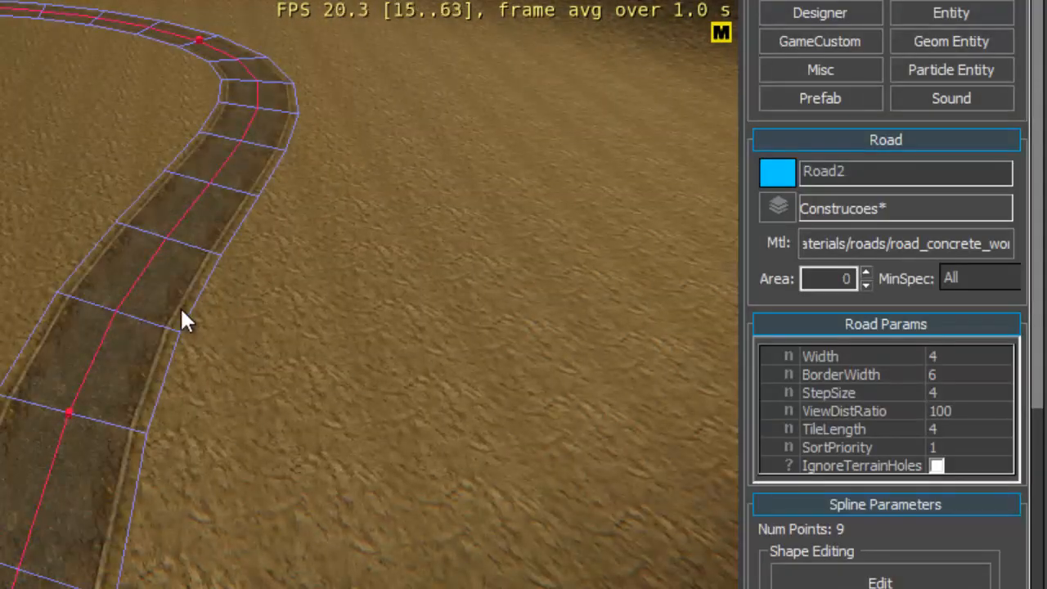
{"action": "scroll", "coordinate": [175, 321], "scroll_direction": "down", "scroll_amount": 2}
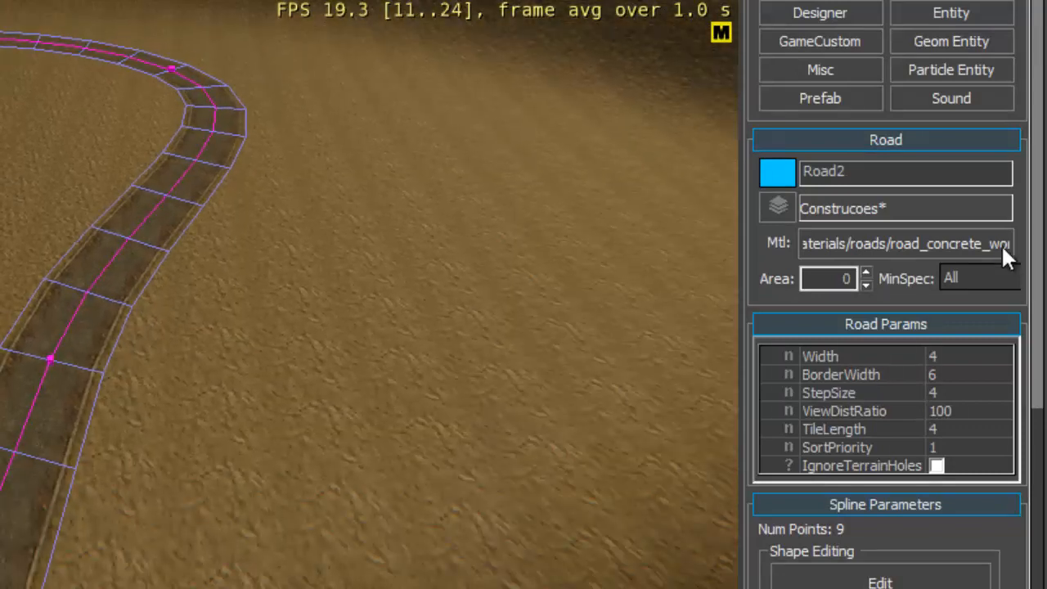
{"action": "scroll", "coordinate": [1039, 278], "scroll_direction": "down", "scroll_amount": 5}
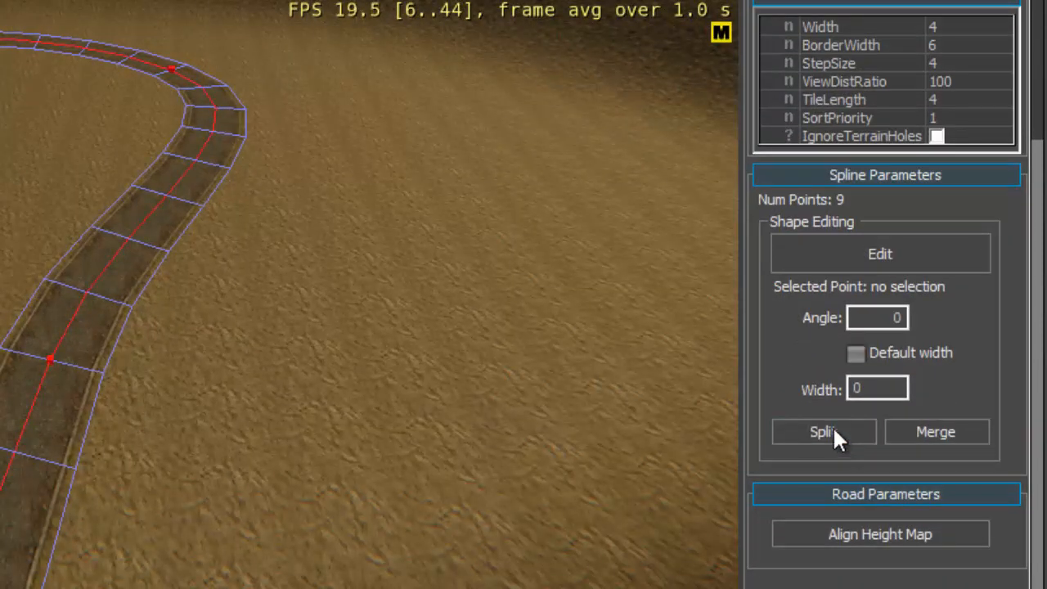
{"action": "left_click", "coordinate": [831, 432]}
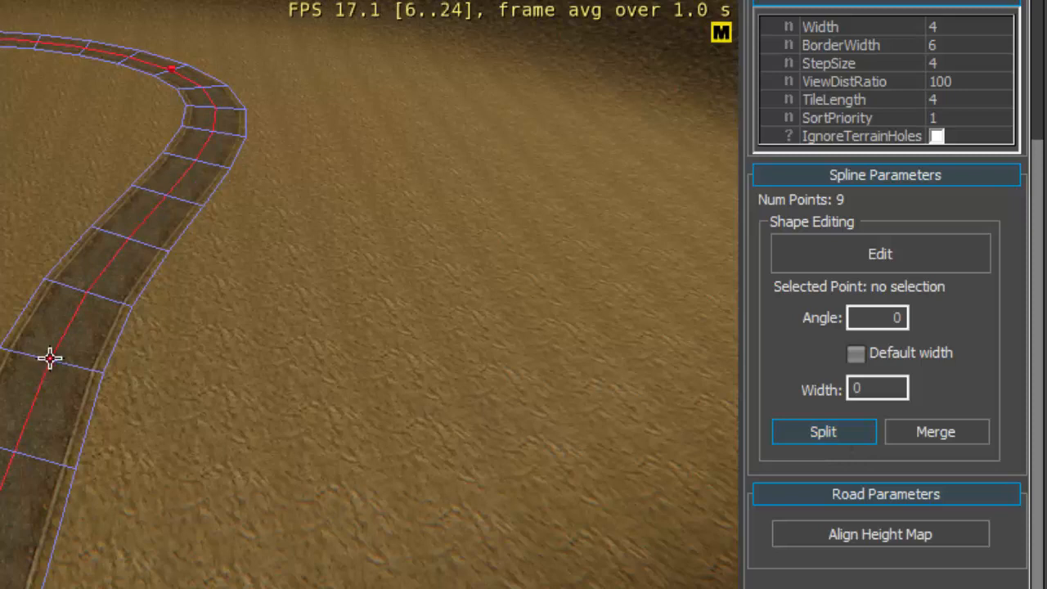
{"action": "left_click", "coordinate": [50, 358]}
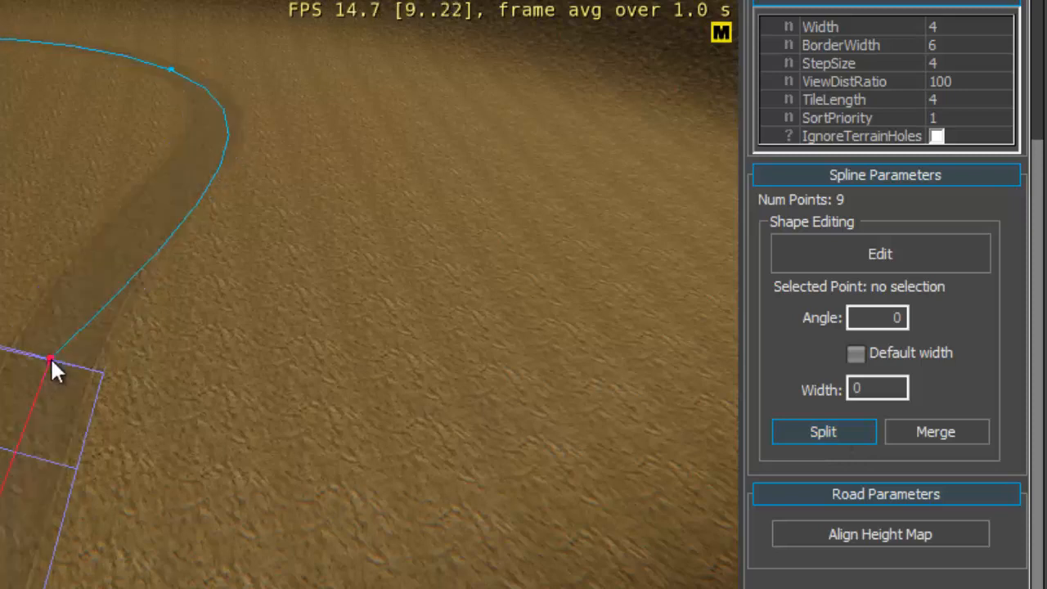
Move the split-off curved road piece along the Y axis away from the straight piece, leaving a gap, and deselect the roads.
{"action": "left_click", "coordinate": [90, 319]}
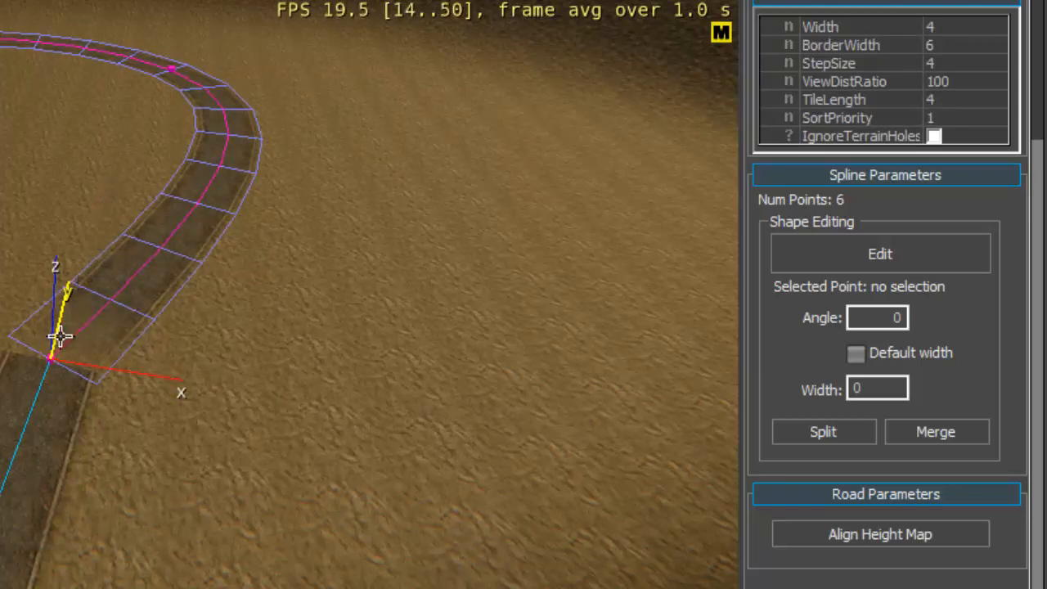
{"action": "scroll", "coordinate": [98, 332], "scroll_direction": "up", "scroll_amount": 8}
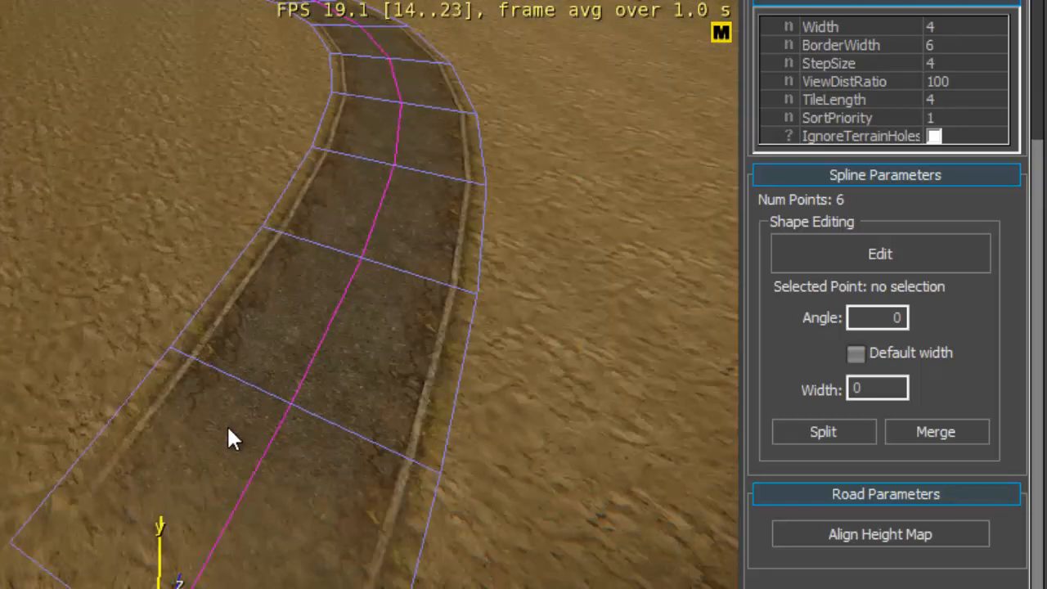
{"action": "scroll", "coordinate": [228, 426], "scroll_direction": "down", "scroll_amount": 3}
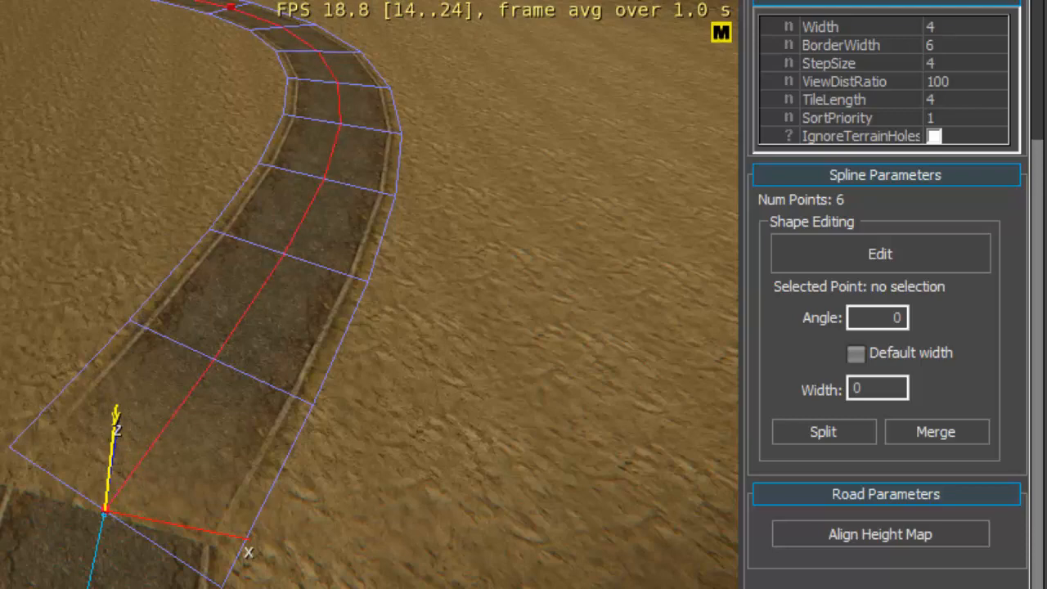
{"action": "key", "text": "2"}
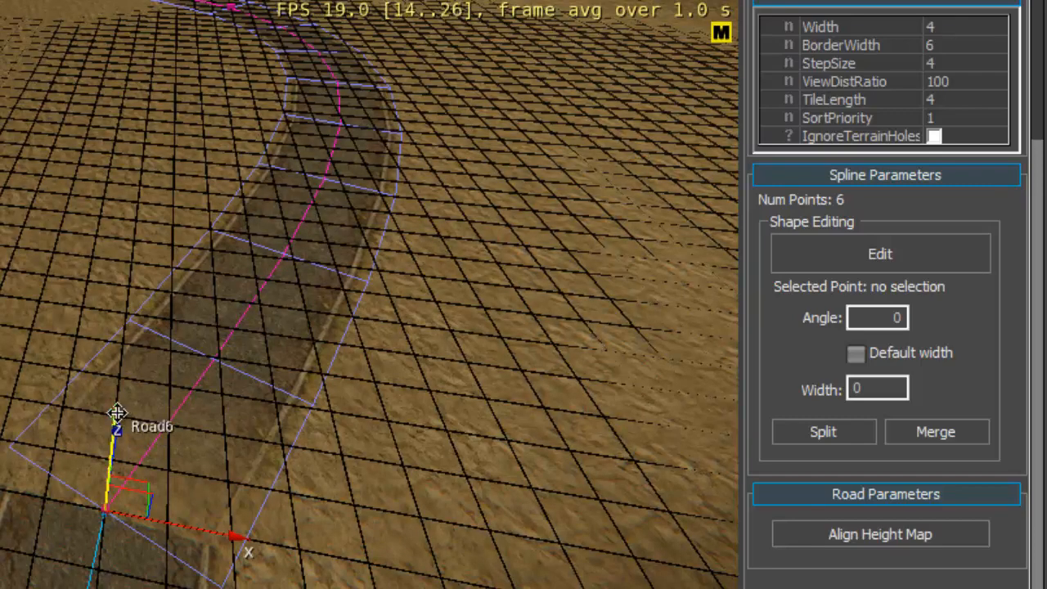
{"action": "left_click_drag", "start_coordinate": [117, 377], "coordinate": [173, 324]}
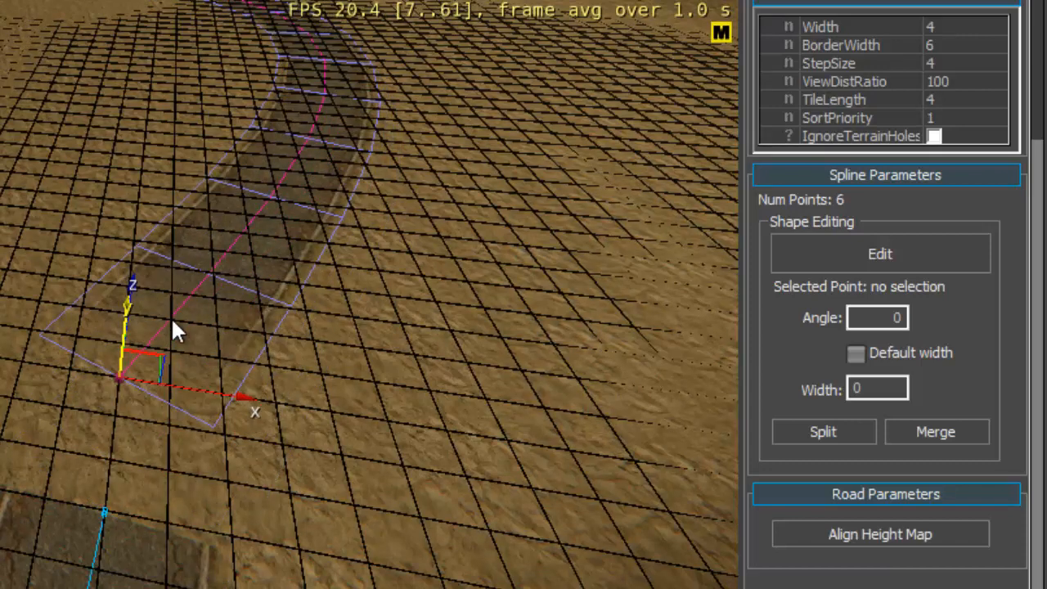
{"action": "left_click", "coordinate": [104, 510]}
{"action": "scroll", "coordinate": [271, 449], "scroll_direction": "down", "scroll_amount": 2}
{"action": "left_click", "coordinate": [262, 445]}
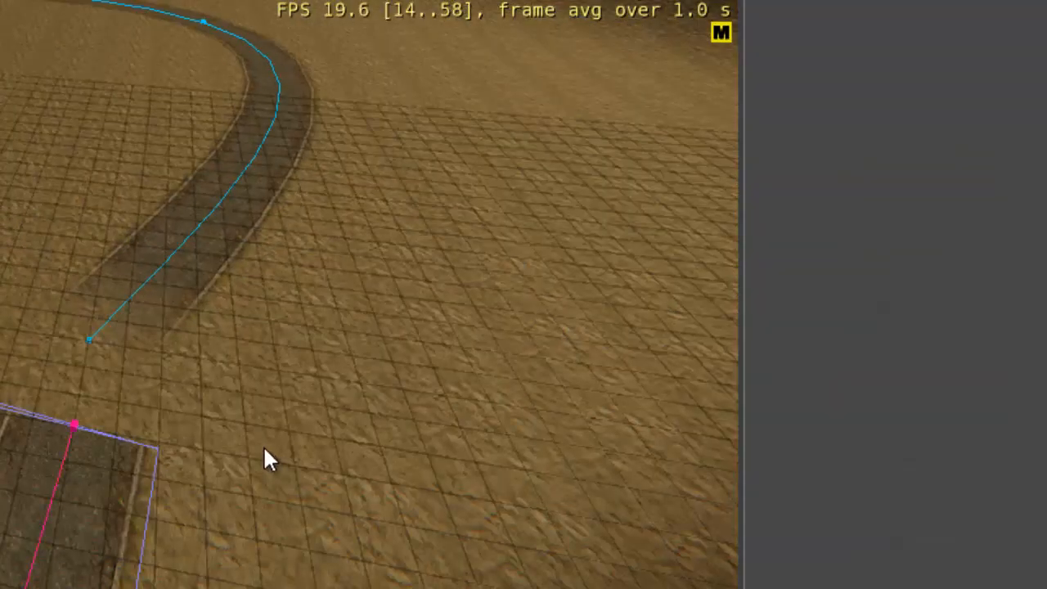
Insert a new spline point in the long stretch of the other concrete road piece and raise it along Z to about 59.1.
{"action": "scroll", "coordinate": [218, 369], "scroll_direction": "down", "scroll_amount": 4}
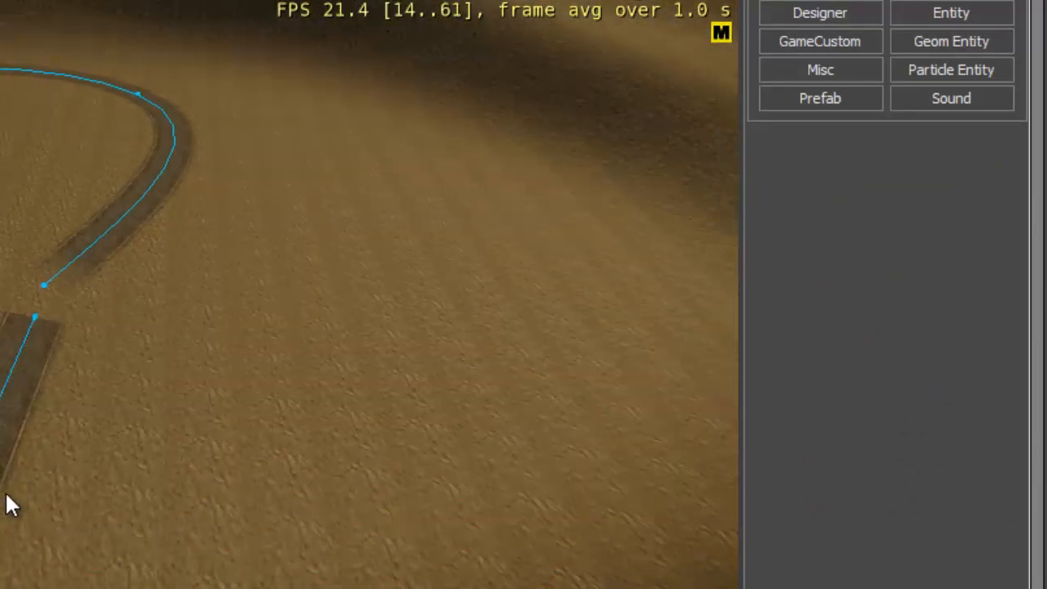
{"action": "middle_click_drag", "start_coordinate": [7, 494], "coordinate": [6, 494]}
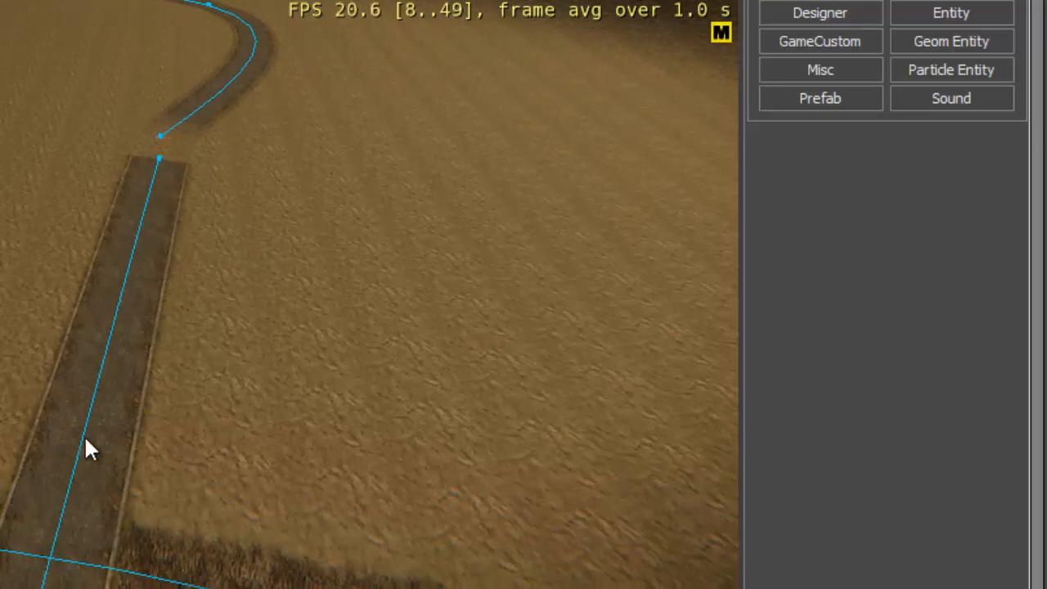
{"action": "middle_click_drag", "start_coordinate": [160, 352], "coordinate": [97, 352]}
{"action": "key", "text": "d"}
{"action": "key", "text": "s"}
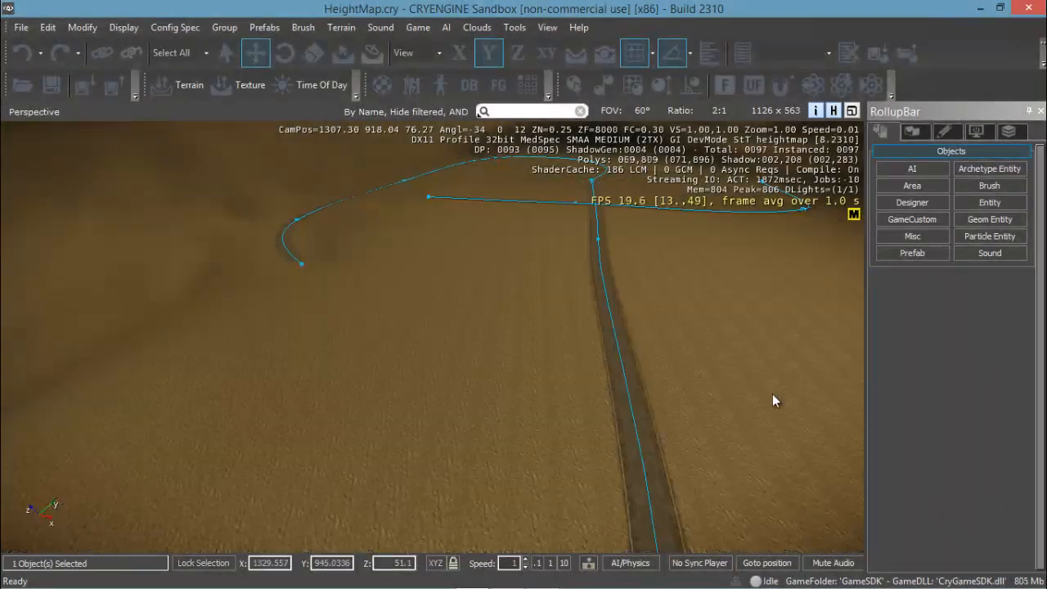
{"action": "left_click", "coordinate": [643, 402]}
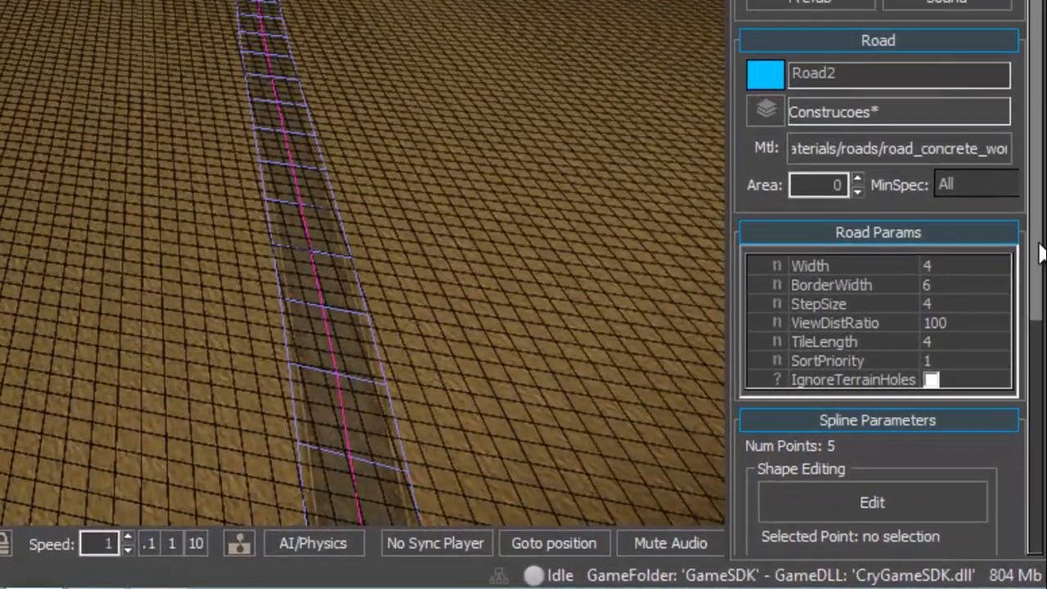
{"action": "left_click_drag", "start_coordinate": [1038, 244], "coordinate": [1039, 401]}
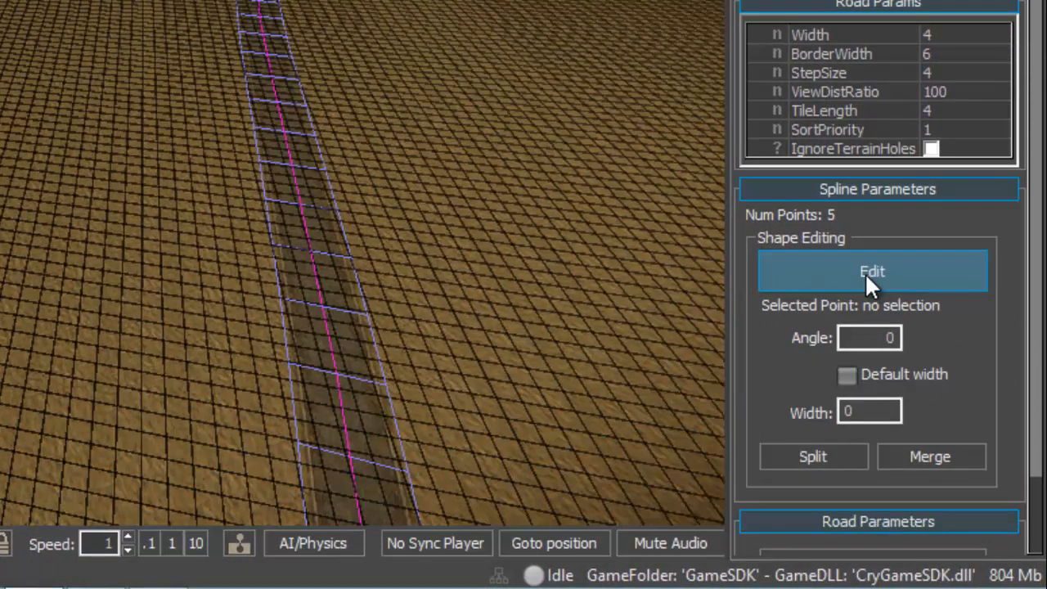
{"action": "left_click", "coordinate": [865, 273]}
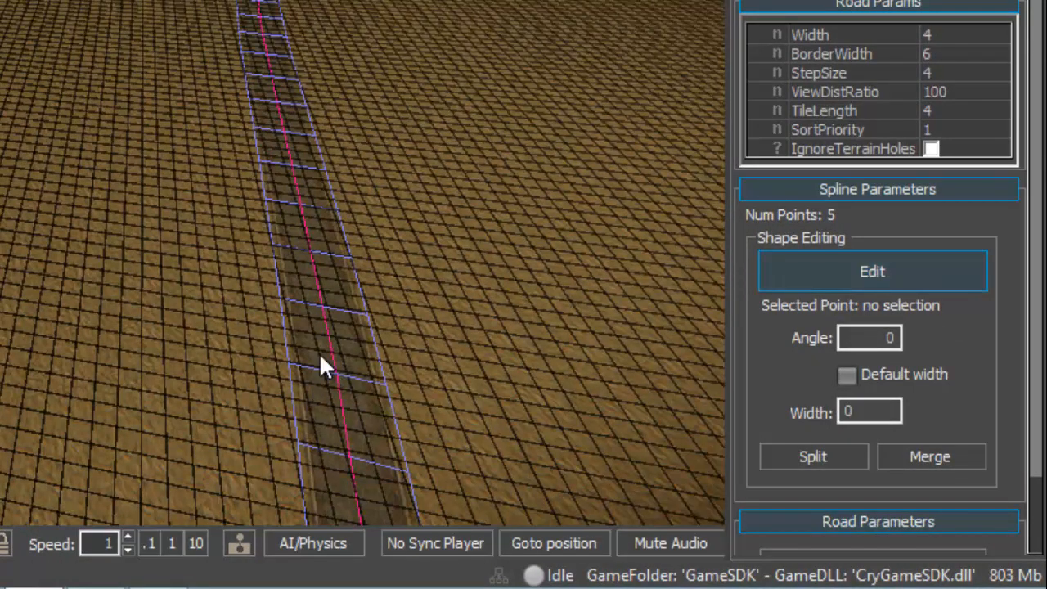
{"action": "left_click", "coordinate": [334, 357], "text": "ctrl"}
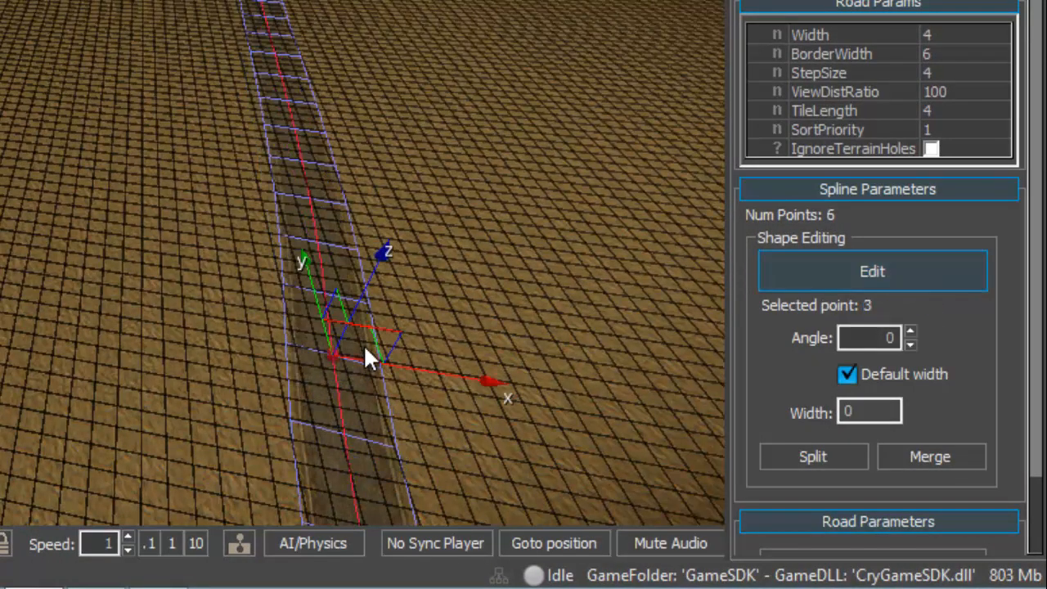
{"action": "left_click_drag", "start_coordinate": [384, 257], "coordinate": [524, 93]}
Align the terrain height map to the raised concrete road, leave shape editing and deselect the road.
{"action": "right_click_drag", "start_coordinate": [78, 305], "coordinate": [0, 352]}
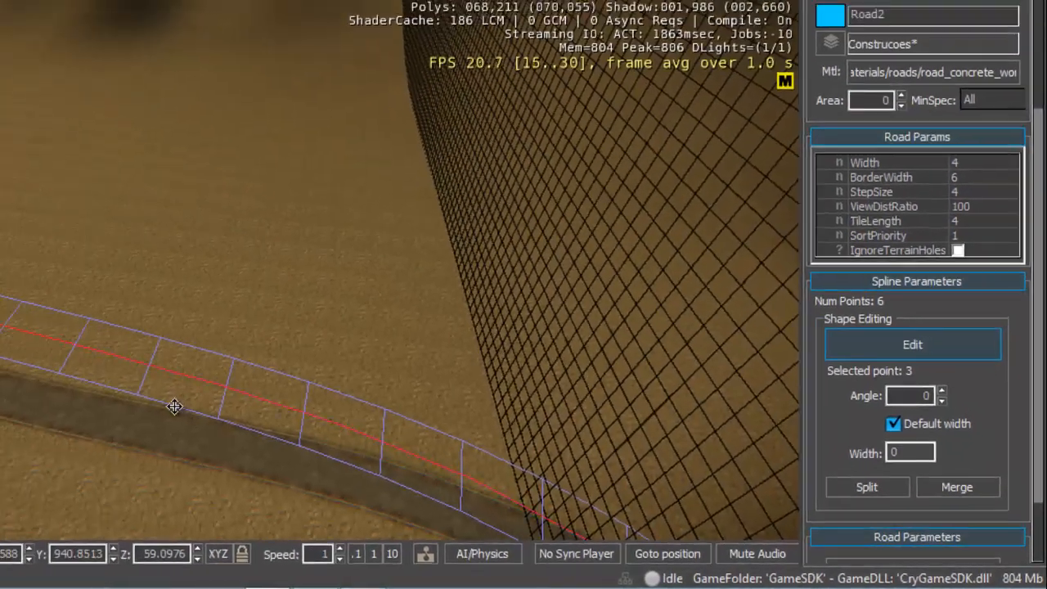
{"action": "middle_click_drag", "start_coordinate": [174, 407], "coordinate": [122, 412]}
{"action": "scroll", "coordinate": [364, 459], "scroll_direction": "down", "scroll_amount": 1}
{"action": "middle_click_drag", "start_coordinate": [364, 459], "coordinate": [393, 470]}
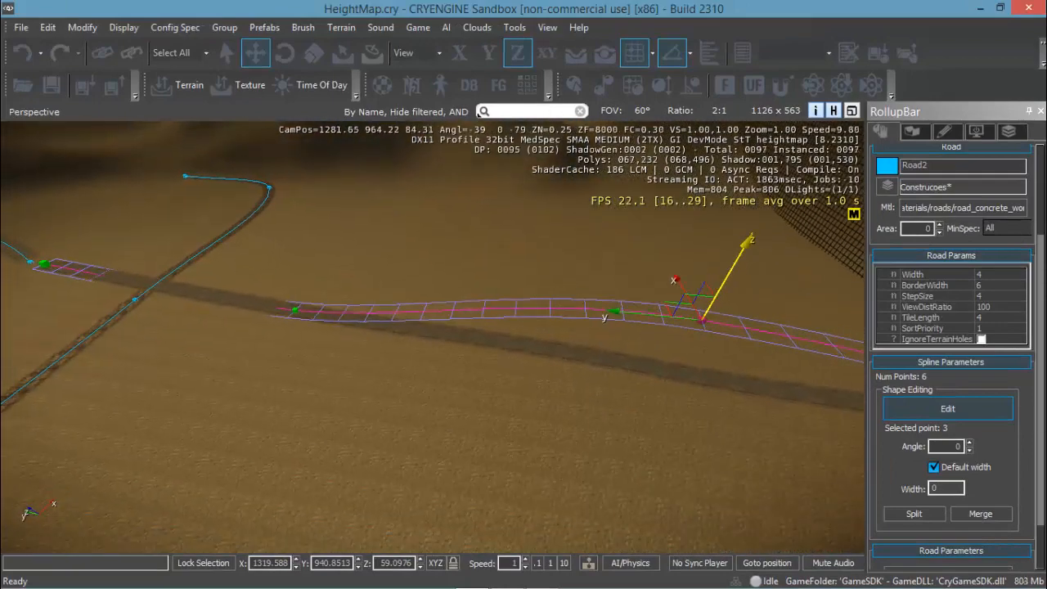
{"action": "scroll", "coordinate": [1043, 553], "scroll_direction": "down", "scroll_amount": 1}
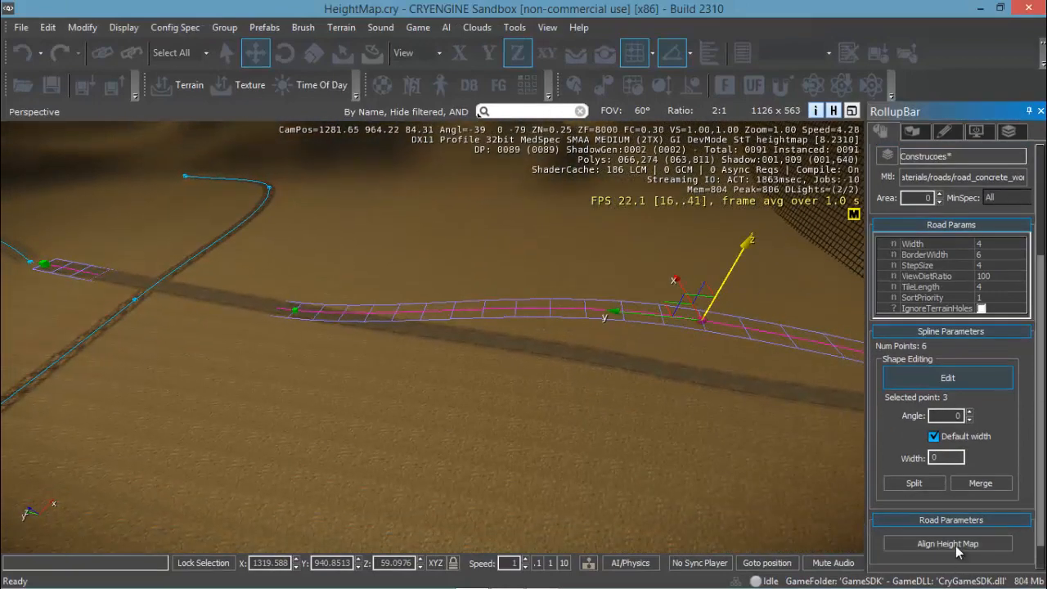
{"action": "left_click", "coordinate": [956, 545]}
{"action": "middle_click_drag", "start_coordinate": [673, 463], "coordinate": [451, 465]}
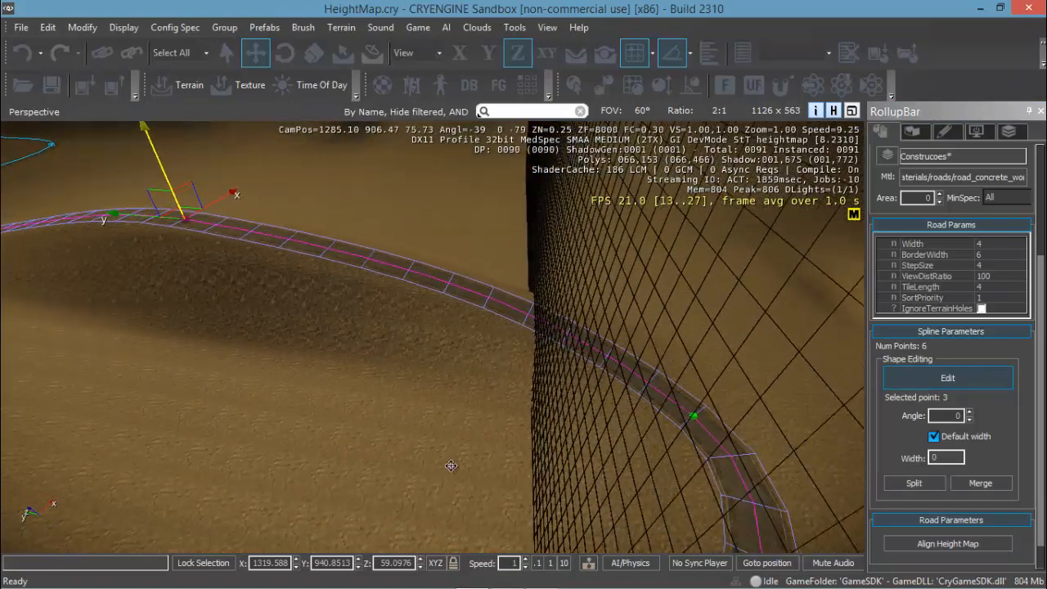
{"action": "left_click", "coordinate": [400, 445]}
{"action": "left_click", "coordinate": [400, 446]}
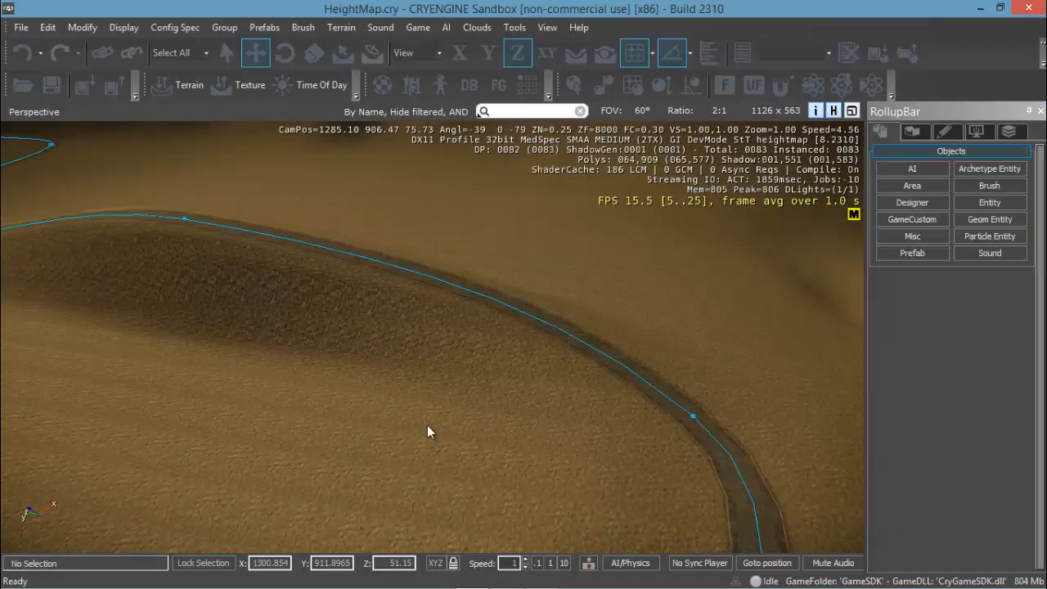
Examine the terrain slope formed along the raised concrete road from a distance.
{"action": "scroll", "coordinate": [536, 377], "scroll_direction": "down", "scroll_amount": 3}
{"action": "right_click_drag", "start_coordinate": [752, 383], "coordinate": [878, 415]}
{"action": "middle_click_drag", "start_coordinate": [878, 416], "coordinate": [503, 364]}
{"action": "scroll", "coordinate": [502, 364], "scroll_direction": "down", "scroll_amount": 15}
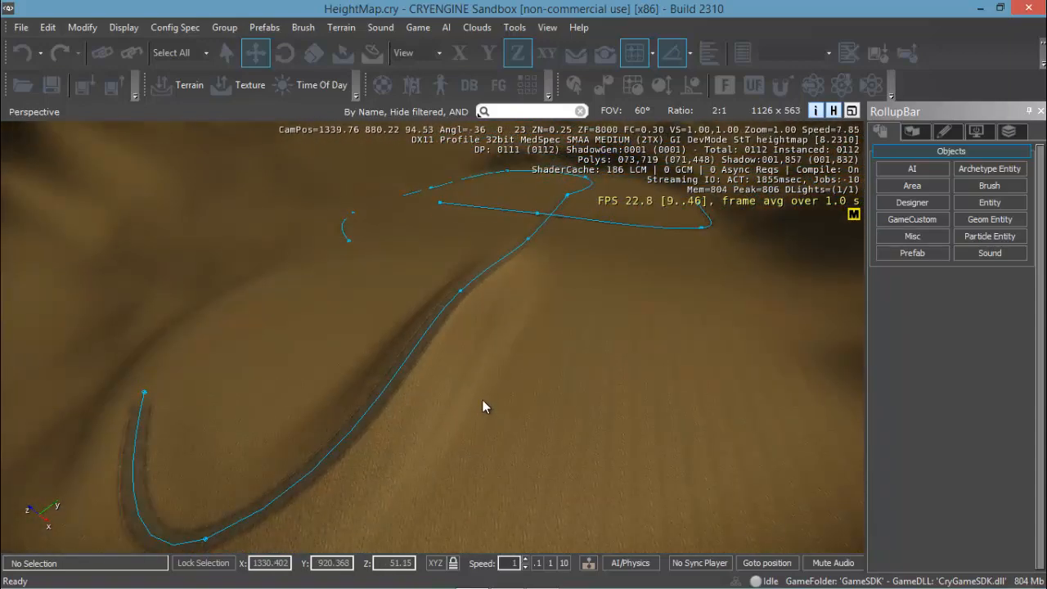
Paint the terrain around the roads with the Areia texture layer, using a brush radius of about 26.3.
{"action": "middle_click_drag", "start_coordinate": [482, 399], "coordinate": [523, 380]}
{"action": "right_click_drag", "start_coordinate": [603, 309], "coordinate": [782, 323]}
{"action": "left_click", "coordinate": [912, 220]}
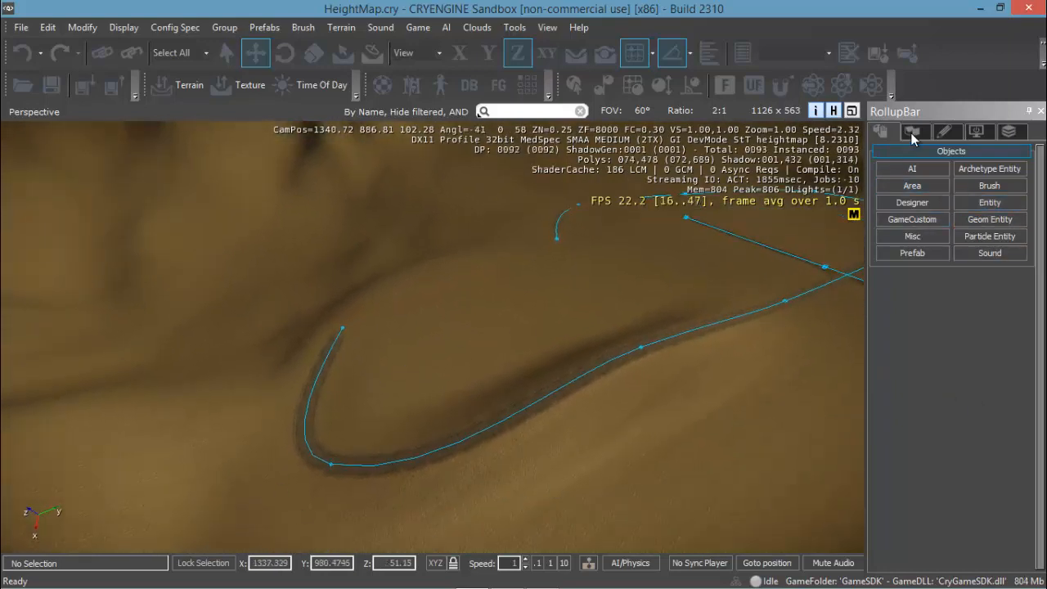
{"action": "left_click", "coordinate": [910, 133]}
{"action": "left_click", "coordinate": [927, 204]}
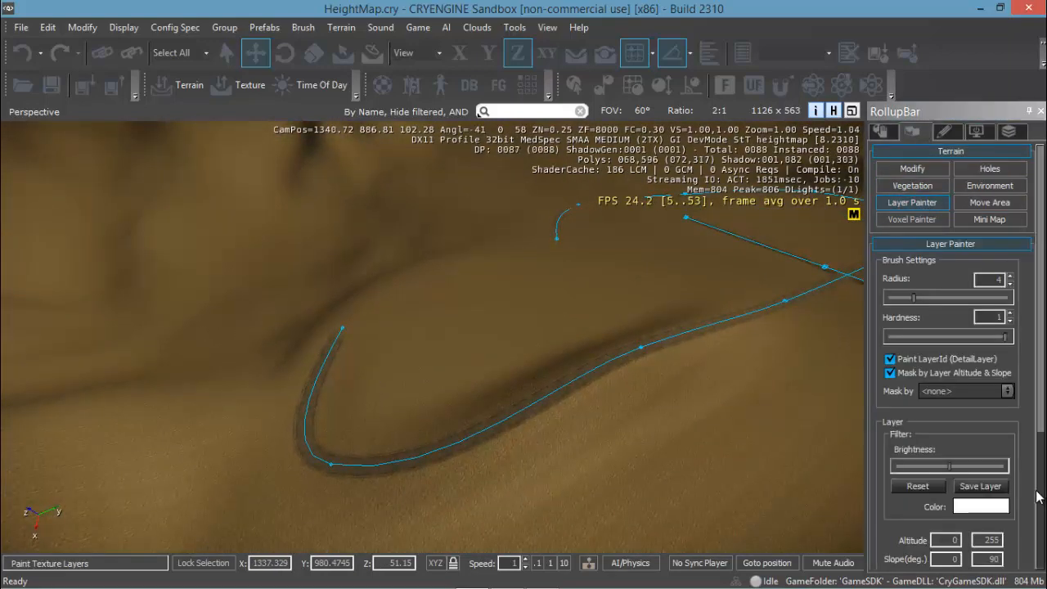
{"action": "scroll", "coordinate": [1044, 537], "scroll_direction": "down", "scroll_amount": 3}
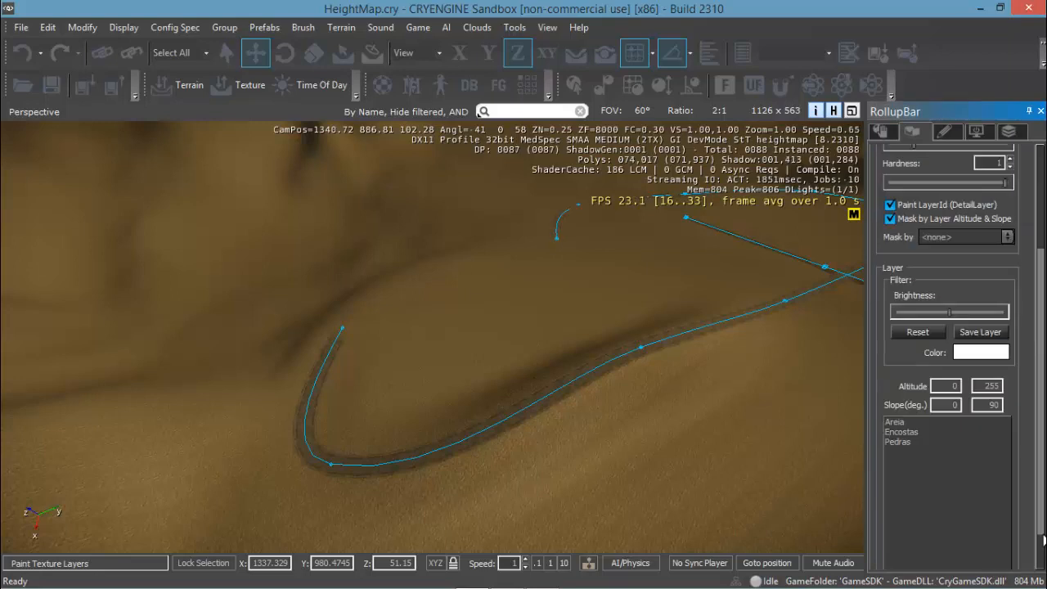
{"action": "left_click", "coordinate": [893, 419]}
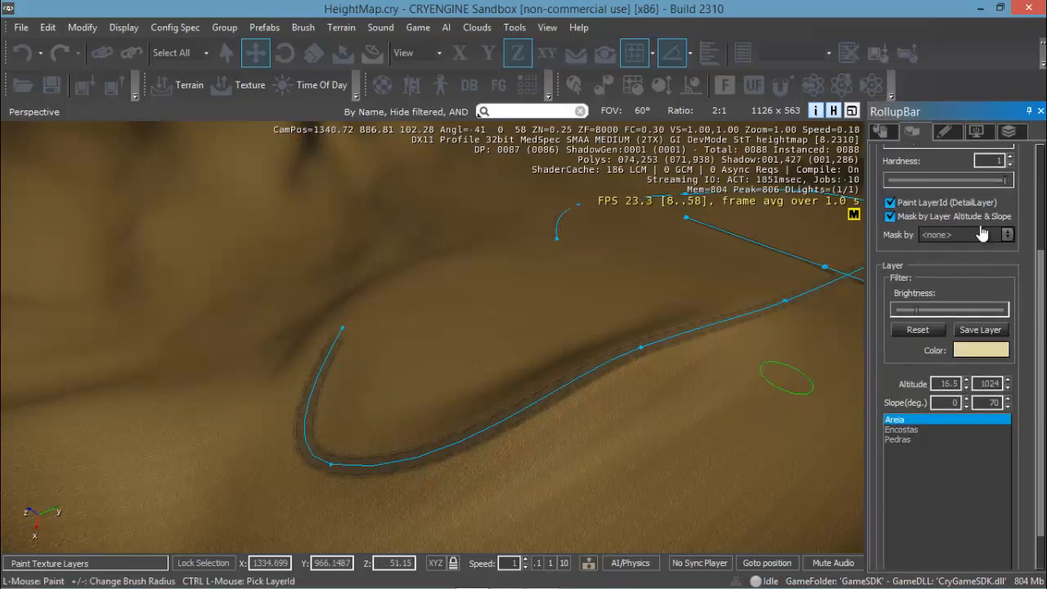
{"action": "scroll", "coordinate": [1041, 188], "scroll_direction": "up", "scroll_amount": 2}
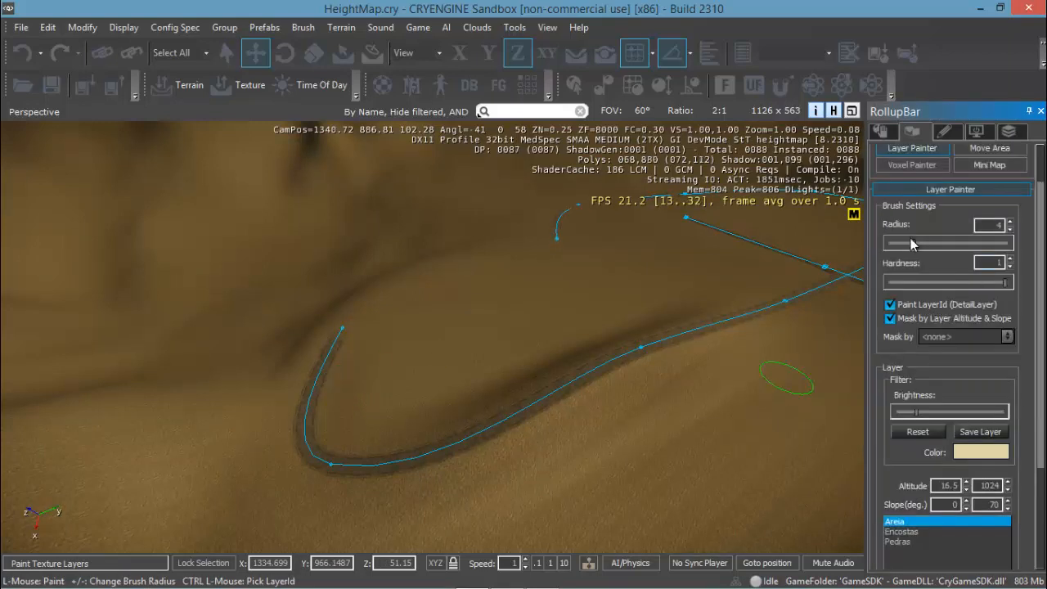
{"action": "left_click", "coordinate": [945, 244]}
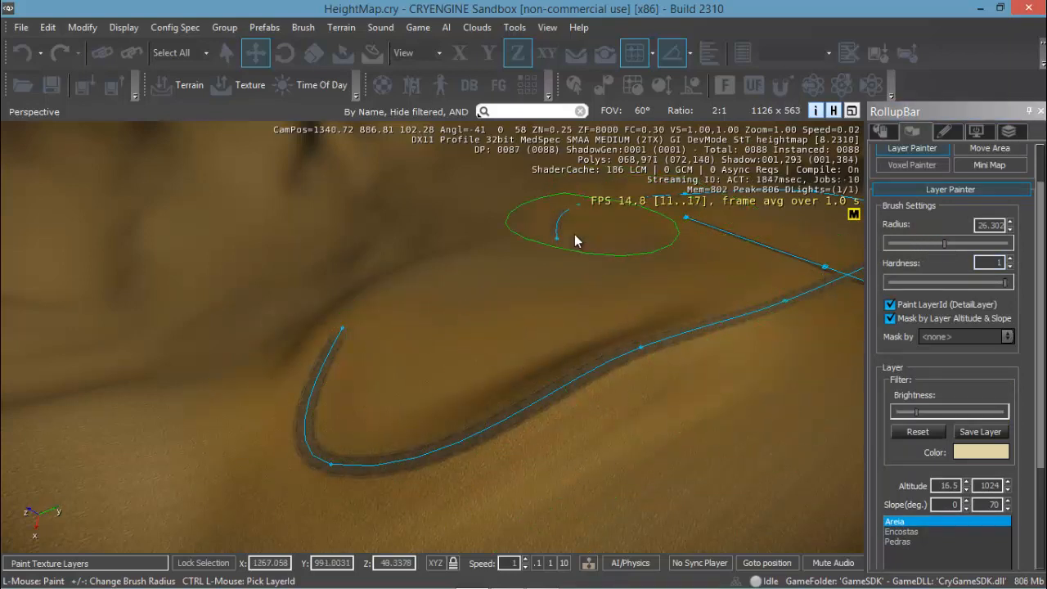
{"action": "mouse_move", "coordinate": [828, 275]}
{"action": "middle_mouse_down"}
{"action": "mouse_move", "coordinate": [838, 278]}
{"action": "mouse_move", "coordinate": [818, 281]}
{"action": "middle_mouse_up"}
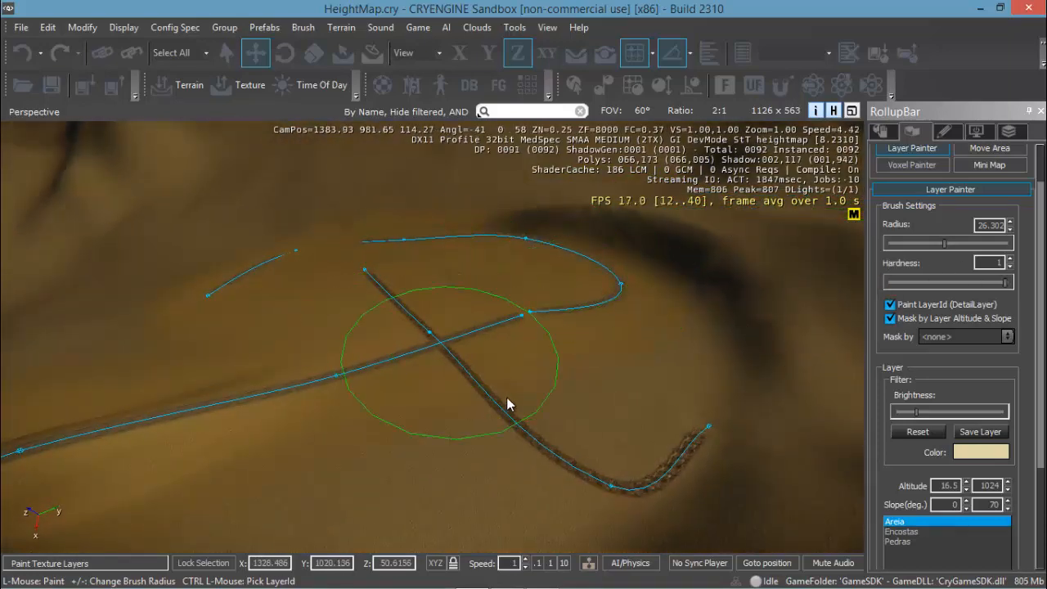
Brush the terrain around the raised road with the Encostas layer and leave the Layer Painter.
{"action": "left_click", "coordinate": [916, 531]}
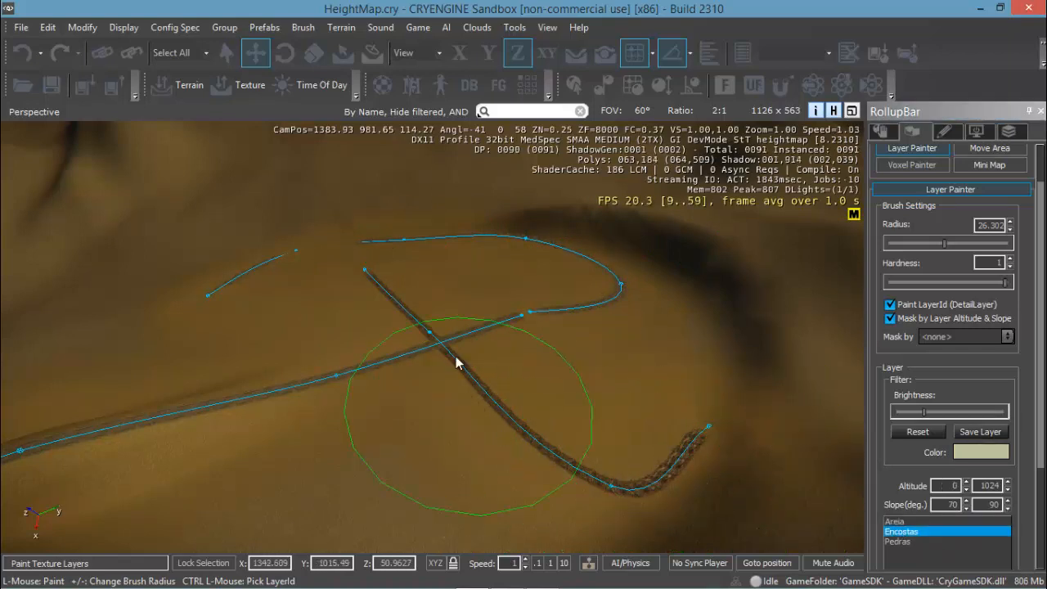
{"action": "mouse_move", "coordinate": [243, 438]}
{"action": "middle_mouse_down"}
{"action": "mouse_move", "coordinate": [196, 448]}
{"action": "mouse_move", "coordinate": [218, 455]}
{"action": "mouse_move", "coordinate": [243, 438]}
{"action": "middle_mouse_up"}
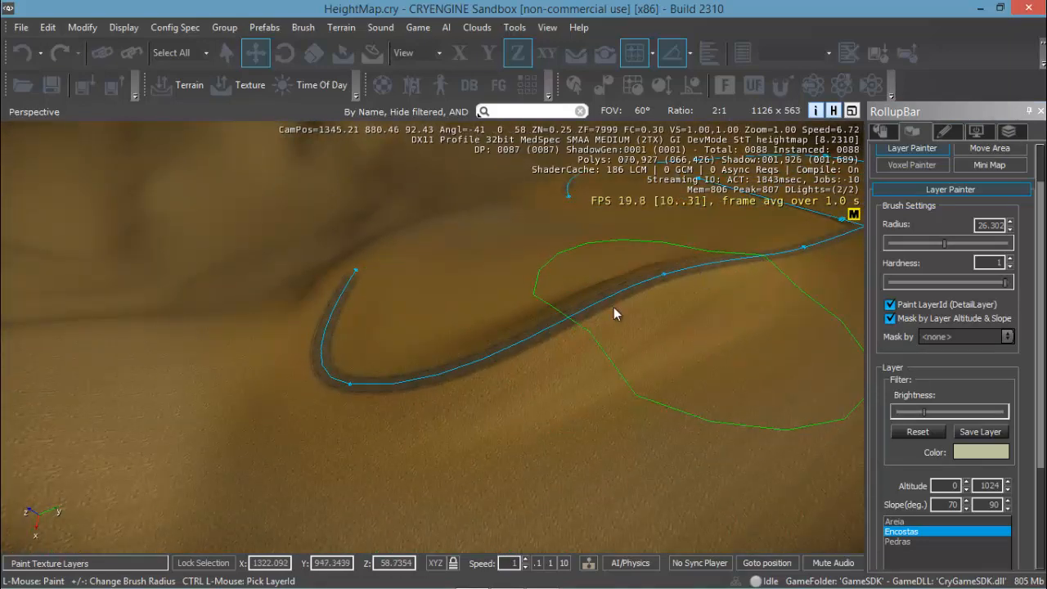
{"action": "key", "text": "Escape"}
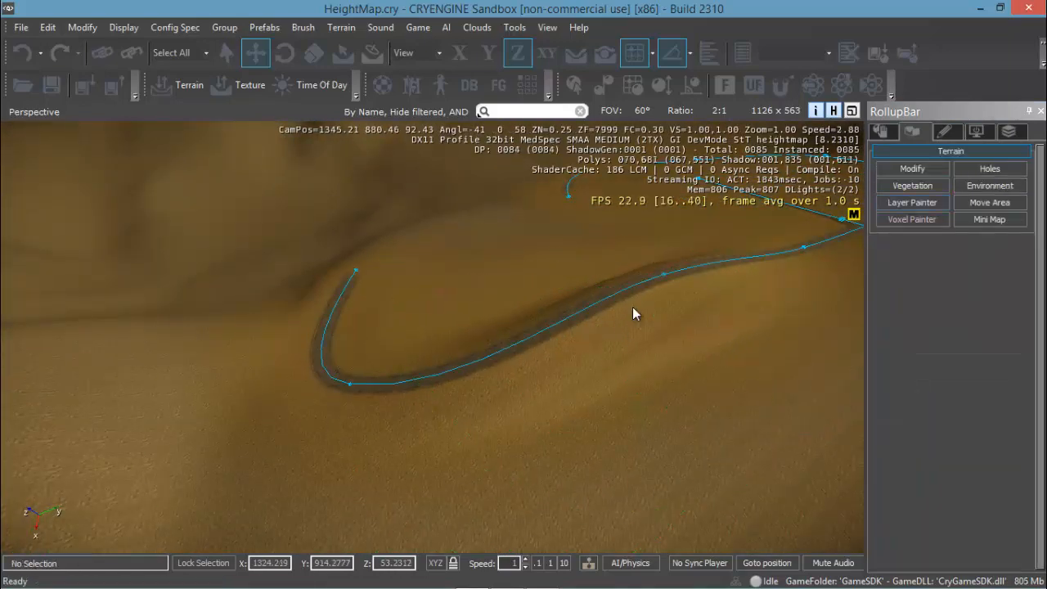
Select the split-off curved concrete road piece and align the terrain height map to it.
{"action": "middle_click_drag", "start_coordinate": [691, 375], "coordinate": [692, 375]}
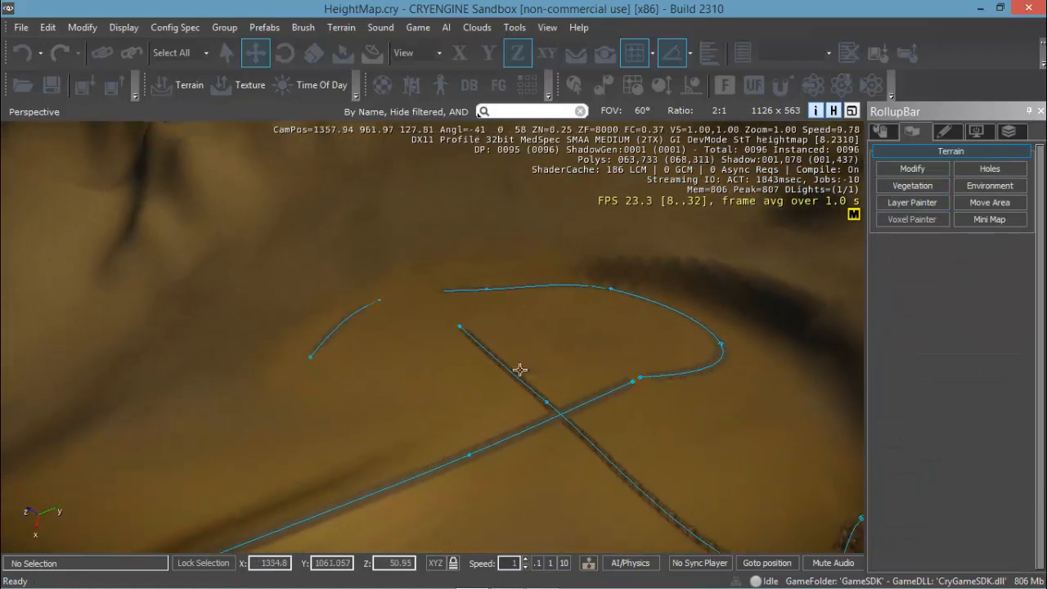
{"action": "scroll", "coordinate": [381, 291], "scroll_direction": "up", "scroll_amount": 1}
{"action": "key", "text": "w"}
{"action": "right_click_drag", "start_coordinate": [532, 362], "coordinate": [439, 348]}
{"action": "key", "text": "w"}
{"action": "key", "text": "w"}
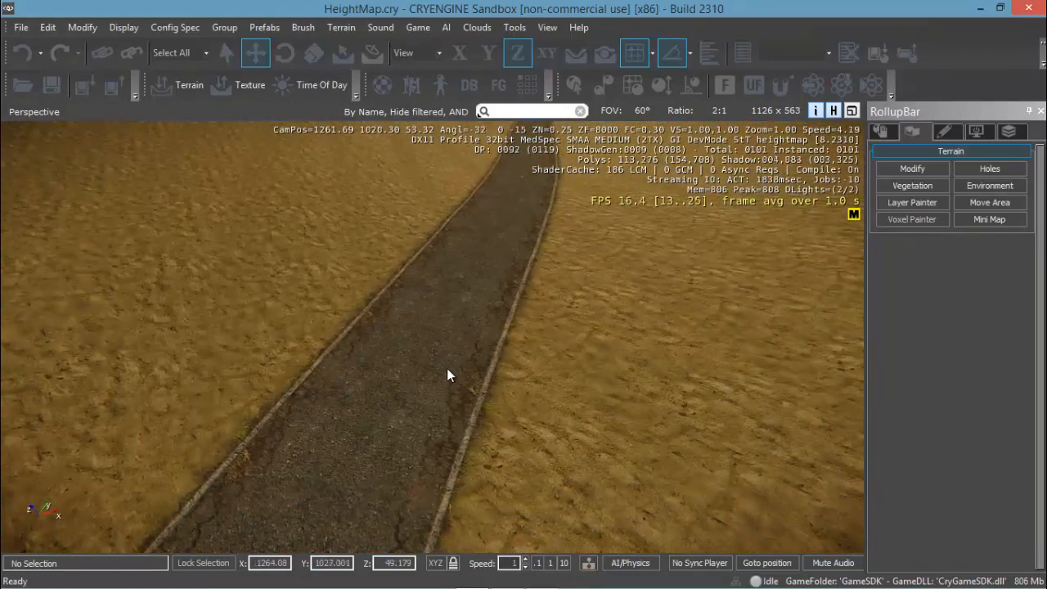
{"action": "scroll", "coordinate": [611, 370], "scroll_direction": "down", "scroll_amount": 10}
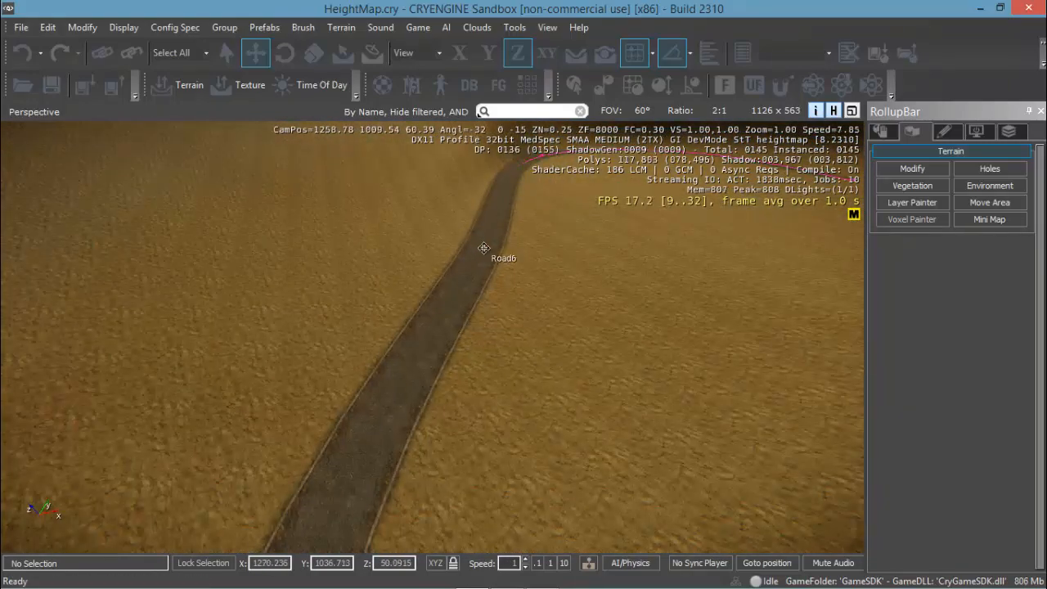
{"action": "left_click", "coordinate": [483, 248]}
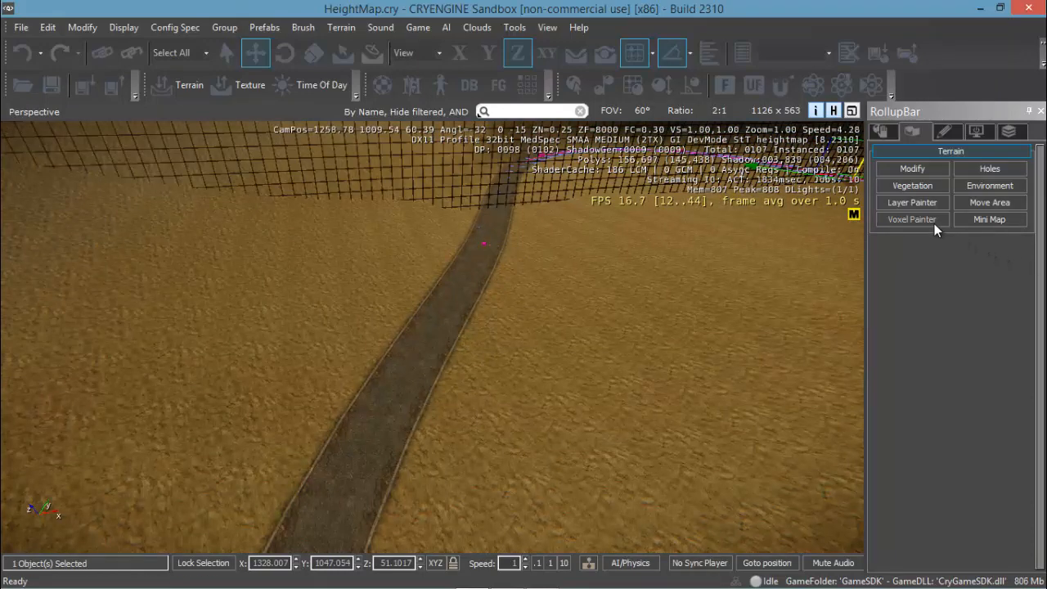
{"action": "left_click", "coordinate": [881, 135]}
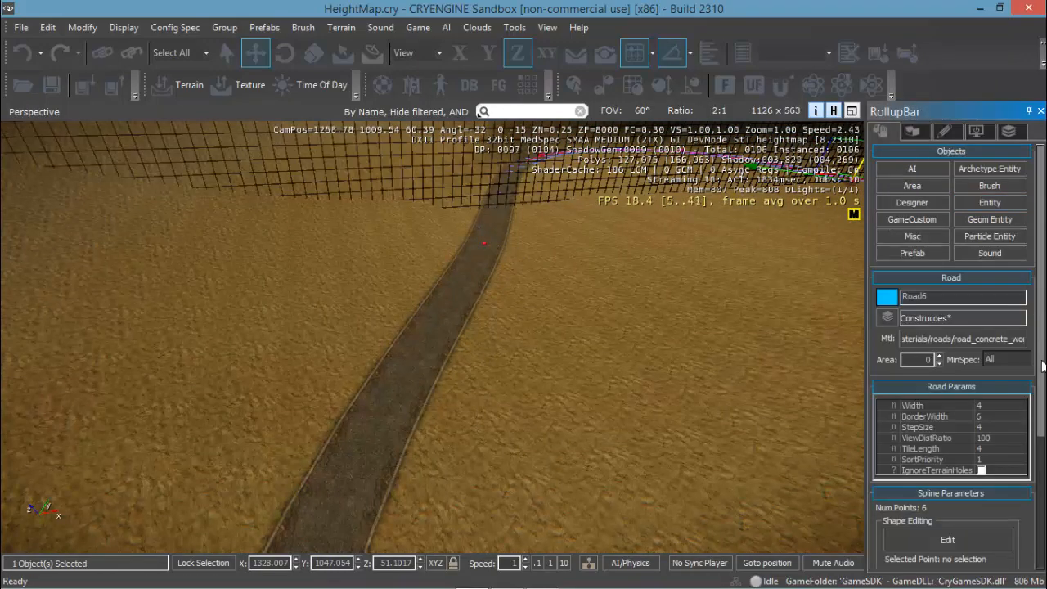
{"action": "left_click_drag", "start_coordinate": [1039, 328], "coordinate": [1040, 461]}
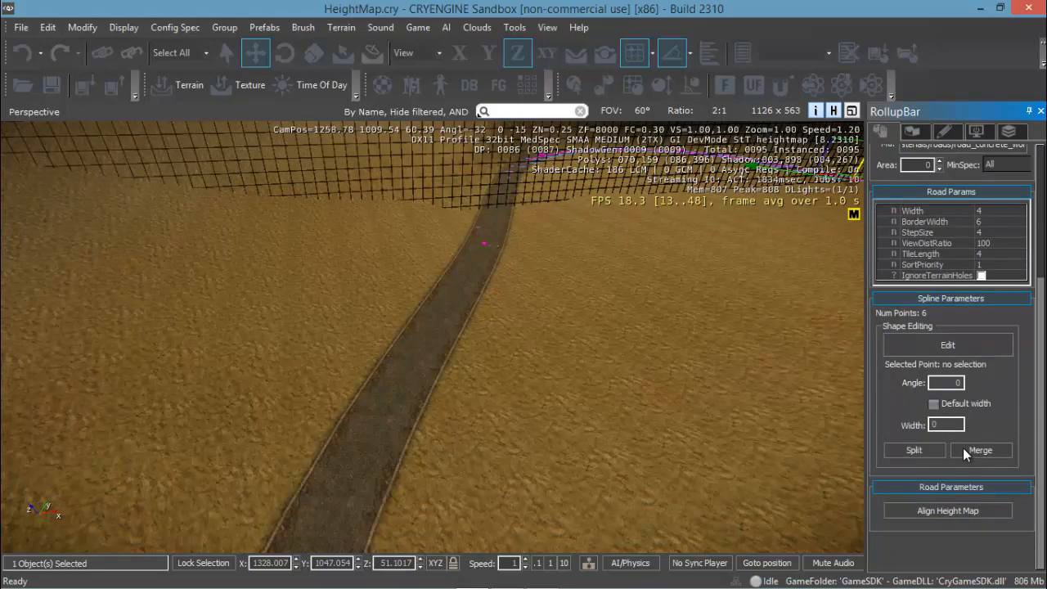
{"action": "left_click", "coordinate": [945, 513]}
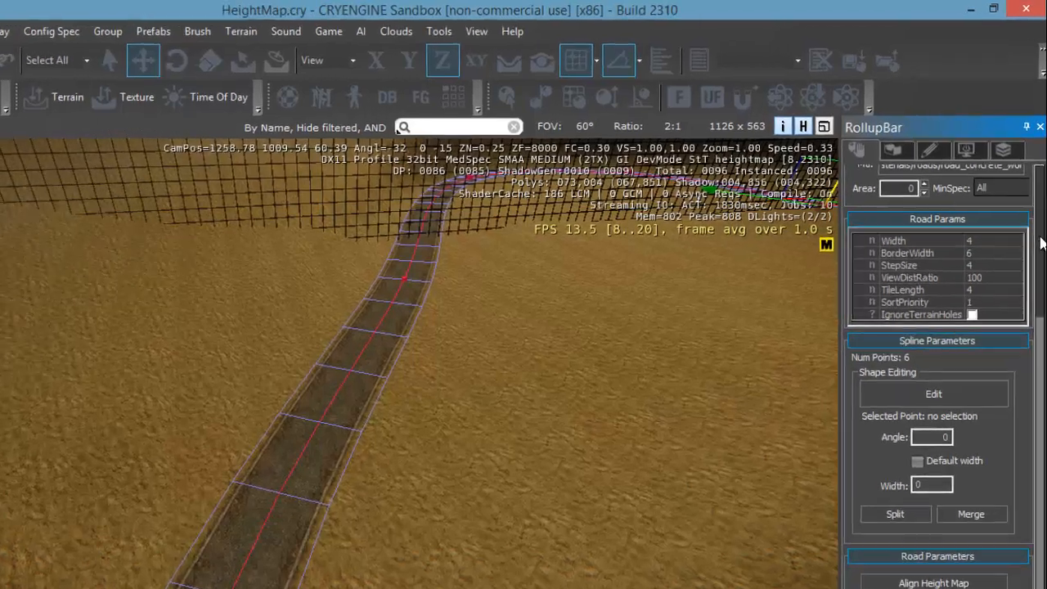
Assign the forest_trail material from the roads folder to the selected curved road, close the Material Editor and deselect the road.
{"action": "left_click_drag", "start_coordinate": [1040, 287], "coordinate": [1039, 217]}
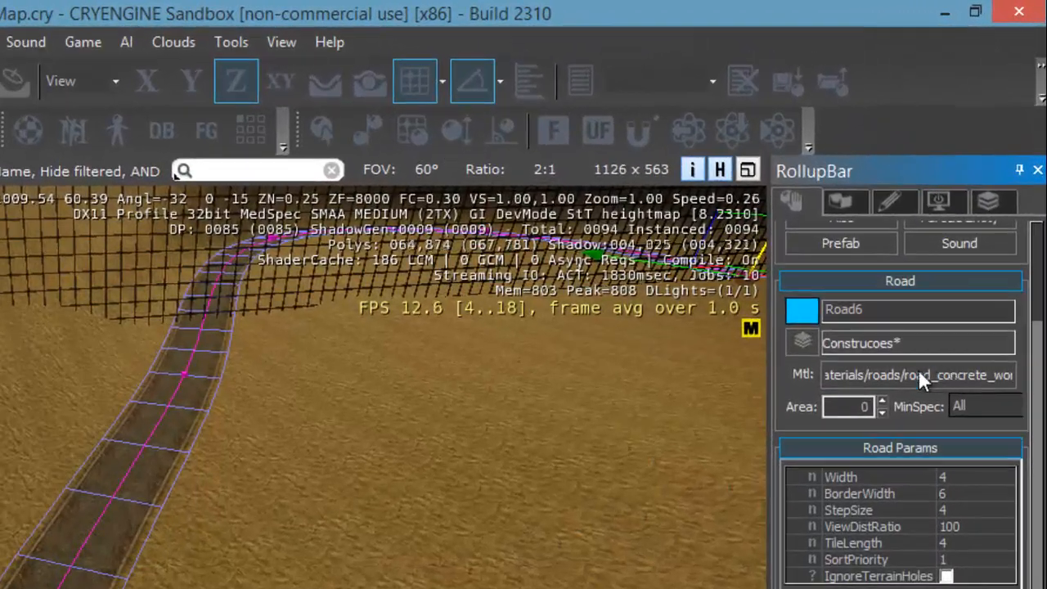
{"action": "double_click", "coordinate": [918, 372]}
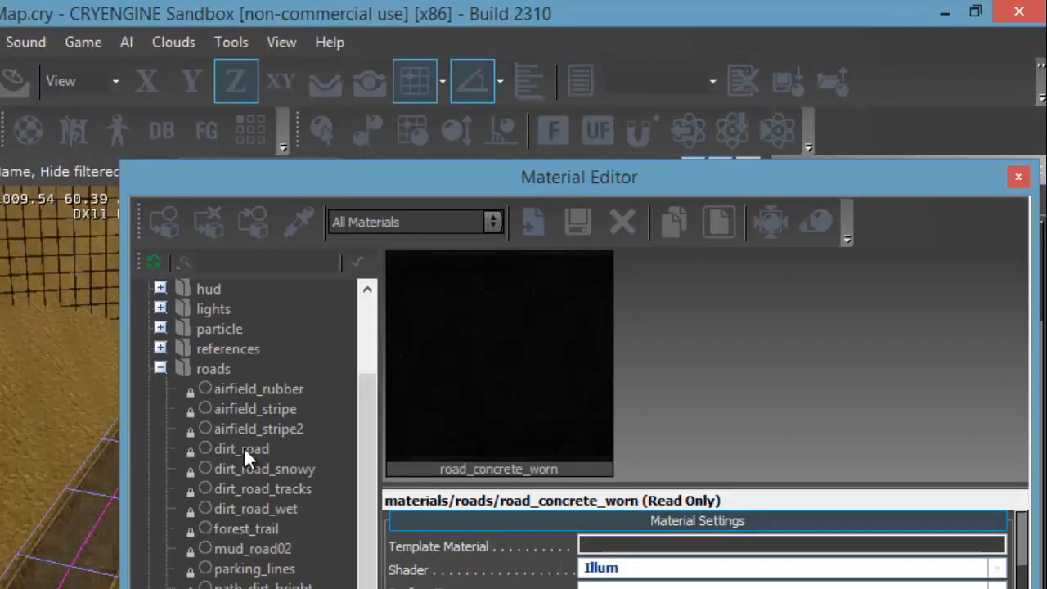
{"action": "left_click", "coordinate": [244, 446]}
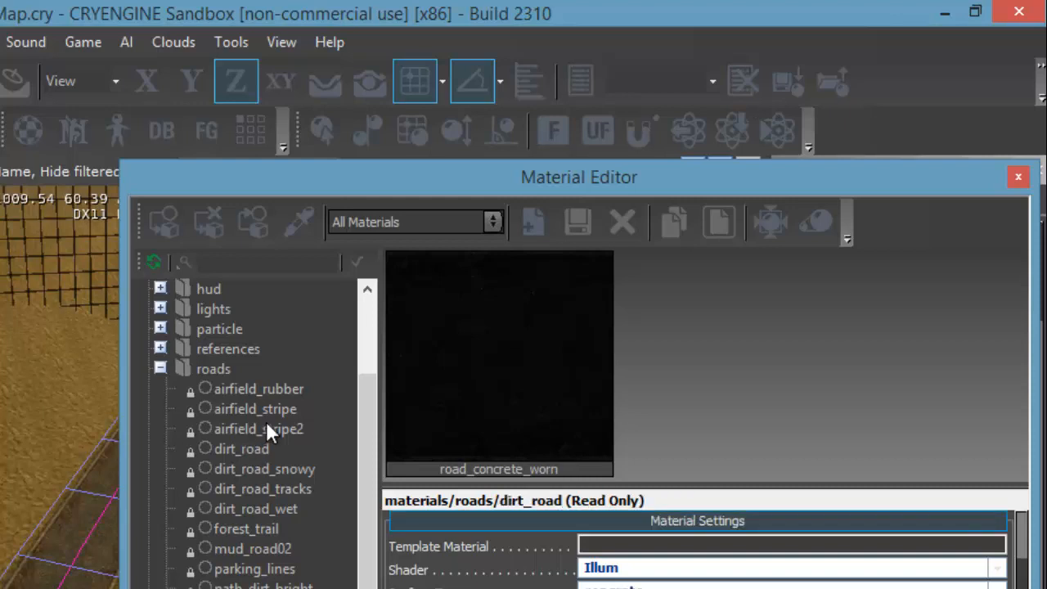
{"action": "left_click", "coordinate": [261, 468]}
{"action": "left_click", "coordinate": [287, 490]}
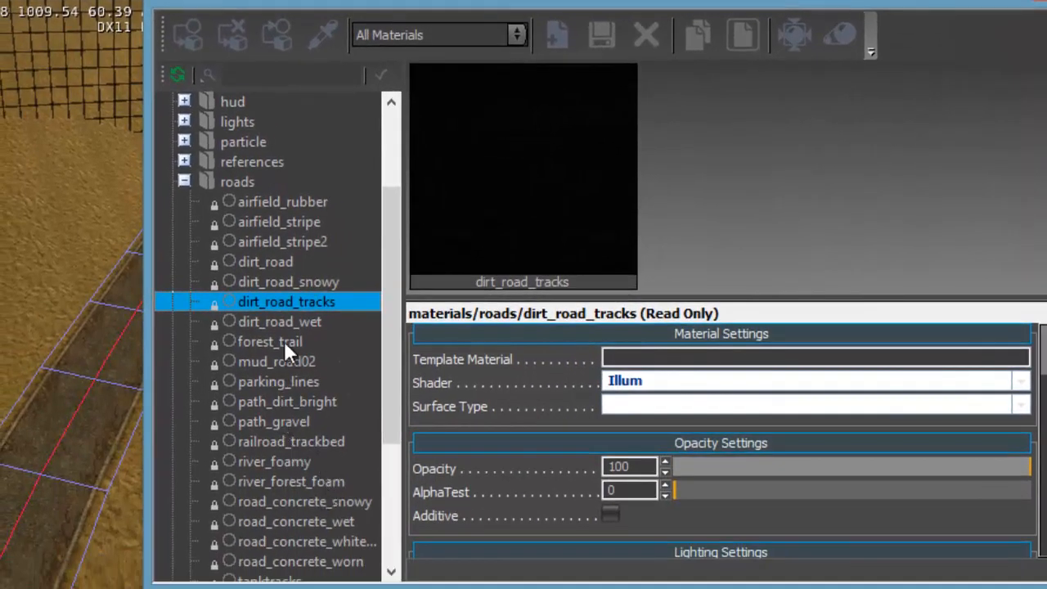
{"action": "left_click", "coordinate": [283, 340]}
{"action": "right_click", "coordinate": [284, 340]}
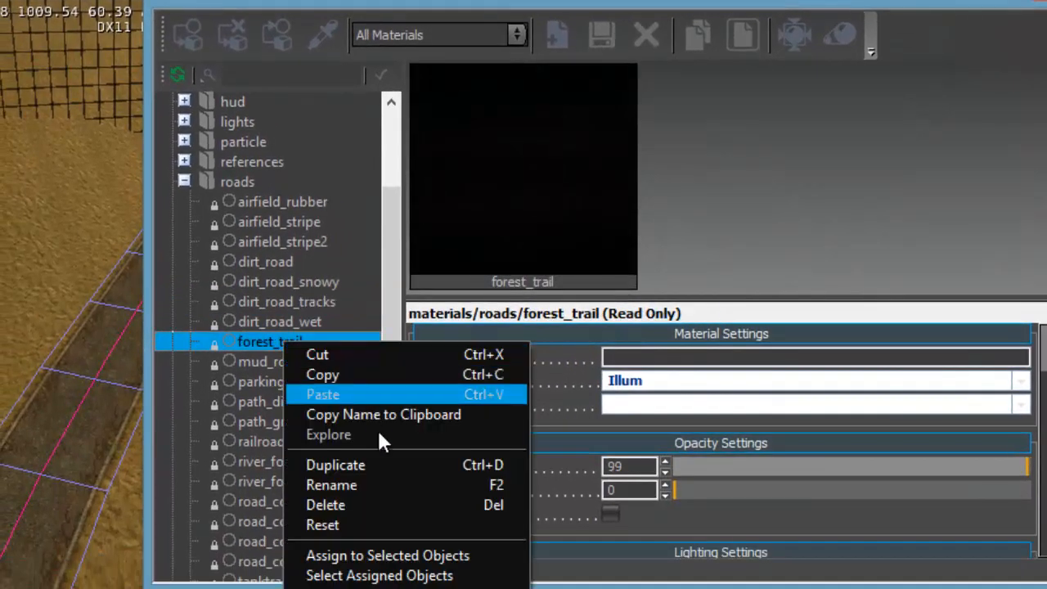
{"action": "left_click", "coordinate": [394, 559]}
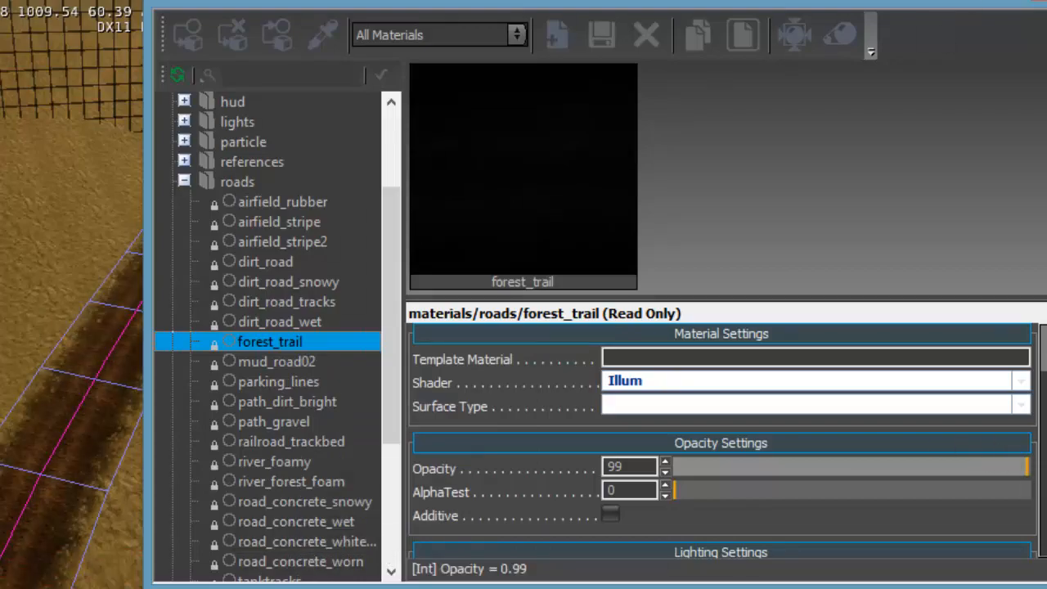
{"action": "left_click", "coordinate": [1042, 4]}
{"action": "mouse_move", "coordinate": [511, 324]}
{"action": "middle_mouse_down"}
{"action": "mouse_move", "coordinate": [531, 288]}
{"action": "mouse_move", "coordinate": [566, 306]}
{"action": "mouse_move", "coordinate": [505, 320]}
{"action": "middle_mouse_up"}
{"action": "left_click", "coordinate": [268, 511]}
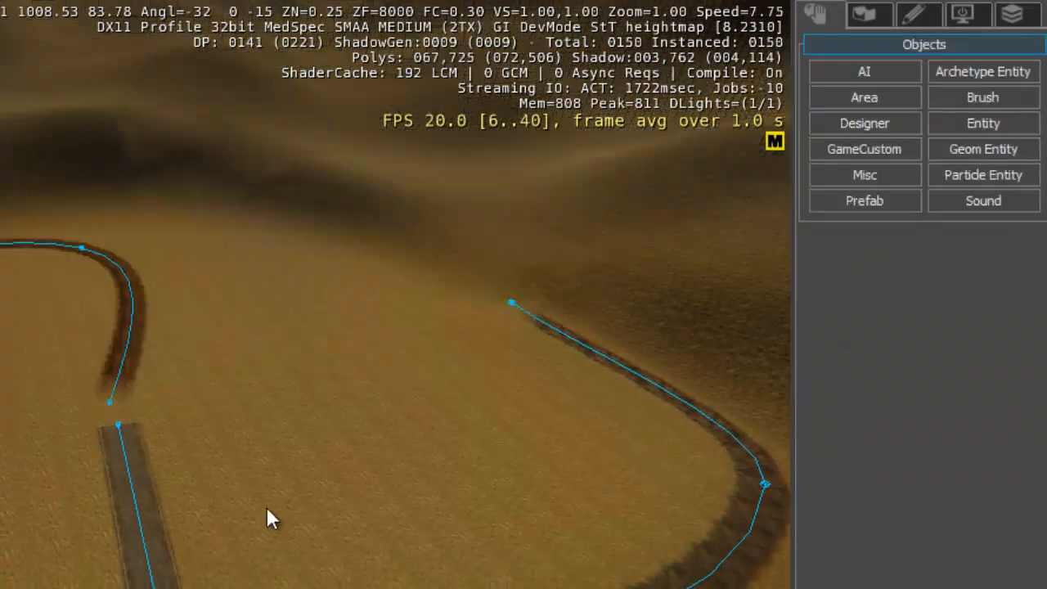
Select the forest_trail road from close up and look through its SortPriority and TileLength parameters.
{"action": "scroll", "coordinate": [54, 523], "scroll_direction": "up", "scroll_amount": 10}
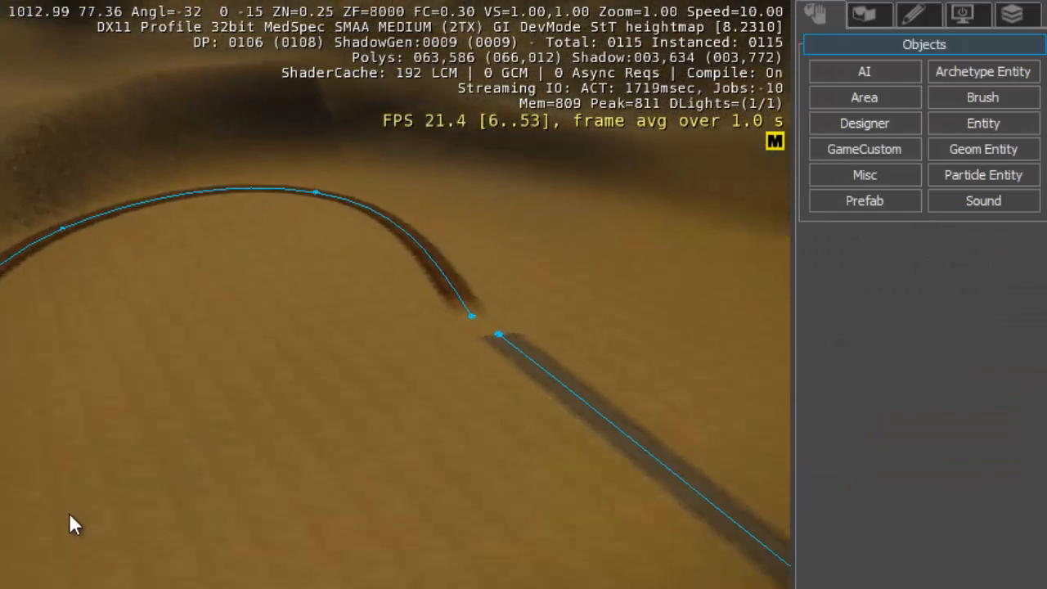
{"action": "scroll", "coordinate": [76, 511], "scroll_direction": "up", "scroll_amount": 4}
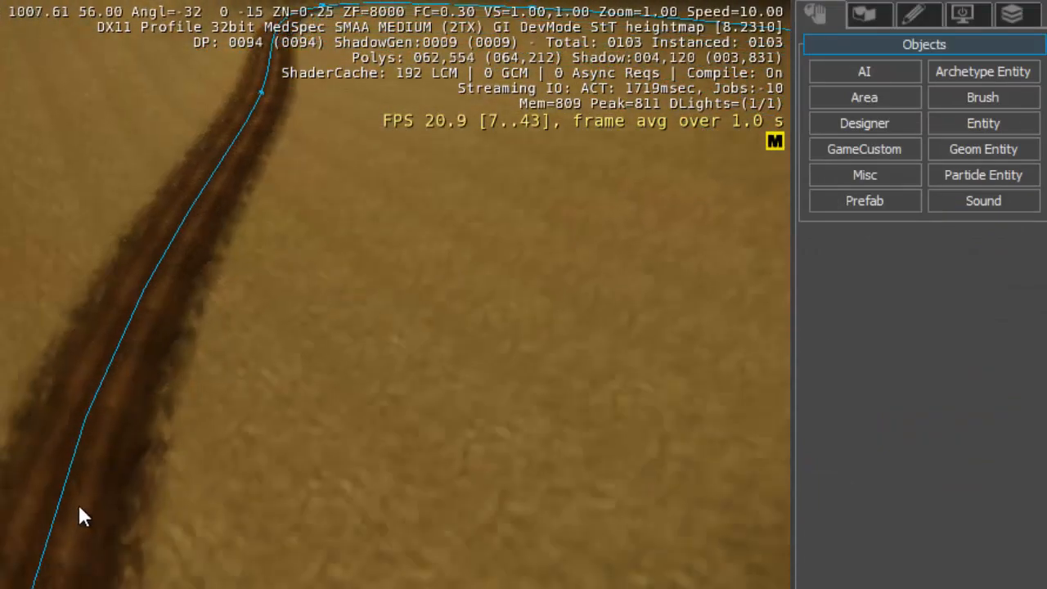
{"action": "scroll", "coordinate": [79, 514], "scroll_direction": "up", "scroll_amount": 3}
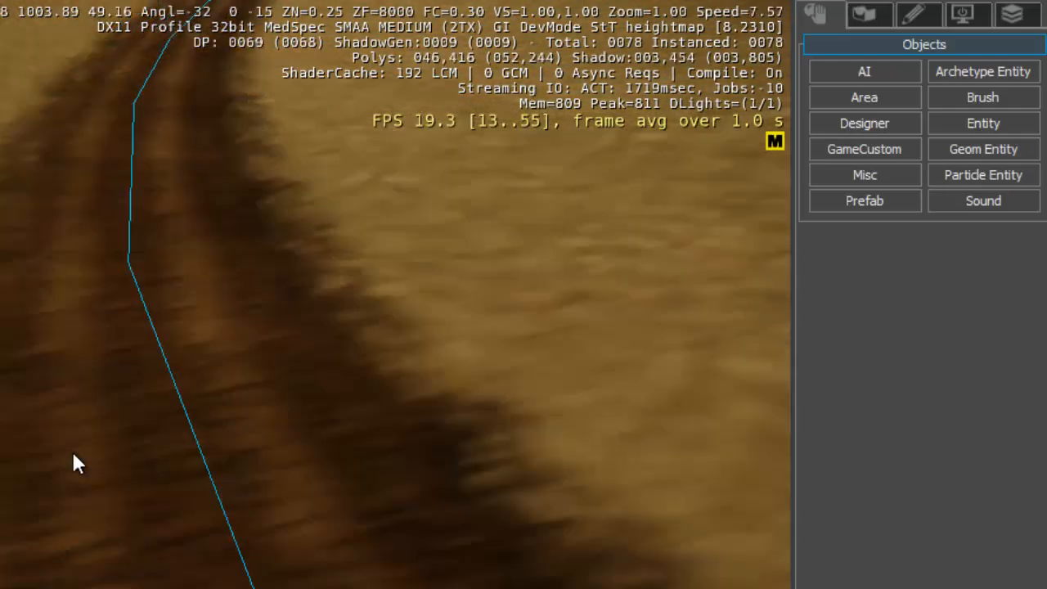
{"action": "middle_click_drag", "start_coordinate": [73, 453], "coordinate": [79, 453]}
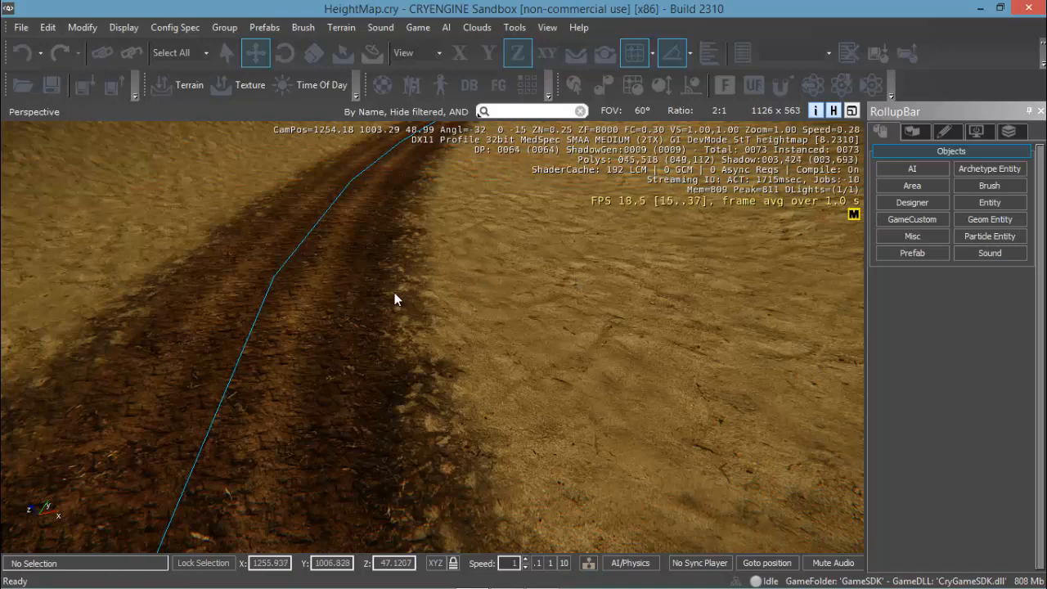
{"action": "left_click", "coordinate": [291, 263]}
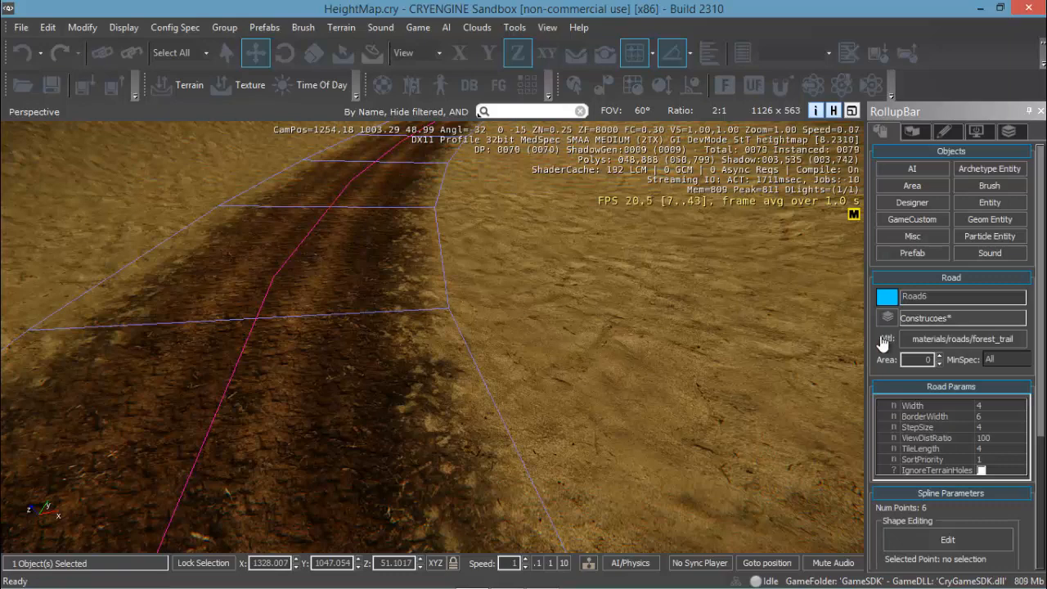
{"action": "left_click", "coordinate": [991, 450]}
{"action": "left_click", "coordinate": [989, 459]}
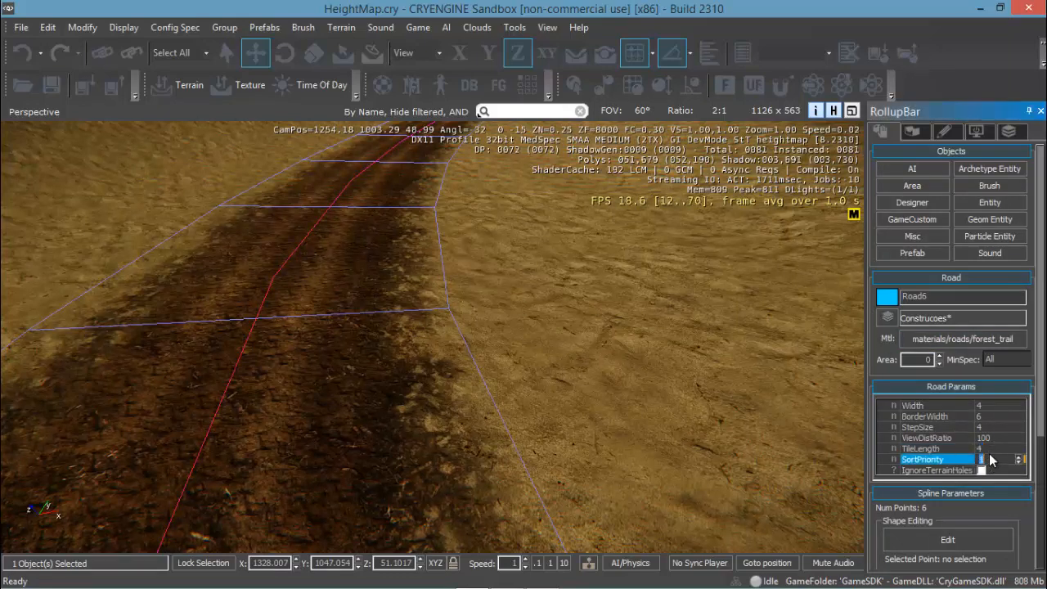
{"action": "left_click", "coordinate": [991, 449]}
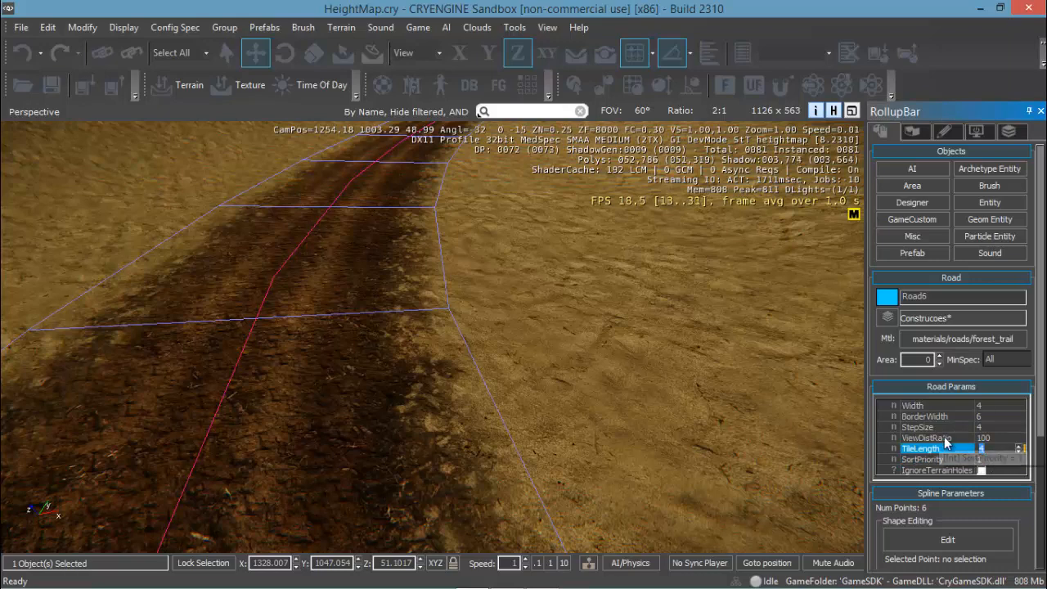
Try a StepSize of 1 on the forest_trail road and restore it to 4.
{"action": "left_click", "coordinate": [988, 427]}
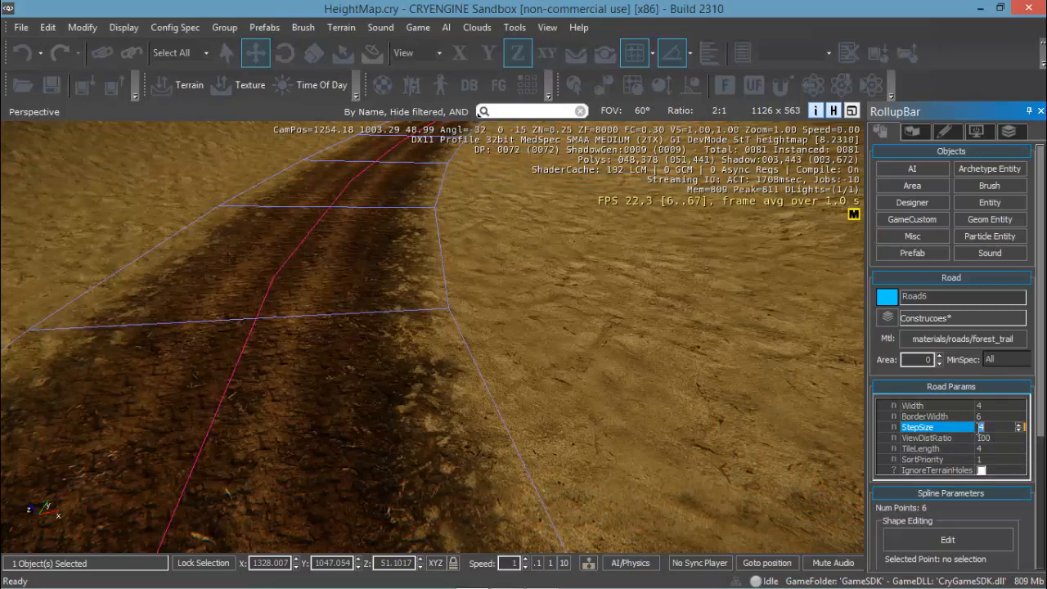
{"action": "type", "text": "1"}
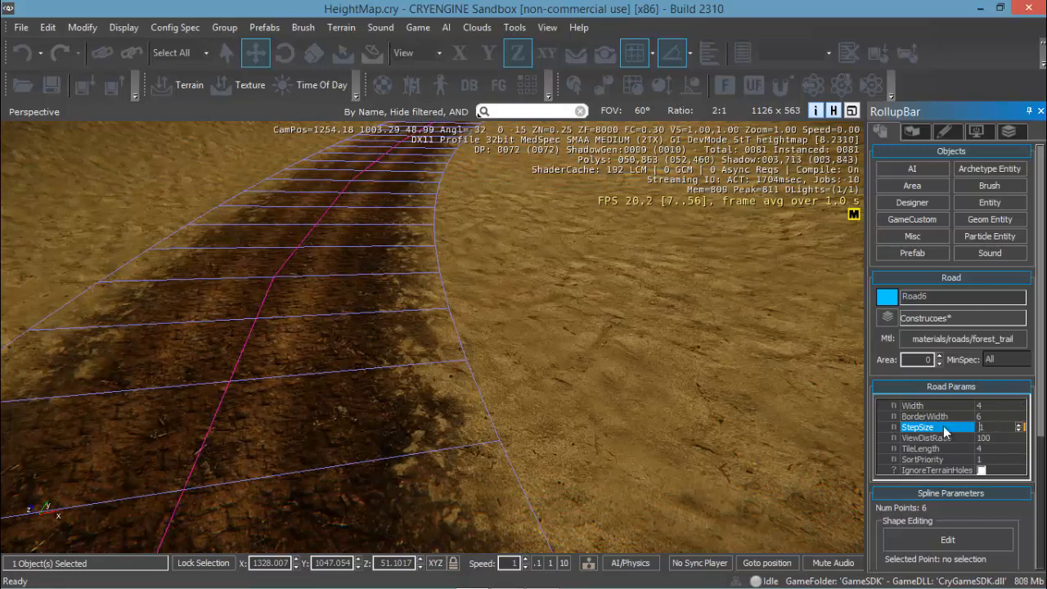
{"action": "type", "text": "4"}
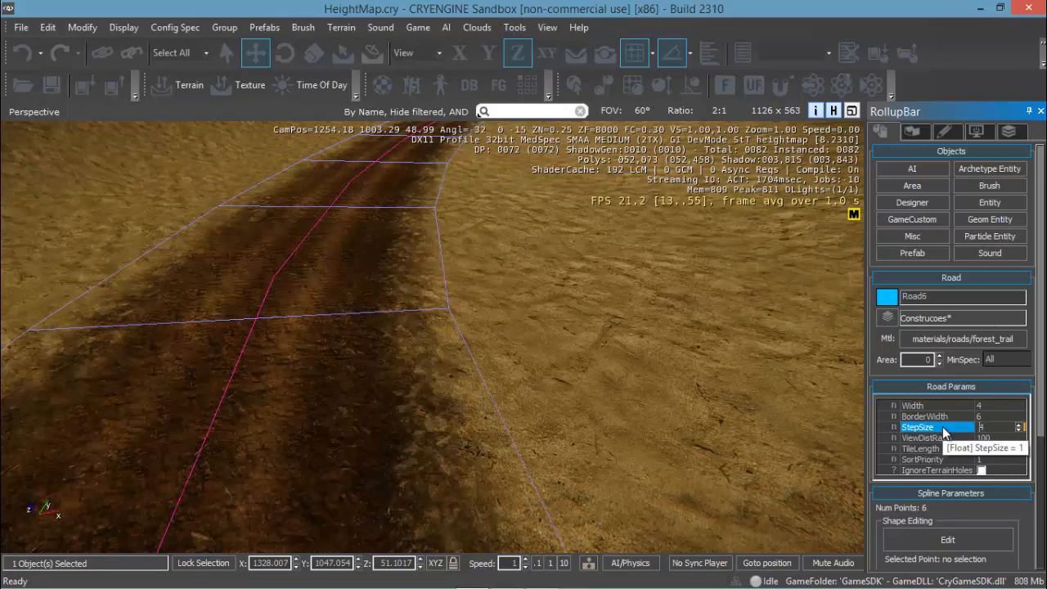
Compare TileLength values of 1 and 10 on the forest_trail road's texture and leave TileLength at 1.
{"action": "left_click", "coordinate": [997, 448]}
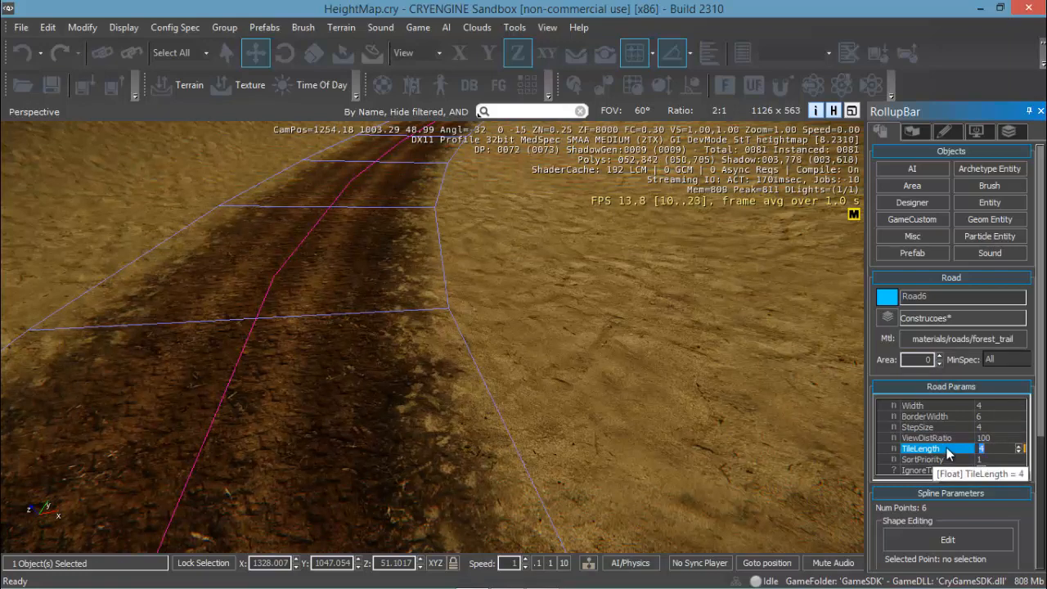
{"action": "key", "text": "Return"}
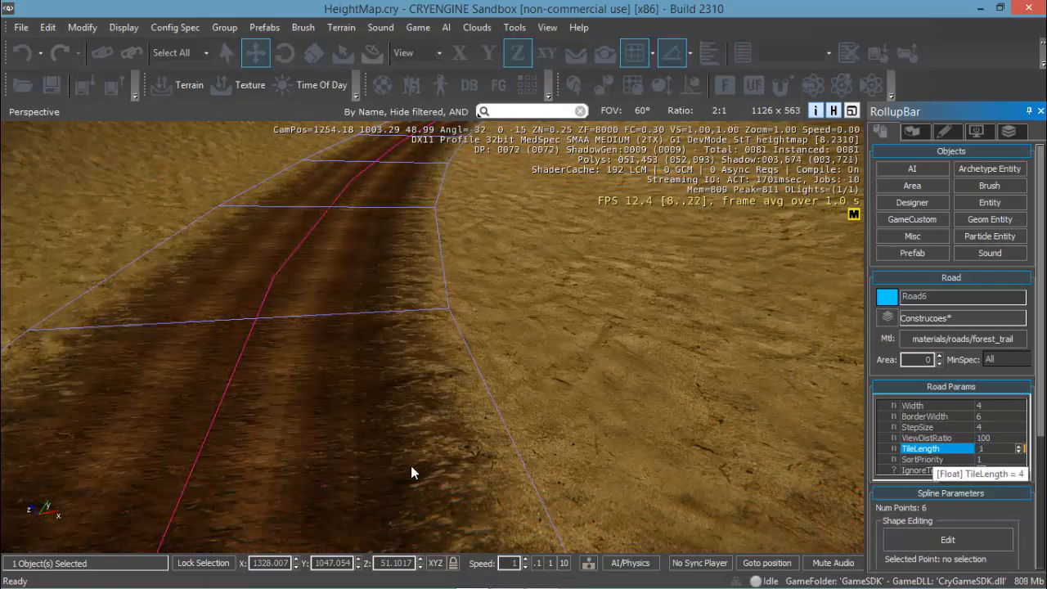
{"action": "key", "text": "w"}
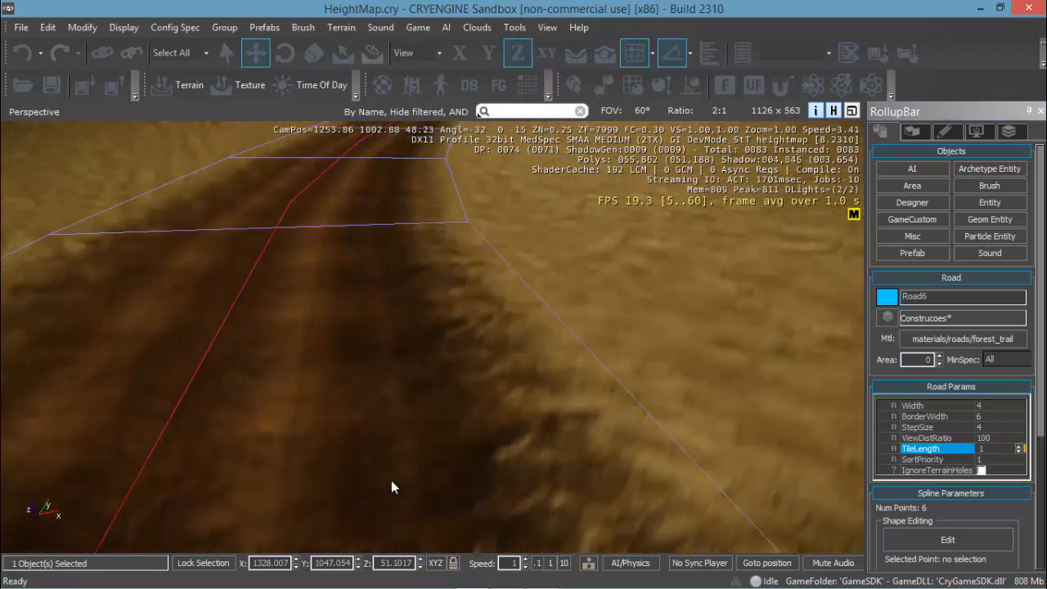
{"action": "key", "text": "w"}
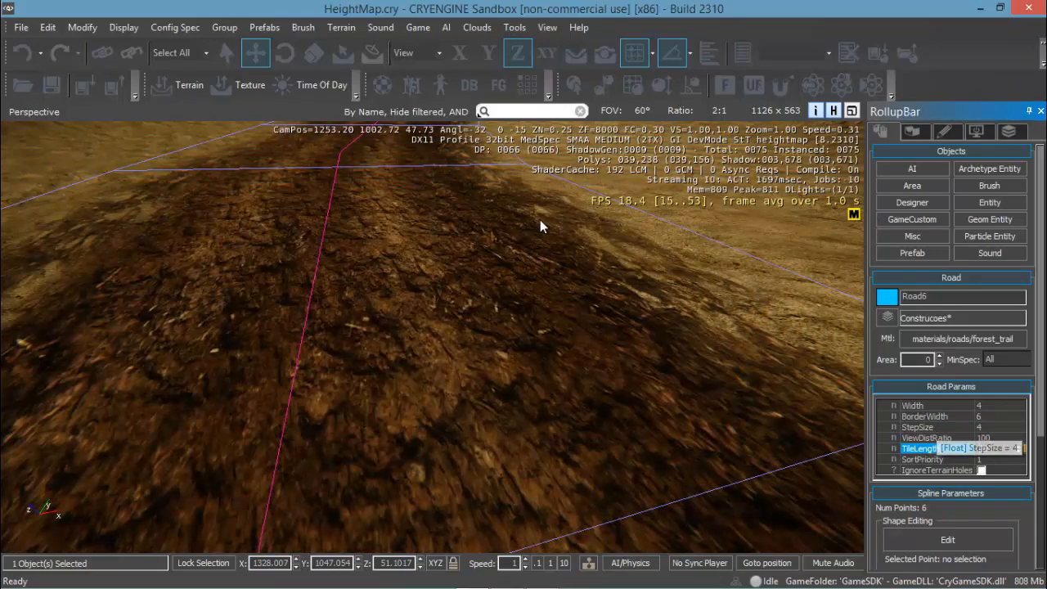
{"action": "middle_click_drag", "start_coordinate": [540, 219], "coordinate": [541, 219]}
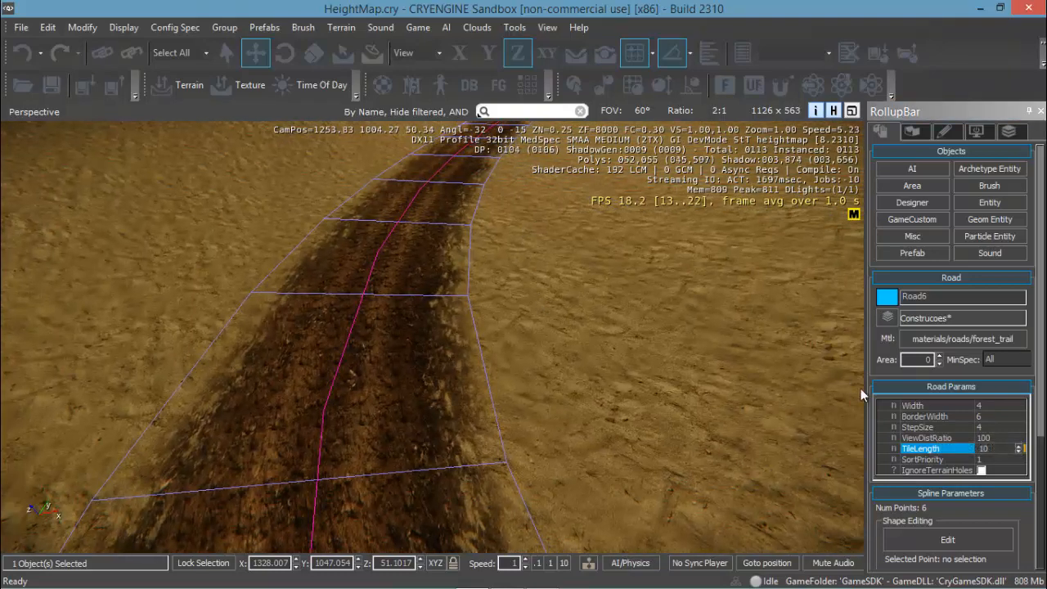
{"action": "double_click", "coordinate": [988, 450]}
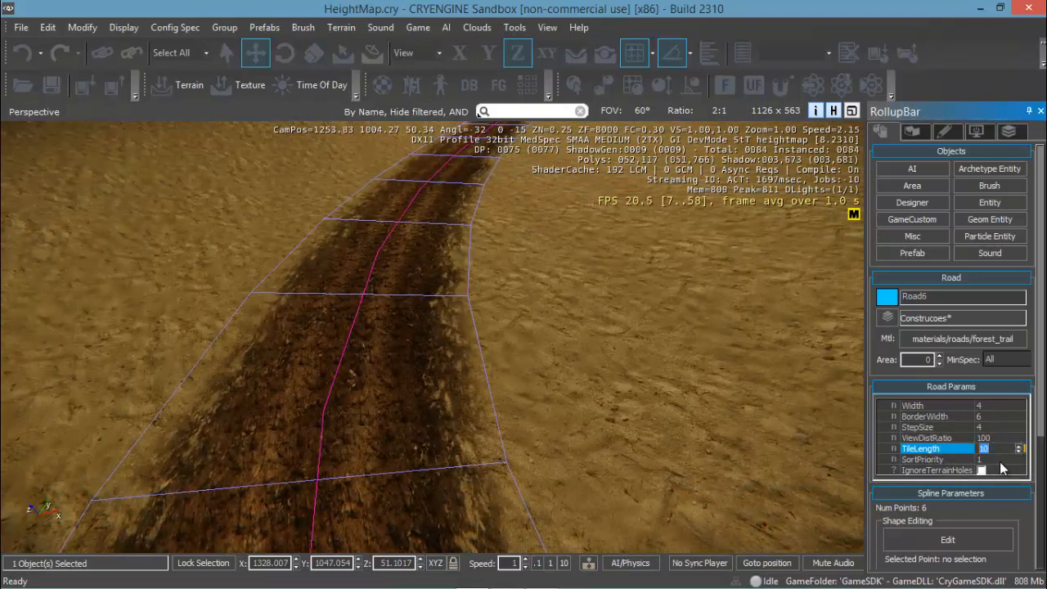
{"action": "type", "text": "1"}
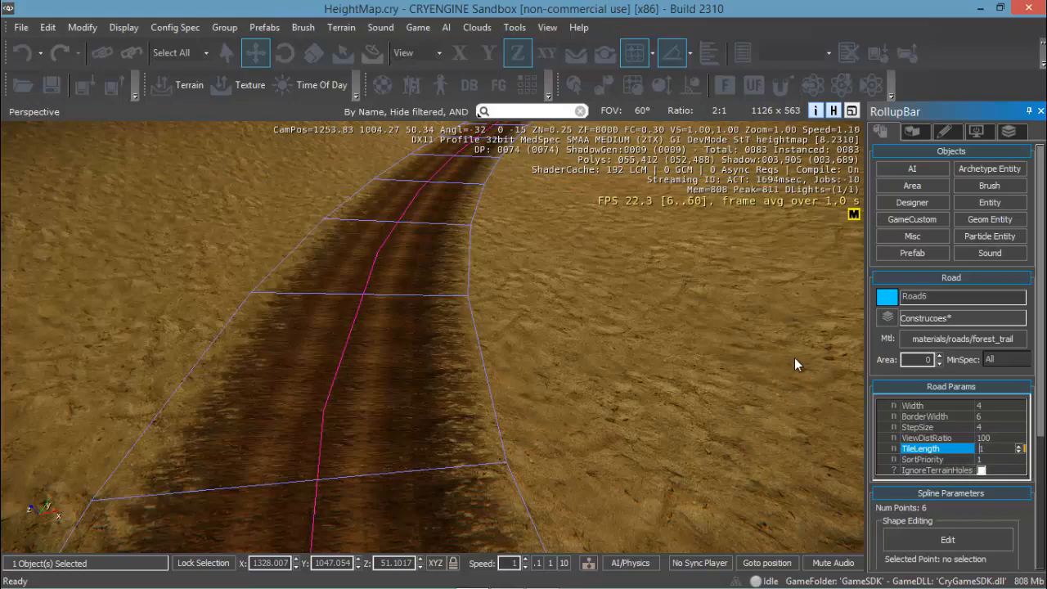
Select the long concrete road at its far curved end.
{"action": "middle_click_drag", "start_coordinate": [794, 358], "coordinate": [669, 478]}
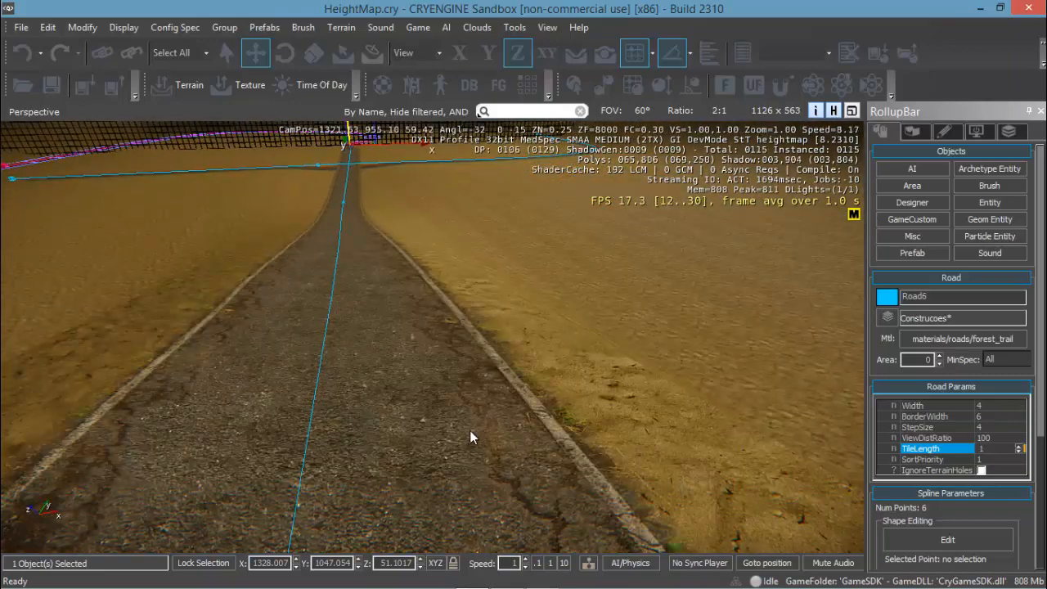
{"action": "key", "text": "s"}
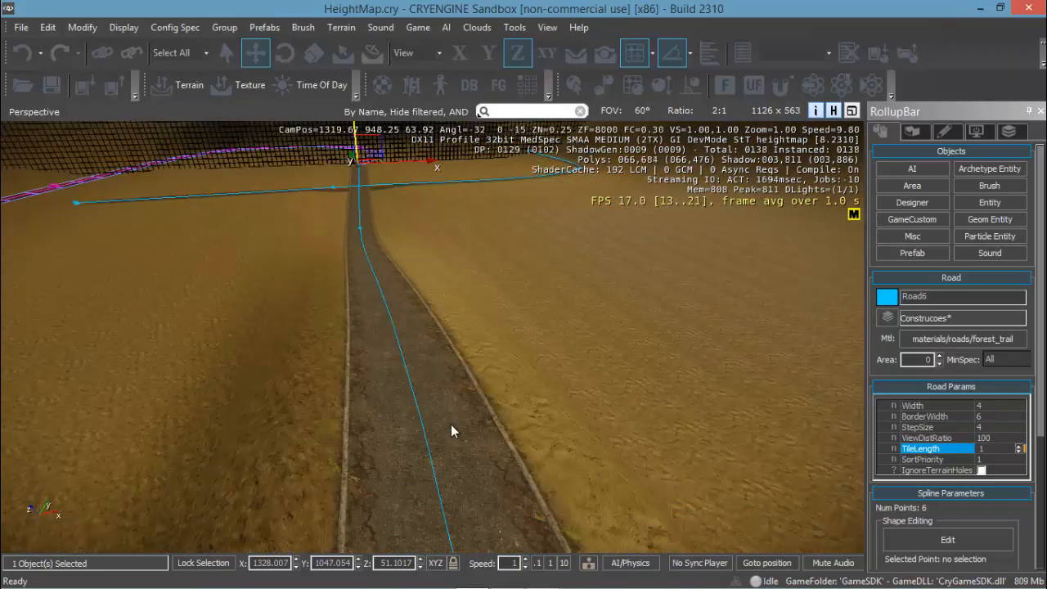
{"action": "key", "text": "w"}
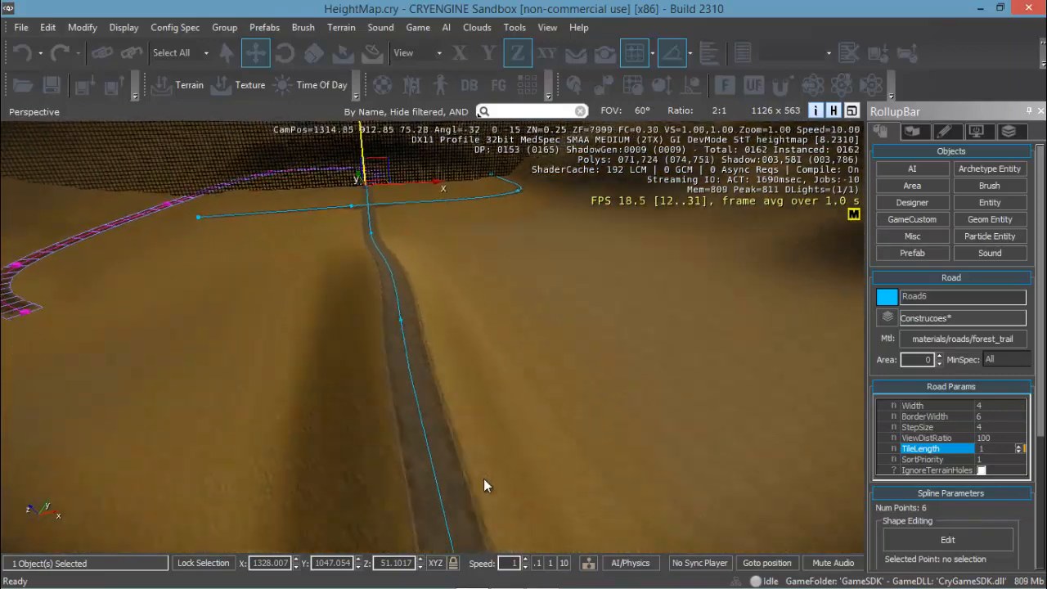
{"action": "key", "text": "s"}
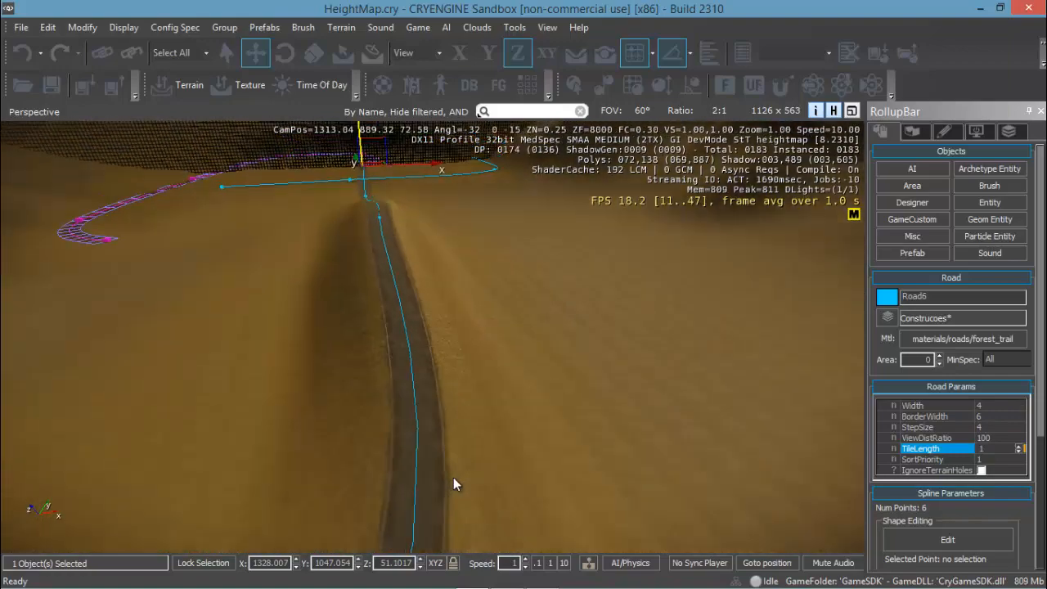
{"action": "key", "text": "w"}
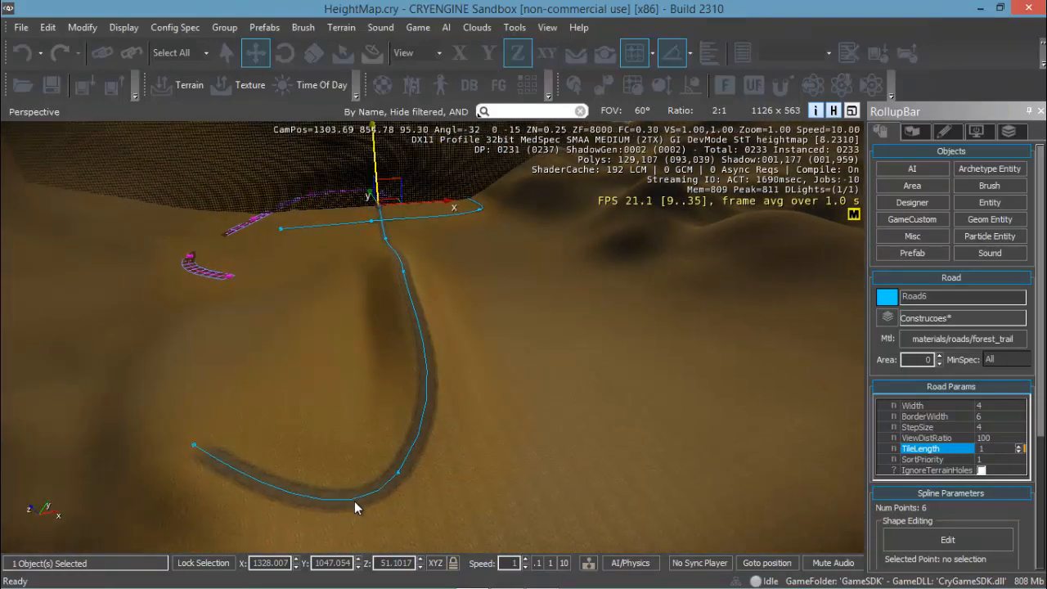
{"action": "key", "text": "w"}
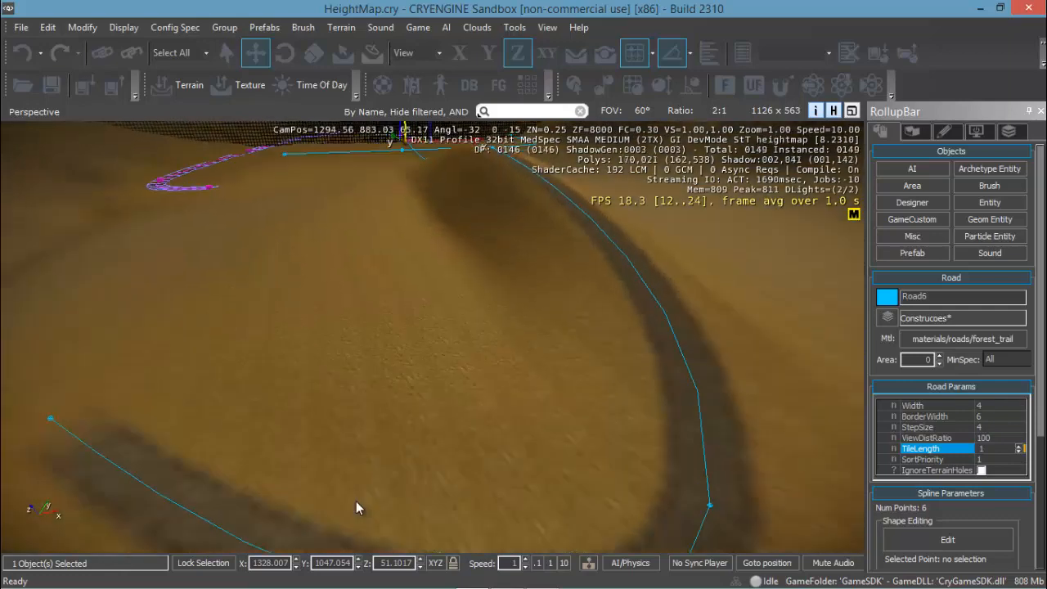
{"action": "middle_click_drag", "start_coordinate": [355, 501], "coordinate": [318, 476]}
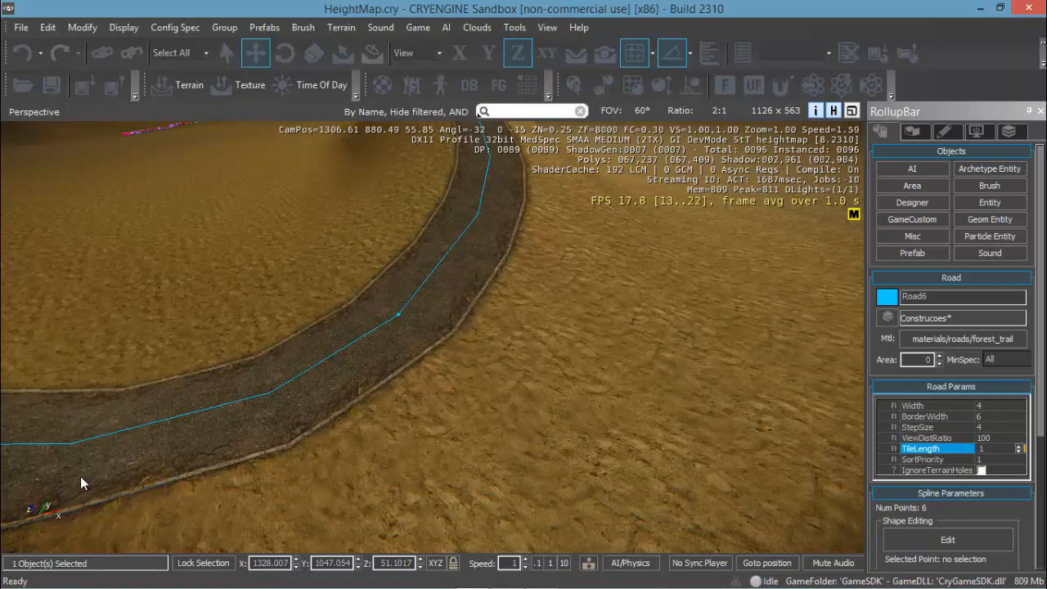
{"action": "left_click", "coordinate": [316, 363]}
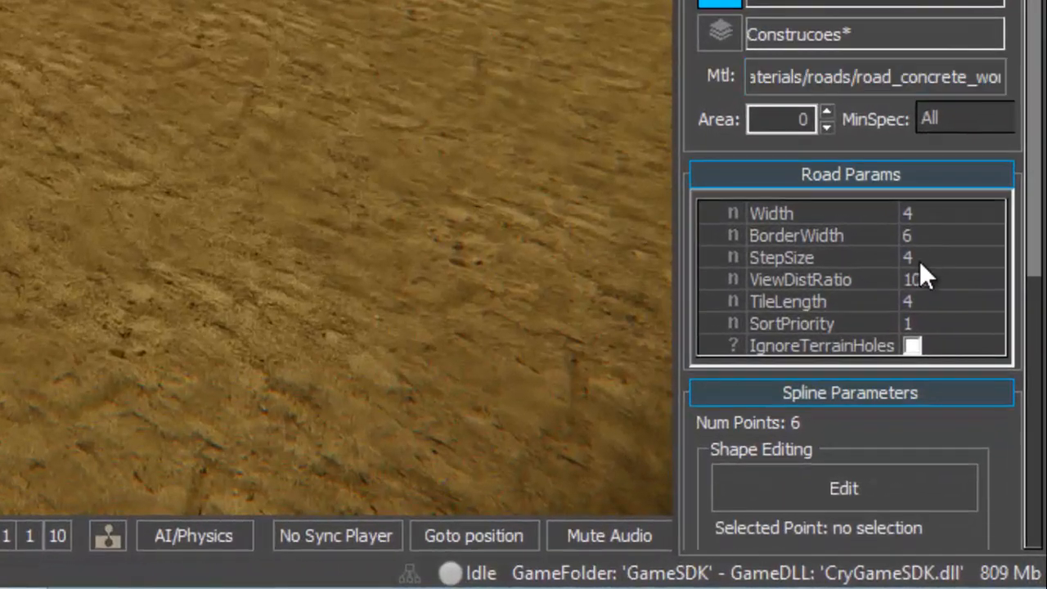
Try StepSize values of 1 and 10 on the concrete road and inspect its curve.
{"action": "left_click", "coordinate": [982, 421]}
{"action": "type", "text": "1"}
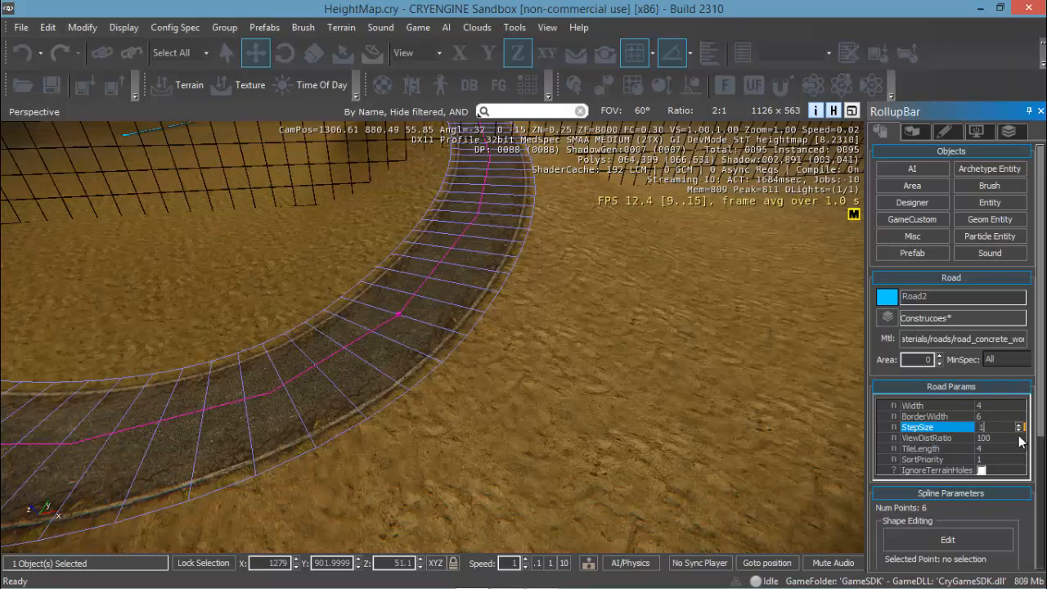
{"action": "type", "text": "0"}
{"action": "key", "text": "Return"}
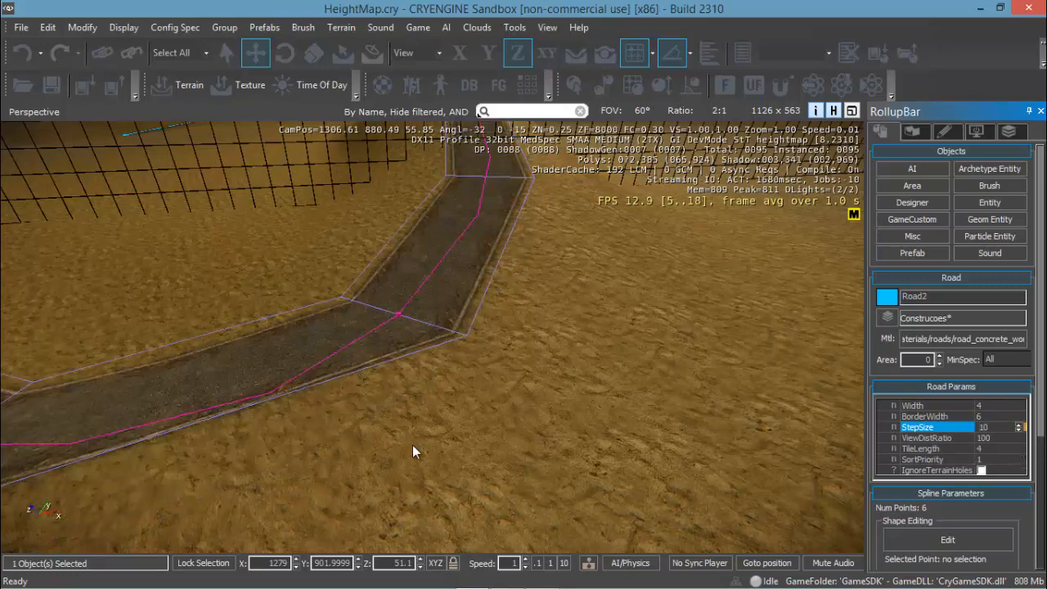
{"action": "mouse_move", "coordinate": [433, 421]}
{"action": "middle_mouse_down"}
{"action": "mouse_move", "coordinate": [468, 430]}
{"action": "mouse_move", "coordinate": [436, 421]}
{"action": "mouse_move", "coordinate": [451, 427]}
{"action": "middle_mouse_up"}
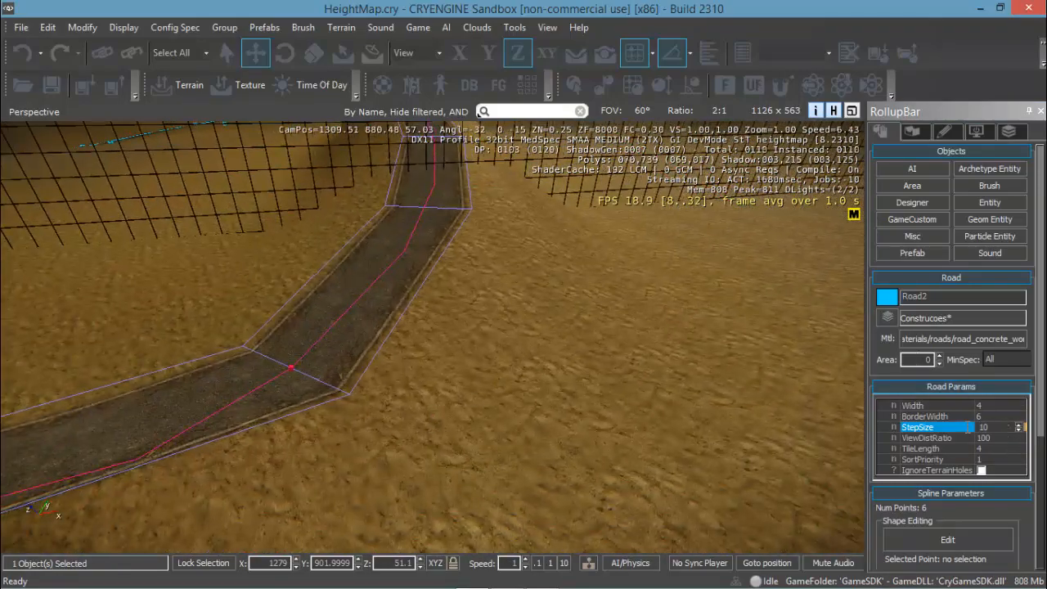
Set the concrete road's StepSize to 2 and align the terrain height map to it.
{"action": "left_click_drag", "start_coordinate": [989, 427], "coordinate": [968, 427]}
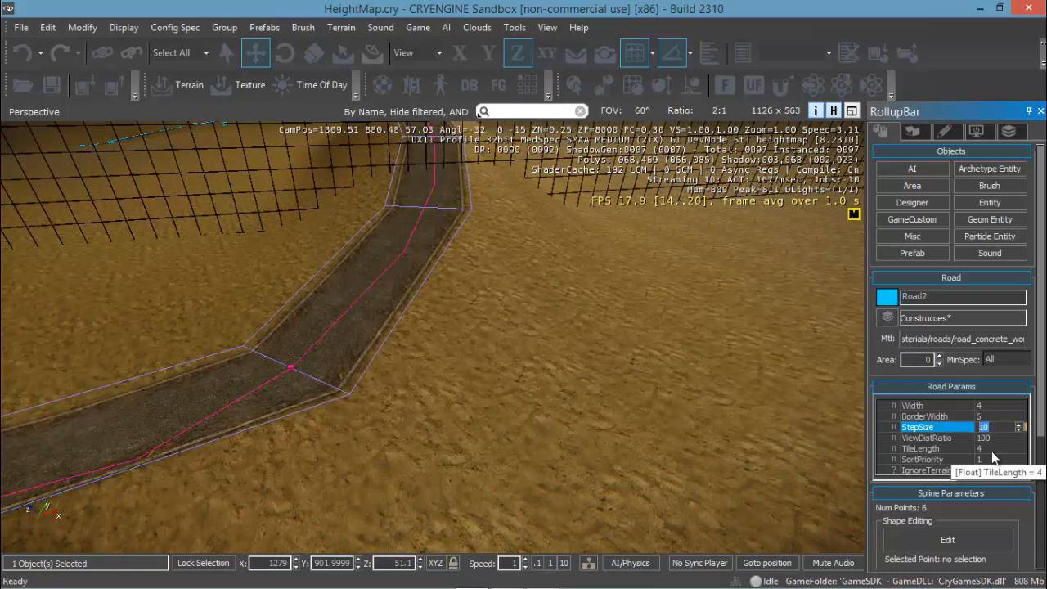
{"action": "type", "text": "2"}
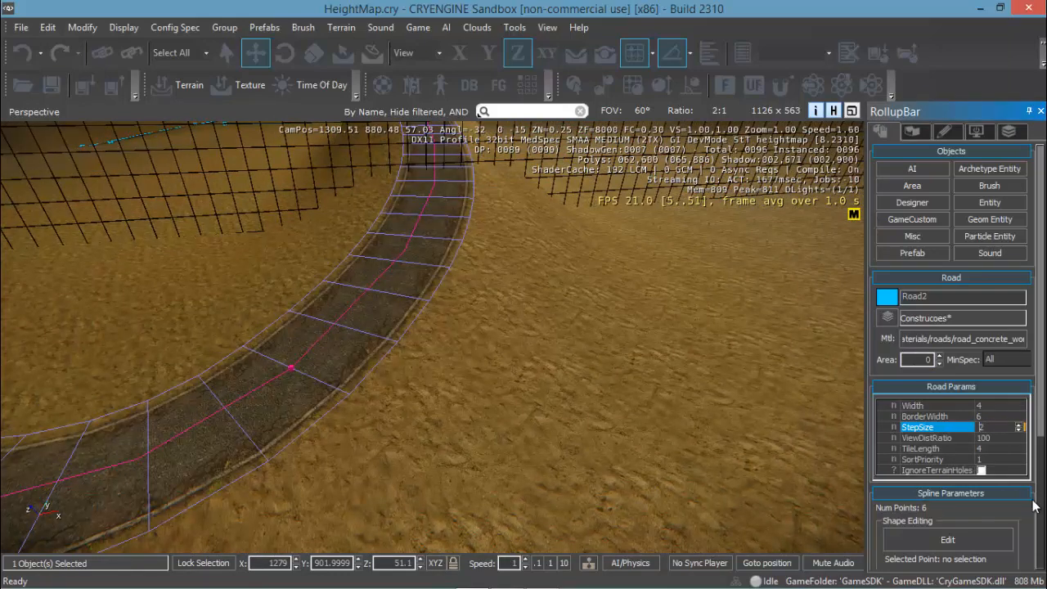
{"action": "scroll", "coordinate": [1043, 522], "scroll_direction": "down", "scroll_amount": 5}
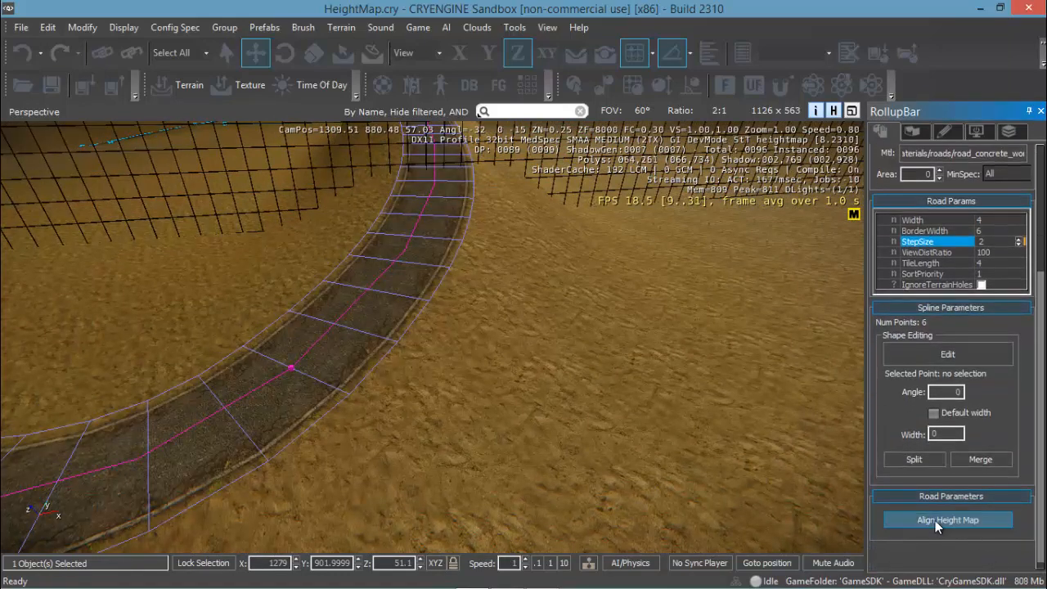
{"action": "left_click", "coordinate": [930, 521]}
Examine the road crossing, selecting the concrete road and the tanktracks road in turn to compare their parameters.
{"action": "scroll", "coordinate": [448, 449], "scroll_direction": "down", "scroll_amount": 5}
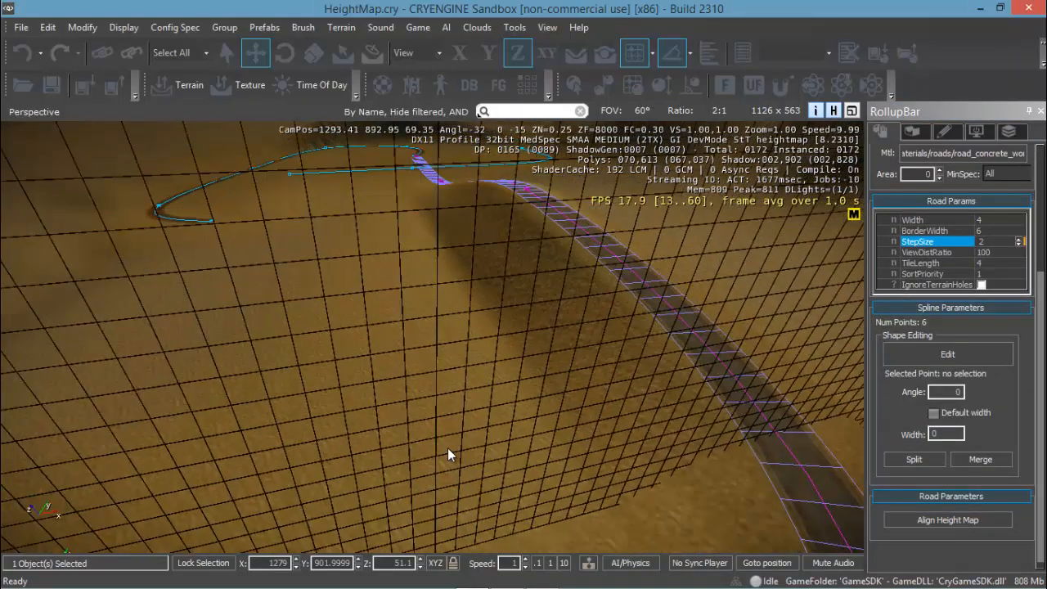
{"action": "scroll", "coordinate": [448, 447], "scroll_direction": "down", "scroll_amount": 3}
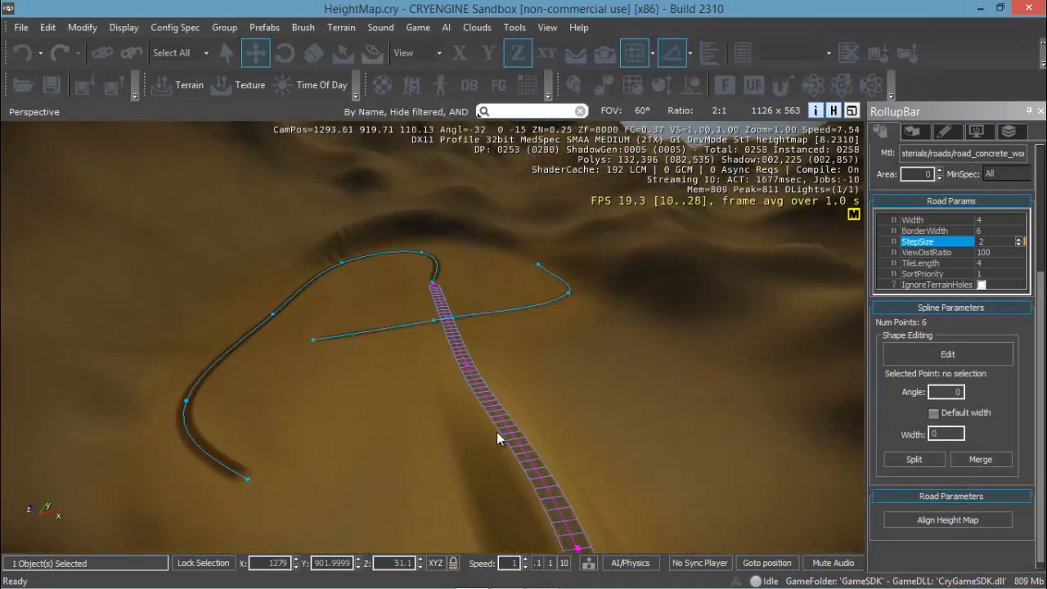
{"action": "key", "text": "w"}
{"action": "mouse_move", "coordinate": [442, 370]}
{"action": "right_mouse_down"}
{"action": "mouse_move", "coordinate": [436, 362]}
{"action": "mouse_move", "coordinate": [450, 376]}
{"action": "mouse_move", "coordinate": [459, 369]}
{"action": "mouse_move", "coordinate": [441, 364]}
{"action": "right_mouse_up"}
{"action": "key", "text": "w"}
{"action": "scroll", "coordinate": [441, 364], "scroll_direction": "down", "scroll_amount": 3}
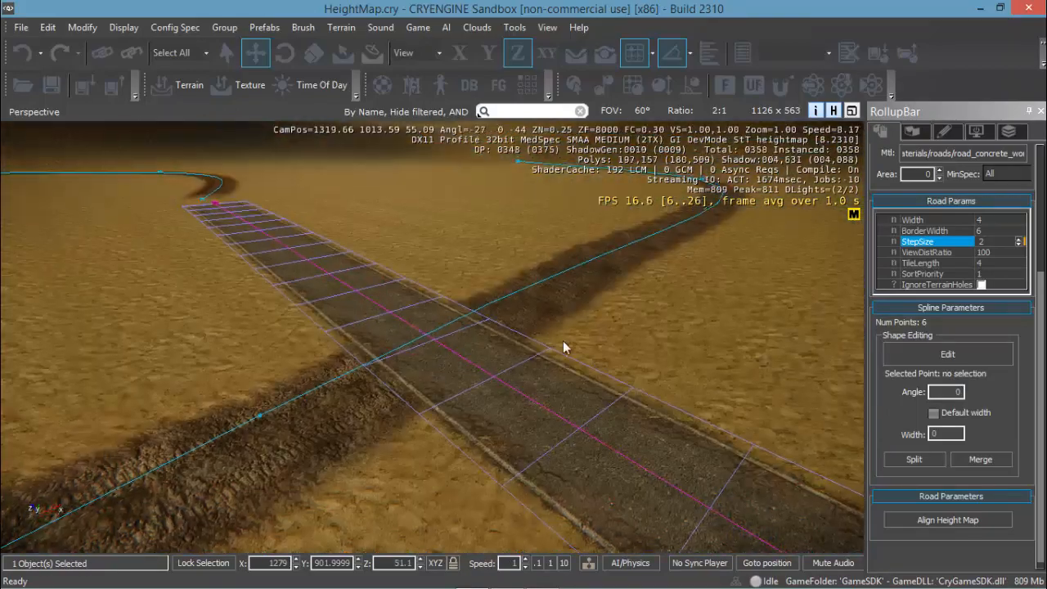
{"action": "left_click", "coordinate": [730, 333]}
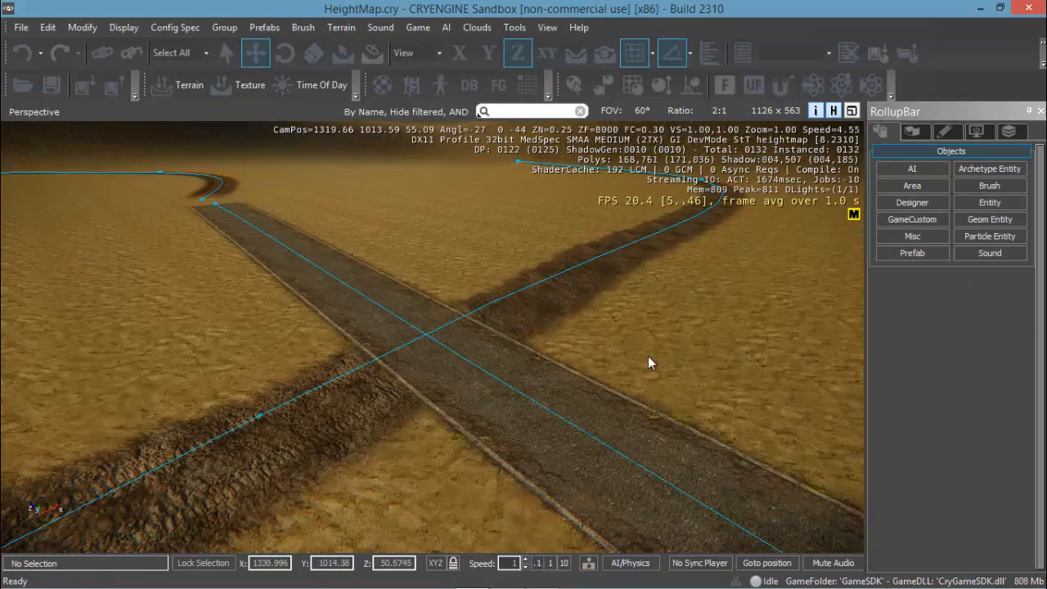
{"action": "left_click", "coordinate": [550, 414]}
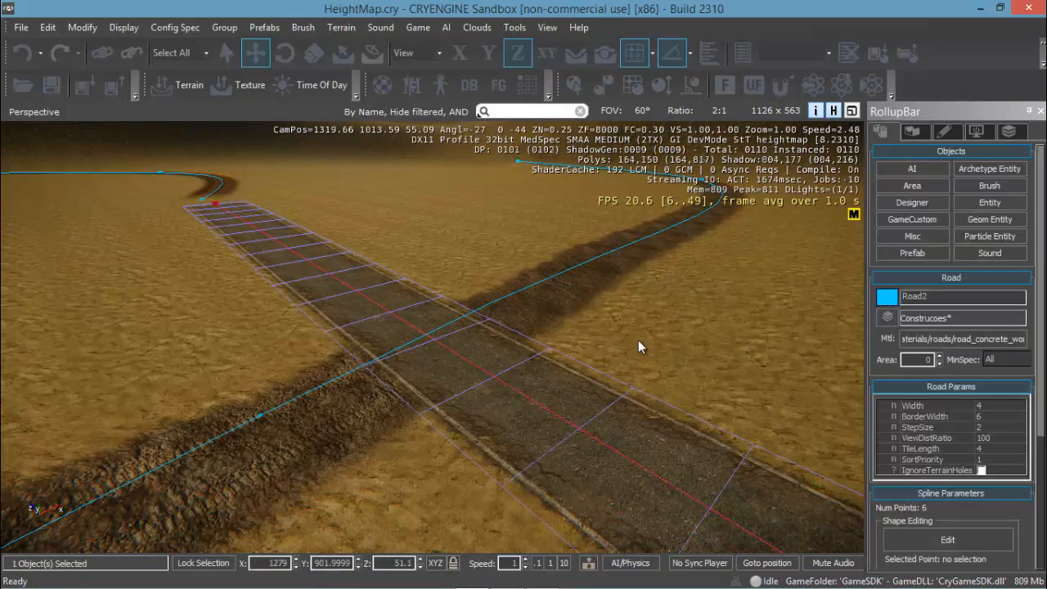
{"action": "left_click", "coordinate": [638, 340]}
{"action": "left_click", "coordinate": [535, 282]}
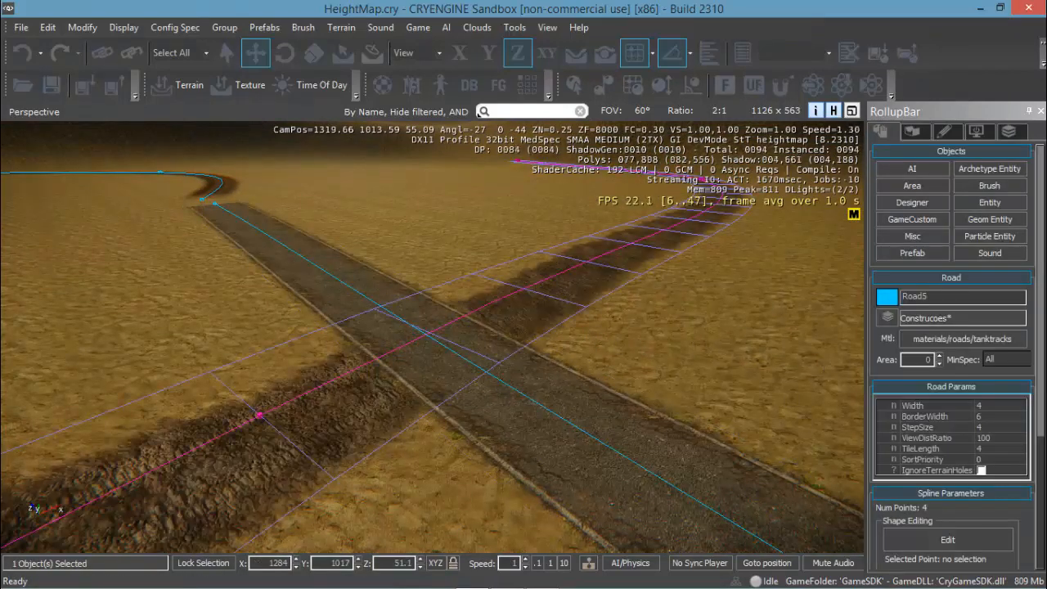
{"action": "left_click_drag", "start_coordinate": [1043, 404], "coordinate": [1043, 534]}
{"action": "left_click", "coordinate": [941, 345]}
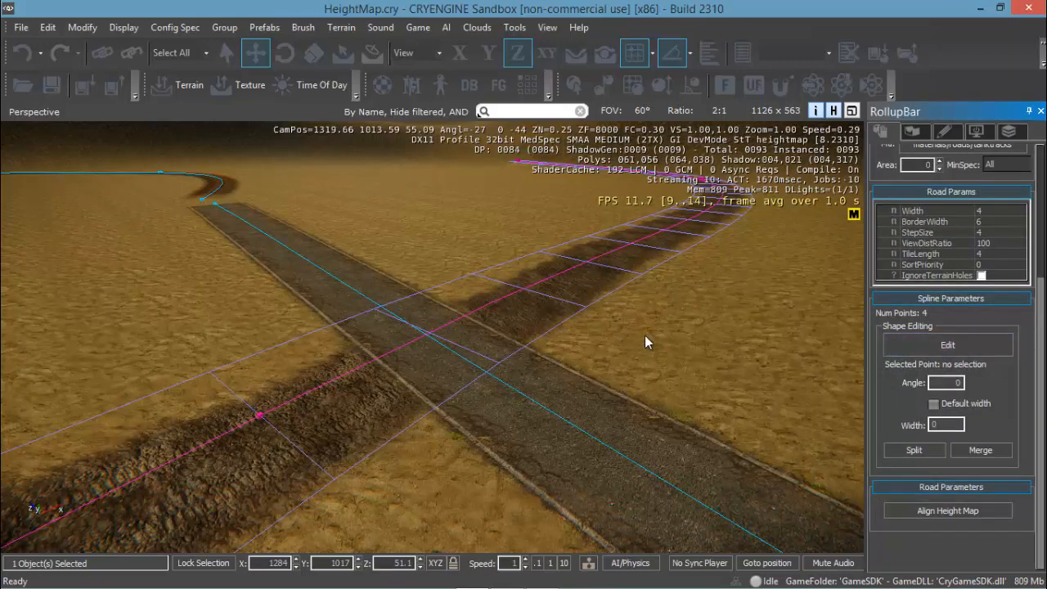
Raise point 4 of the concrete road to a Z of 52.1, align the terrain height map to the road and deselect it.
{"action": "right_click_drag", "start_coordinate": [644, 335], "coordinate": [551, 352]}
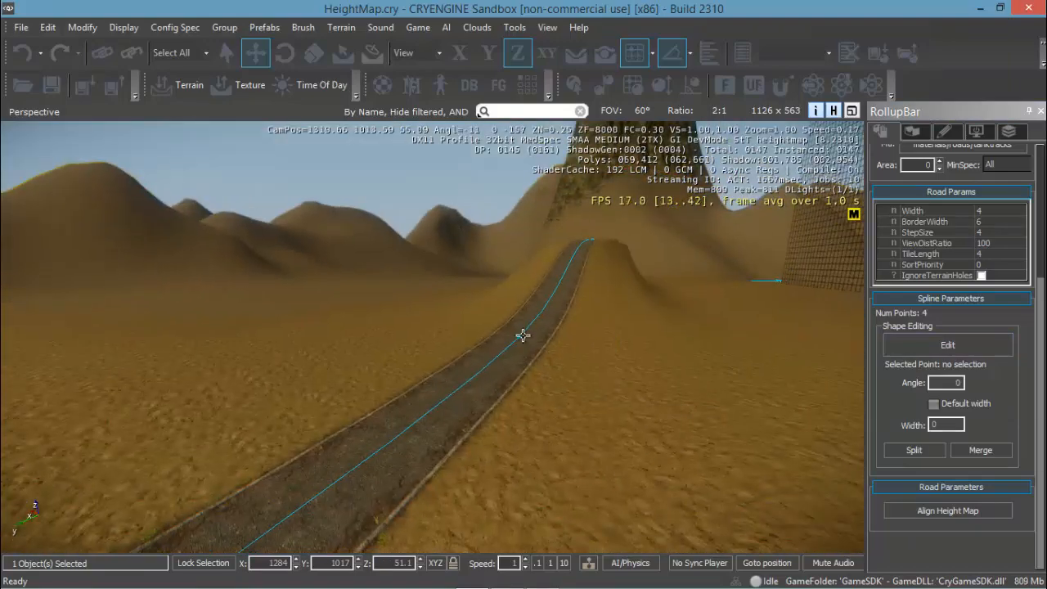
{"action": "left_click", "coordinate": [519, 338]}
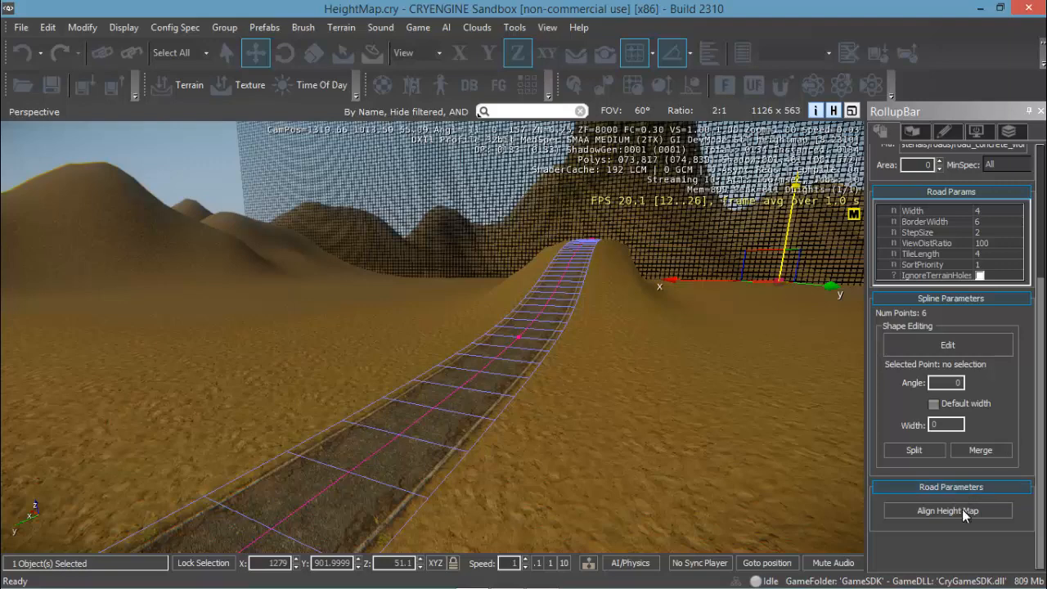
{"action": "left_click", "coordinate": [942, 346]}
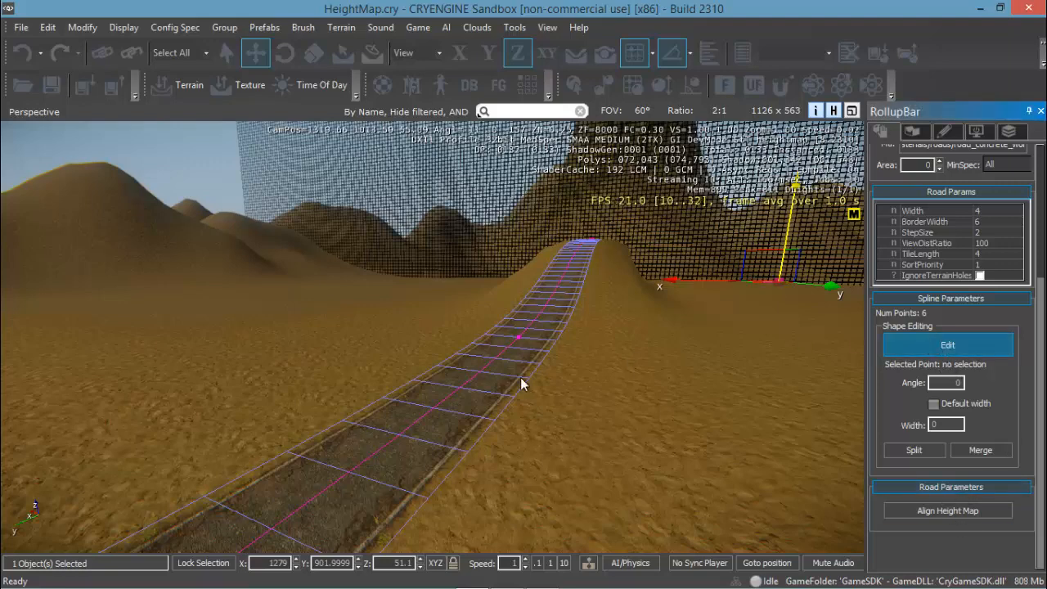
{"action": "left_click", "coordinate": [520, 340]}
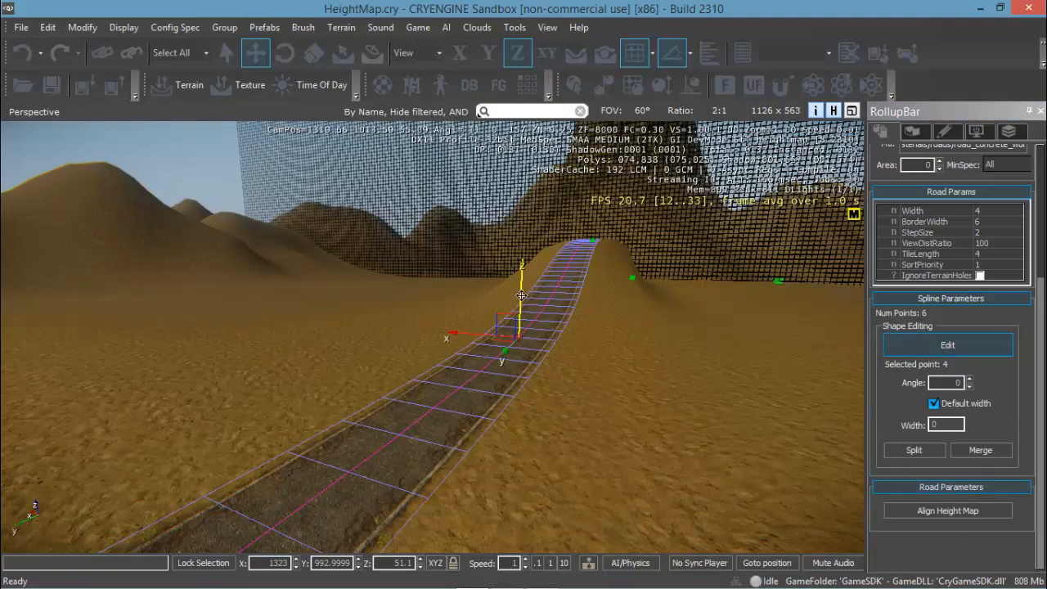
{"action": "left_click_drag", "start_coordinate": [519, 264], "coordinate": [522, 246]}
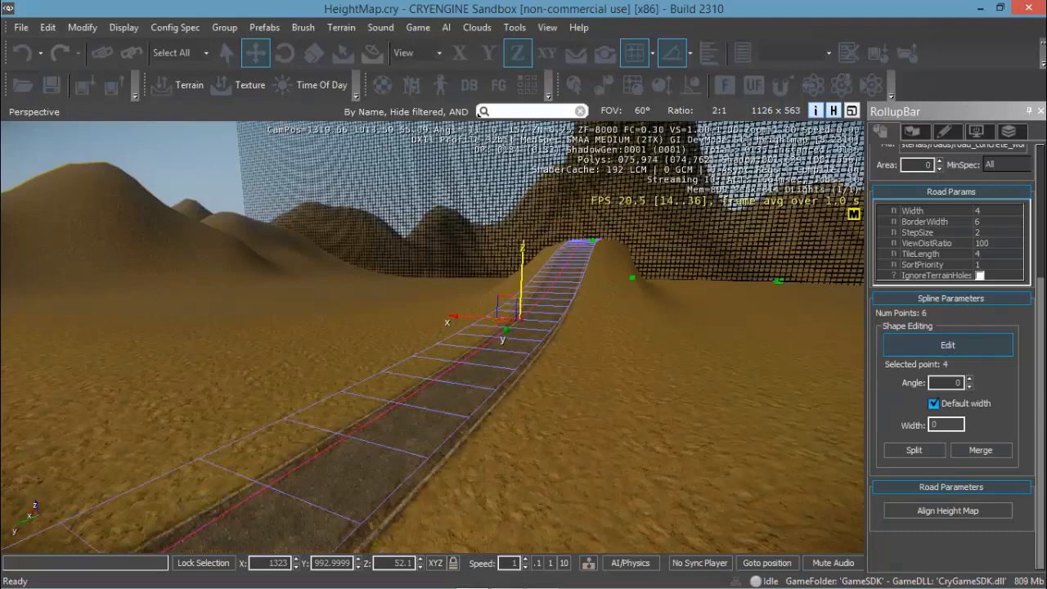
{"action": "left_click", "coordinate": [960, 510]}
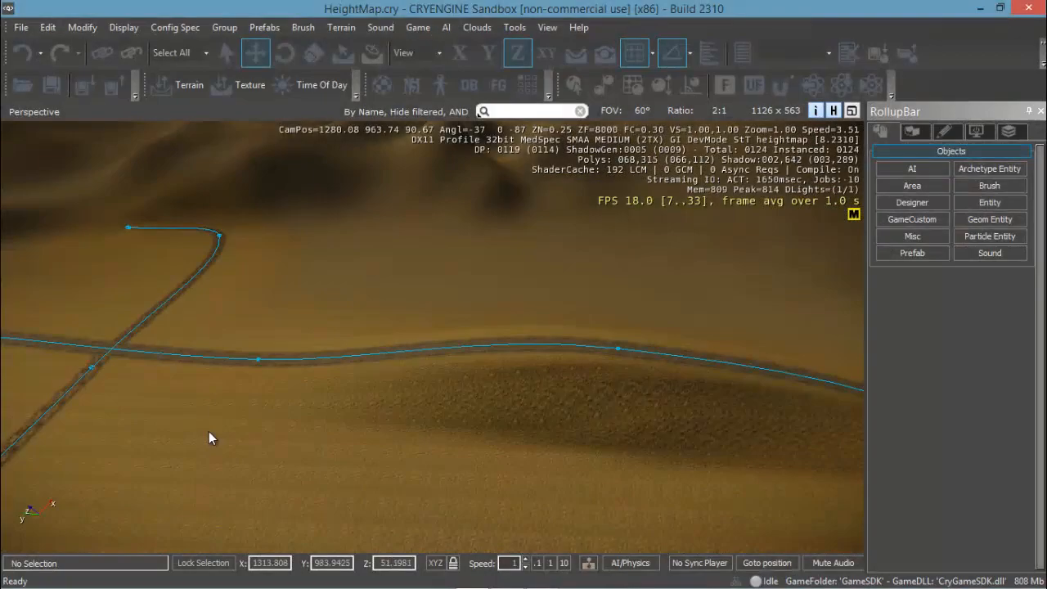
{"action": "scroll", "coordinate": [209, 432], "scroll_direction": "up", "scroll_amount": 16}
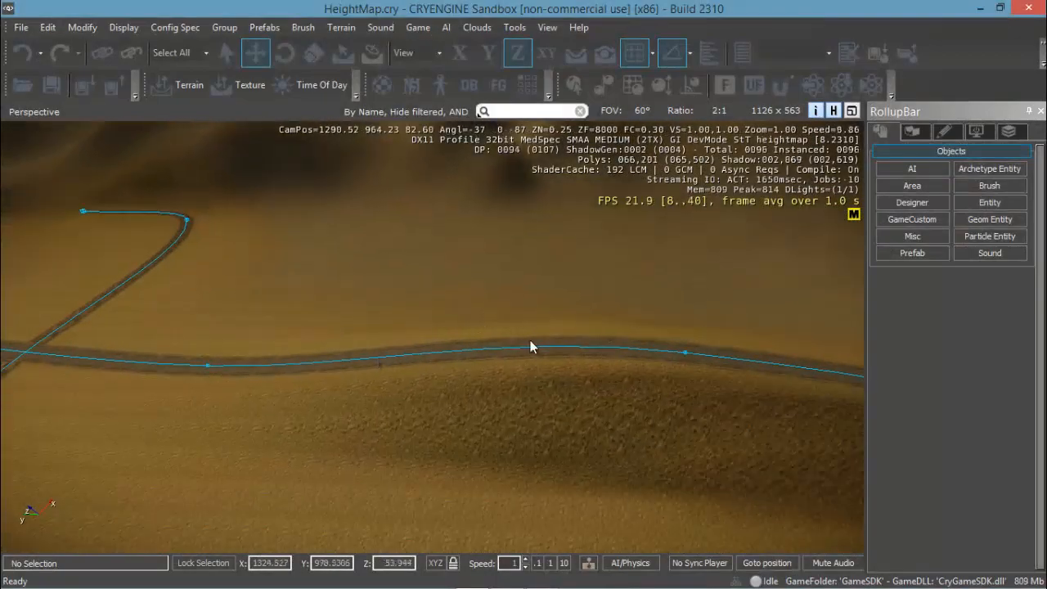
Split the concrete road at its spline point along the ridge above the dark slope.
{"action": "left_click", "coordinate": [740, 355]}
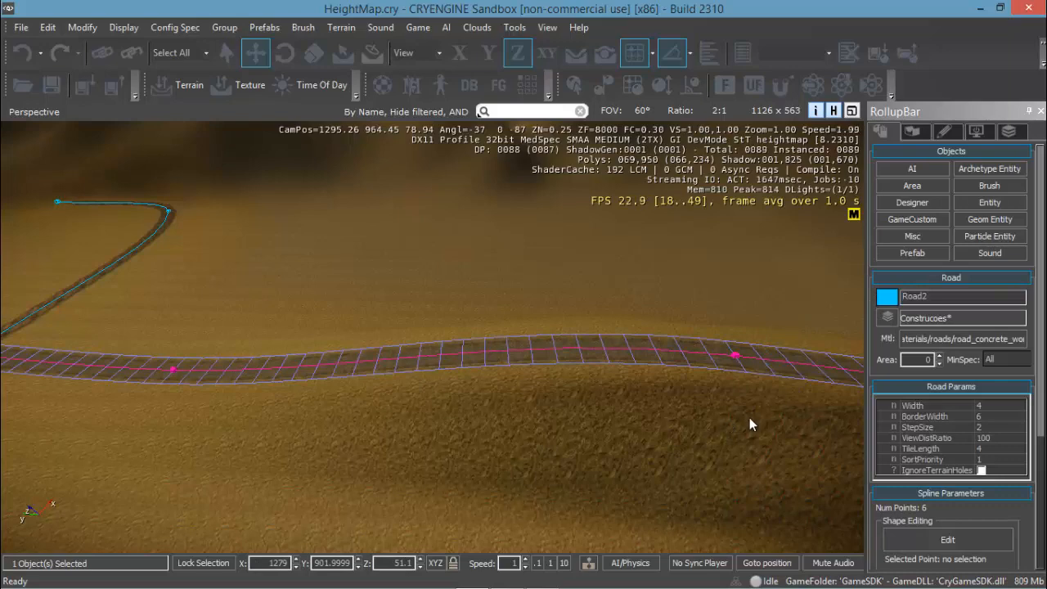
{"action": "right_click_drag", "start_coordinate": [749, 418], "coordinate": [727, 417]}
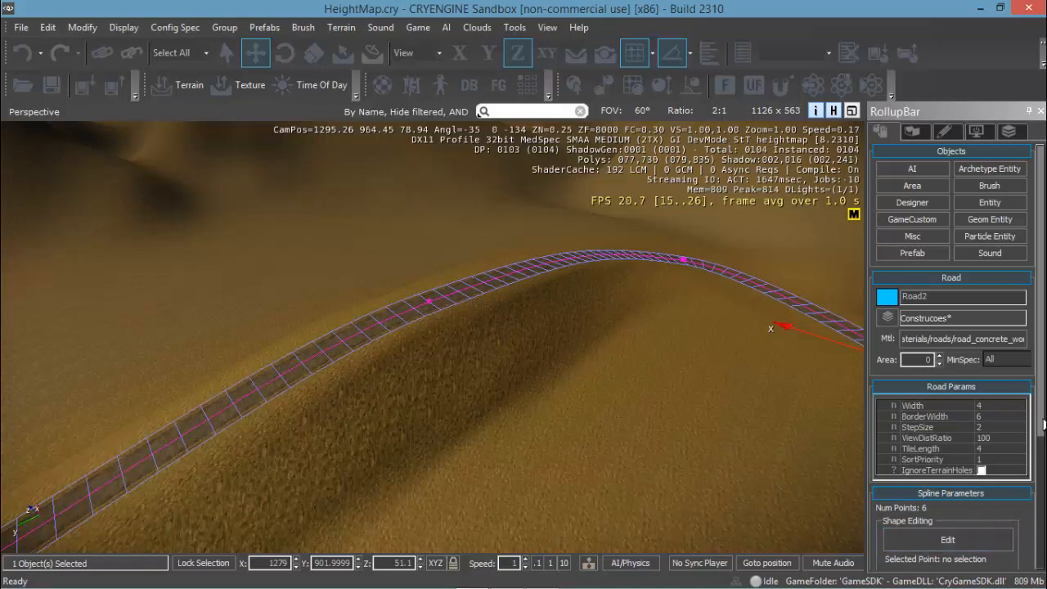
{"action": "left_click_drag", "start_coordinate": [1039, 413], "coordinate": [1039, 545]}
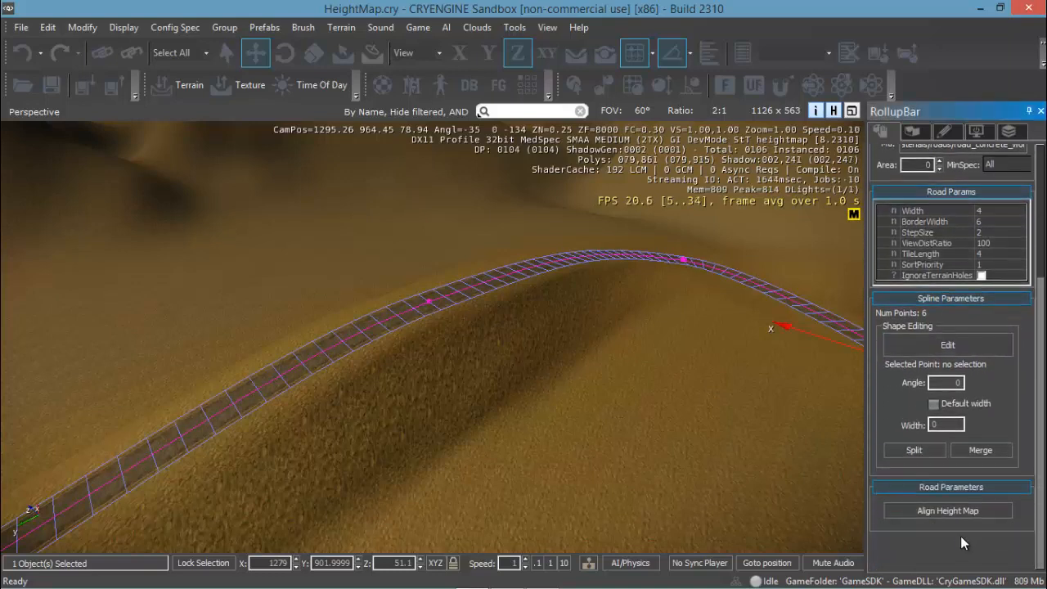
{"action": "left_click", "coordinate": [916, 451]}
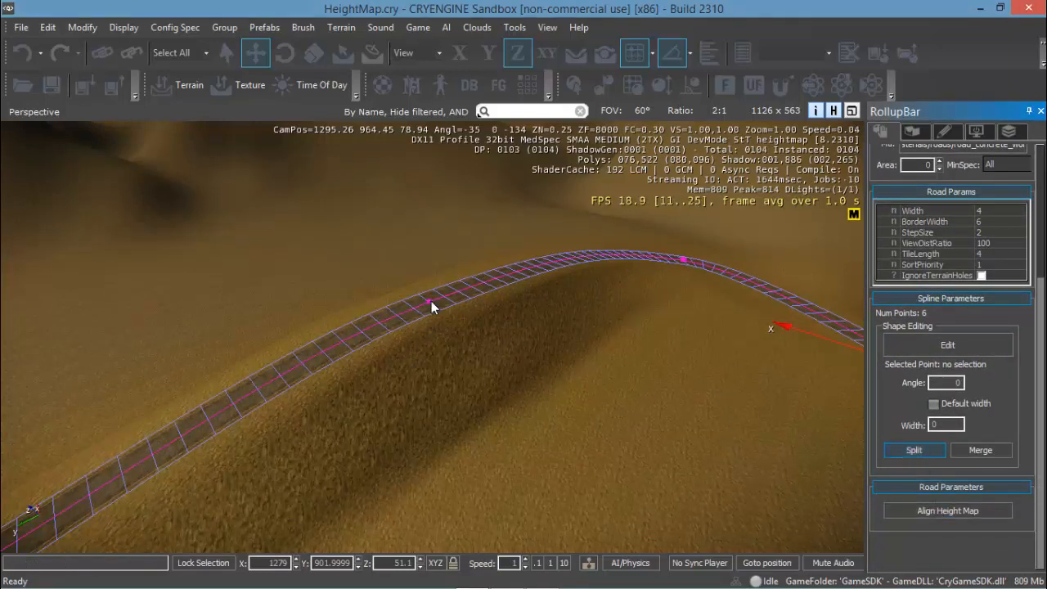
{"action": "left_click", "coordinate": [431, 304]}
Move the split-off concrete road segment along Y to 945.6238, opening a gap from the other segment.
{"action": "scroll", "coordinate": [528, 329], "scroll_direction": "up", "scroll_amount": 16}
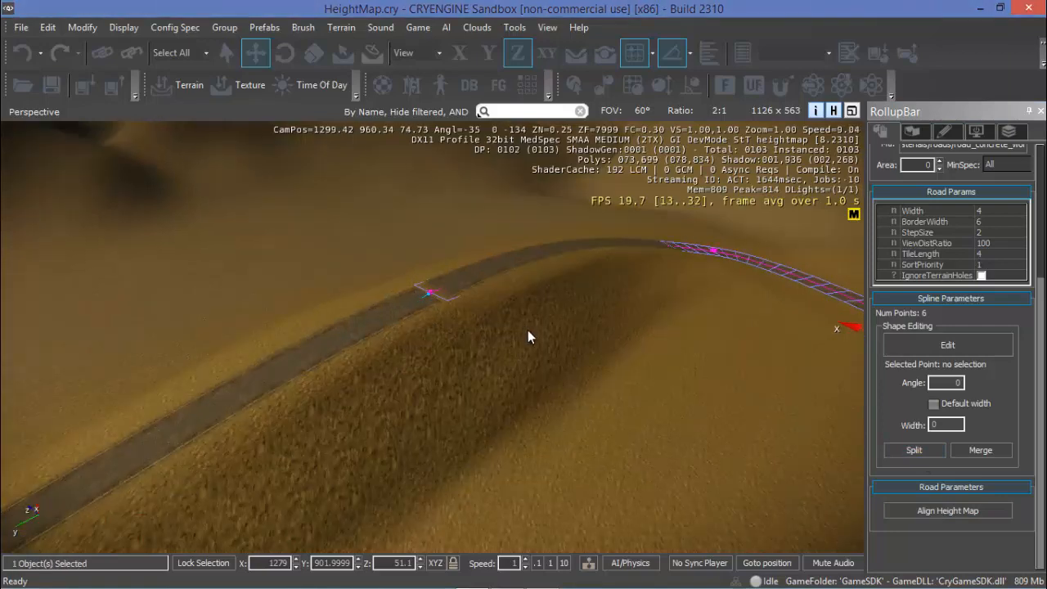
{"action": "middle_click_drag", "start_coordinate": [600, 299], "coordinate": [722, 348]}
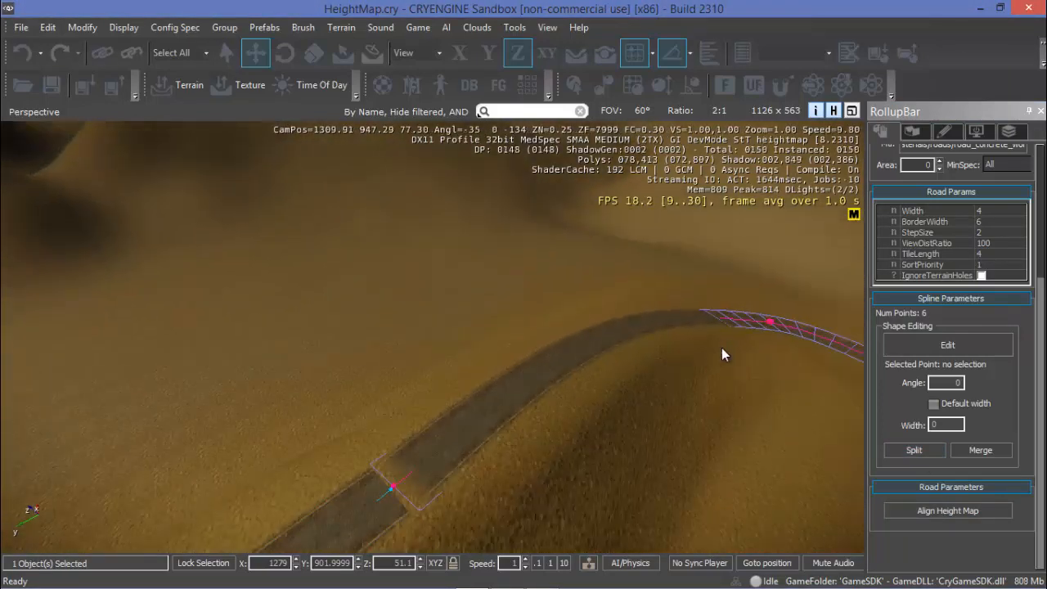
{"action": "right_click_drag", "start_coordinate": [721, 348], "coordinate": [639, 382]}
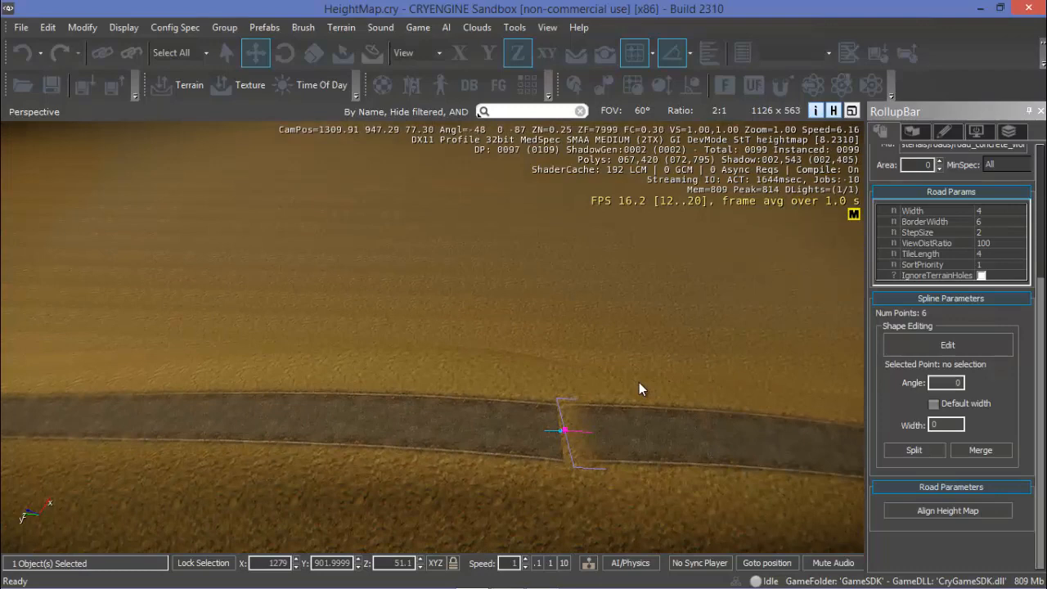
{"action": "middle_click_drag", "start_coordinate": [639, 382], "coordinate": [635, 456]}
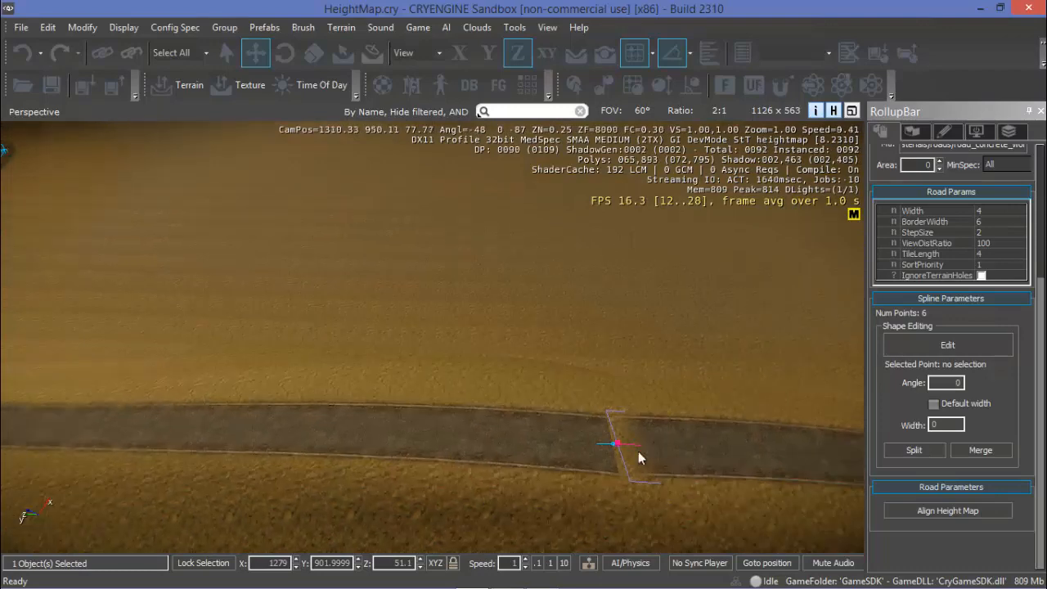
{"action": "left_click", "coordinate": [619, 442]}
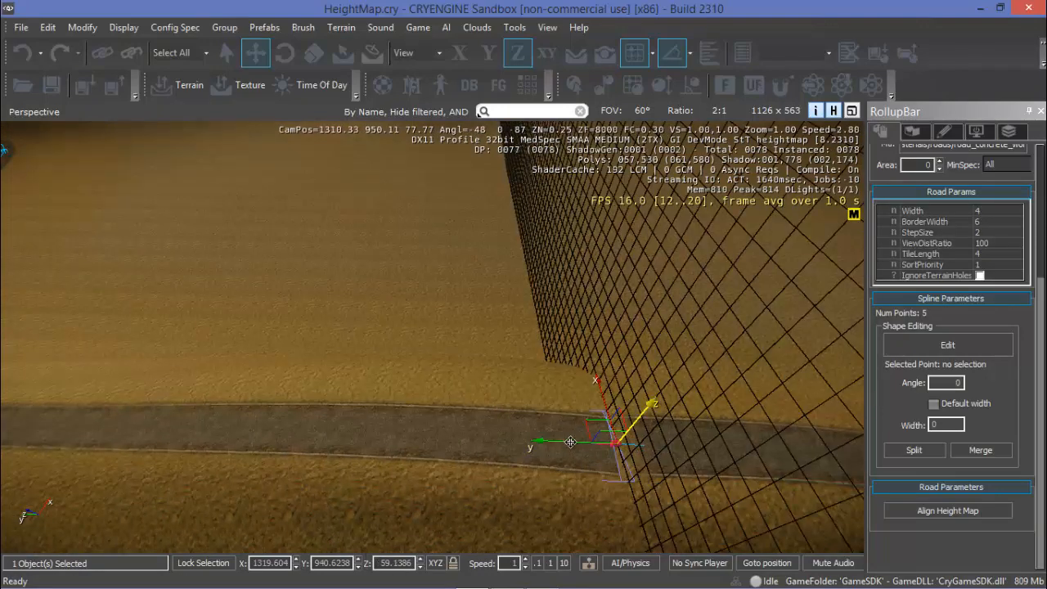
{"action": "left_click_drag", "start_coordinate": [570, 441], "coordinate": [497, 439]}
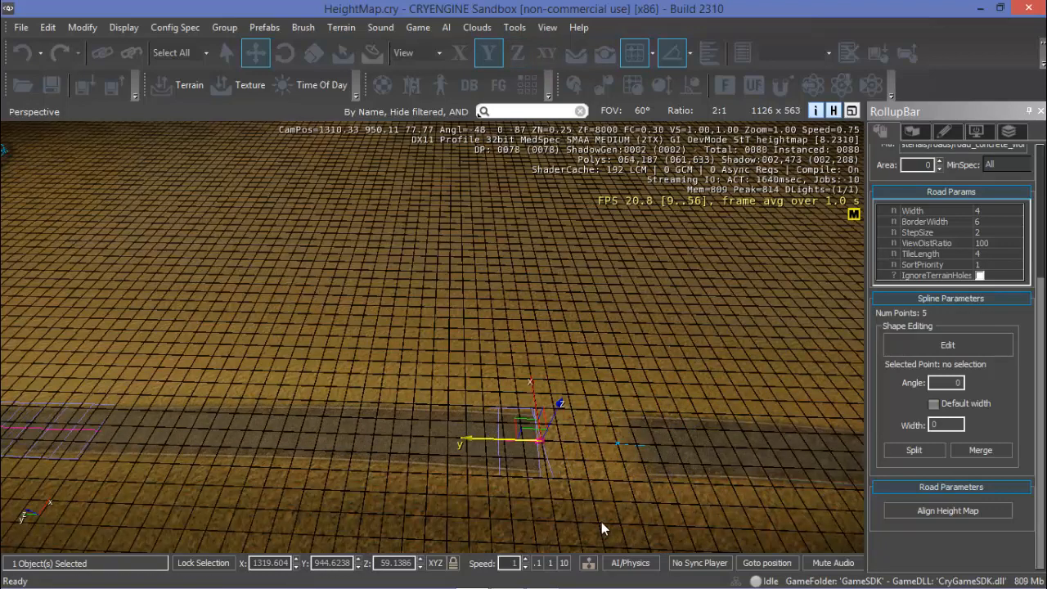
{"action": "left_click", "coordinate": [546, 443]}
{"action": "left_click", "coordinate": [546, 440]}
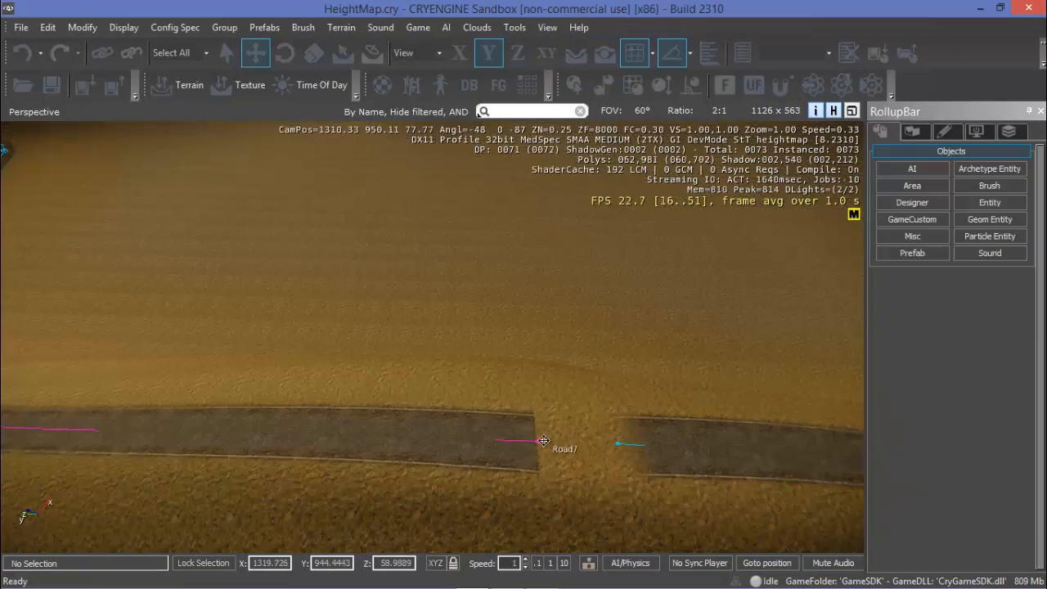
{"action": "left_click_drag", "start_coordinate": [491, 438], "coordinate": [471, 440]}
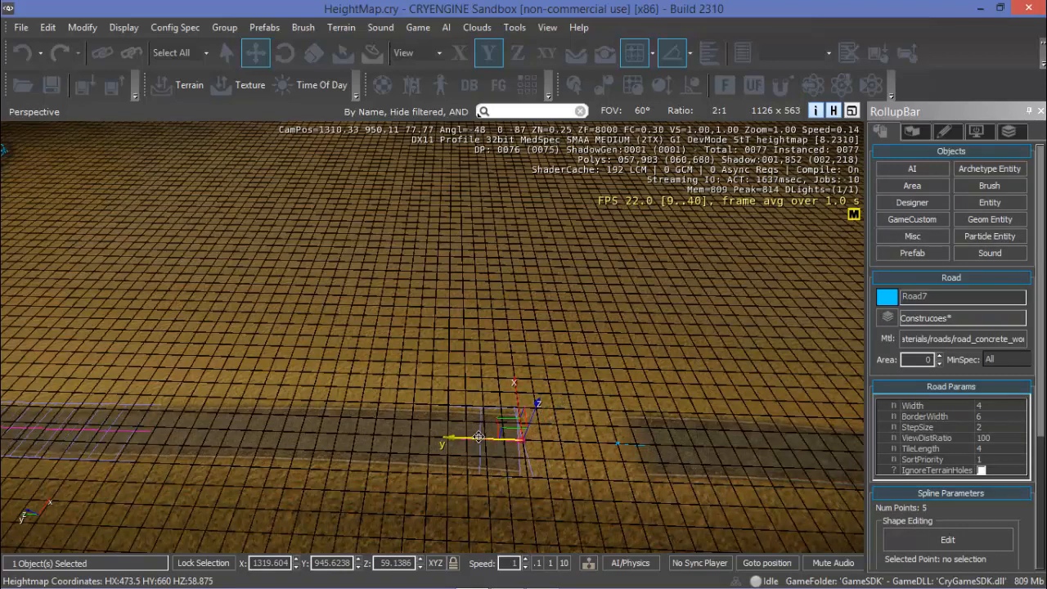
Edit the other concrete road segment's shape and pull its end point 3 back from the gap to a Y of 934.6238.
{"action": "left_click", "coordinate": [616, 440]}
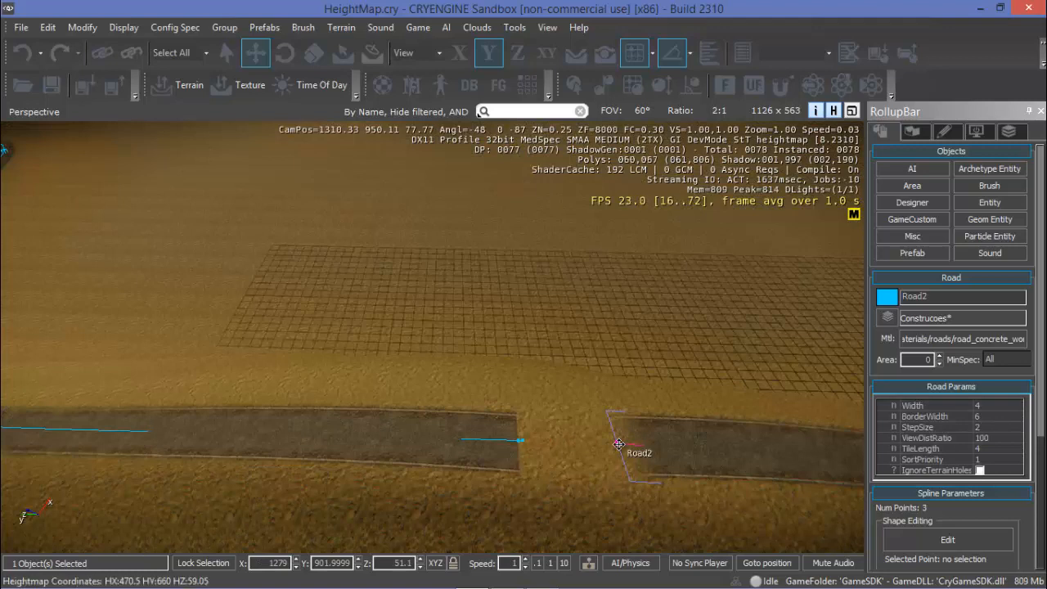
{"action": "left_click", "coordinate": [981, 532]}
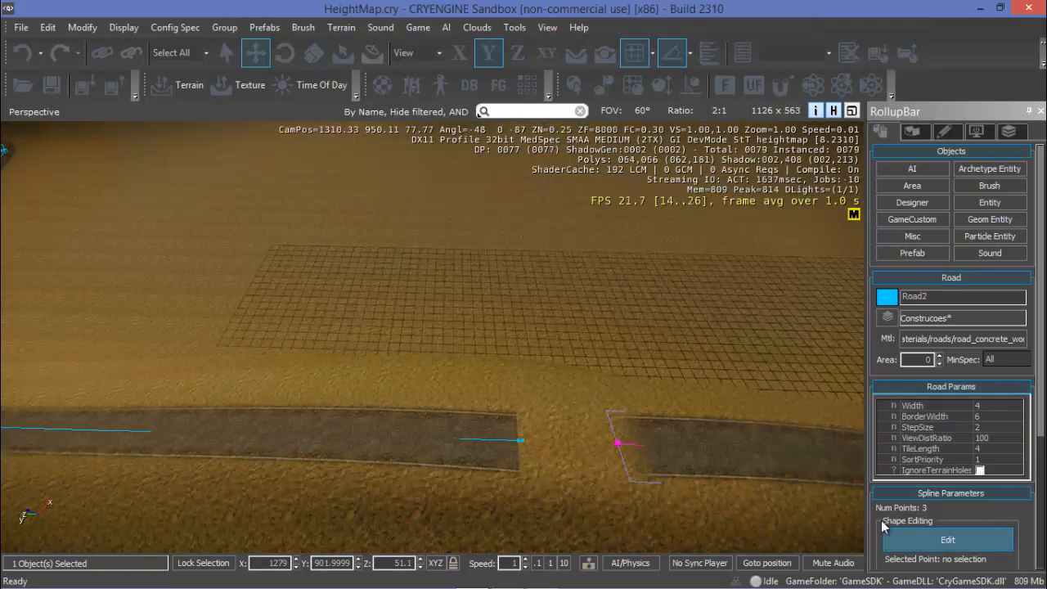
{"action": "left_click", "coordinate": [617, 444]}
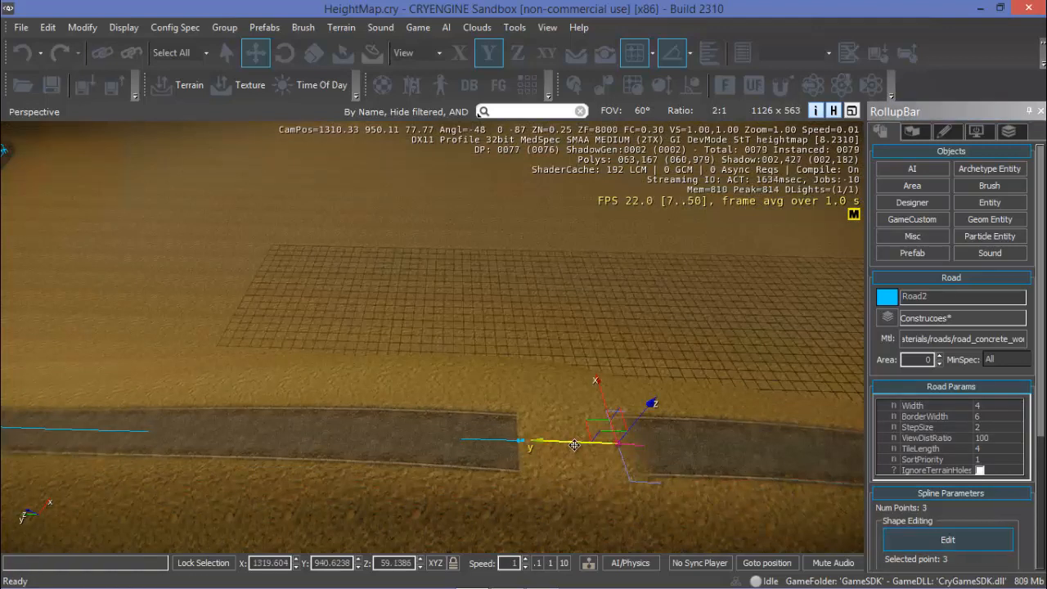
{"action": "left_click_drag", "start_coordinate": [597, 446], "coordinate": [692, 454]}
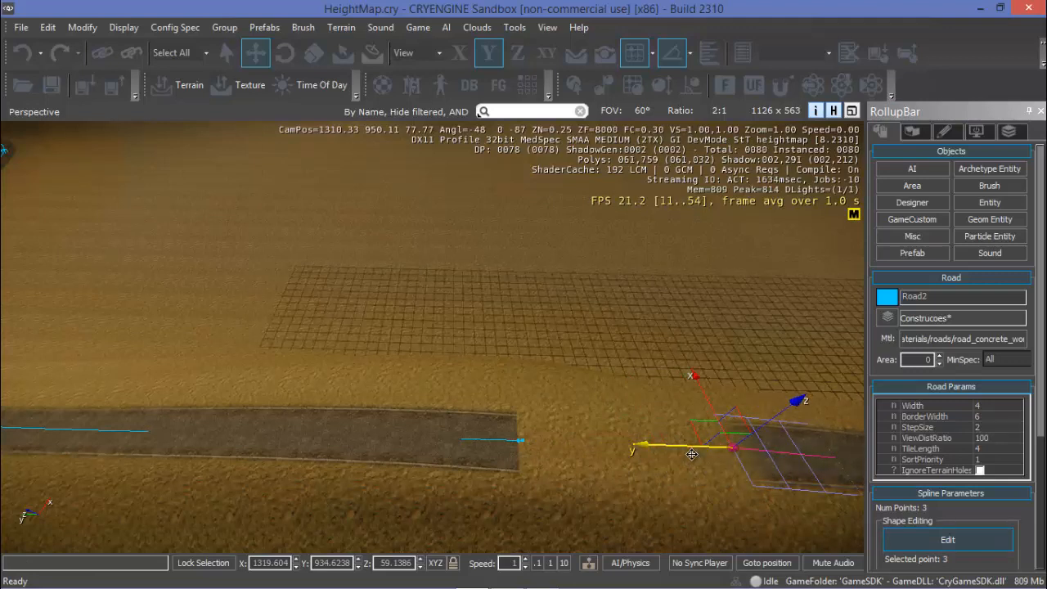
{"action": "left_click", "coordinate": [665, 486]}
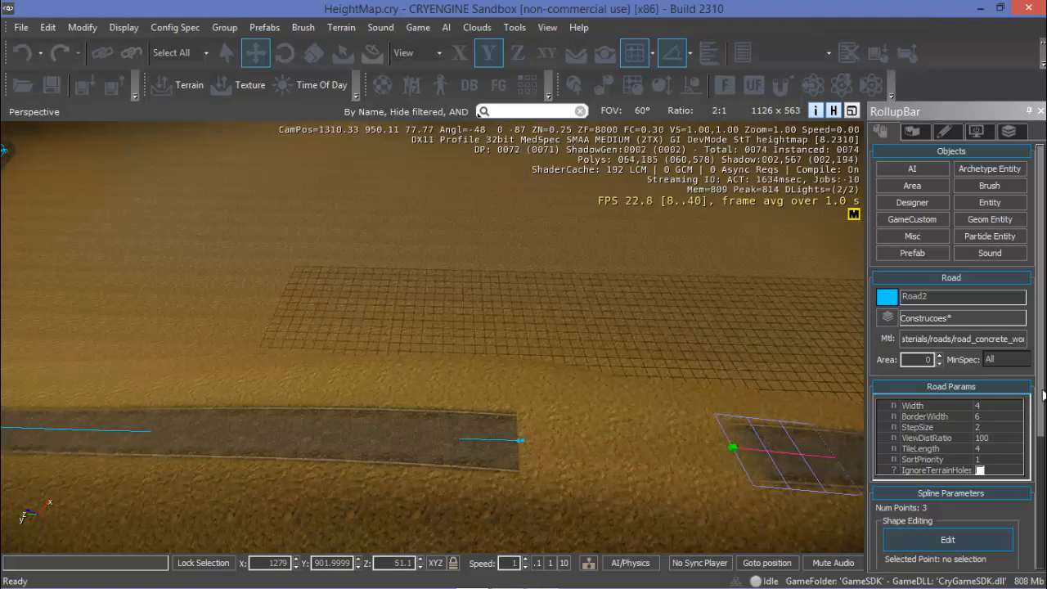
{"action": "scroll", "coordinate": [1042, 396], "scroll_direction": "down", "scroll_amount": 5}
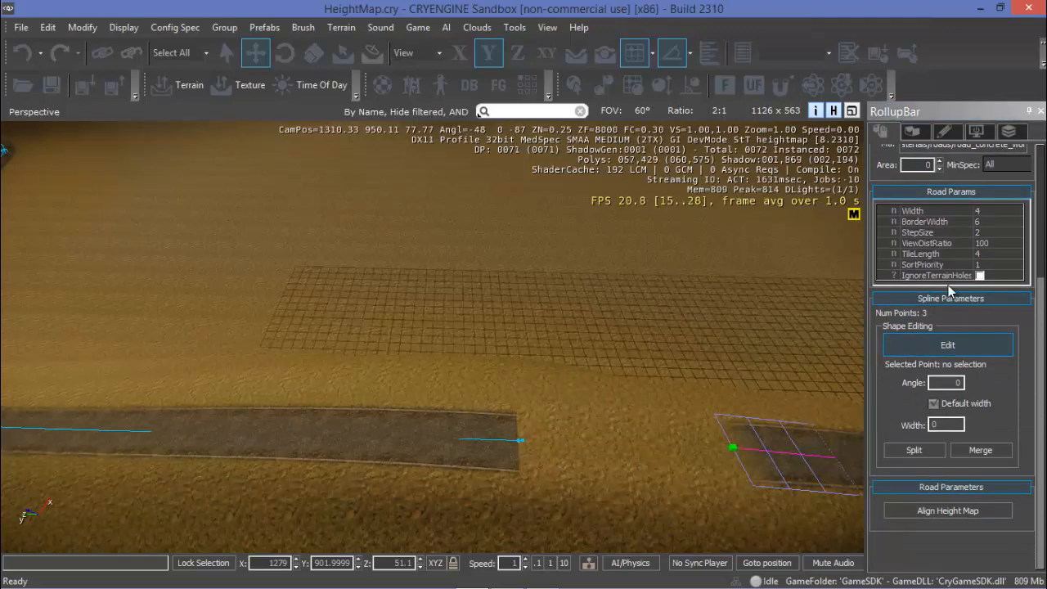
Carve a trench through the terrain between the two road ends with the Rise/Lower brush at an outside radius of 2.
{"action": "left_click", "coordinate": [915, 131]}
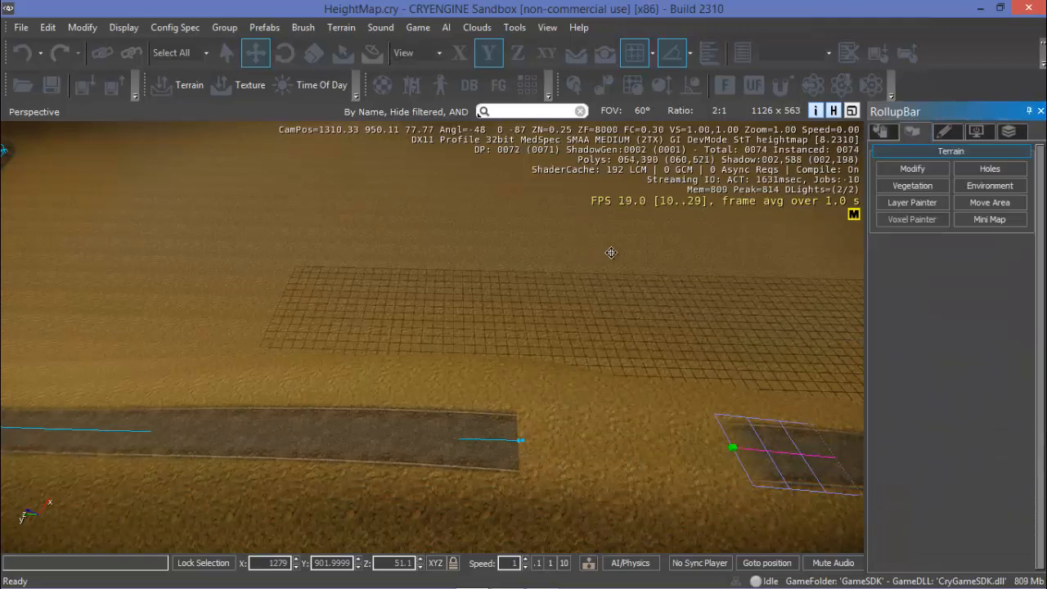
{"action": "left_click", "coordinate": [915, 168]}
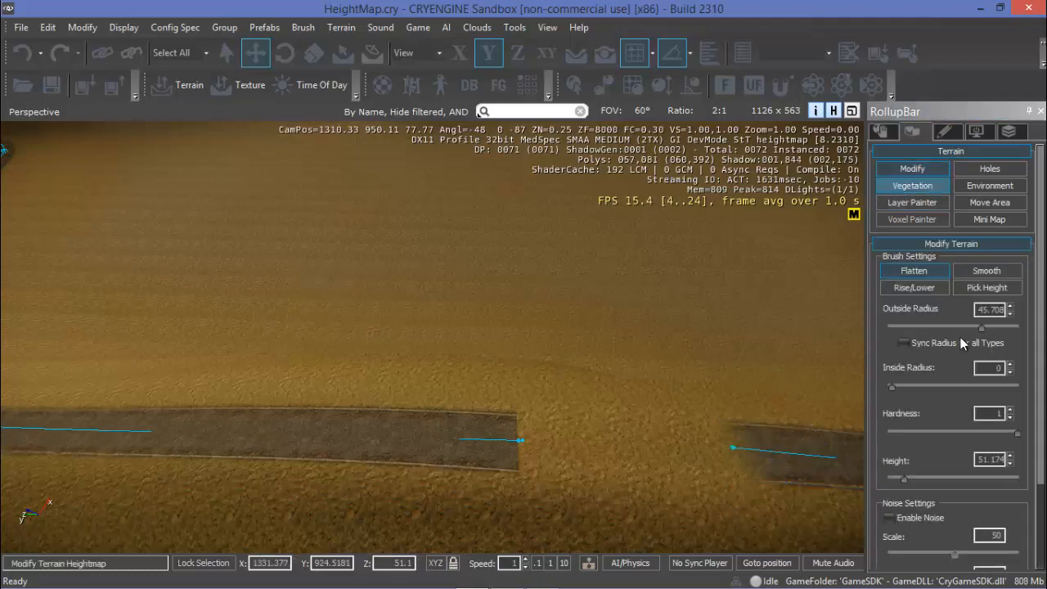
{"action": "left_click", "coordinate": [924, 288]}
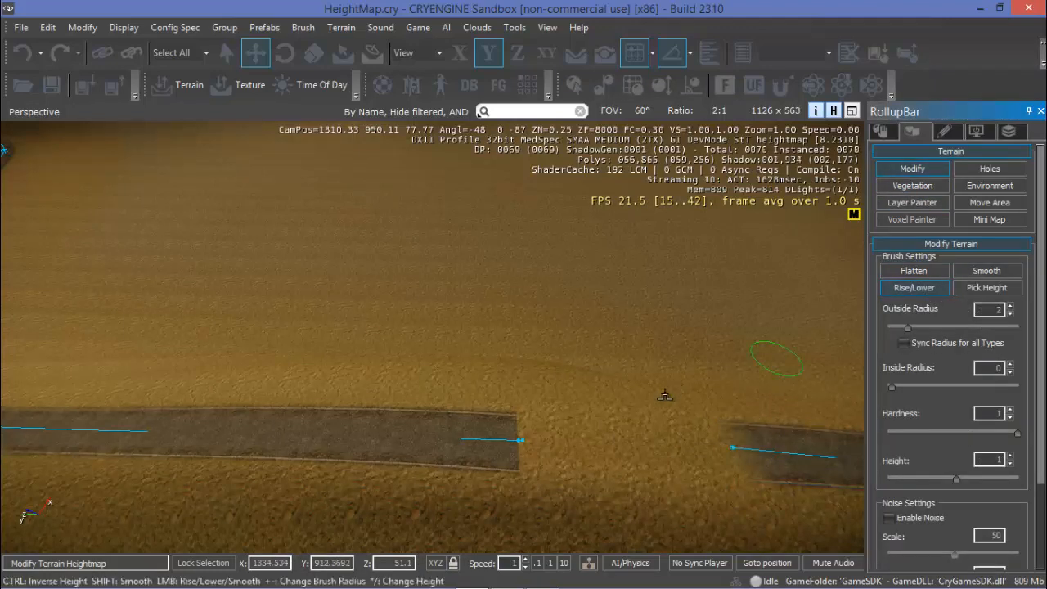
{"action": "mouse_move", "coordinate": [606, 389]}
{"action": "left_mouse_down"}
{"action": "mouse_move", "coordinate": [613, 425]}
{"action": "mouse_move", "coordinate": [622, 379]}
{"action": "mouse_move", "coordinate": [630, 445]}
{"action": "mouse_move", "coordinate": [626, 493]}
{"action": "mouse_move", "coordinate": [597, 524]}
{"action": "mouse_move", "coordinate": [582, 446]}
{"action": "mouse_move", "coordinate": [594, 382]}
{"action": "left_mouse_up"}
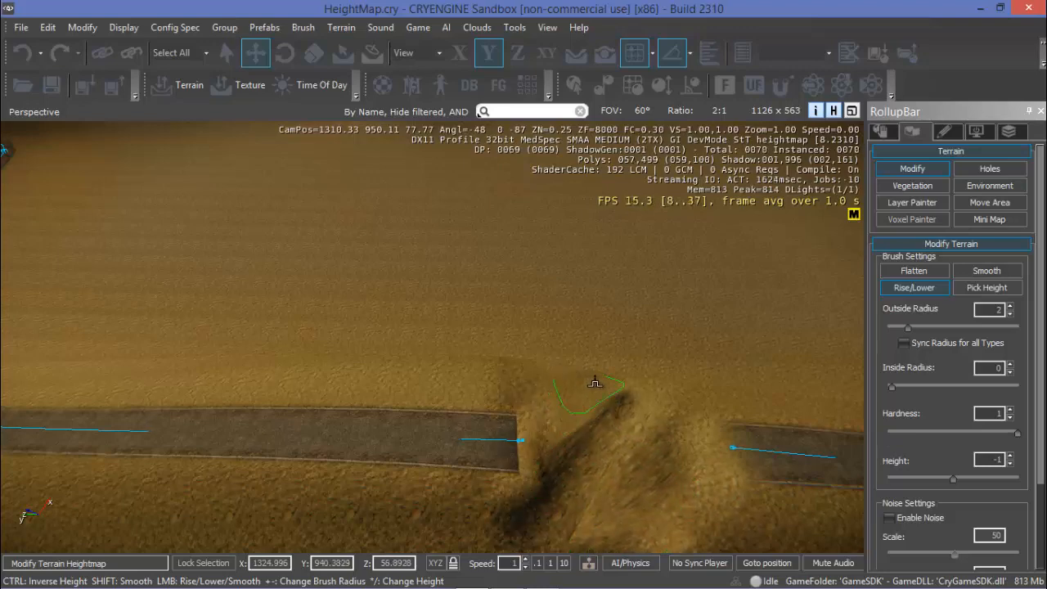
{"action": "right_click_drag", "start_coordinate": [676, 446], "coordinate": [685, 460]}
{"action": "middle_click_drag", "start_coordinate": [685, 460], "coordinate": [713, 424]}
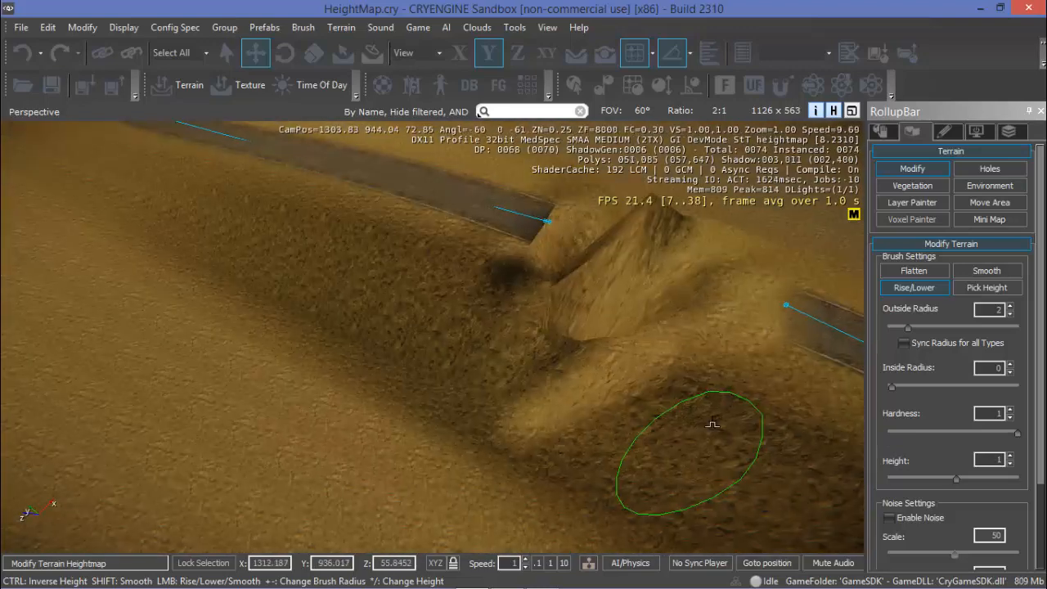
{"action": "right_click_drag", "start_coordinate": [713, 423], "coordinate": [777, 411]}
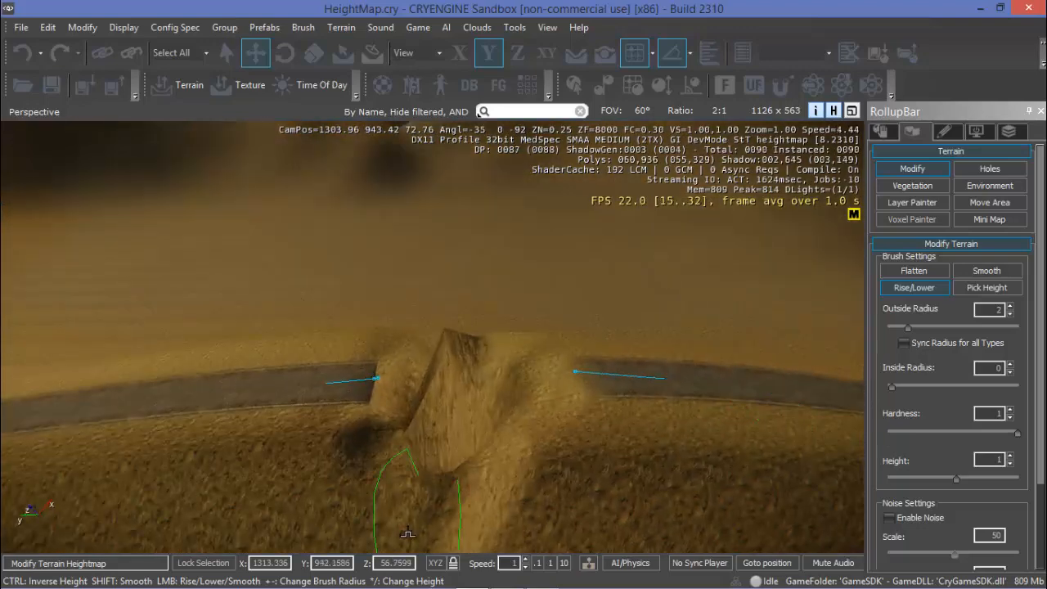
{"action": "mouse_move", "coordinate": [438, 523]}
{"action": "left_mouse_down", "text": "ctrl"}
{"action": "mouse_move", "coordinate": [490, 503]}
{"action": "mouse_move", "coordinate": [516, 531]}
{"action": "mouse_move", "coordinate": [526, 498]}
{"action": "mouse_move", "coordinate": [503, 422]}
{"action": "mouse_move", "coordinate": [509, 391]}
{"action": "left_mouse_up", "text": "ctrl"}
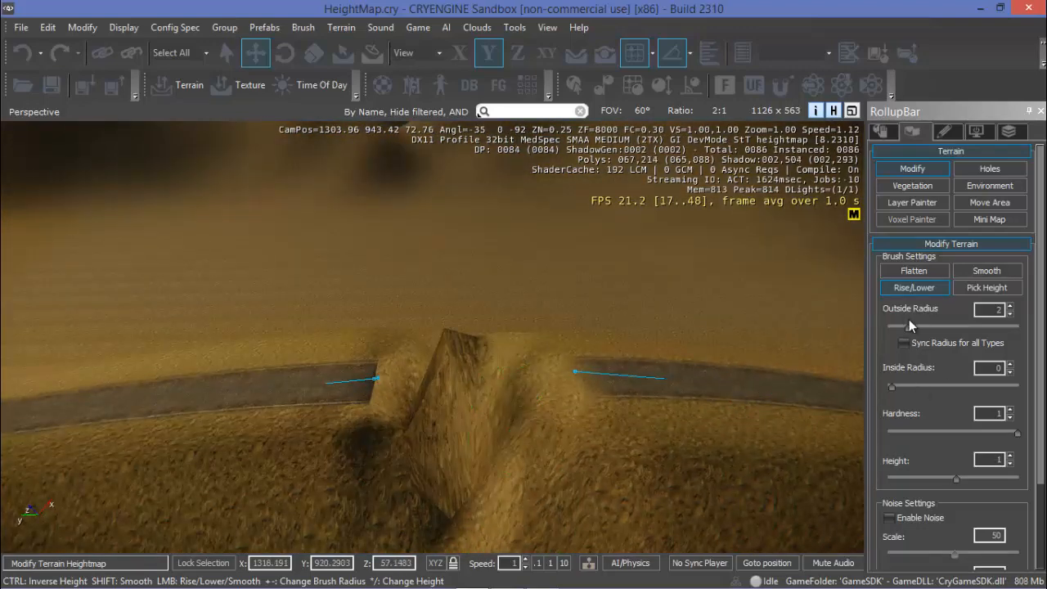
Enlarge the Rise/Lower brush's outside radius to about 5.6, widen and deepen the trench between the roads, and leave terrain editing.
{"action": "left_click_drag", "start_coordinate": [909, 323], "coordinate": [930, 328]}
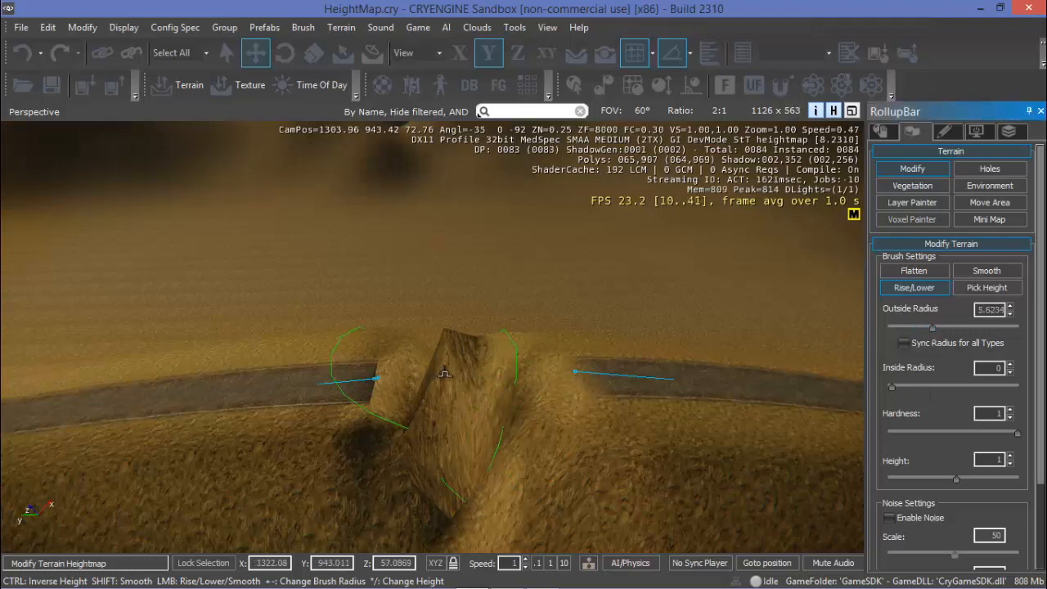
{"action": "mouse_move", "coordinate": [444, 373]}
{"action": "left_mouse_down", "text": "ctrl"}
{"action": "mouse_move", "coordinate": [463, 392]}
{"action": "mouse_move", "coordinate": [462, 542]}
{"action": "mouse_move", "coordinate": [451, 420]}
{"action": "mouse_move", "coordinate": [454, 504]}
{"action": "mouse_move", "coordinate": [481, 584]}
{"action": "left_mouse_up", "text": "ctrl"}
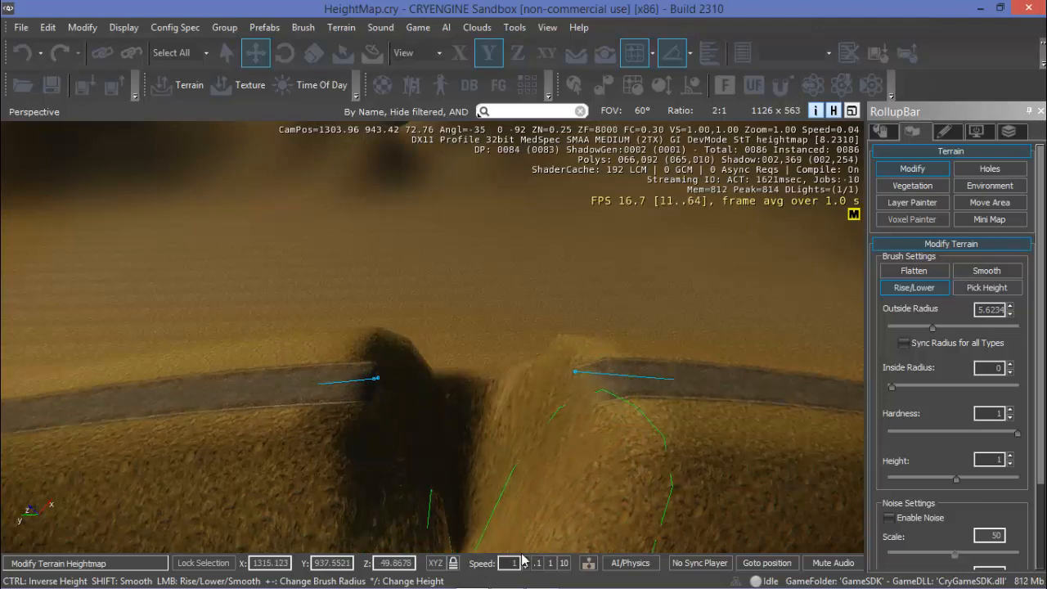
{"action": "mouse_move", "coordinate": [674, 484]}
{"action": "right_mouse_down"}
{"action": "mouse_move", "coordinate": [683, 481]}
{"action": "mouse_move", "coordinate": [674, 484]}
{"action": "right_mouse_up"}
{"action": "mouse_move", "coordinate": [414, 525]}
{"action": "left_mouse_down", "text": "ctrl"}
{"action": "mouse_move", "coordinate": [392, 523]}
{"action": "mouse_move", "coordinate": [531, 500]}
{"action": "mouse_move", "coordinate": [428, 369]}
{"action": "mouse_move", "coordinate": [379, 354]}
{"action": "left_mouse_up", "text": "ctrl"}
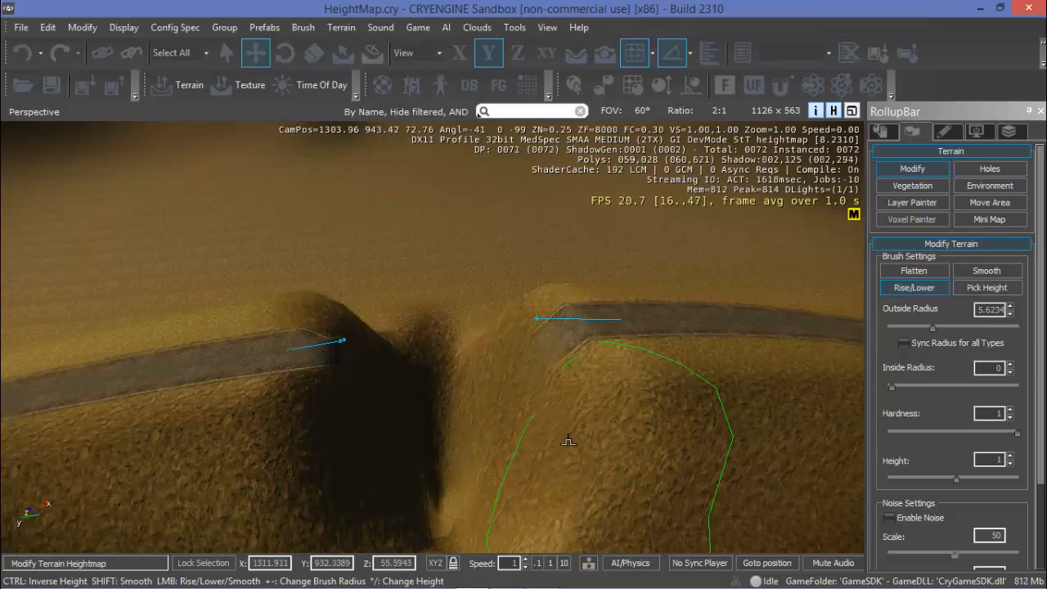
{"action": "key", "text": "Escape"}
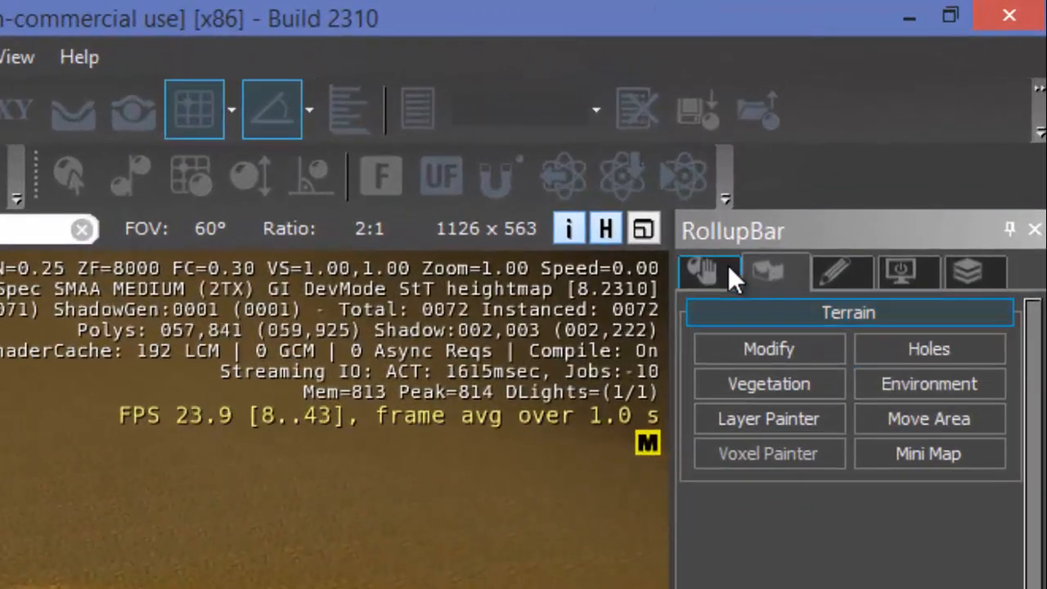
Place the wide wooden bridge brush from architecture/paths/bridges/wooden_bridge across the trench at X 1321, Y 948, Z 59.
{"action": "left_click", "coordinate": [880, 131]}
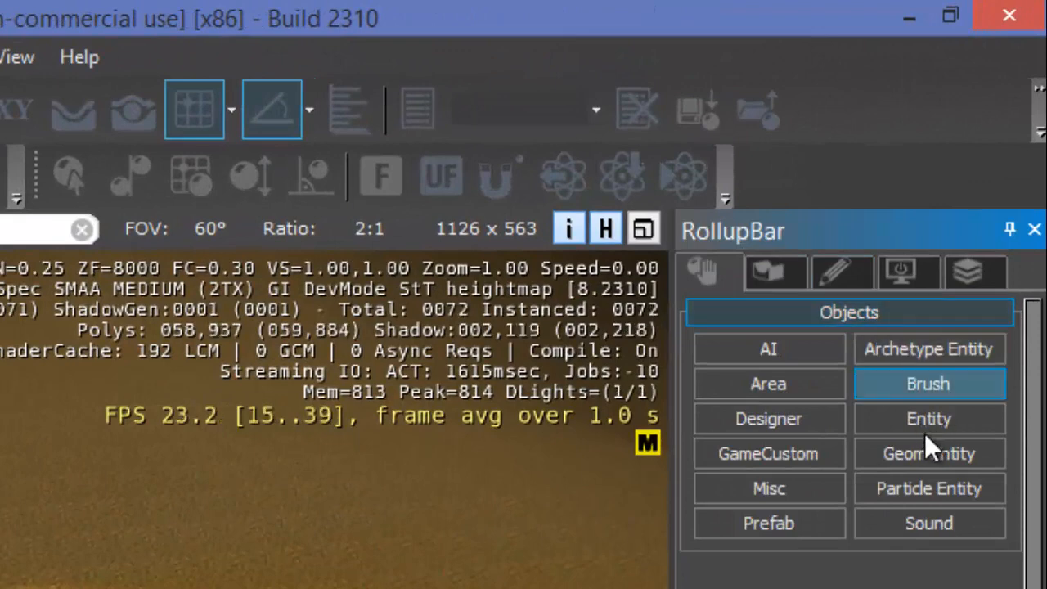
{"action": "left_click", "coordinate": [931, 386]}
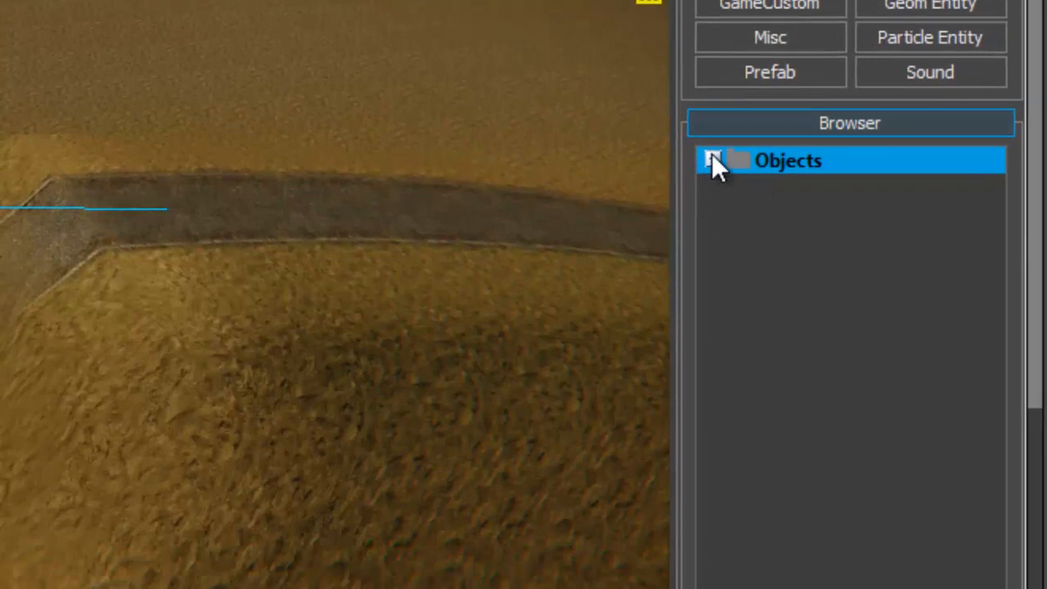
{"action": "left_click", "coordinate": [712, 160]}
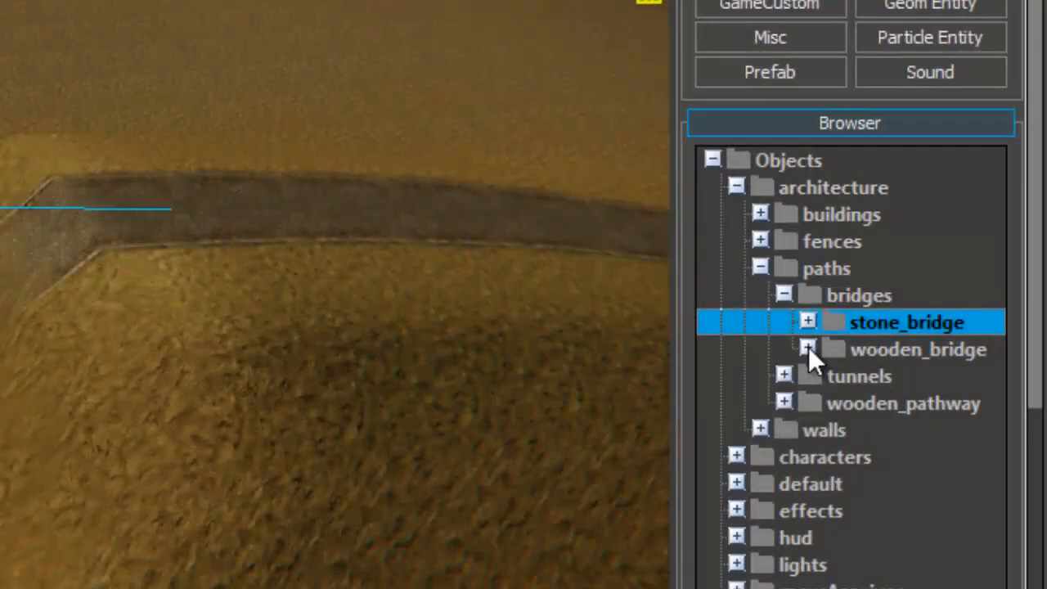
{"action": "double_click", "coordinate": [822, 350]}
{"action": "left_click", "coordinate": [908, 537]}
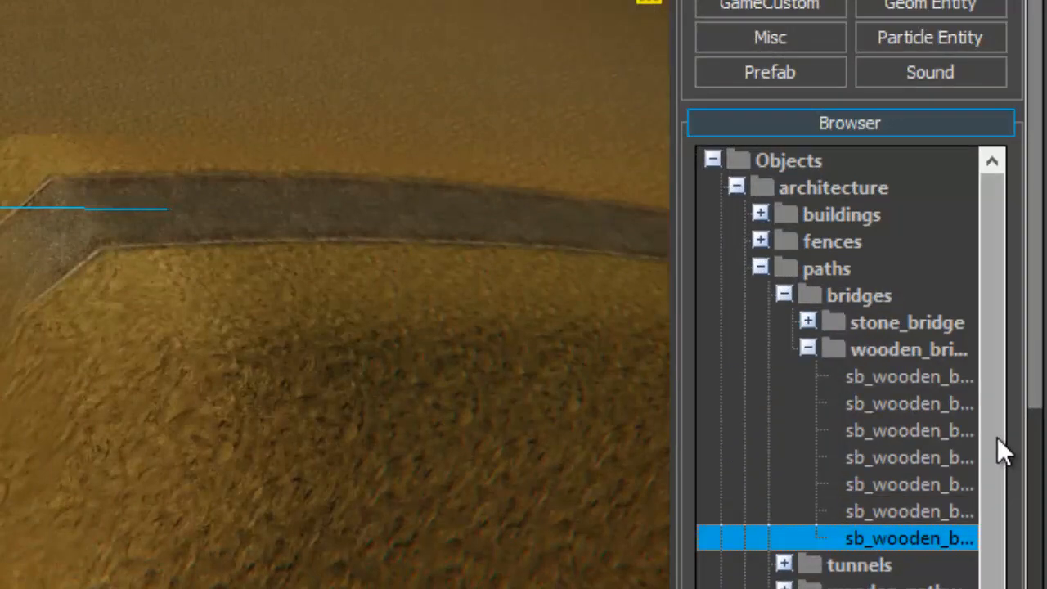
{"action": "left_click_drag", "start_coordinate": [997, 436], "coordinate": [1004, 563]}
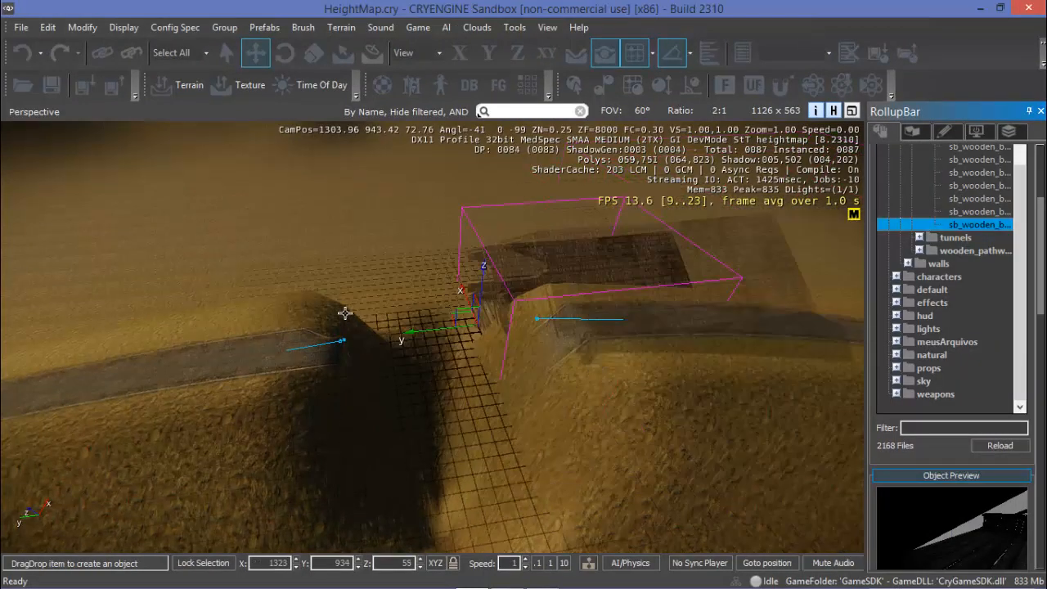
{"action": "left_click_drag", "start_coordinate": [328, 326], "coordinate": [310, 330]}
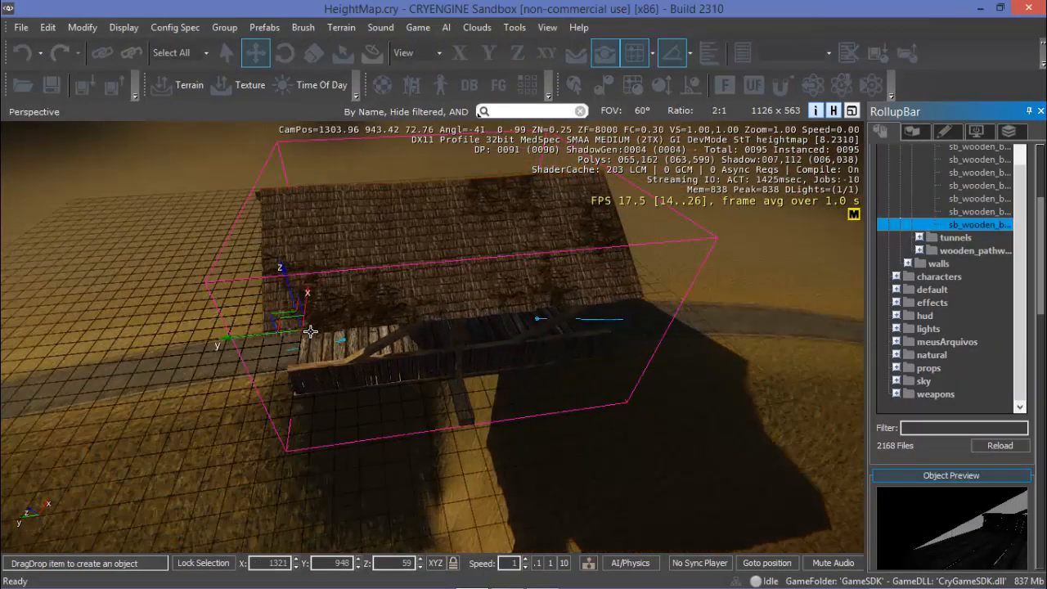
{"action": "left_click", "coordinate": [310, 331]}
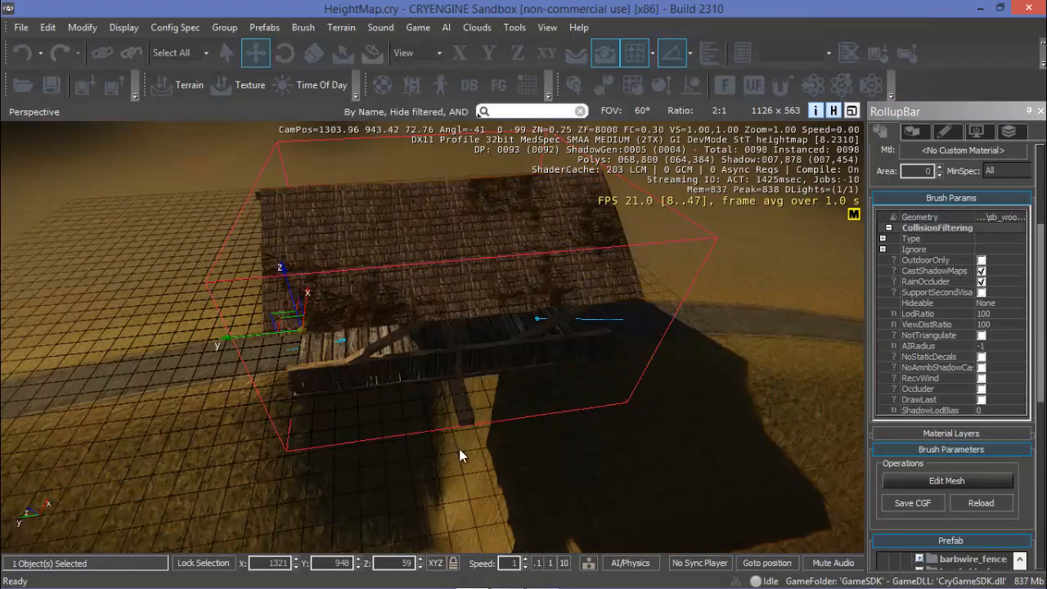
Turn off grid snapping and lower the wooden bridge along Z to 58.8766 so its deck meets the road.
{"action": "middle_click_drag", "start_coordinate": [459, 448], "coordinate": [458, 448]}
{"action": "right_click_drag", "start_coordinate": [457, 447], "coordinate": [413, 424]}
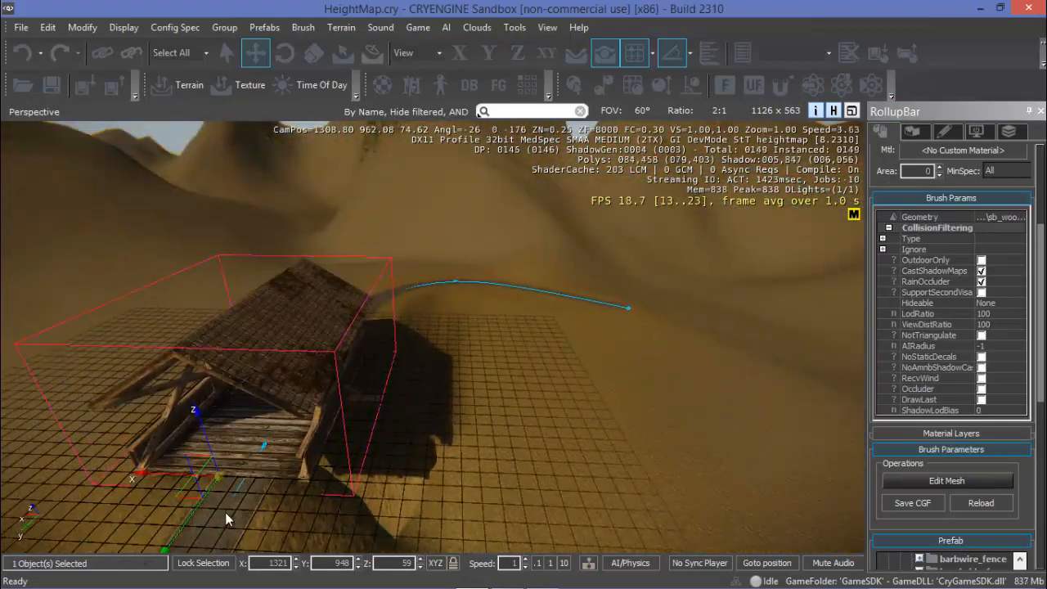
{"action": "middle_click_drag", "start_coordinate": [226, 513], "coordinate": [226, 513]}
{"action": "scroll", "coordinate": [425, 453], "scroll_direction": "up", "scroll_amount": 3}
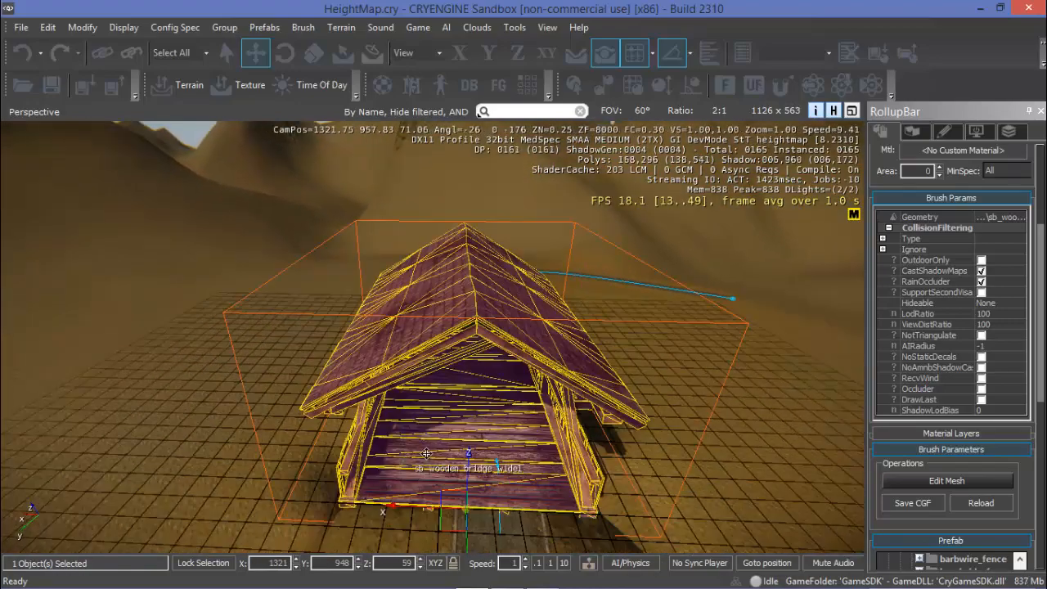
{"action": "scroll", "coordinate": [425, 453], "scroll_direction": "up", "scroll_amount": 5}
{"action": "scroll", "coordinate": [483, 450], "scroll_direction": "down", "scroll_amount": 4}
{"action": "middle_click_drag", "start_coordinate": [532, 501], "coordinate": [530, 496]}
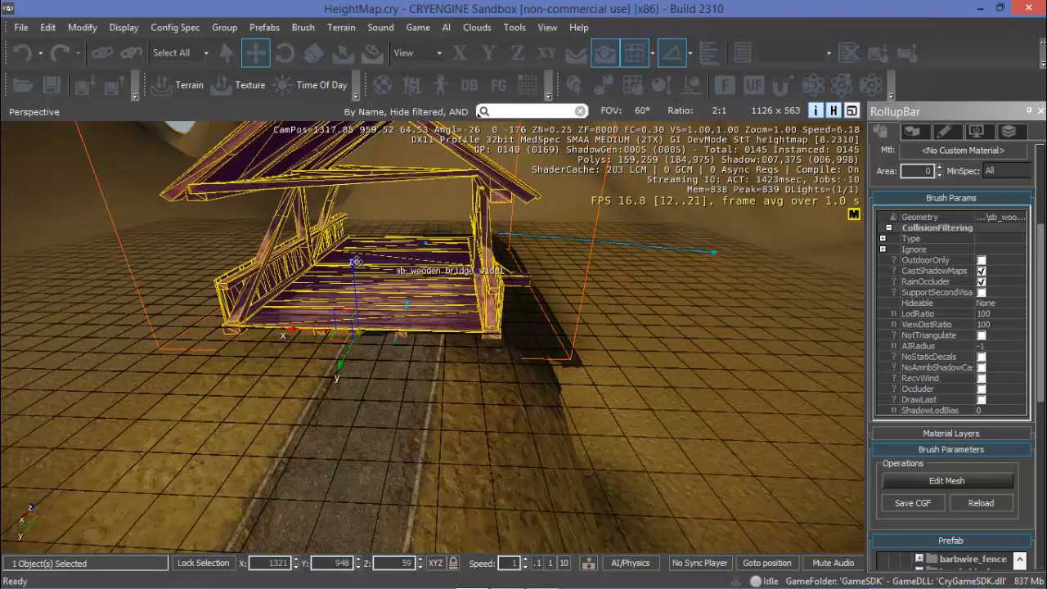
{"action": "key", "text": "3"}
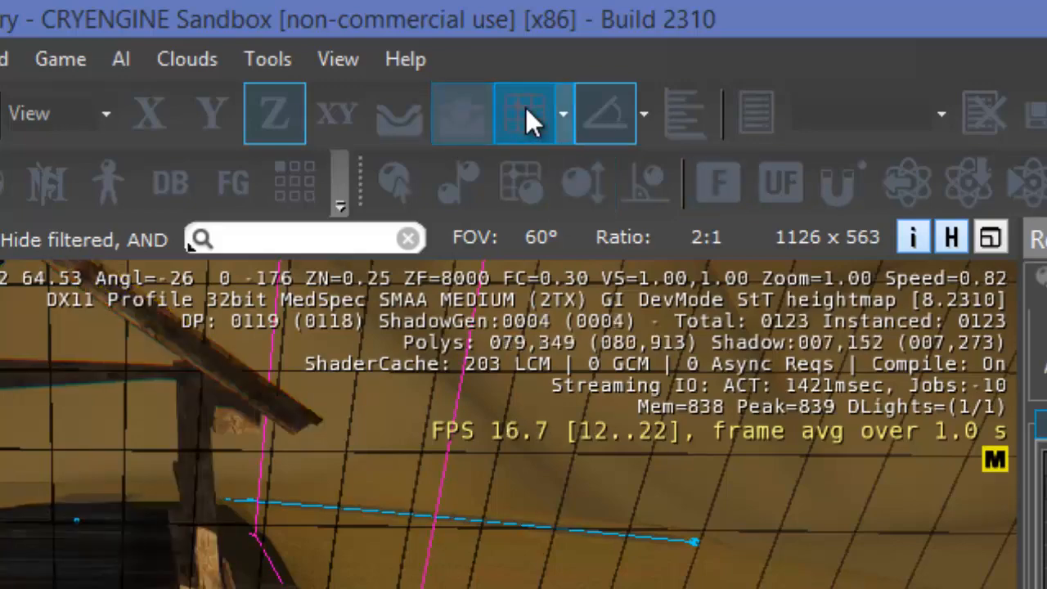
{"action": "left_click", "coordinate": [530, 108]}
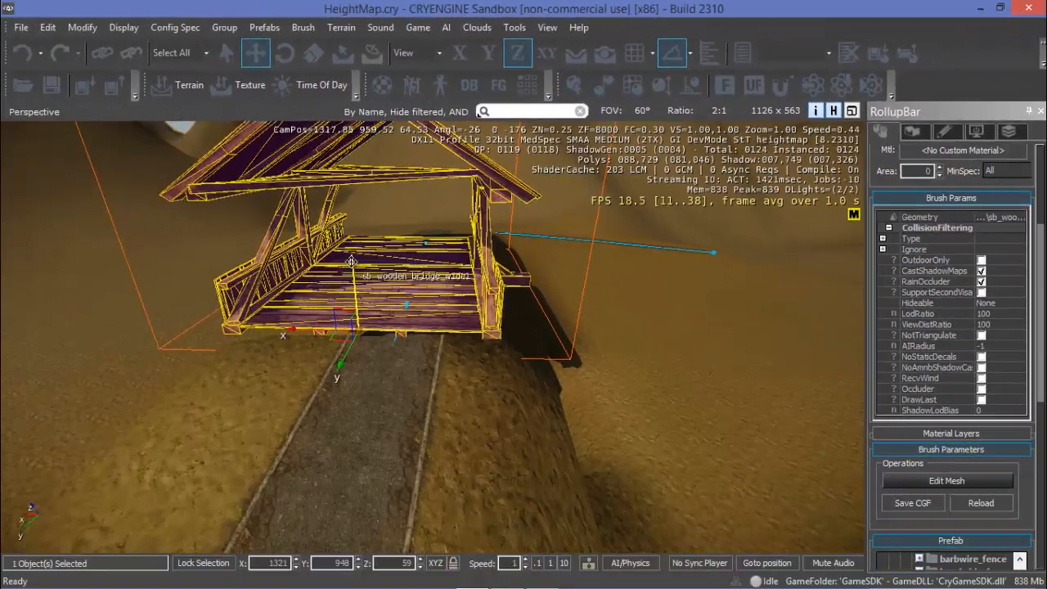
{"action": "left_click_drag", "start_coordinate": [351, 266], "coordinate": [351, 266]}
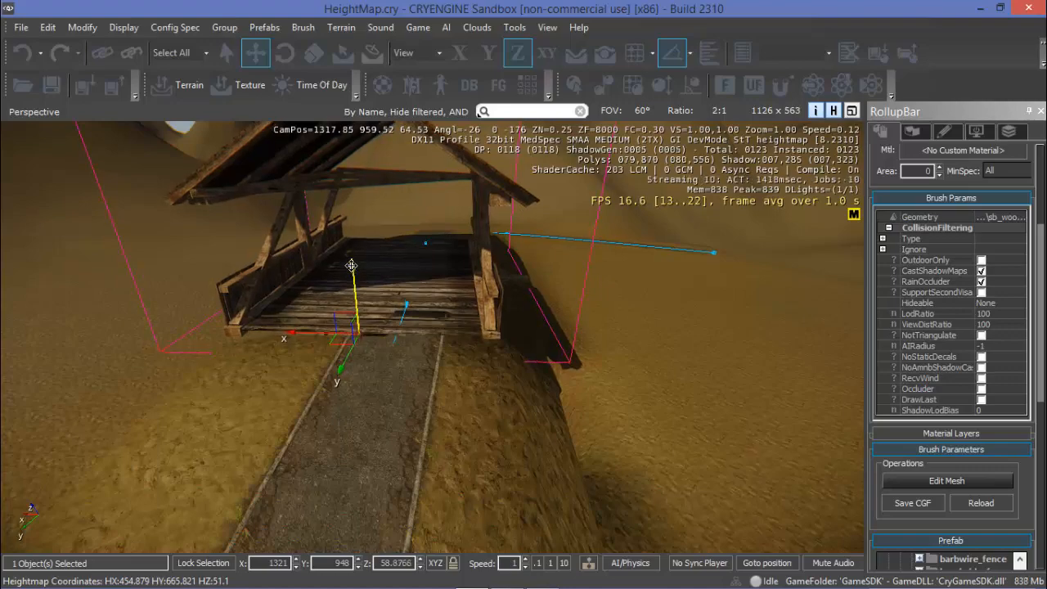
Select the split-off concrete road segment under the bridge's near end and align the height map to it.
{"action": "scroll", "coordinate": [427, 335], "scroll_direction": "up", "scroll_amount": 12}
{"action": "scroll", "coordinate": [388, 348], "scroll_direction": "down", "scroll_amount": 3}
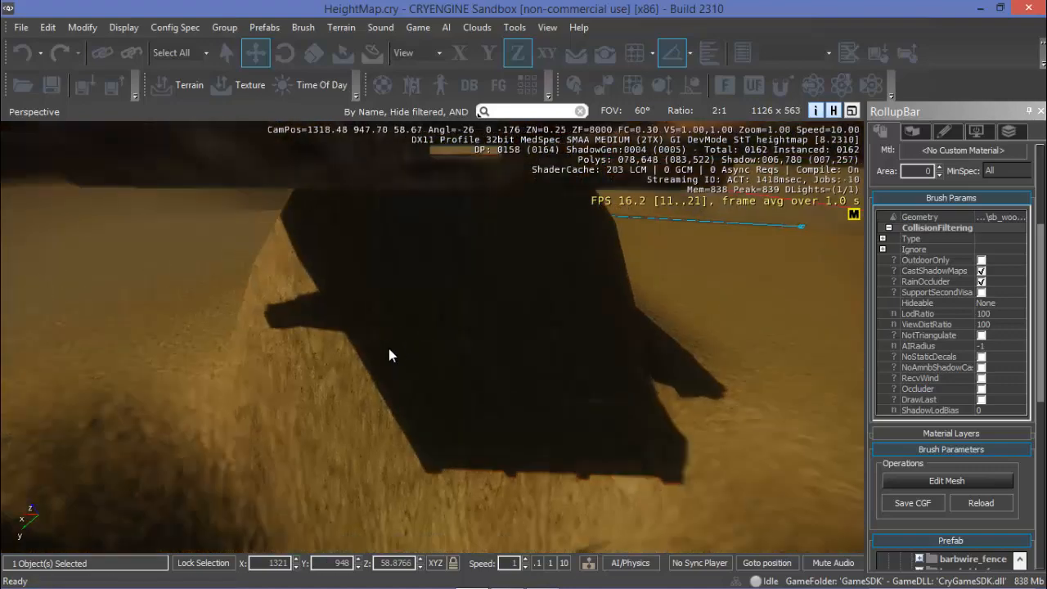
{"action": "scroll", "coordinate": [352, 397], "scroll_direction": "down", "scroll_amount": 3}
{"action": "left_click", "coordinate": [273, 395]}
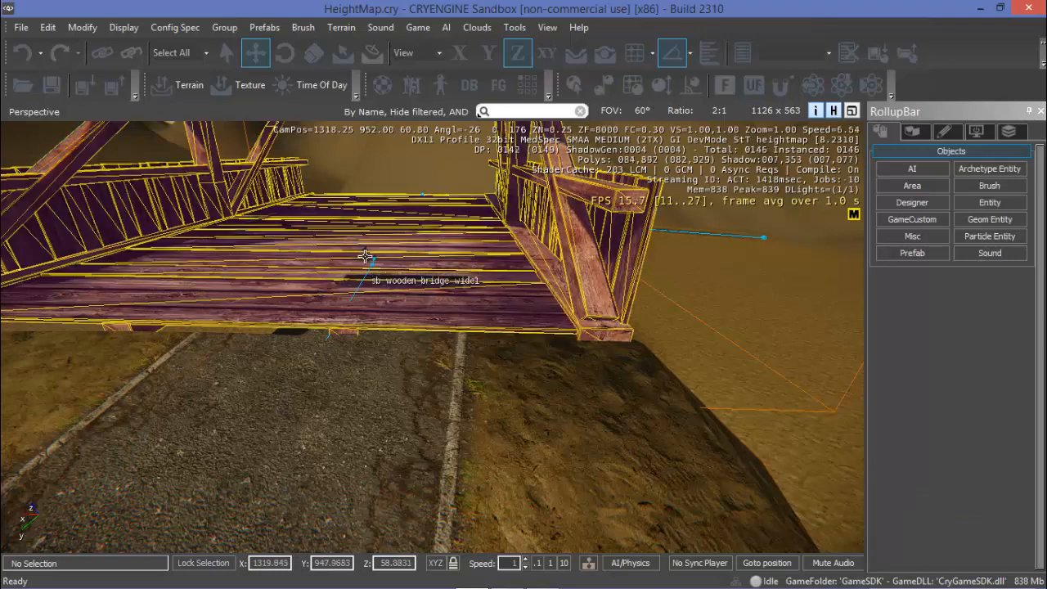
{"action": "left_click", "coordinate": [373, 261]}
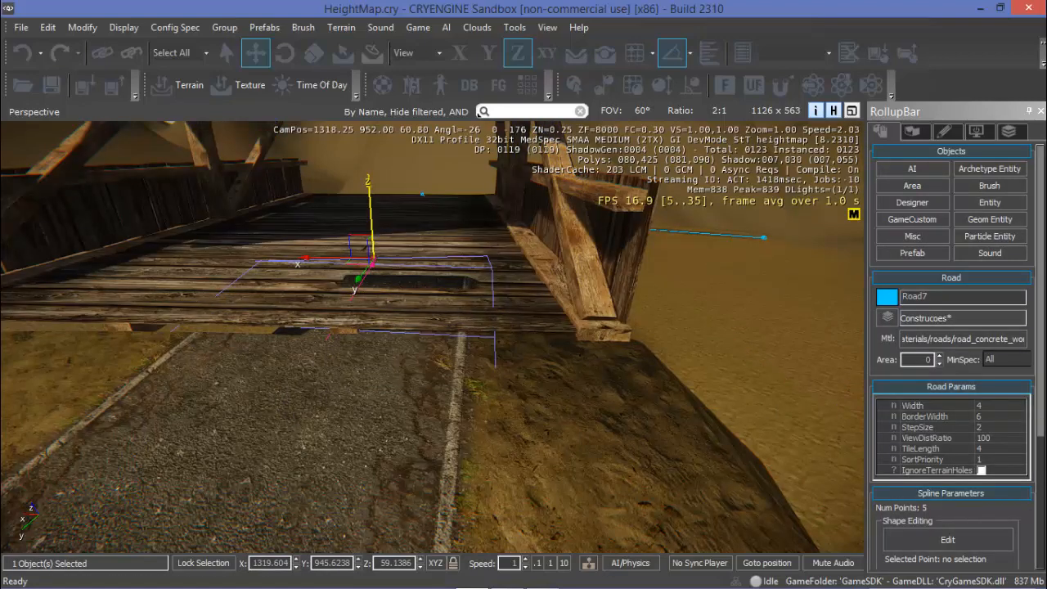
{"action": "scroll", "coordinate": [1002, 555], "scroll_direction": "down", "scroll_amount": 5}
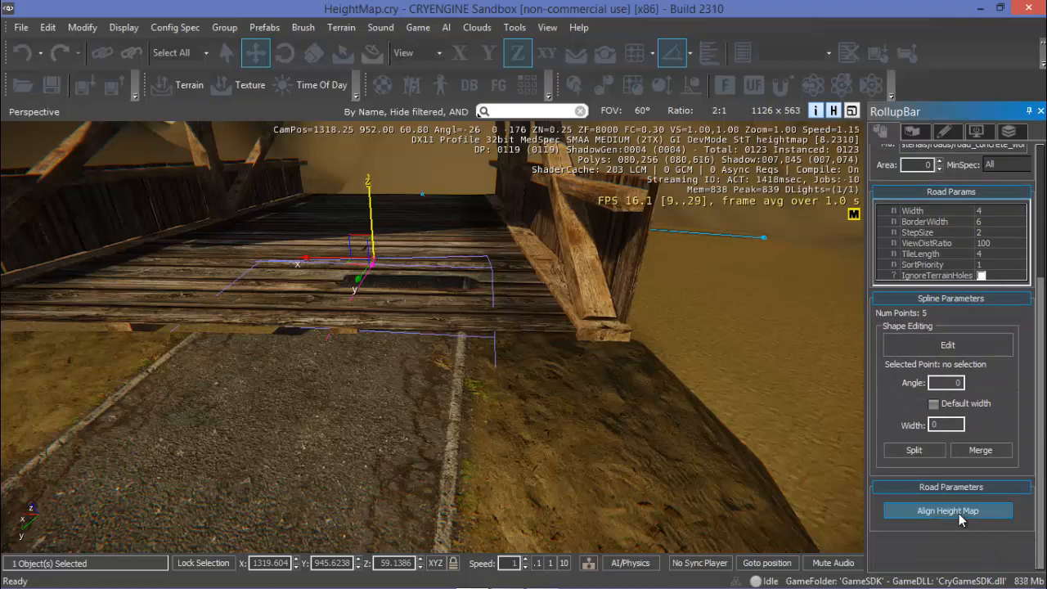
{"action": "left_click", "coordinate": [947, 511]}
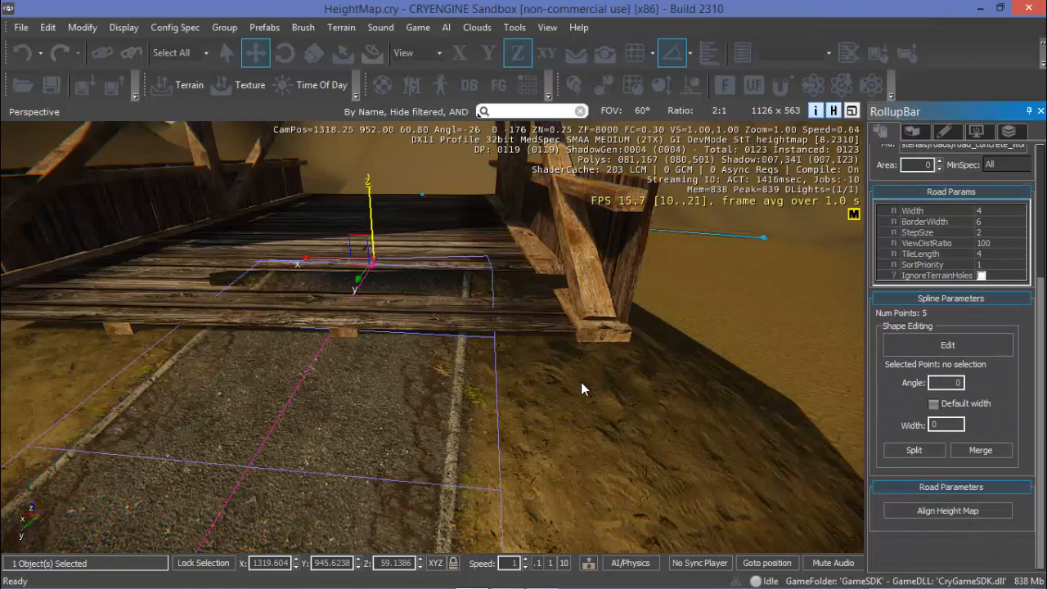
Set the near concrete road segment's Z position to 59 and align the height map to it again.
{"action": "mouse_move", "coordinate": [576, 382]}
{"action": "middle_mouse_down"}
{"action": "mouse_move", "coordinate": [567, 382]}
{"action": "mouse_move", "coordinate": [584, 392]}
{"action": "mouse_move", "coordinate": [575, 380]}
{"action": "middle_mouse_up"}
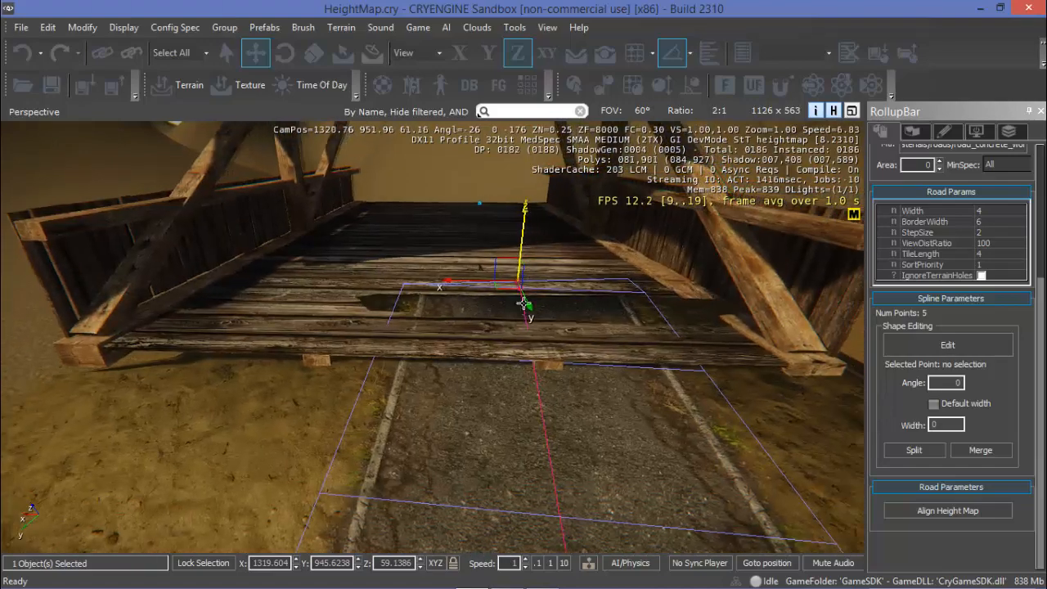
{"action": "middle_click_drag", "start_coordinate": [524, 304], "coordinate": [542, 270]}
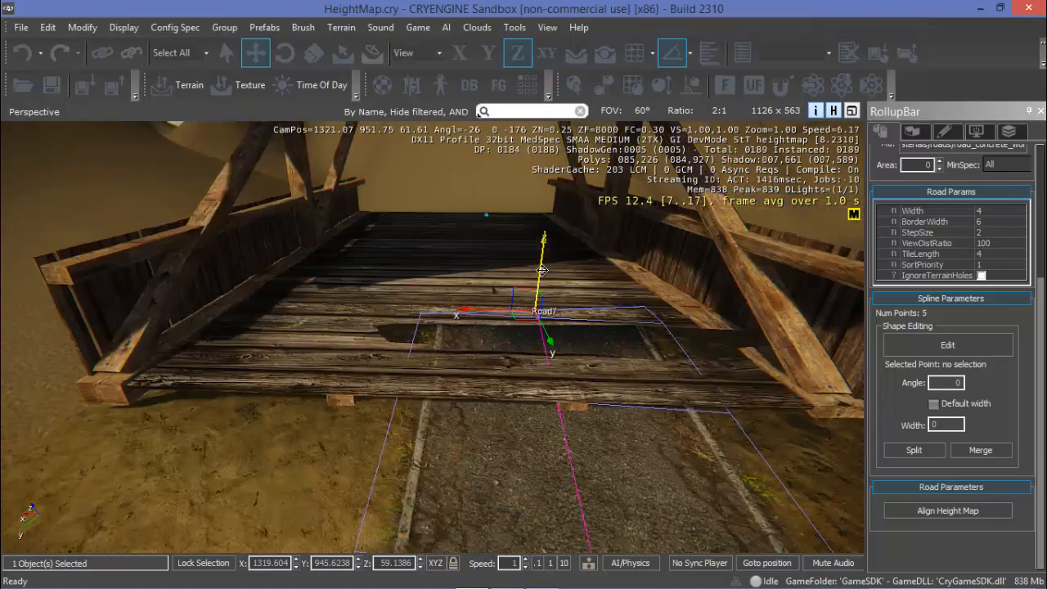
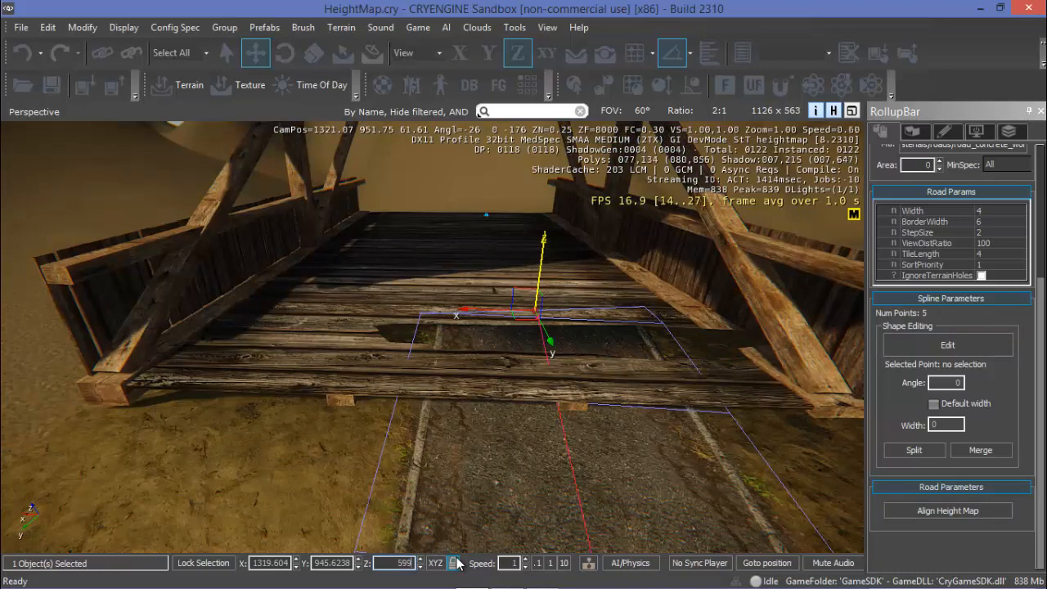
{"action": "key", "text": "BackSpace"}
{"action": "key", "text": "Return"}
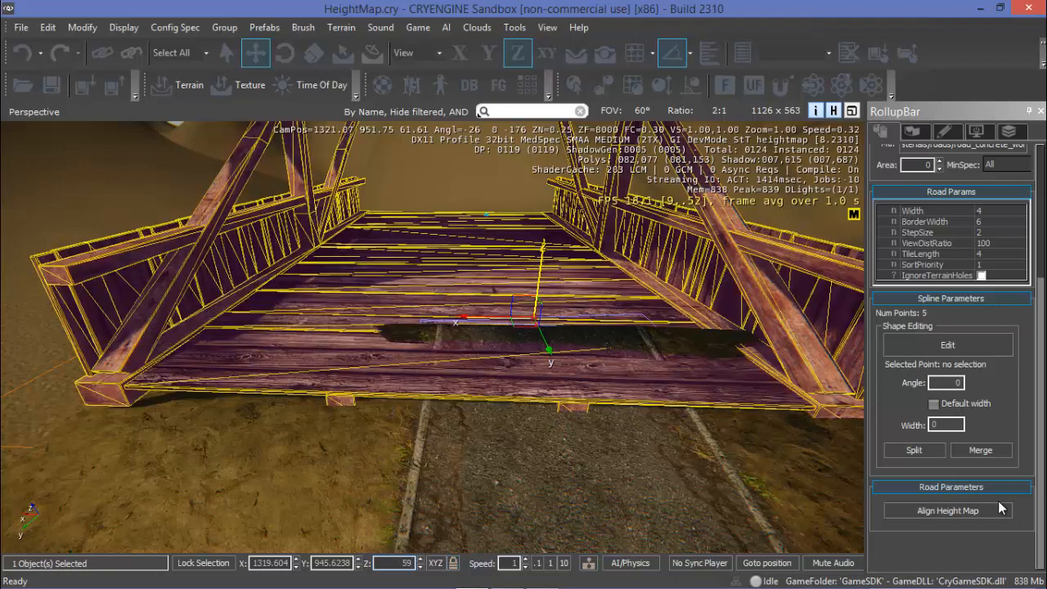
{"action": "left_click", "coordinate": [955, 508]}
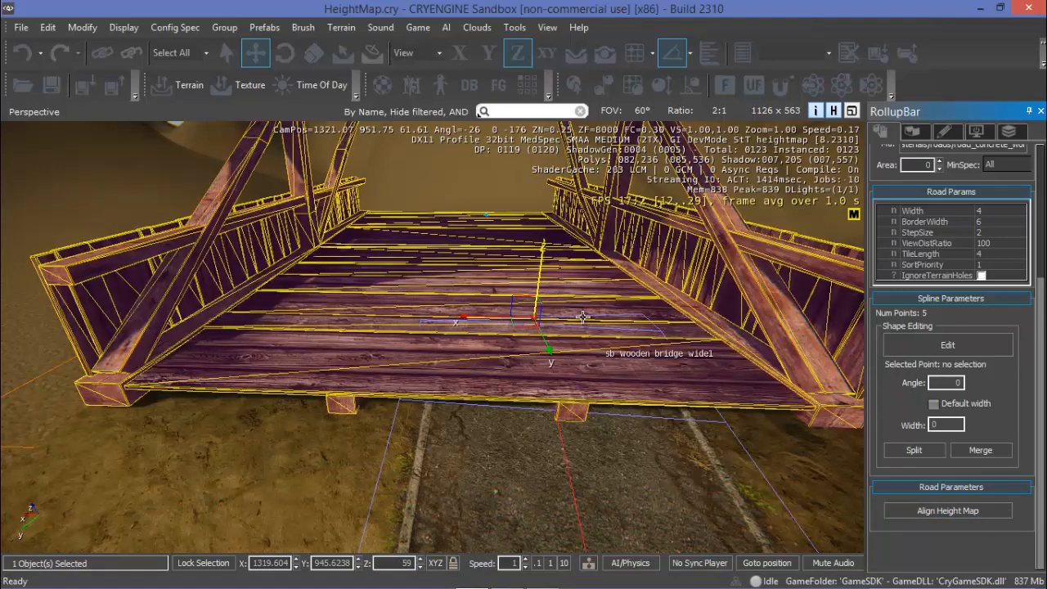
{"action": "middle_click_drag", "start_coordinate": [591, 336], "coordinate": [402, 321]}
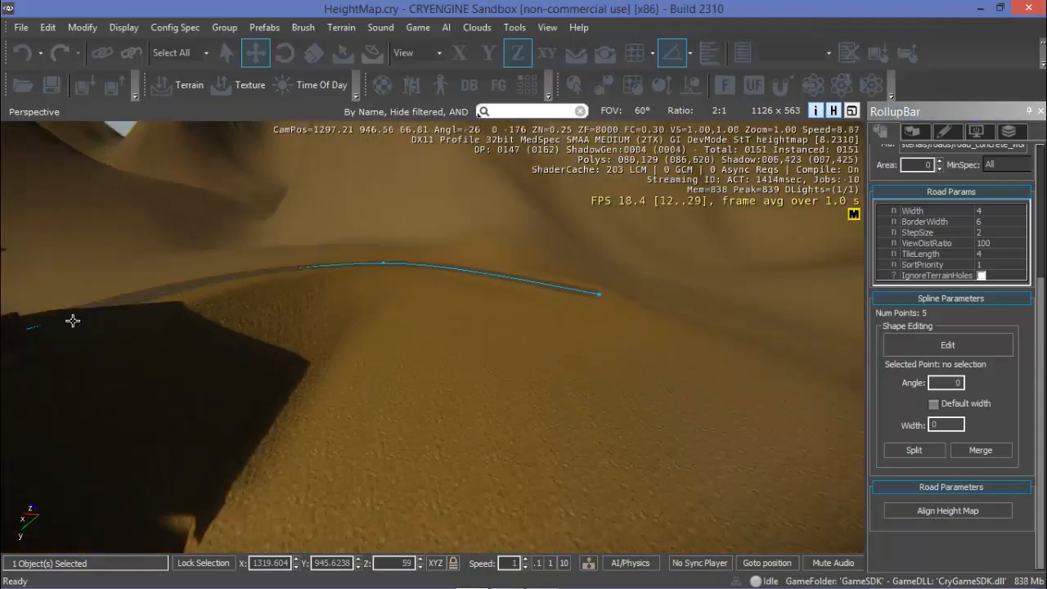
{"action": "left_click", "coordinate": [372, 306]}
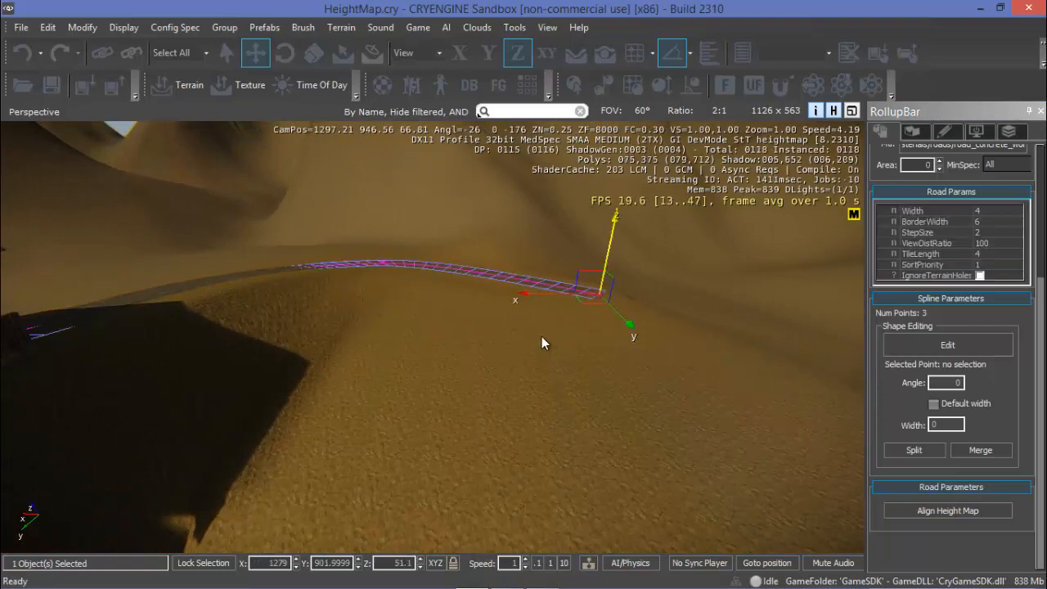
{"action": "key", "text": "a"}
{"action": "key", "text": "s"}
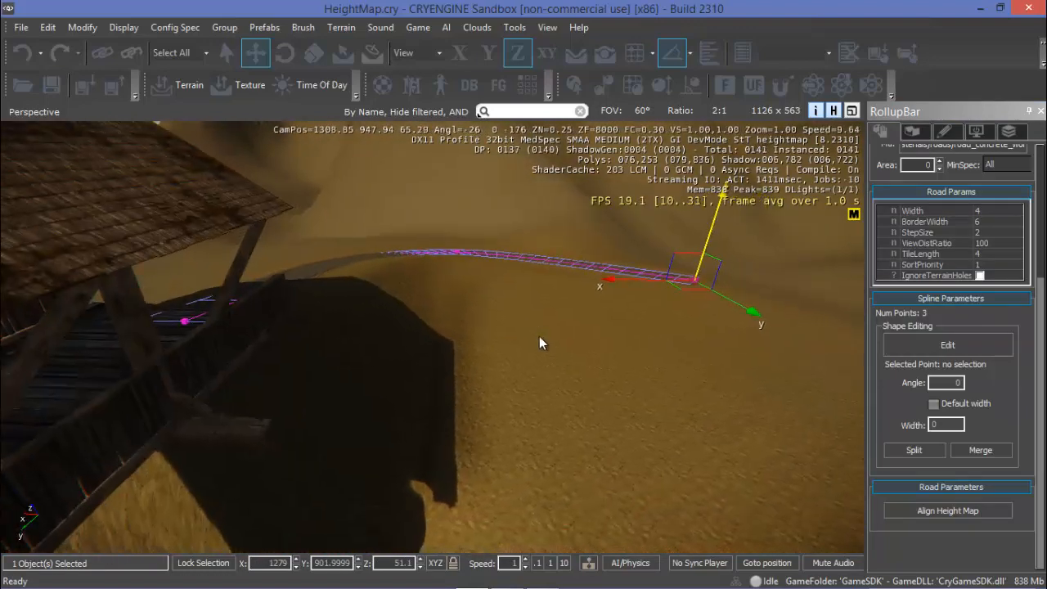
Edit the shape of the concrete road segment at the bridge's near end and move its end point along Y to 944.301.
{"action": "left_click", "coordinate": [292, 437]}
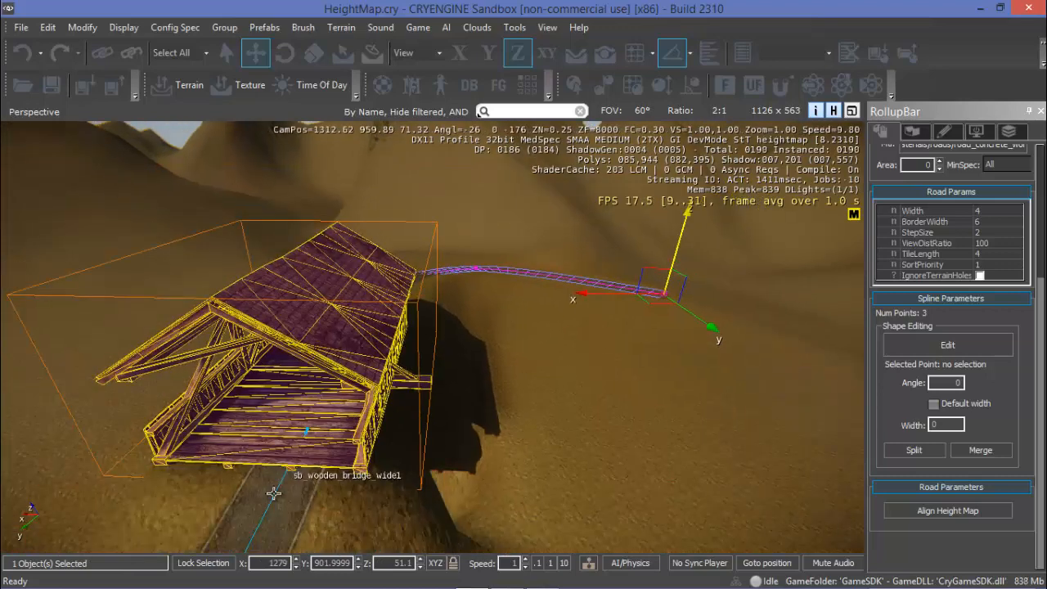
{"action": "left_click", "coordinate": [947, 346]}
{"action": "left_click", "coordinate": [308, 438]}
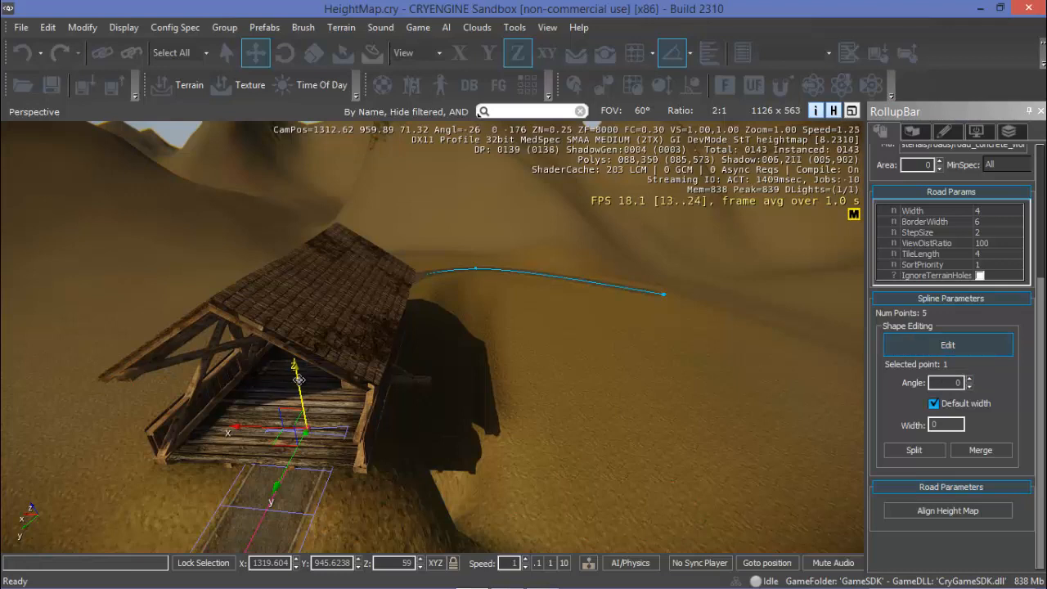
{"action": "left_click_drag", "start_coordinate": [297, 369], "coordinate": [309, 396]}
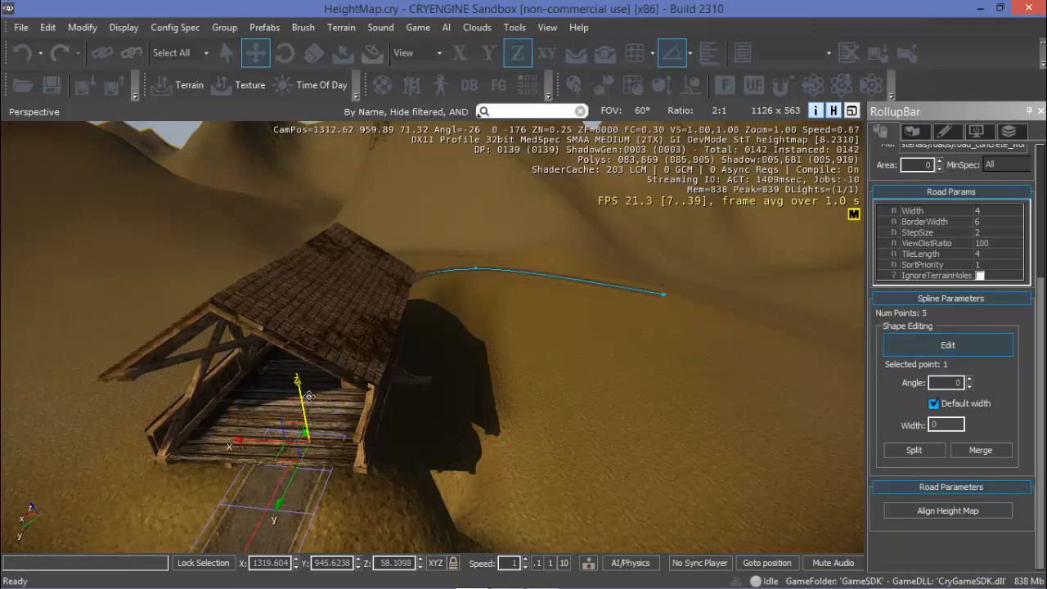
{"action": "left_click_drag", "start_coordinate": [334, 445], "coordinate": [293, 450]}
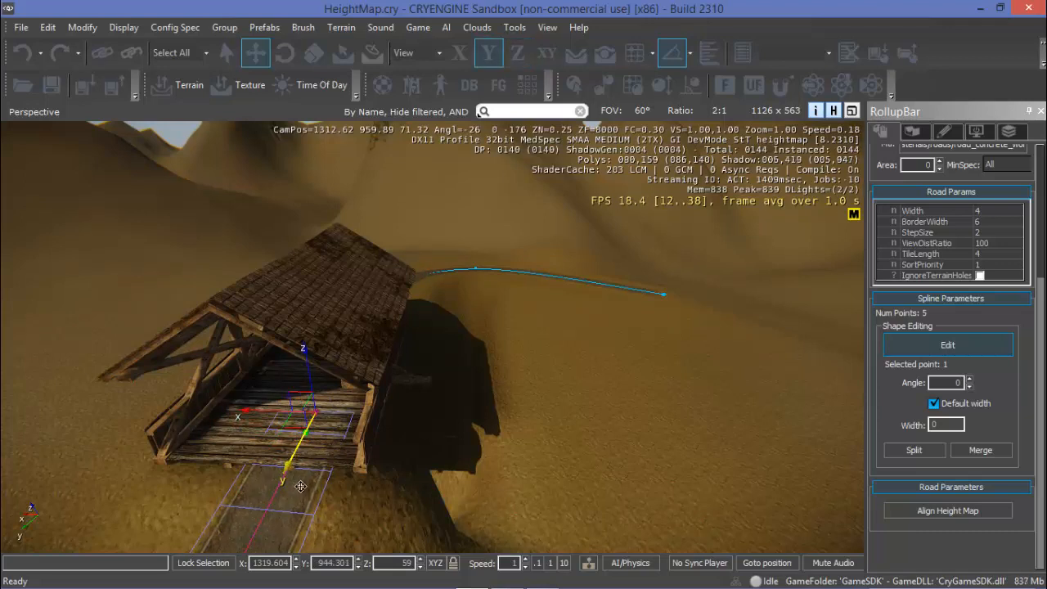
Delete the road point next to the end point and pull the end point back along Y to 947.5129 at the bridge's edge.
{"action": "left_click", "coordinate": [309, 436]}
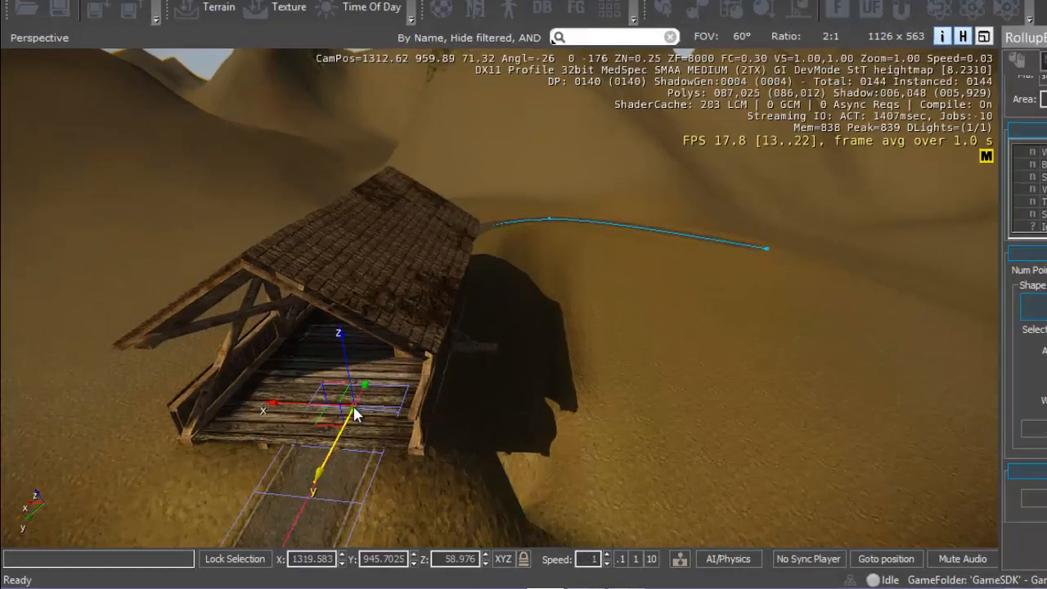
{"action": "left_click", "coordinate": [308, 434]}
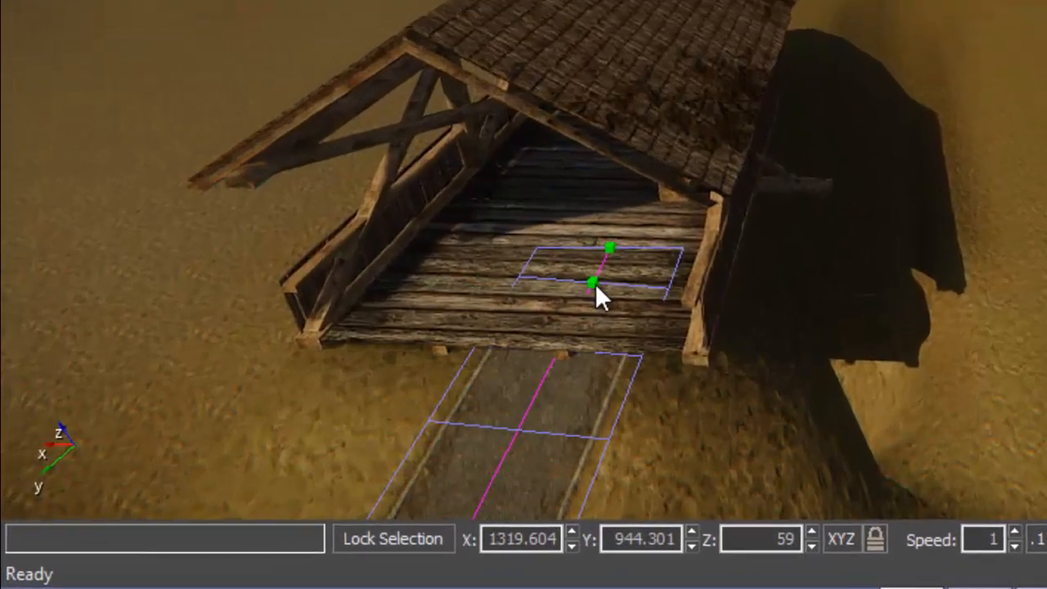
{"action": "left_click", "coordinate": [307, 431], "text": "shift"}
{"action": "left_click", "coordinate": [794, 201]}
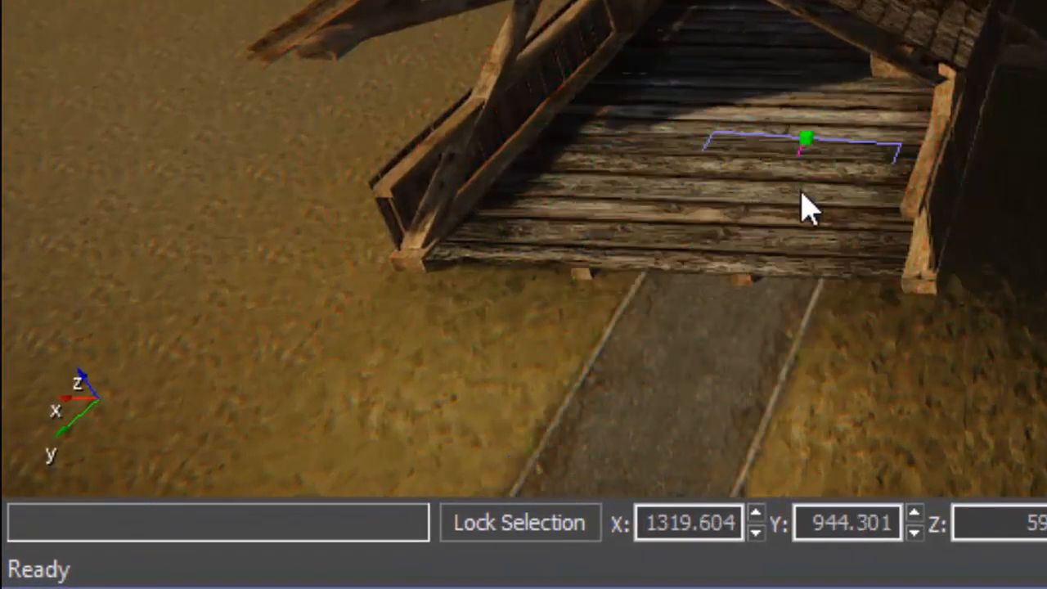
{"action": "left_click", "coordinate": [806, 145]}
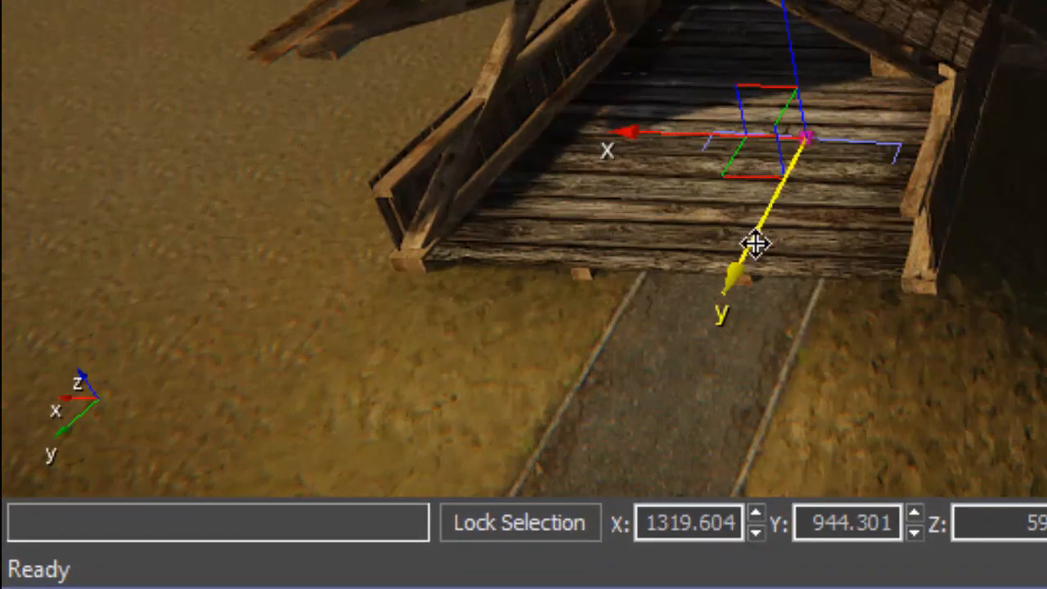
{"action": "left_click_drag", "start_coordinate": [725, 300], "coordinate": [668, 403]}
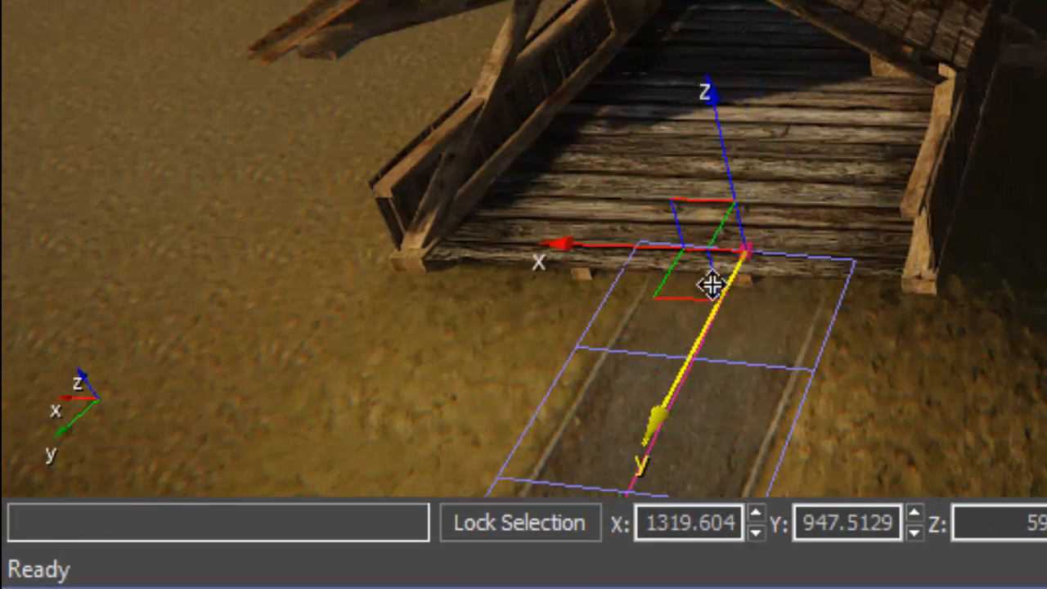
Try lowering the near road segment's end point along Z, and set its Z position to 59 again.
{"action": "left_click", "coordinate": [1032, 522]}
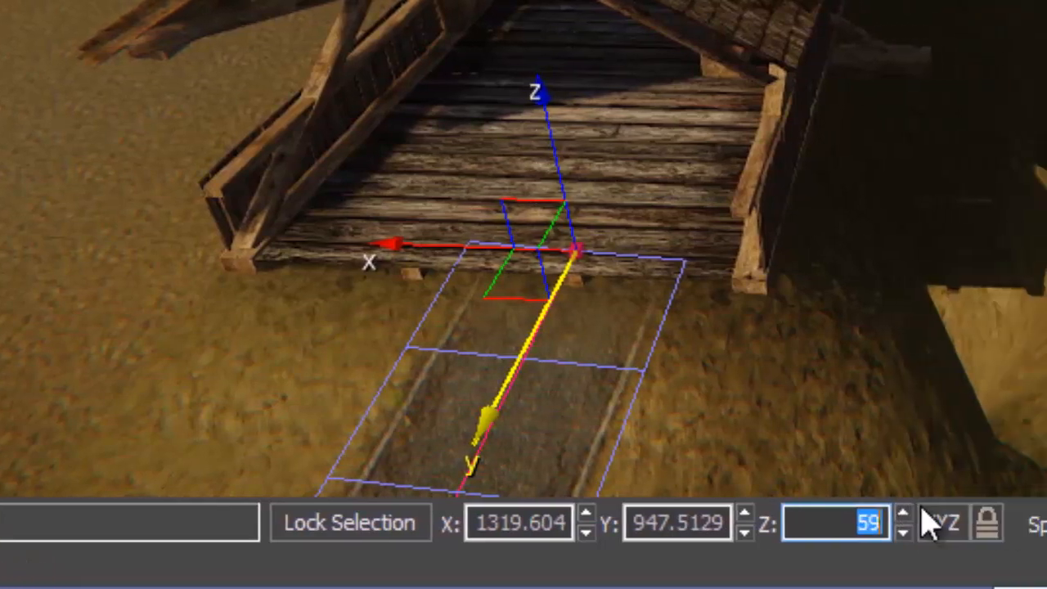
{"action": "mouse_move", "coordinate": [393, 89]}
{"action": "left_mouse_down"}
{"action": "mouse_move", "coordinate": [384, 77]}
{"action": "mouse_move", "coordinate": [389, 110]}
{"action": "left_mouse_up"}
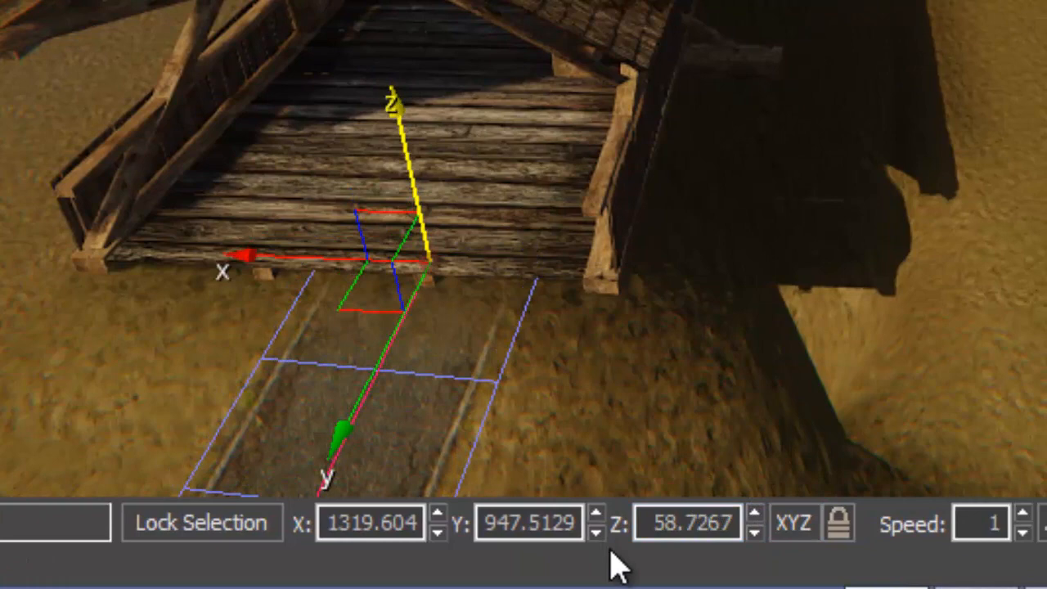
{"action": "left_click", "coordinate": [648, 523]}
{"action": "type", "text": "59"}
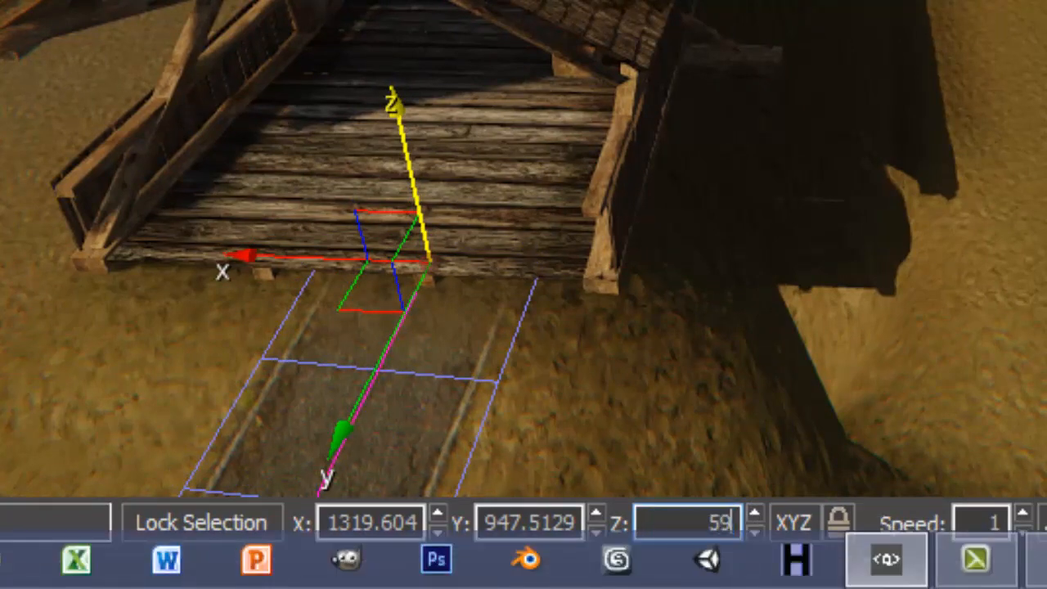
{"action": "key", "text": "Return"}
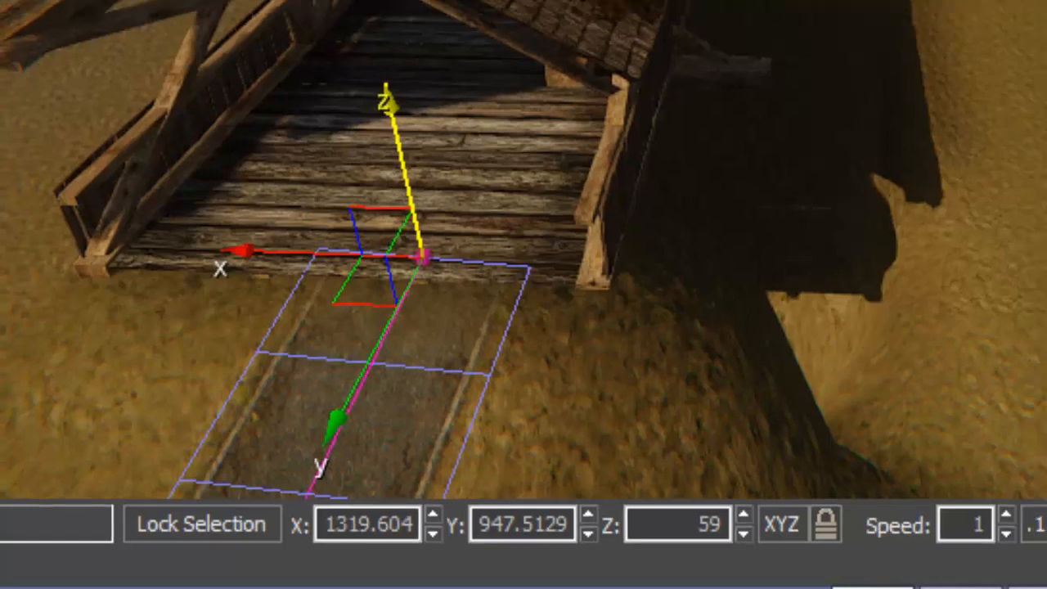
Move the end point of the concrete road at the bridge's far end to Y 934.6238 and Z 59, and align the height map.
{"action": "right_click_drag", "start_coordinate": [799, 316], "coordinate": [805, 313]}
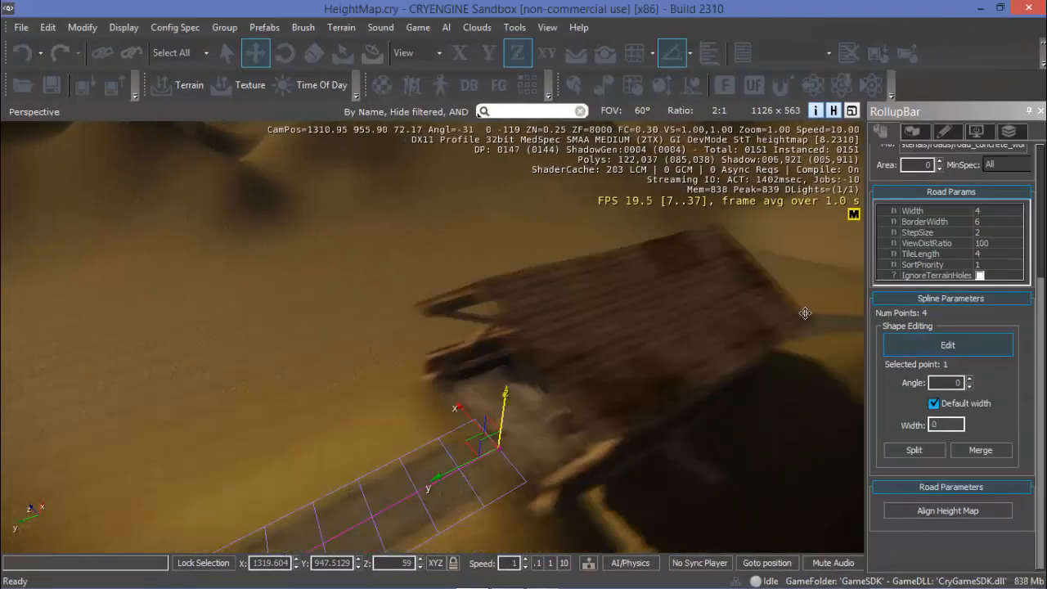
{"action": "middle_click_drag", "start_coordinate": [805, 313], "coordinate": [344, 354]}
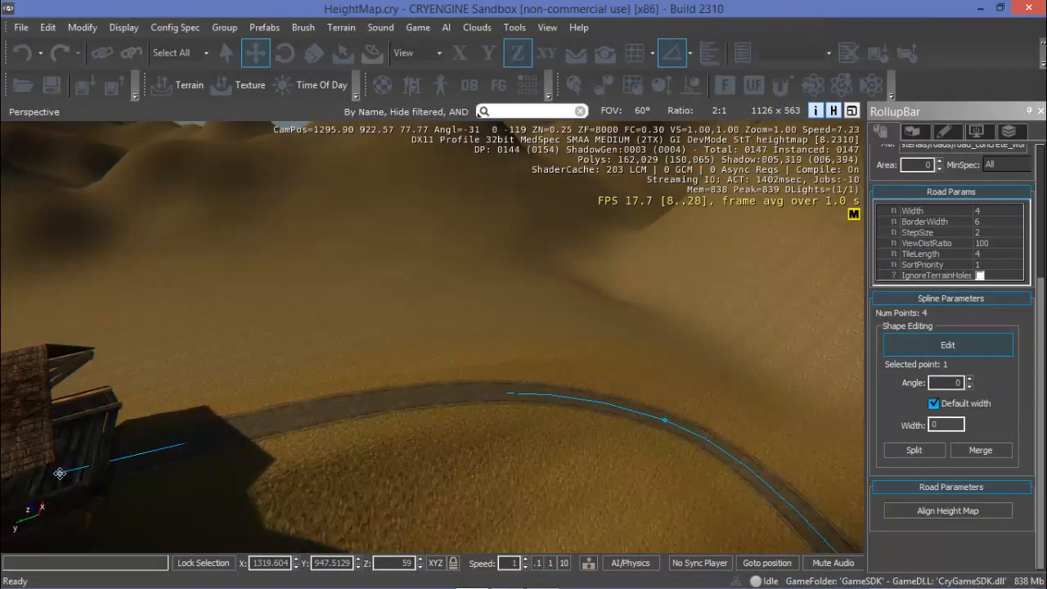
{"action": "left_click", "coordinate": [163, 464]}
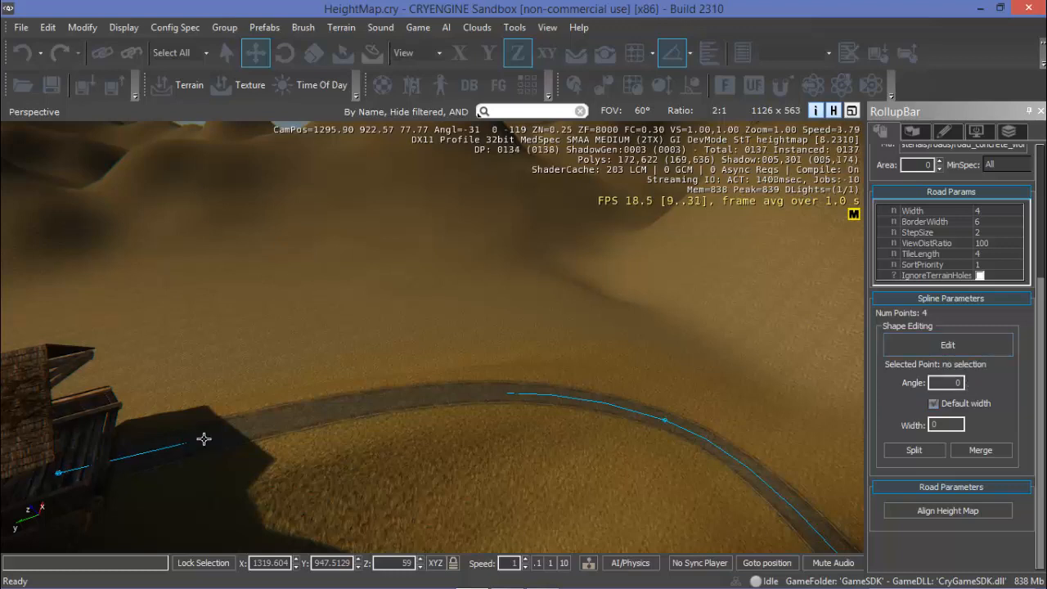
{"action": "right_click", "coordinate": [184, 441]}
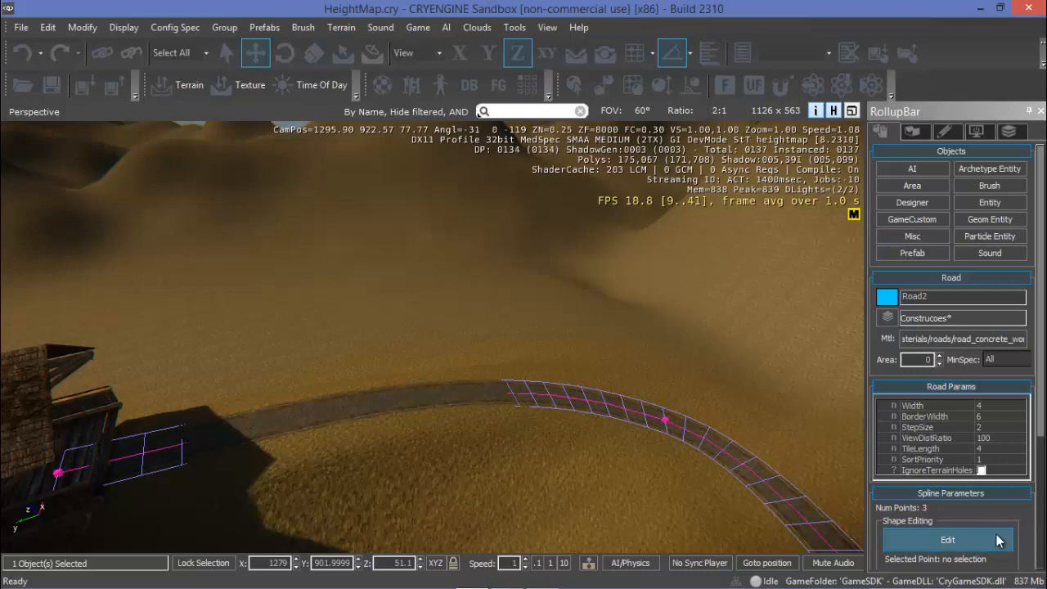
{"action": "left_click", "coordinate": [998, 540]}
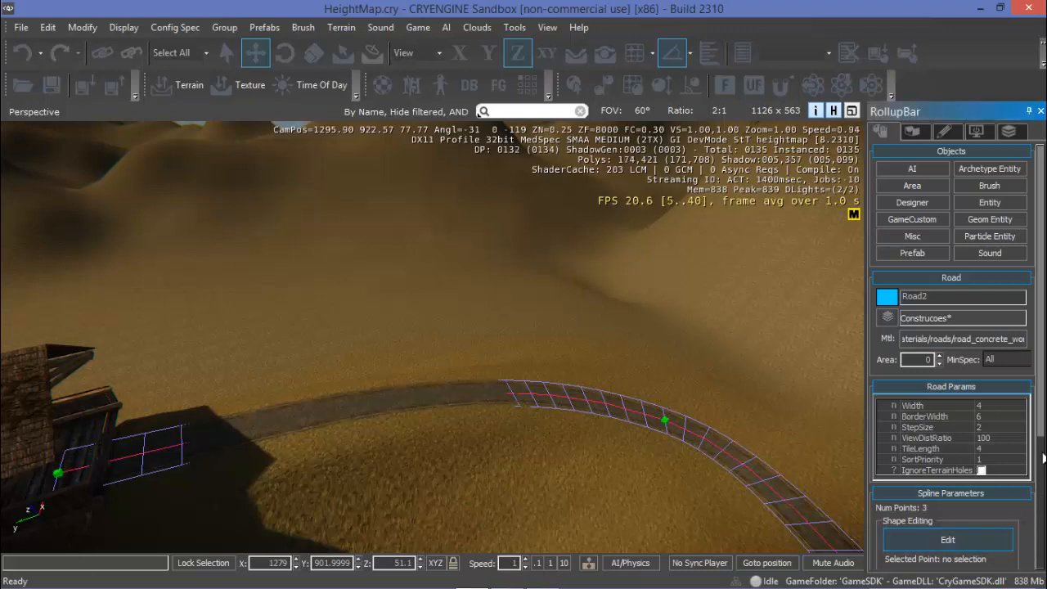
{"action": "left_click", "coordinate": [59, 475]}
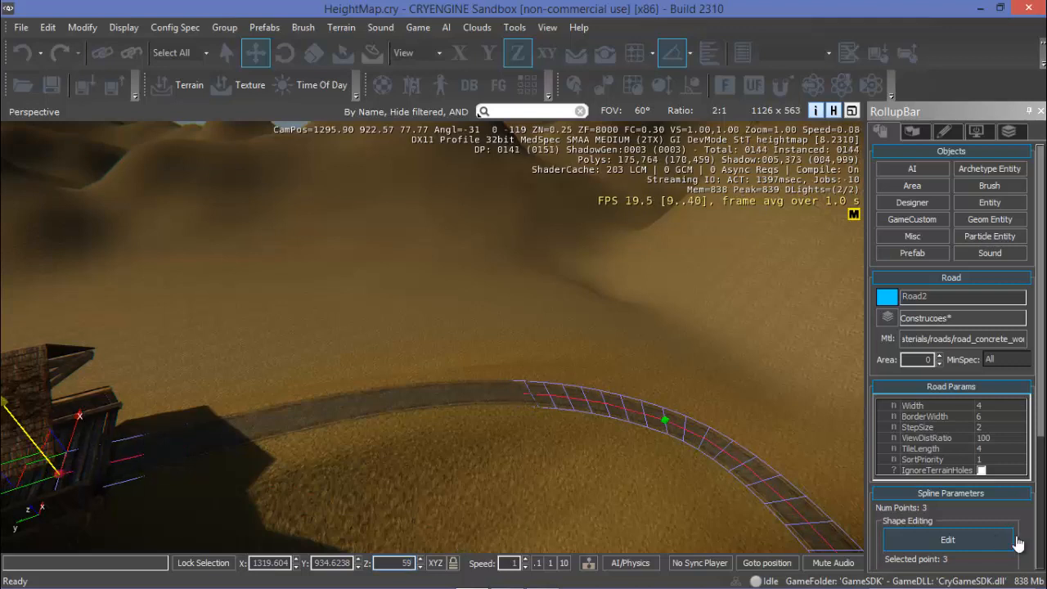
{"action": "scroll", "coordinate": [1039, 549], "scroll_direction": "down", "scroll_amount": 5}
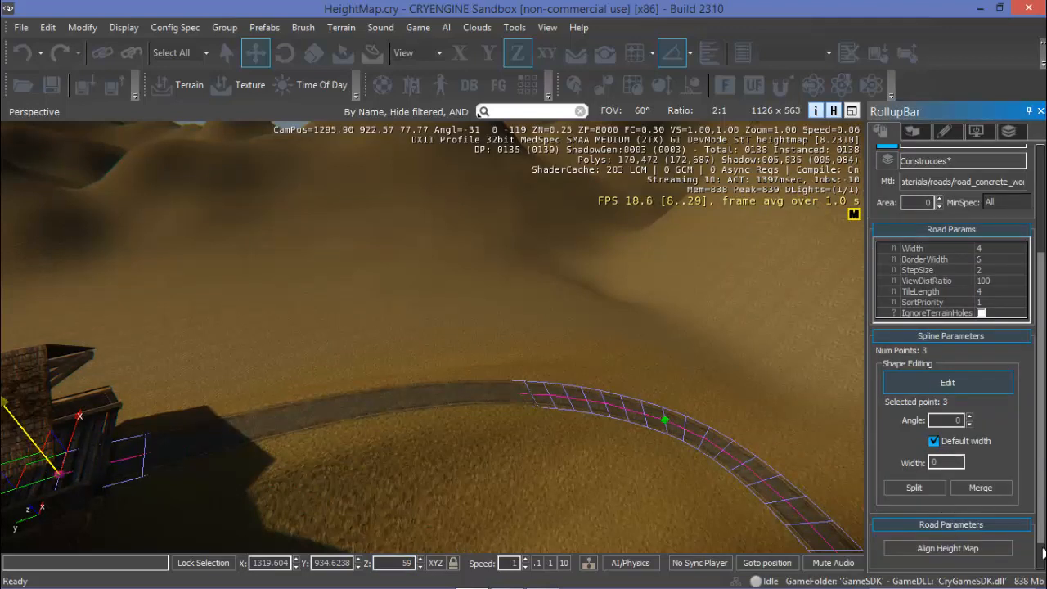
{"action": "left_click", "coordinate": [955, 542]}
Deselect the road point, select the wooden bridge and nudge its Y position to 947.96.
{"action": "middle_click_drag", "start_coordinate": [402, 517], "coordinate": [410, 522]}
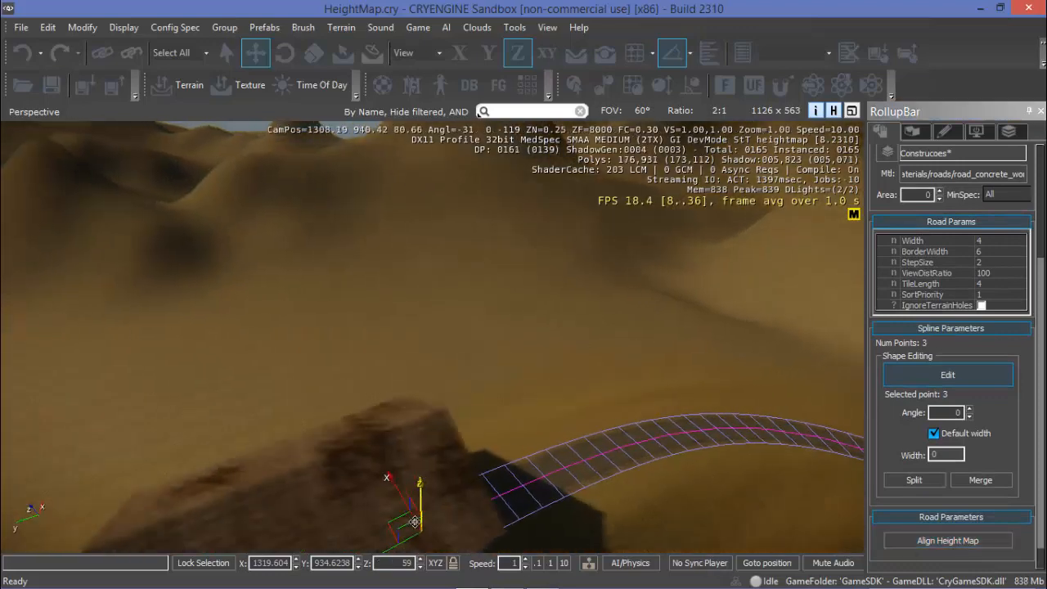
{"action": "scroll", "coordinate": [409, 522], "scroll_direction": "up", "scroll_amount": 5}
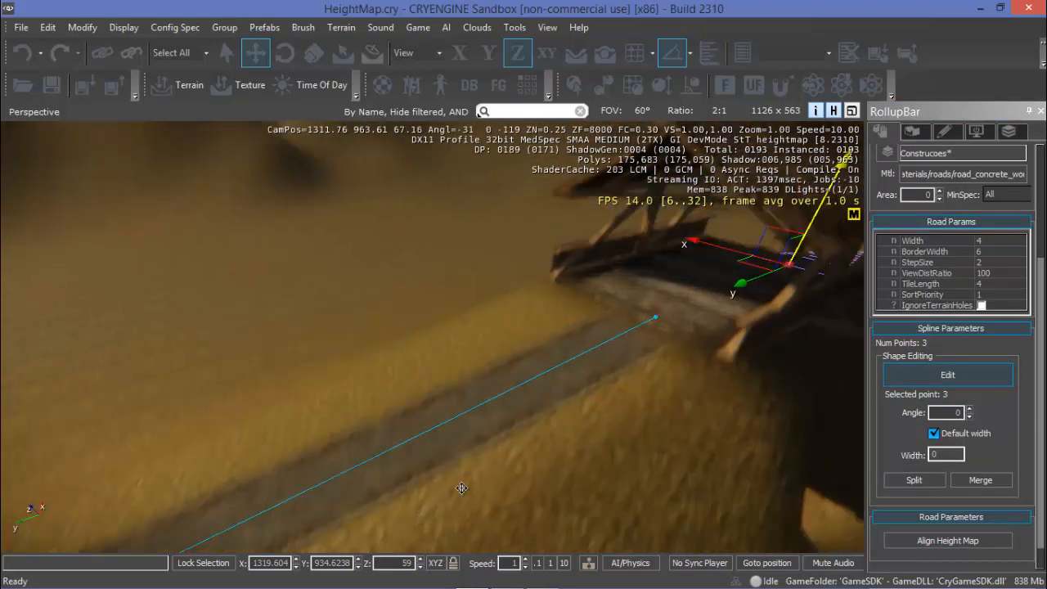
{"action": "scroll", "coordinate": [591, 421], "scroll_direction": "up", "scroll_amount": 5}
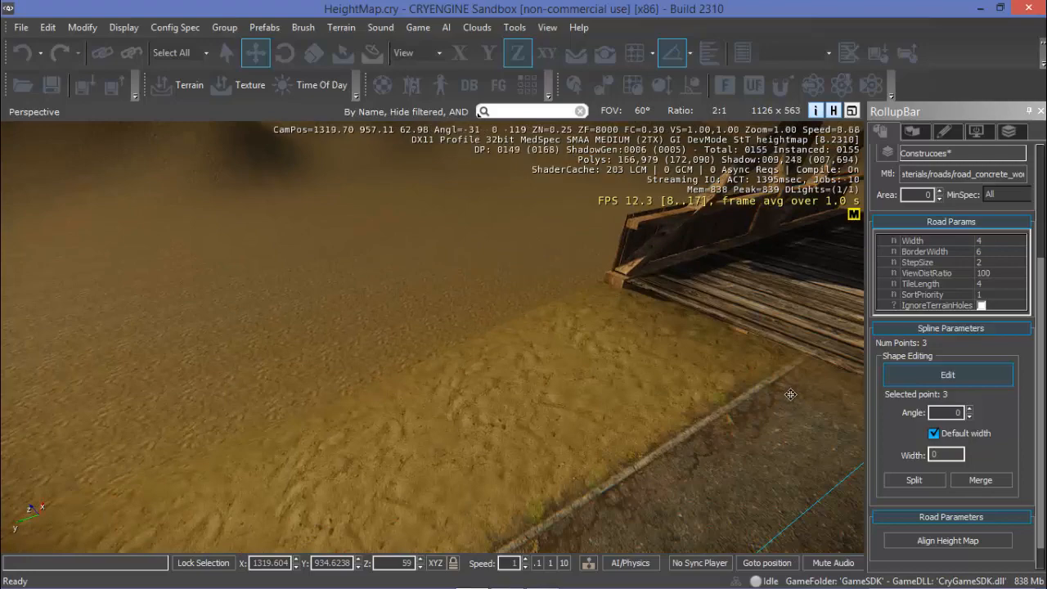
{"action": "middle_click_drag", "start_coordinate": [790, 394], "coordinate": [781, 393]}
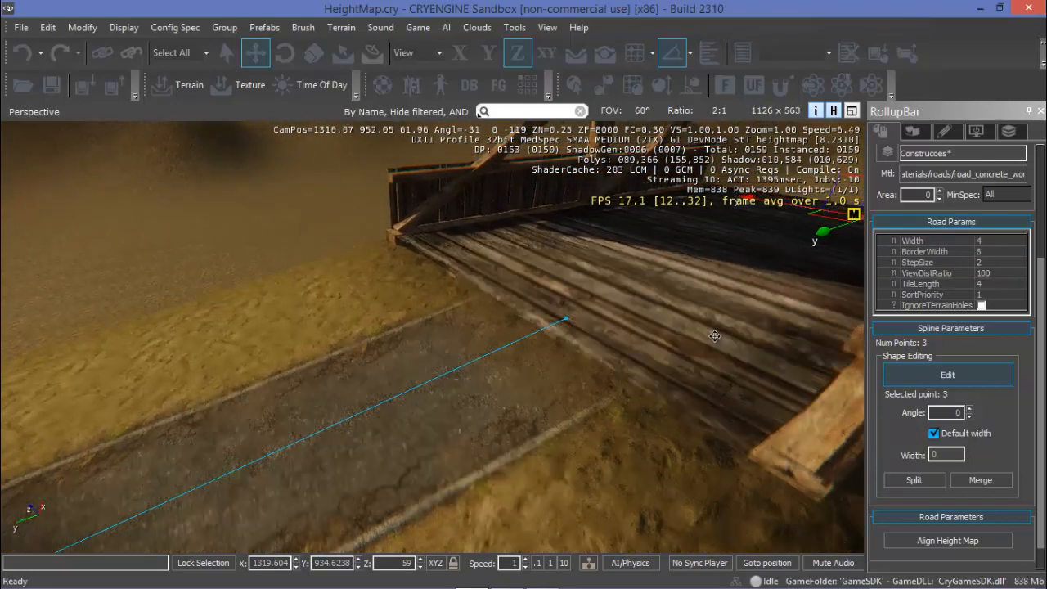
{"action": "left_click", "coordinate": [731, 263]}
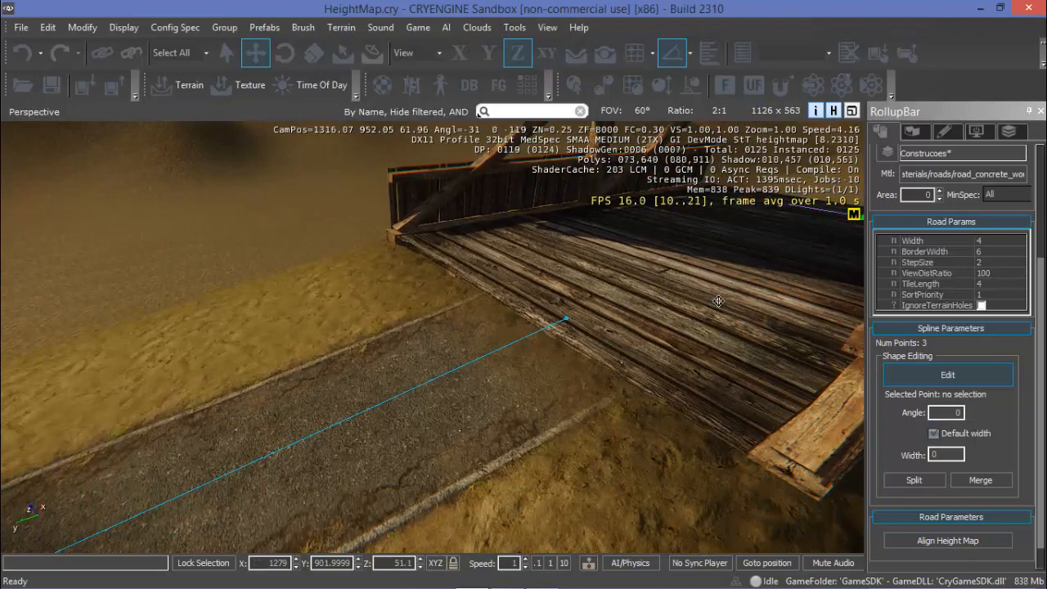
{"action": "right_click_drag", "start_coordinate": [719, 301], "coordinate": [684, 307]}
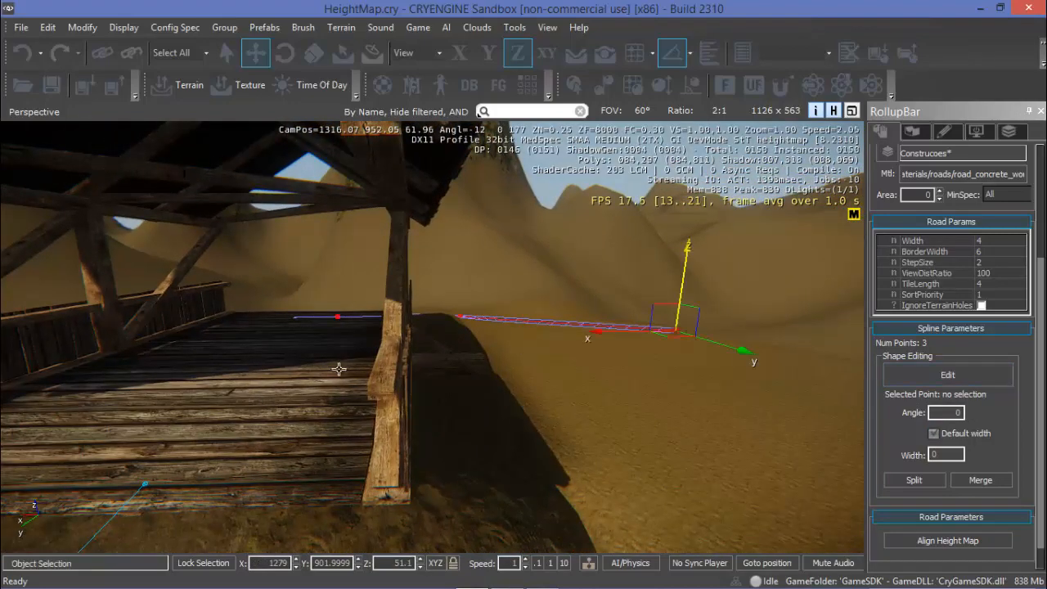
{"action": "left_click", "coordinate": [339, 369]}
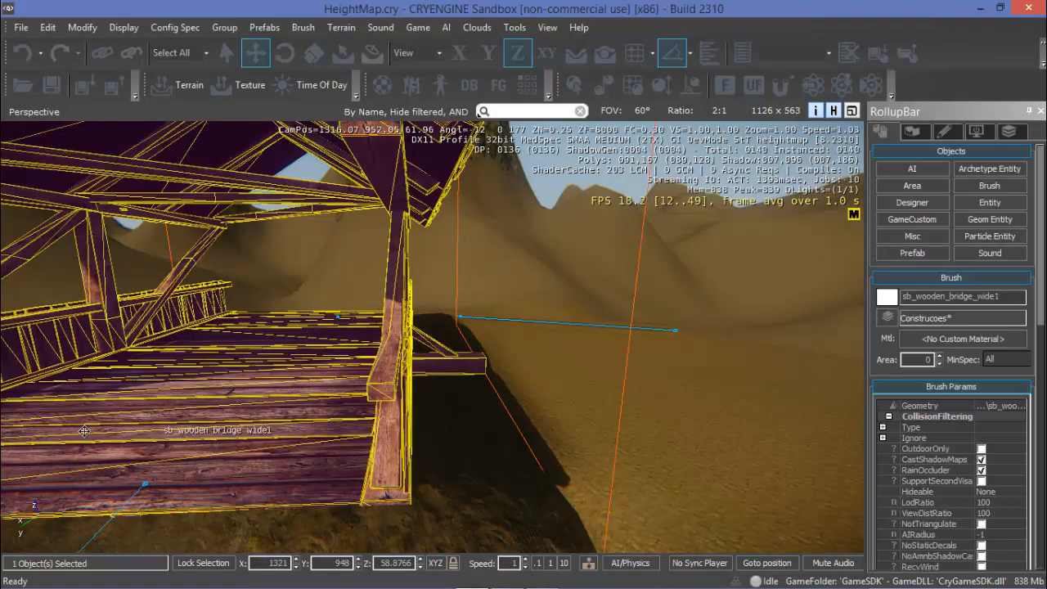
{"action": "scroll", "coordinate": [84, 431], "scroll_direction": "down", "scroll_amount": 2}
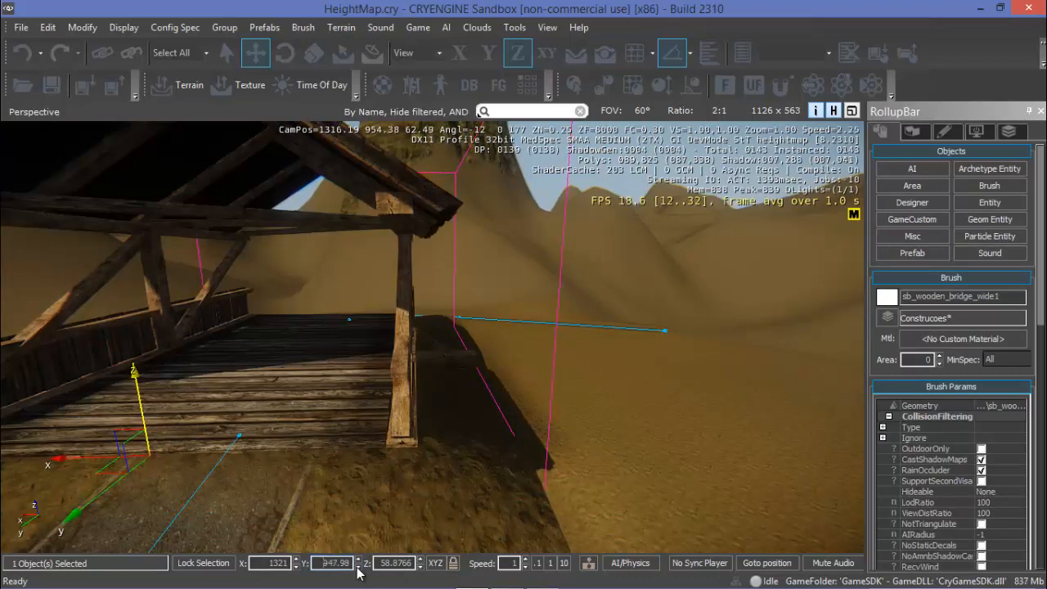
Fine-tune the wooden bridge's height against the road surface to a Z position of 58.86.
{"action": "left_click", "coordinate": [420, 567]}
{"action": "left_click", "coordinate": [419, 567]}
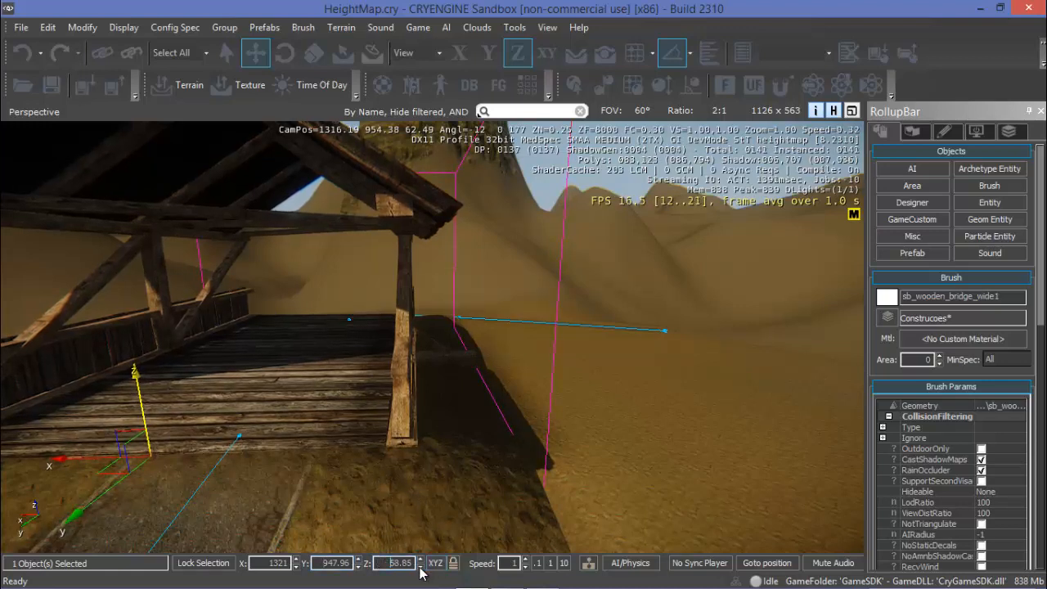
{"action": "left_click", "coordinate": [420, 567]}
{"action": "left_click", "coordinate": [420, 567]}
{"action": "left_click", "coordinate": [420, 567]}
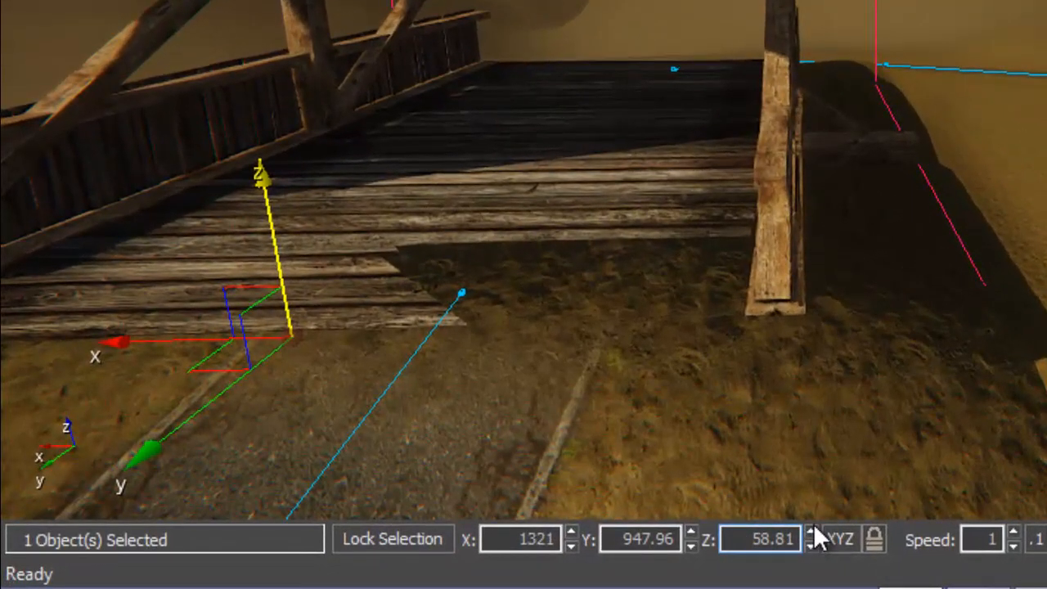
{"action": "left_click", "coordinate": [512, 553]}
{"action": "left_click", "coordinate": [512, 553]}
{"action": "left_click", "coordinate": [811, 532]}
{"action": "left_click", "coordinate": [811, 533]}
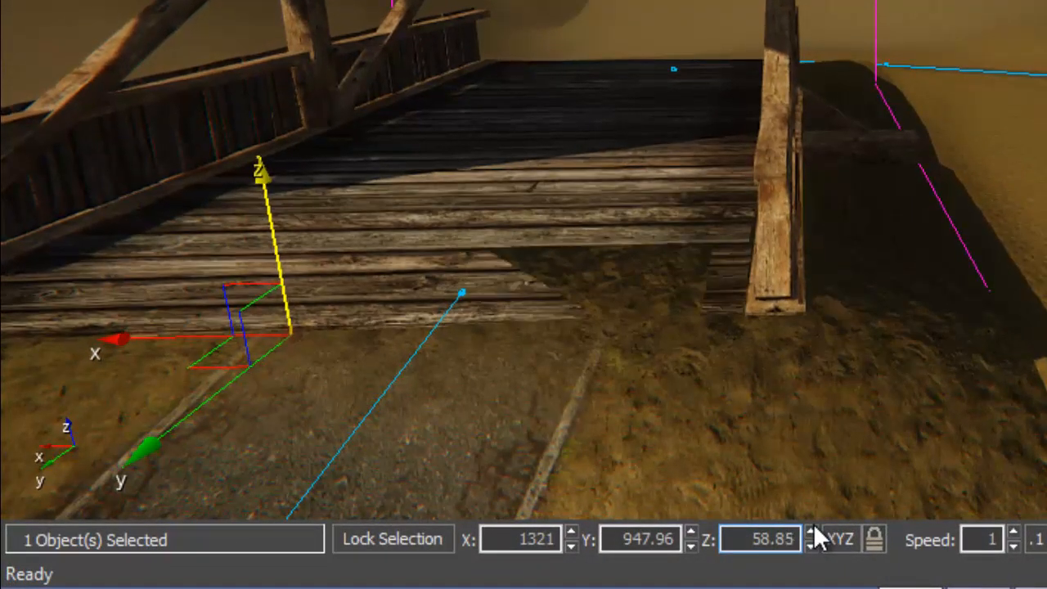
{"action": "left_click", "coordinate": [811, 532]}
Examine the joint between the road and the bridge, and test the crossing in game mode.
{"action": "right_click_drag", "start_coordinate": [908, 295], "coordinate": [939, 290]}
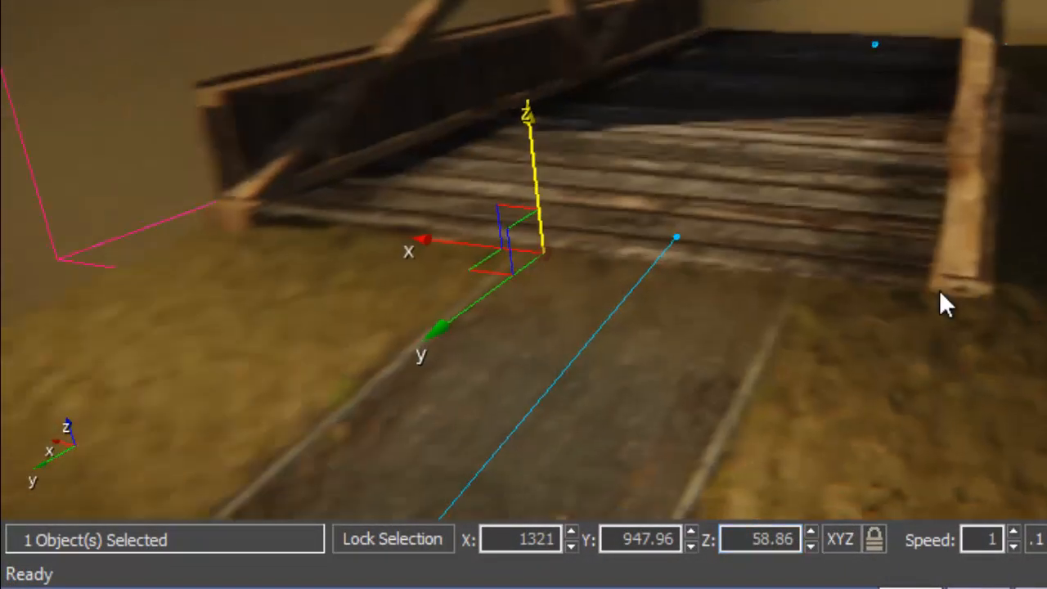
{"action": "right_click_drag", "start_coordinate": [886, 347], "coordinate": [893, 357]}
{"action": "middle_click_drag", "start_coordinate": [893, 358], "coordinate": [895, 355]}
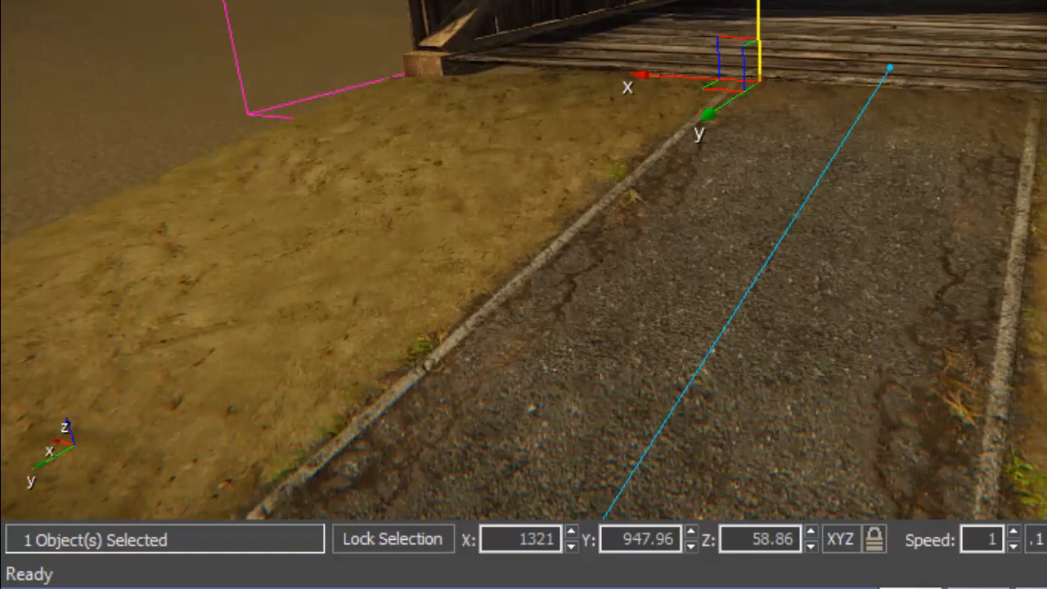
{"action": "key", "text": "ctrl+g"}
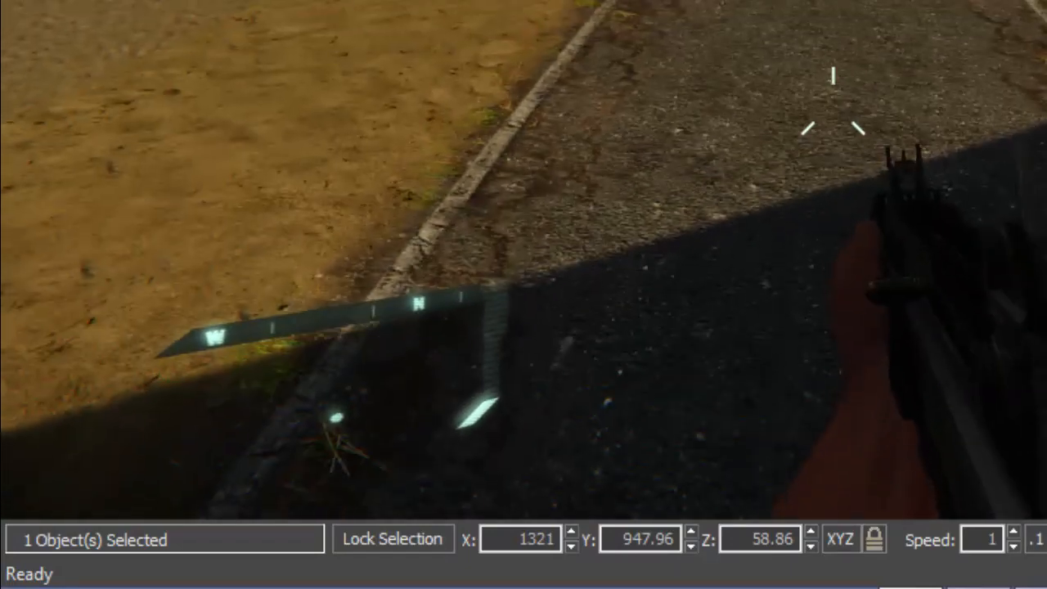
{"action": "key", "text": "Escape"}
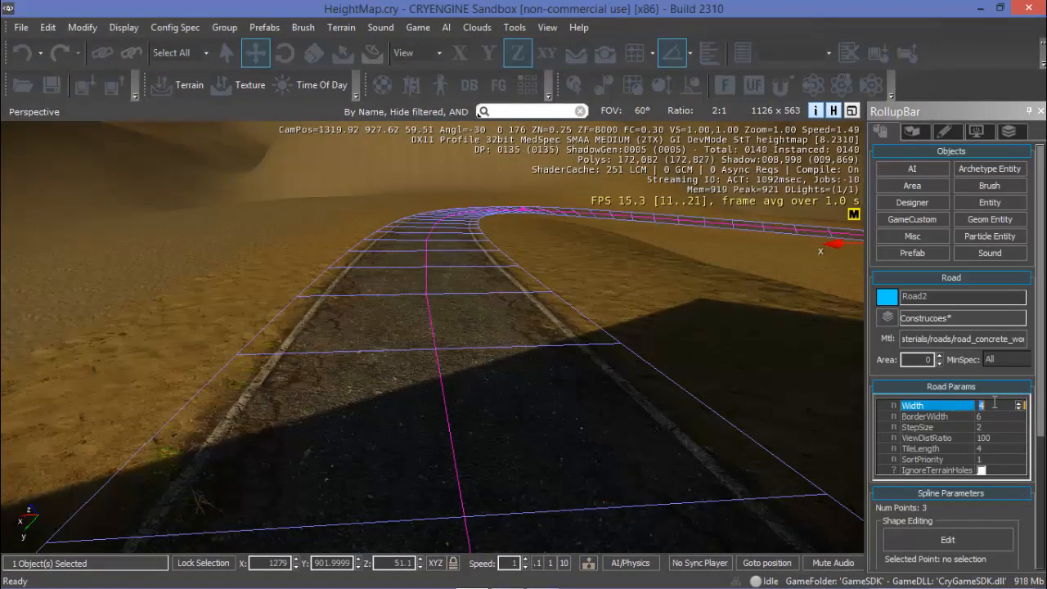
Set the far concrete road segment's width and tile length to 10, and align the height map to it.
{"action": "key", "text": "Return"}
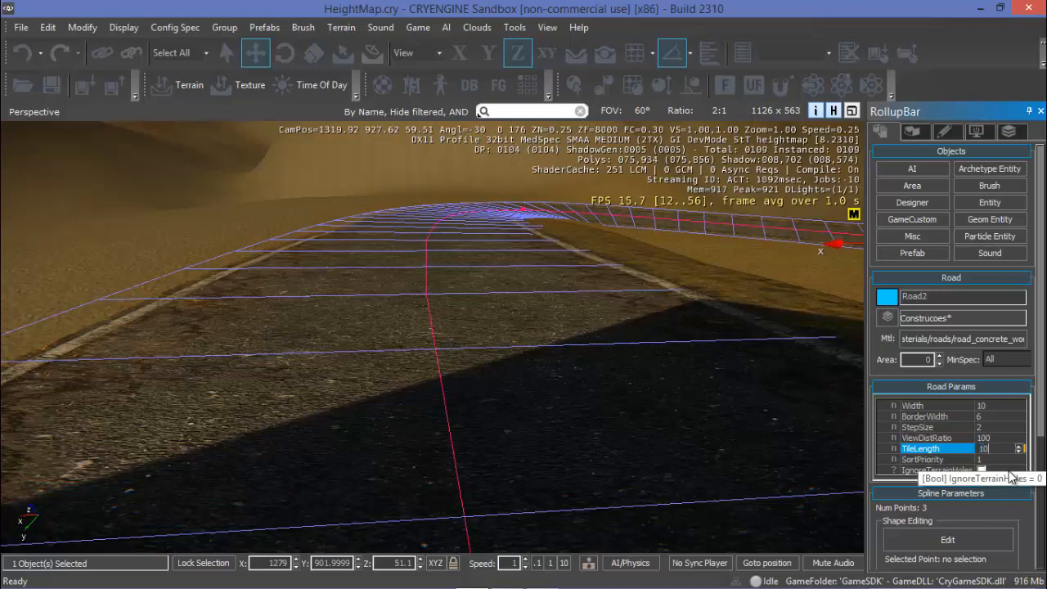
{"action": "key", "text": "Return"}
{"action": "right_click_drag", "start_coordinate": [654, 379], "coordinate": [643, 415]}
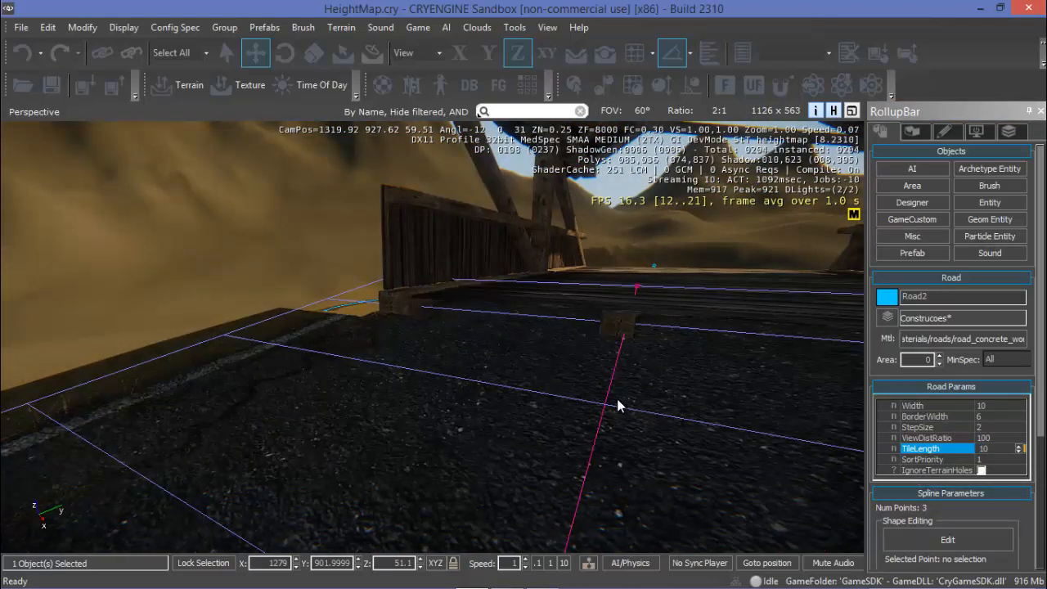
{"action": "key", "text": "s"}
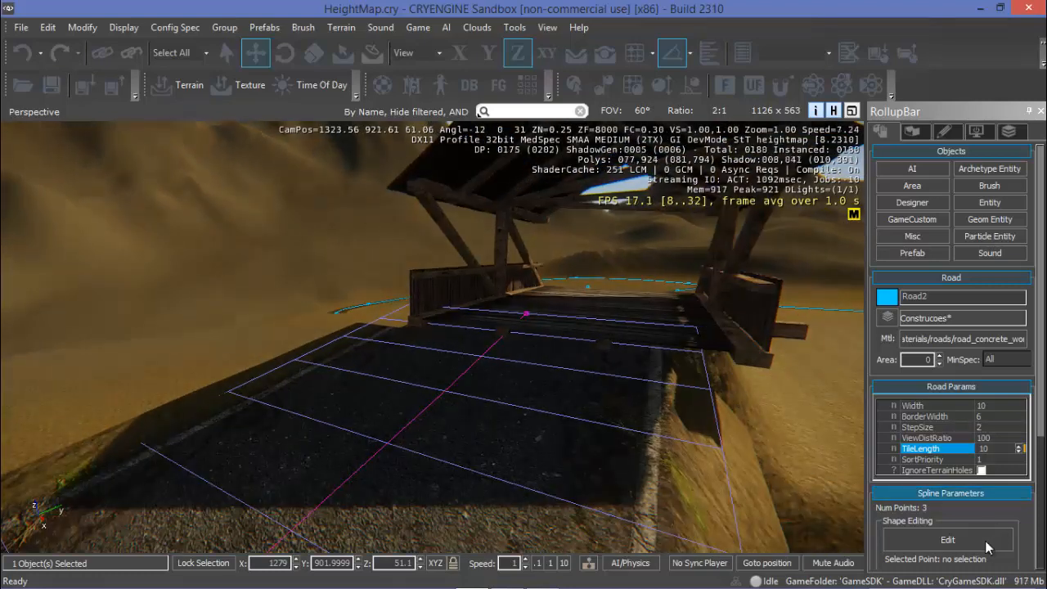
{"action": "scroll", "coordinate": [973, 556], "scroll_direction": "down", "scroll_amount": 3}
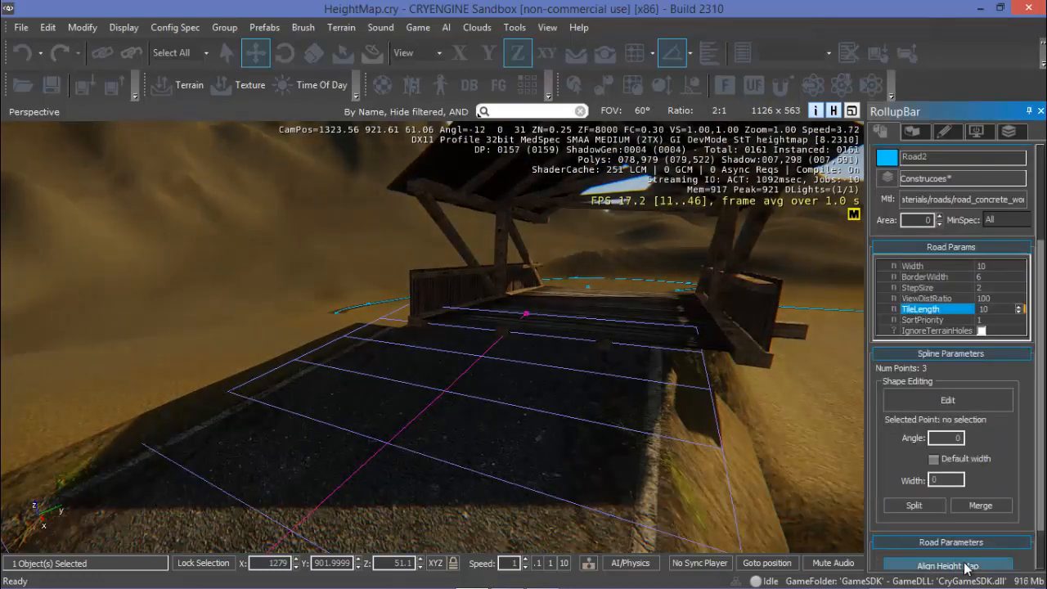
{"action": "left_click", "coordinate": [966, 566]}
Select the concrete road segment on the bridge's other side and set its width and tile length to 10.
{"action": "middle_click_drag", "start_coordinate": [679, 409], "coordinate": [662, 441]}
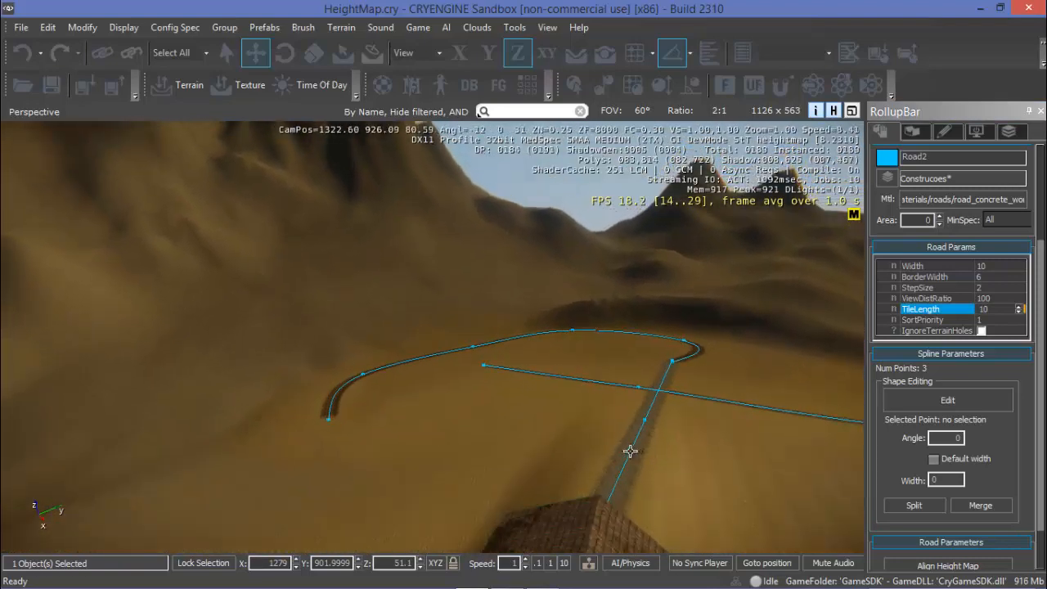
{"action": "left_click", "coordinate": [632, 454]}
{"action": "left_click", "coordinate": [991, 264]}
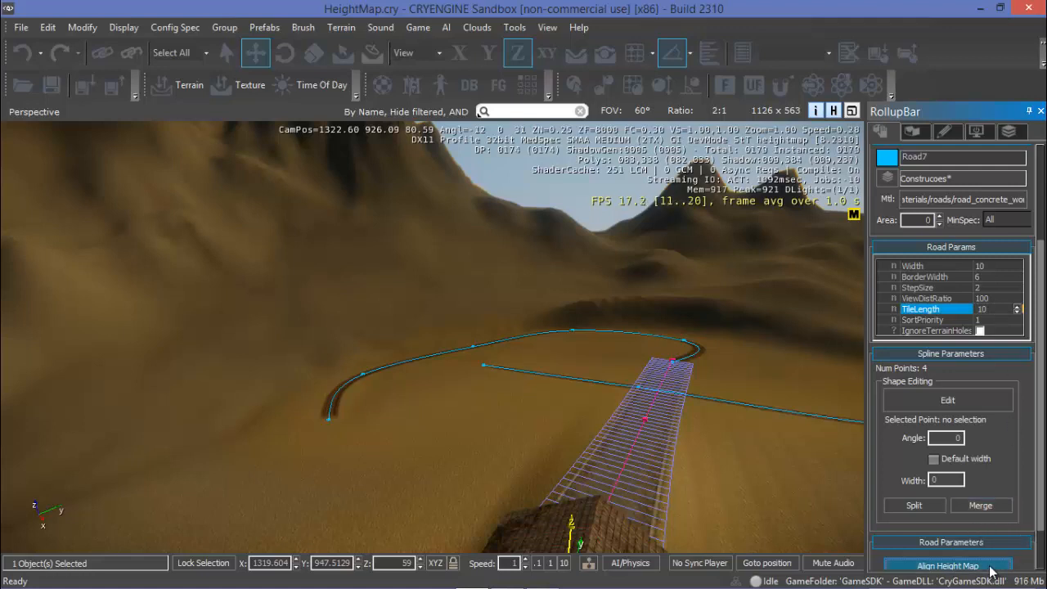
{"action": "left_click_drag", "start_coordinate": [1039, 374], "coordinate": [1041, 481]}
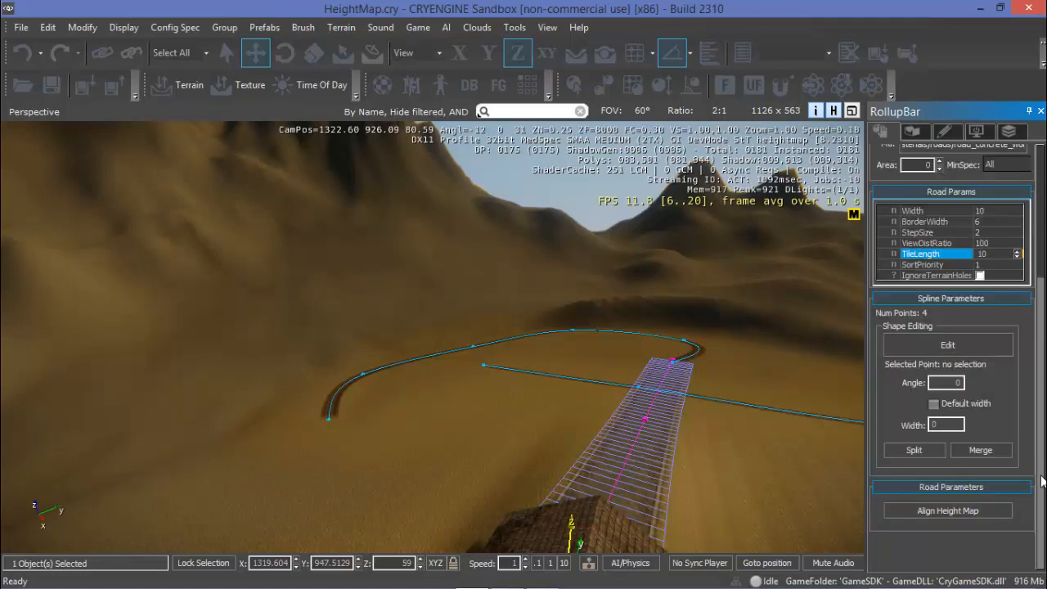
Shift the wooden bridge along the X axis to about 1319.59 so it centres on the road, and deselect it.
{"action": "middle_click_drag", "start_coordinate": [628, 474], "coordinate": [633, 419]}
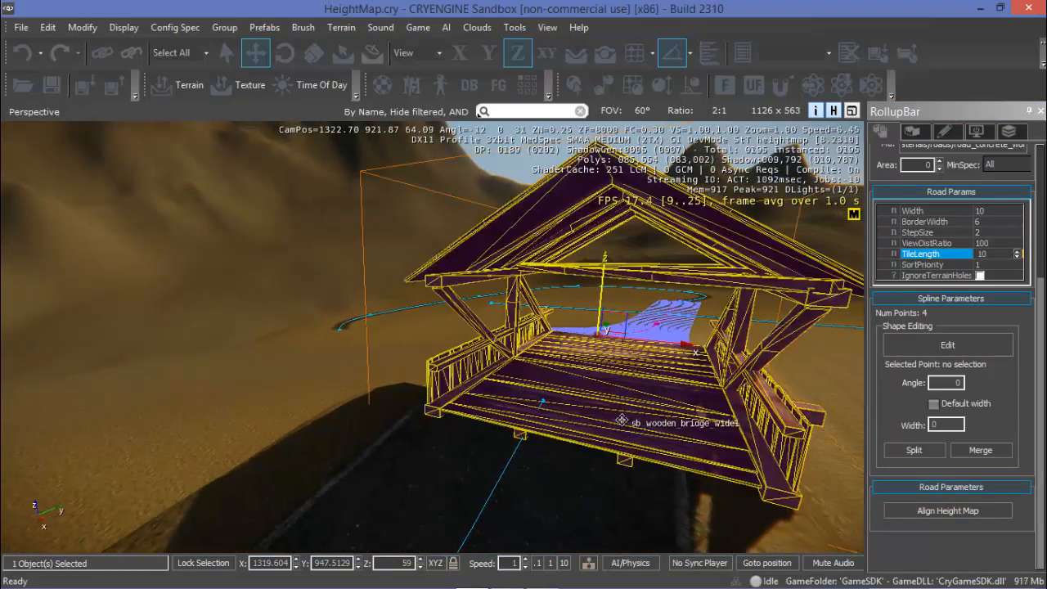
{"action": "left_click", "coordinate": [633, 419]}
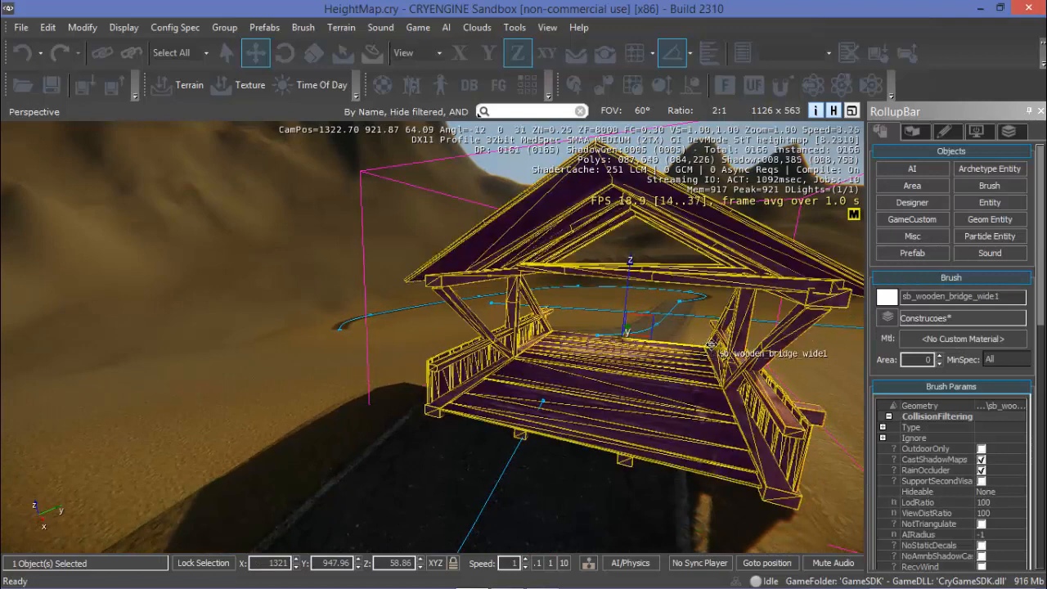
{"action": "left_click_drag", "start_coordinate": [712, 344], "coordinate": [682, 345]}
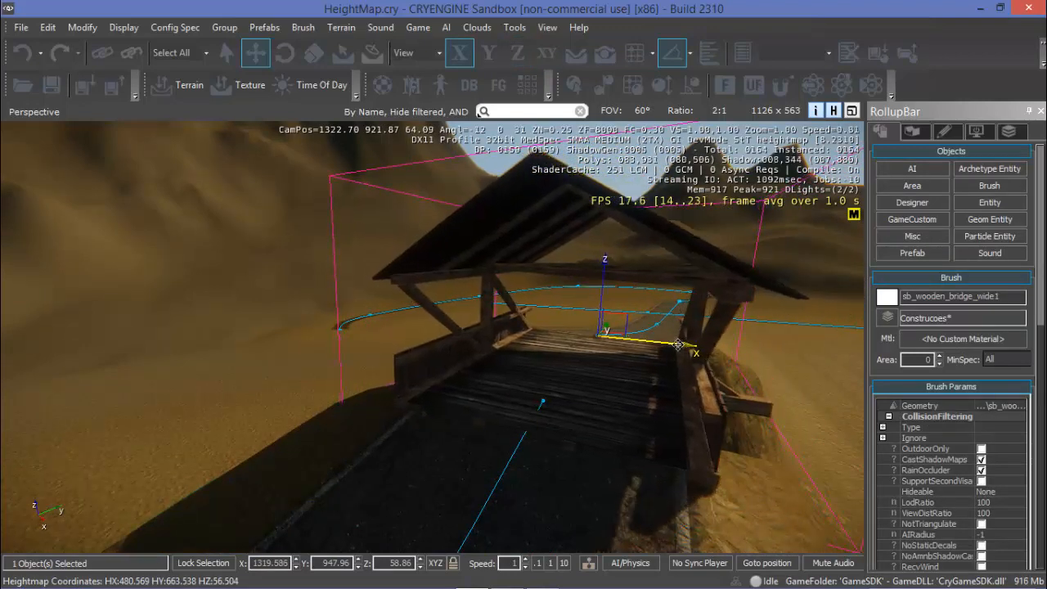
{"action": "left_click", "coordinate": [518, 495]}
Examine the wooden bridge from both sides and close up where its deck meets each road end.
{"action": "right_click_drag", "start_coordinate": [600, 496], "coordinate": [606, 497]}
{"action": "middle_click_drag", "start_coordinate": [607, 498], "coordinate": [607, 498]}
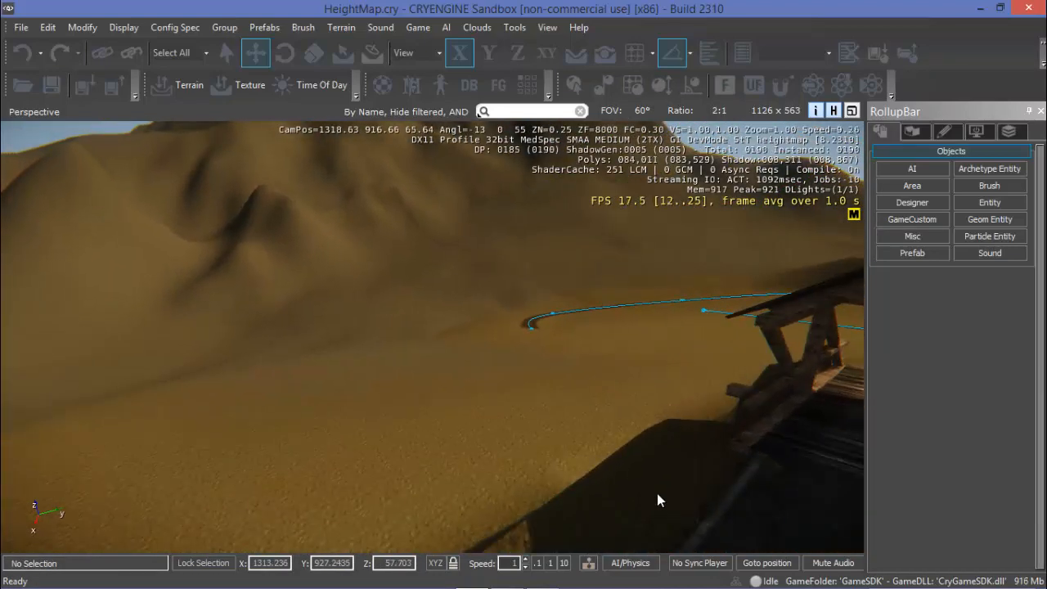
{"action": "right_click_drag", "start_coordinate": [657, 494], "coordinate": [425, 504]}
{"action": "middle_click_drag", "start_coordinate": [425, 505], "coordinate": [502, 486]}
{"action": "right_click_drag", "start_coordinate": [503, 486], "coordinate": [326, 457]}
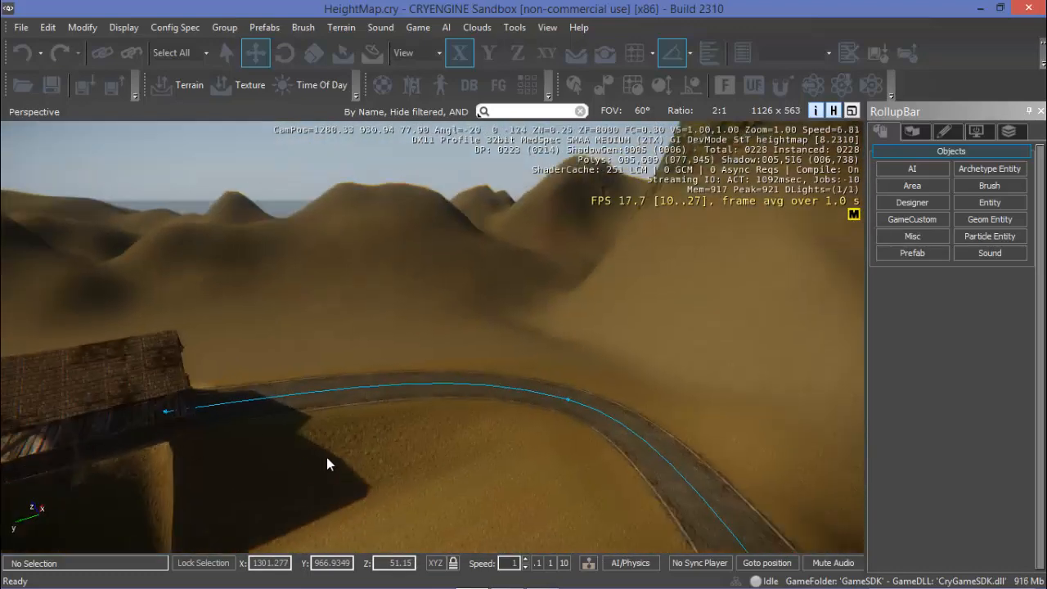
{"action": "middle_click_drag", "start_coordinate": [276, 461], "coordinate": [294, 460]}
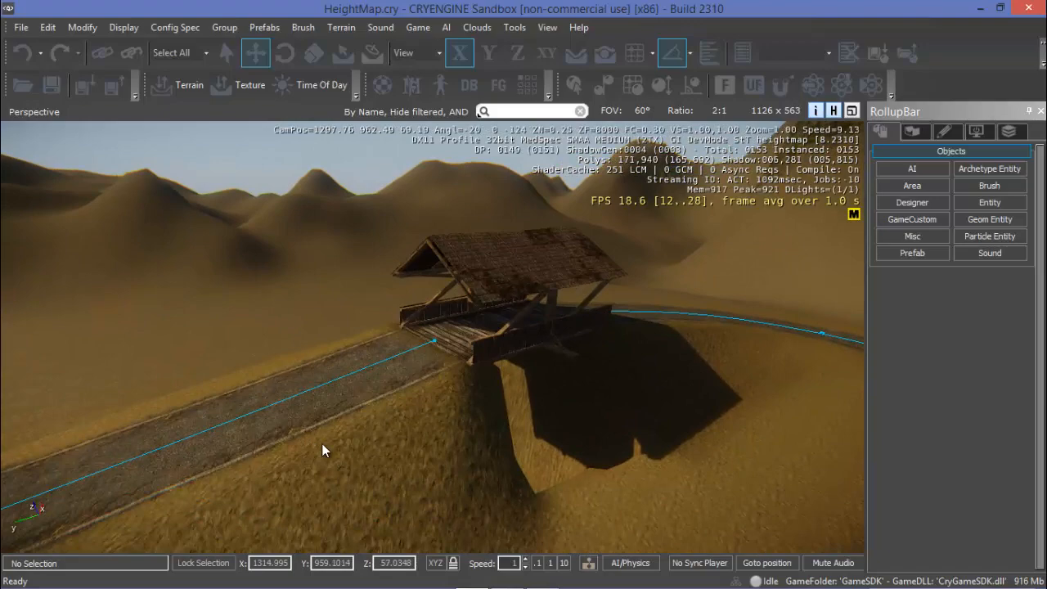
{"action": "scroll", "coordinate": [299, 402], "scroll_direction": "up", "scroll_amount": 8}
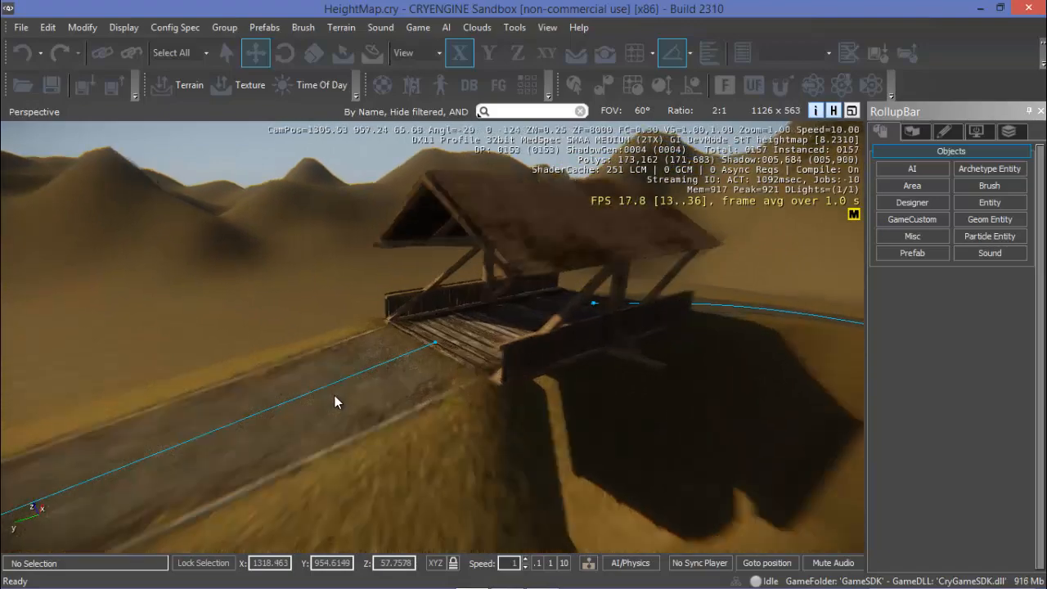
{"action": "scroll", "coordinate": [412, 403], "scroll_direction": "up", "scroll_amount": 6}
{"action": "scroll", "coordinate": [438, 403], "scroll_direction": "down", "scroll_amount": 3}
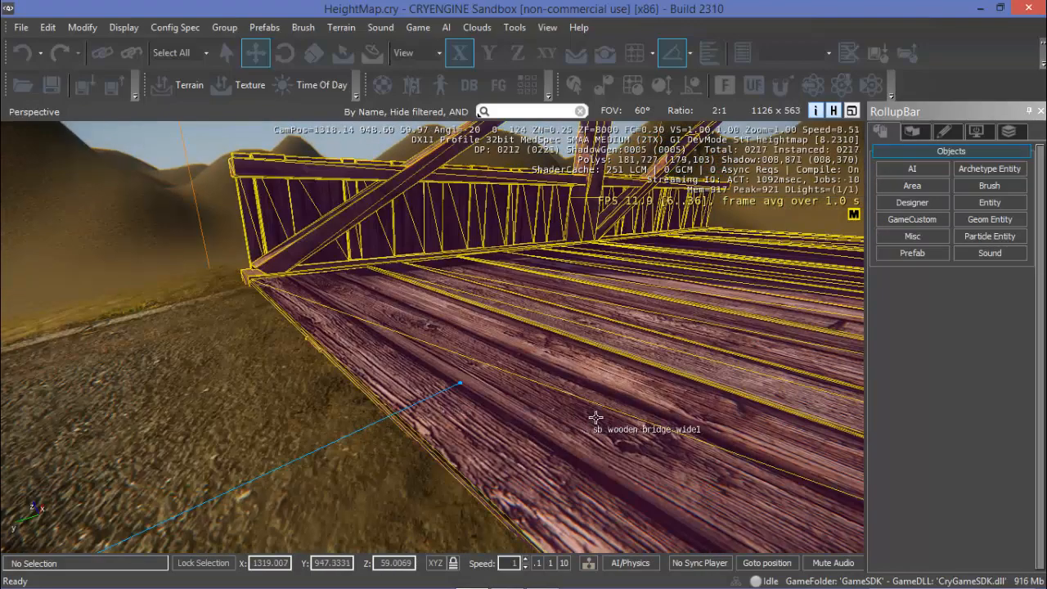
{"action": "scroll", "coordinate": [595, 418], "scroll_direction": "down", "scroll_amount": 4}
{"action": "right_click_drag", "start_coordinate": [659, 421], "coordinate": [817, 439]}
{"action": "mouse_move", "coordinate": [816, 438]}
{"action": "middle_mouse_down"}
{"action": "mouse_move", "coordinate": [785, 431]}
{"action": "mouse_move", "coordinate": [834, 442]}
{"action": "mouse_move", "coordinate": [797, 434]}
{"action": "middle_mouse_up"}
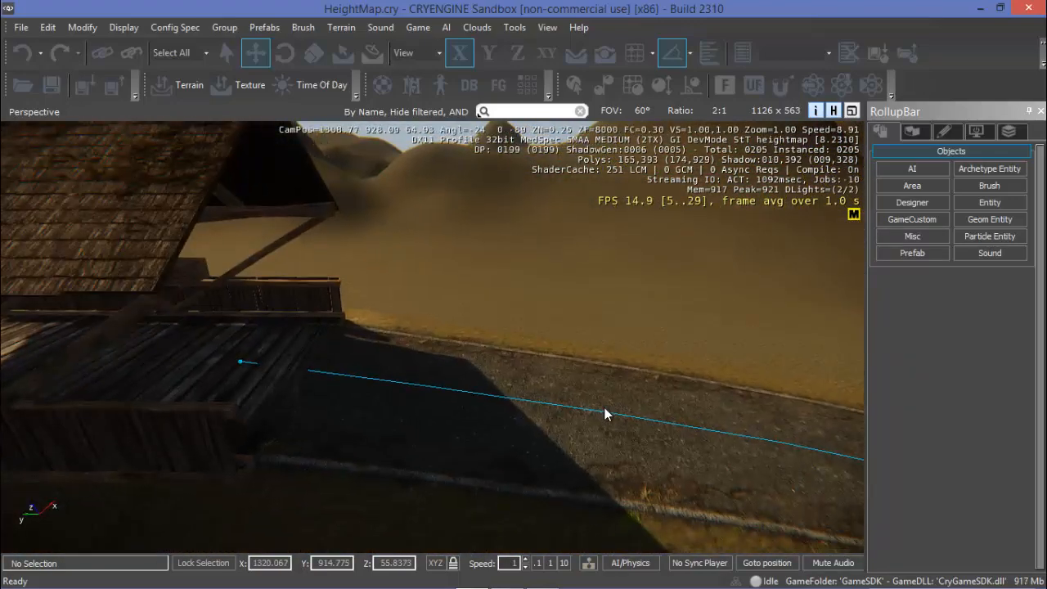
Edit the shape of the curved road segment and pull its end point on the bridge back along Y to about 932.41.
{"action": "scroll", "coordinate": [426, 414], "scroll_direction": "up", "scroll_amount": 3}
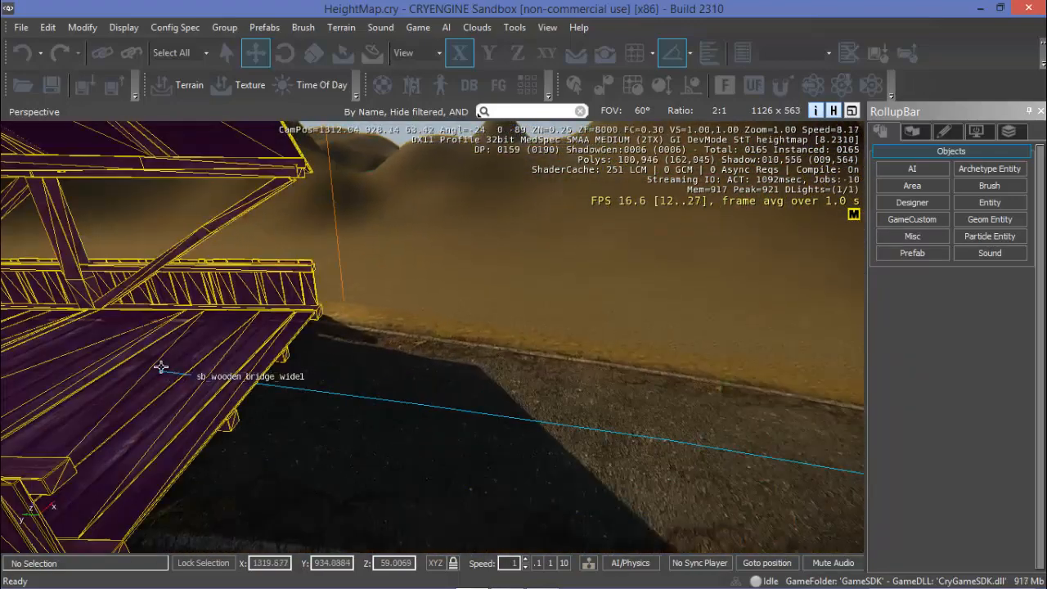
{"action": "left_click", "coordinate": [161, 371]}
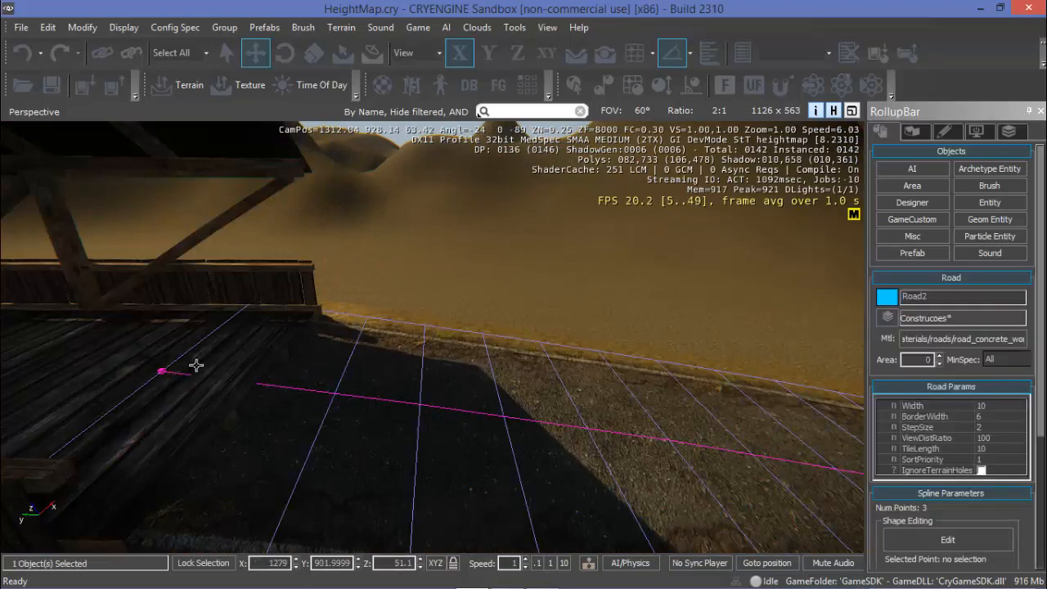
{"action": "left_click", "coordinate": [949, 541]}
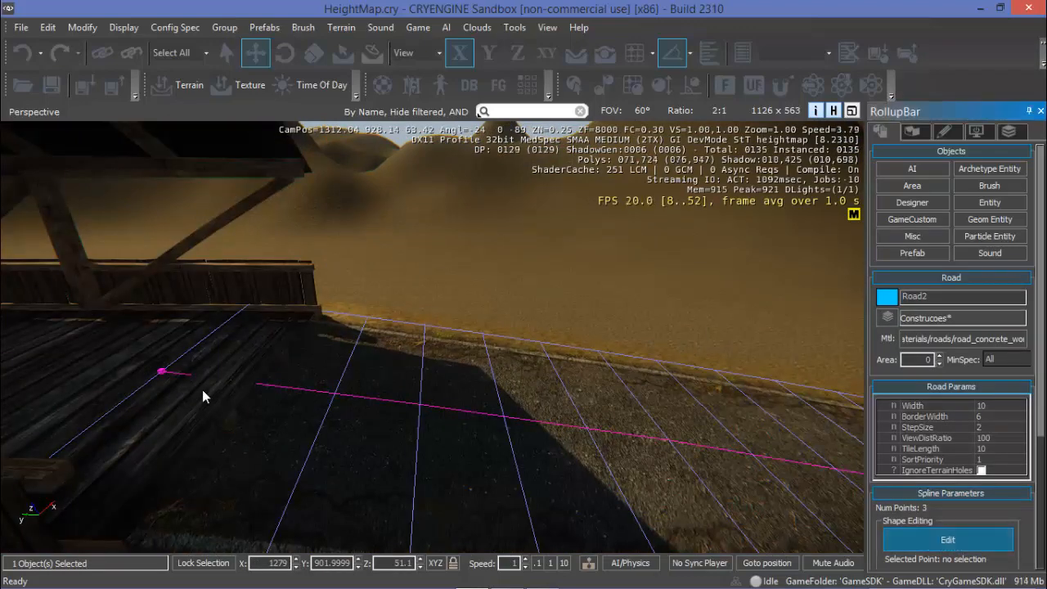
{"action": "left_click", "coordinate": [161, 373]}
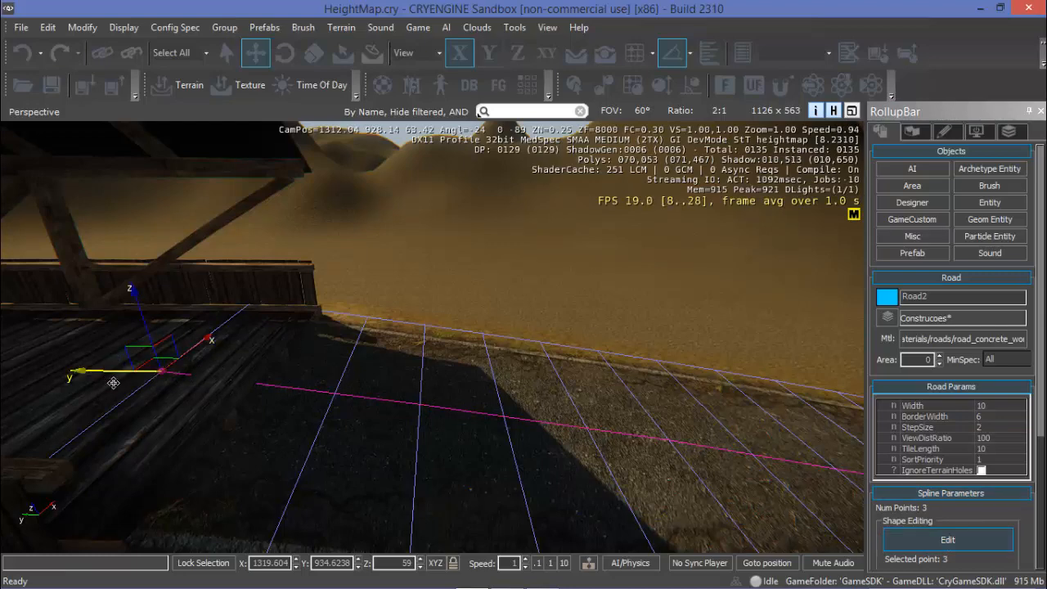
{"action": "left_click_drag", "start_coordinate": [113, 382], "coordinate": [174, 393]}
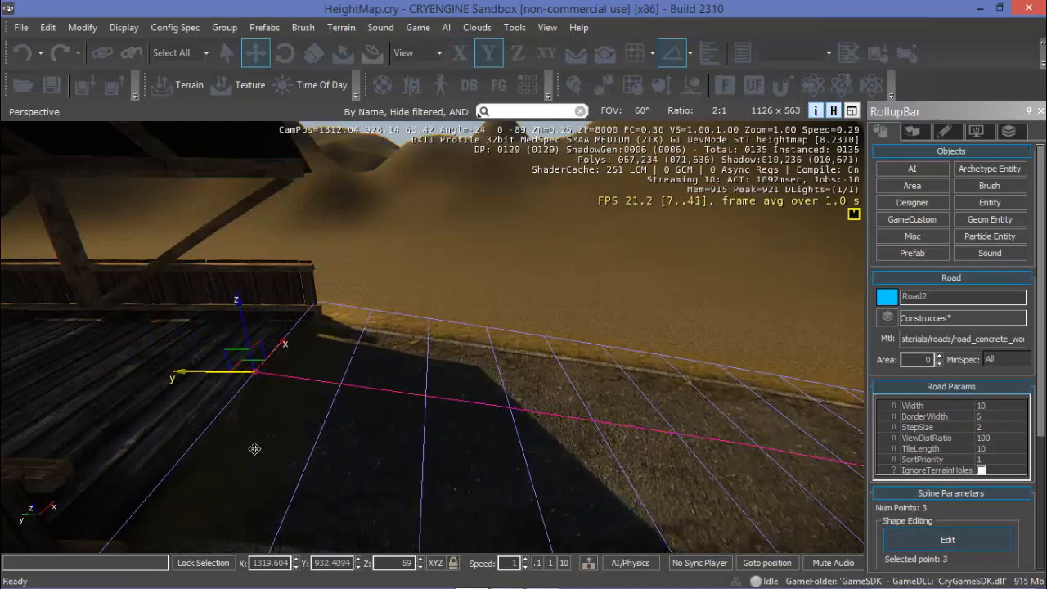
Adjust the road end point's height at the bridge deck to a Z of about 59.06 and align the height map to the road.
{"action": "middle_click_drag", "start_coordinate": [255, 448], "coordinate": [252, 443]}
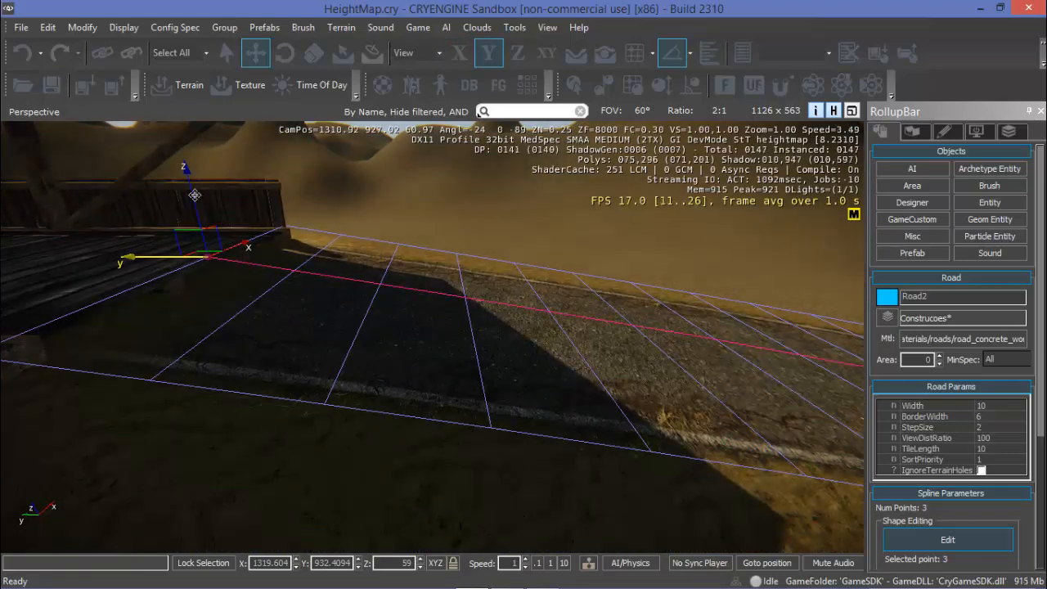
{"action": "left_click_drag", "start_coordinate": [192, 193], "coordinate": [189, 186]}
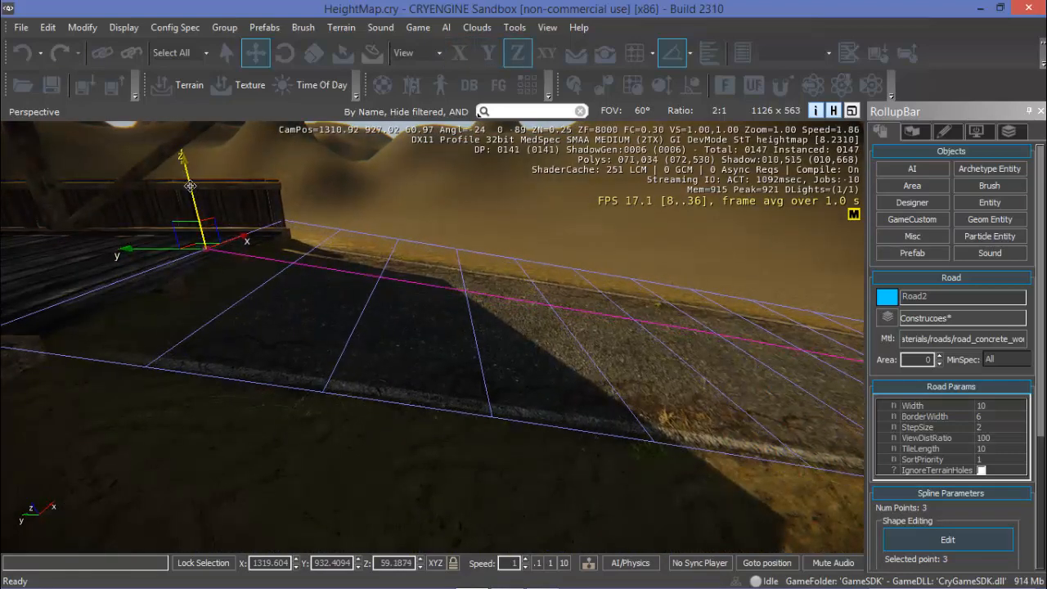
{"action": "left_click", "coordinate": [1041, 559]}
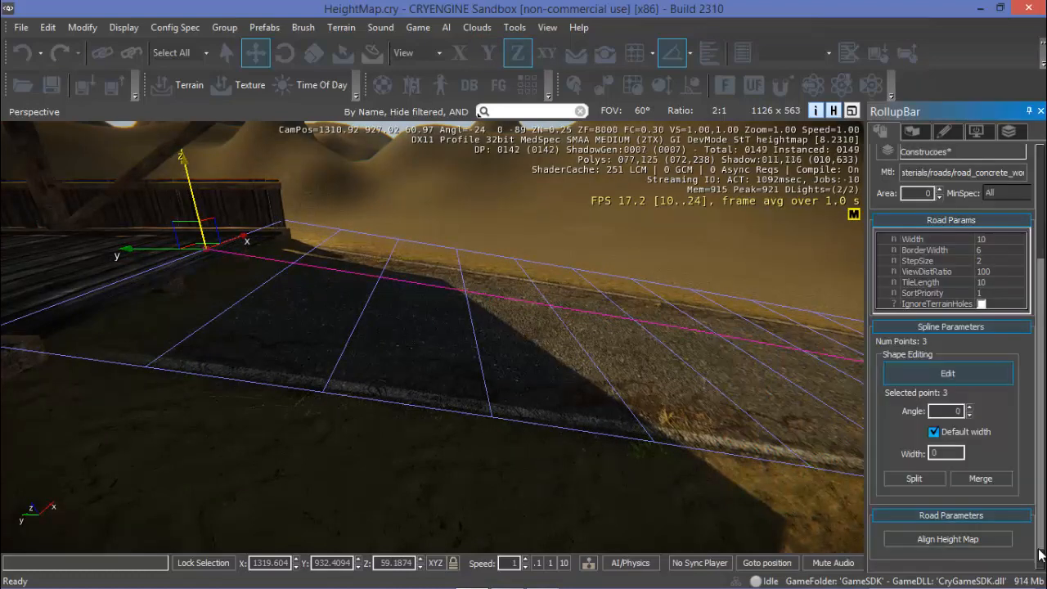
{"action": "left_click", "coordinate": [949, 539]}
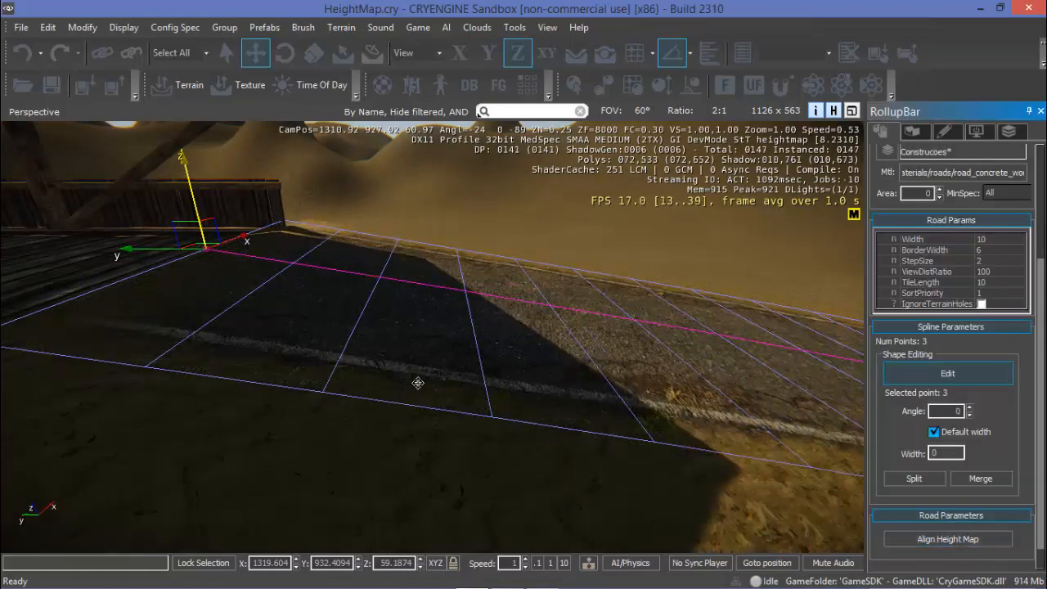
{"action": "key", "text": "a"}
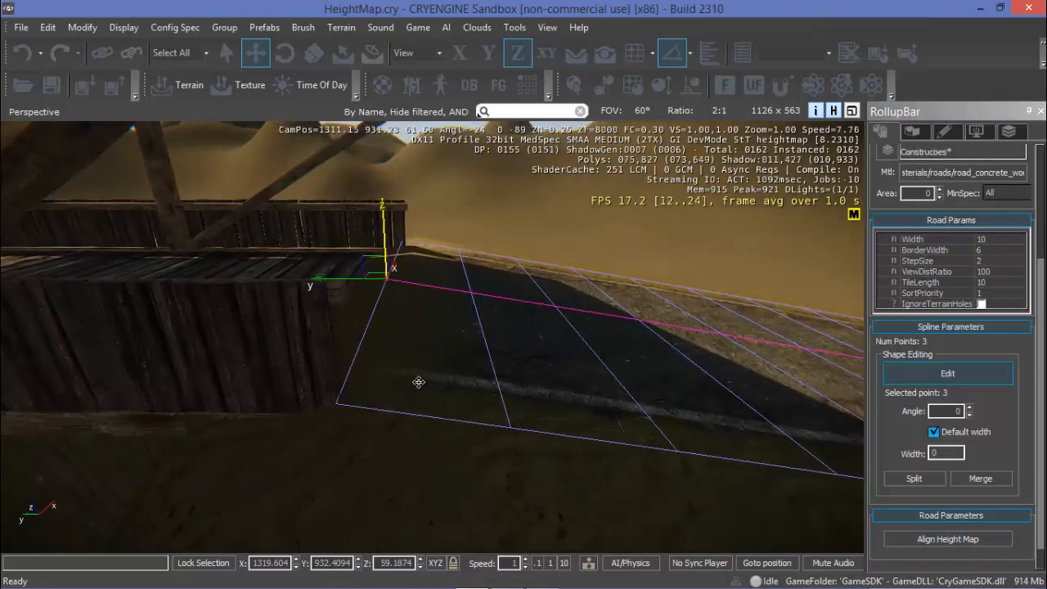
{"action": "middle_click_drag", "start_coordinate": [418, 382], "coordinate": [420, 383]}
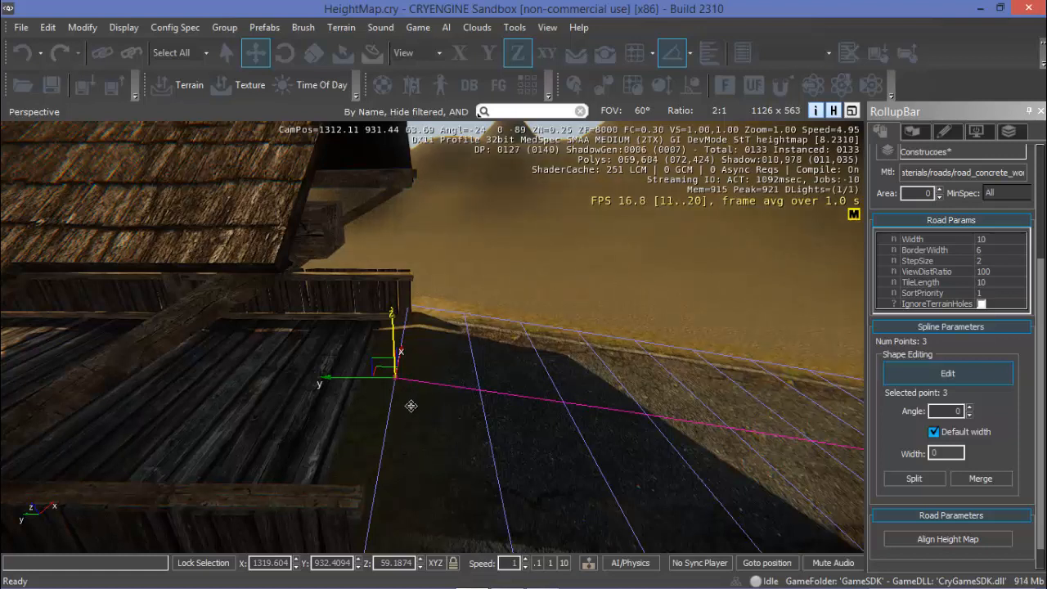
{"action": "left_click_drag", "start_coordinate": [393, 337], "coordinate": [394, 337]}
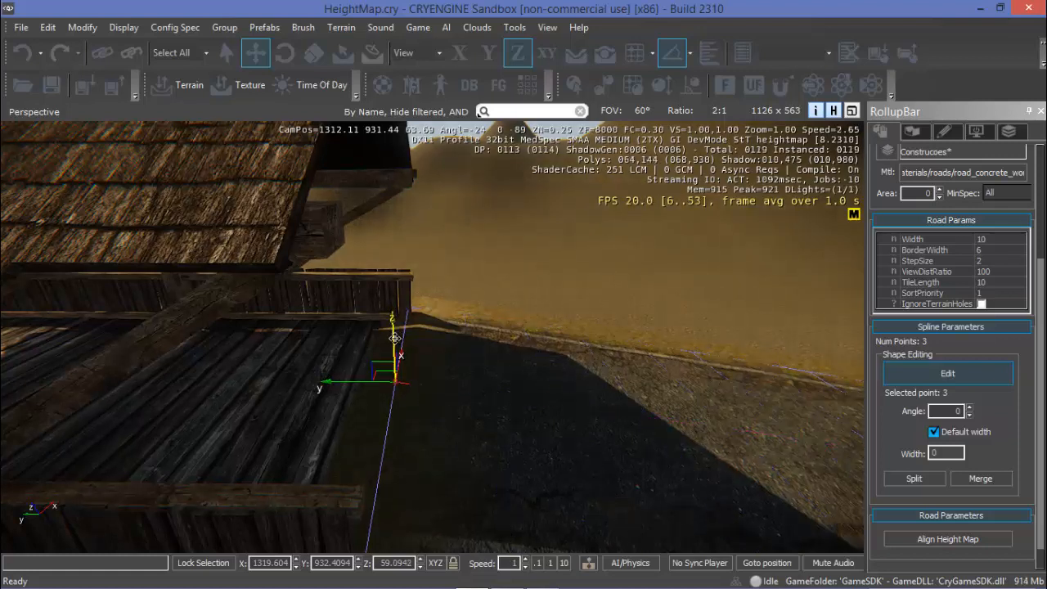
{"action": "left_click", "coordinate": [954, 541]}
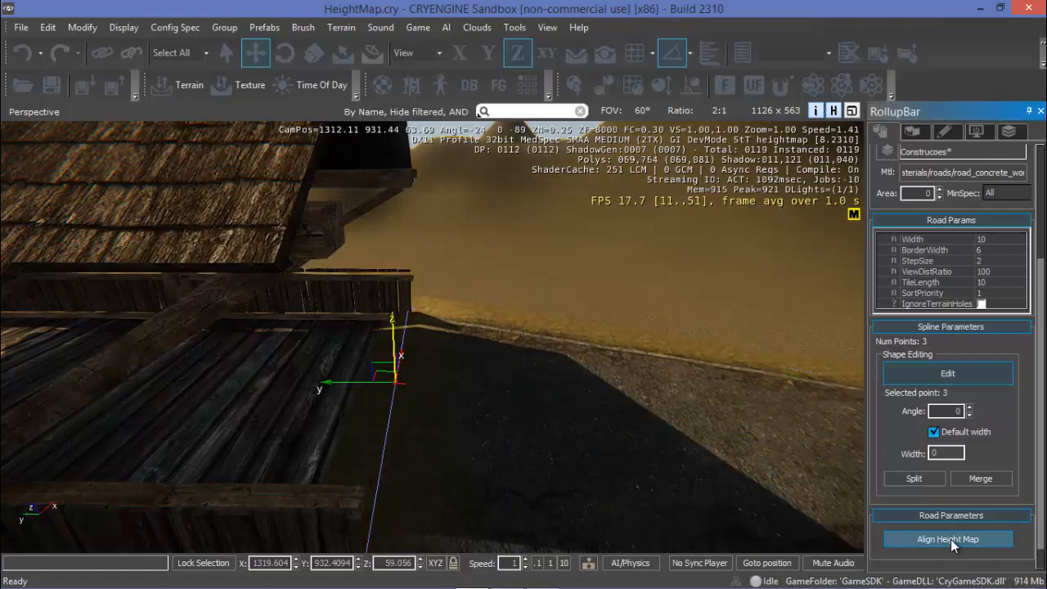
{"action": "left_click", "coordinate": [570, 472]}
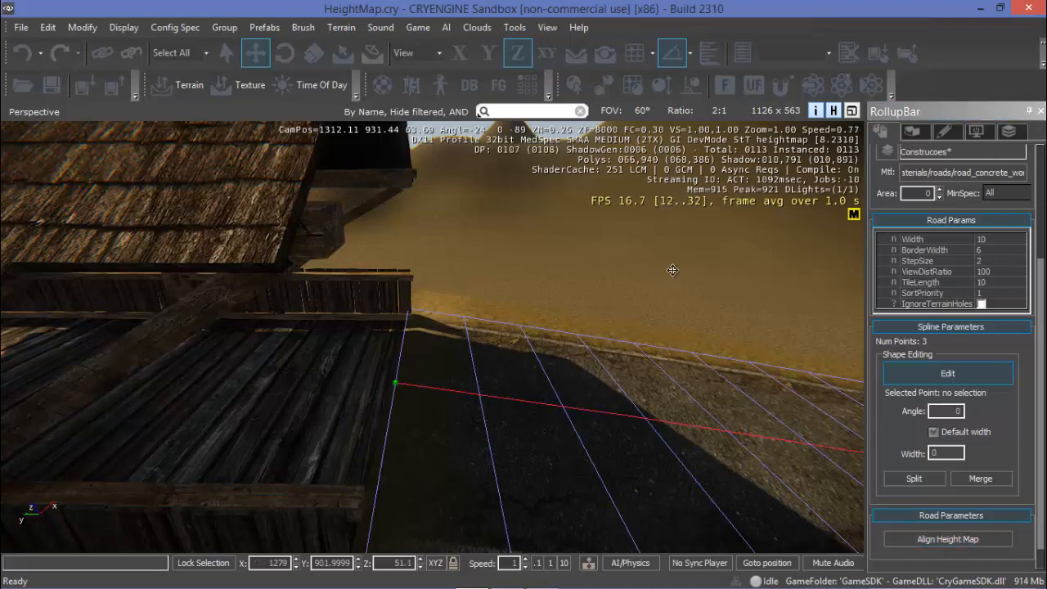
{"action": "left_click", "coordinate": [647, 307]}
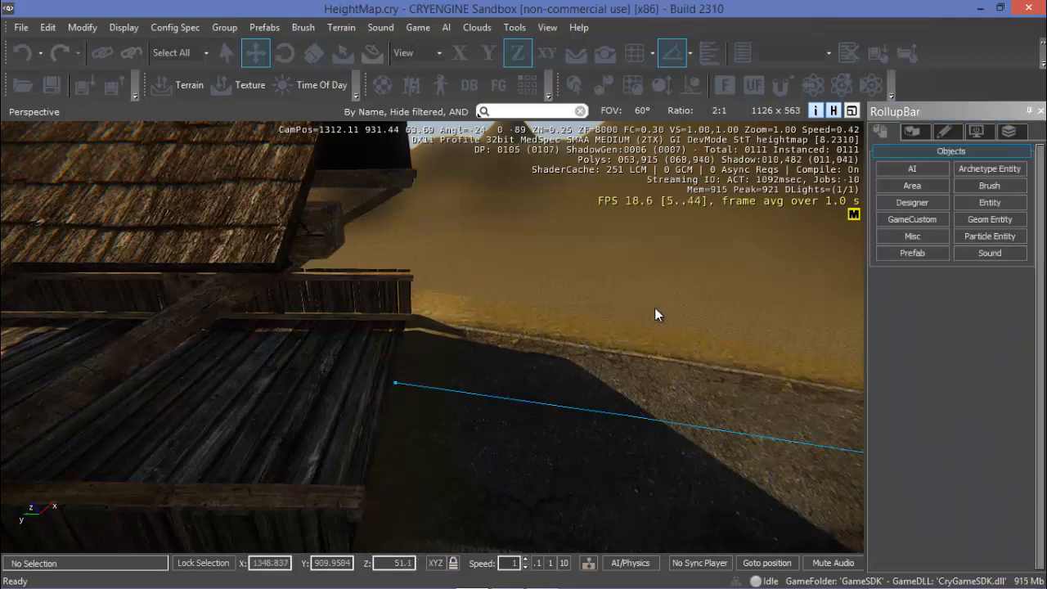
Inspect the adjusted joint at road level, and test the bridge crossing on foot in game mode.
{"action": "right_click_drag", "start_coordinate": [715, 430], "coordinate": [647, 444]}
{"action": "middle_click_drag", "start_coordinate": [650, 454], "coordinate": [657, 439]}
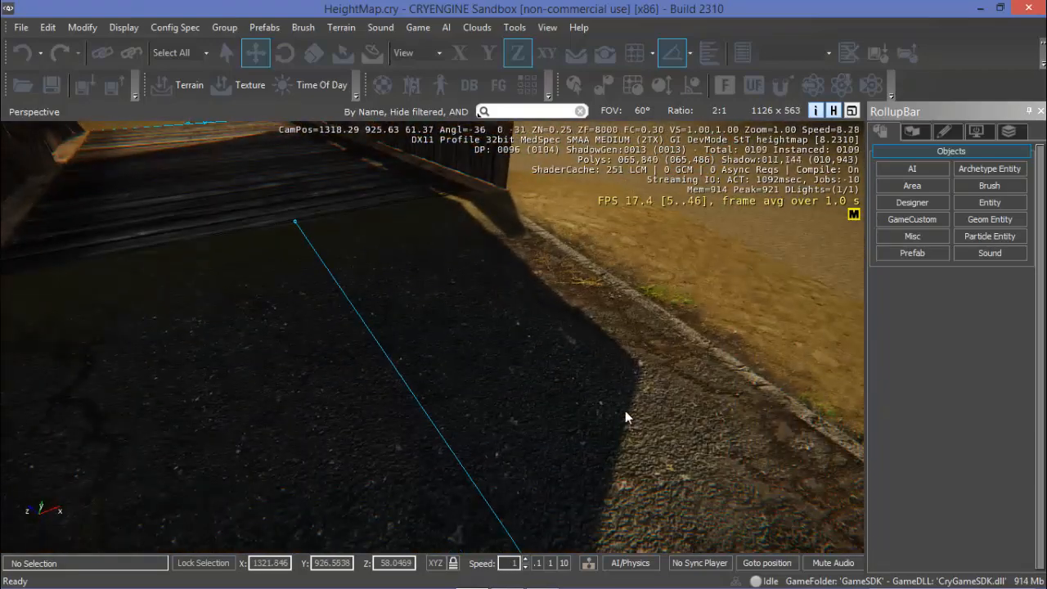
{"action": "right_click_drag", "start_coordinate": [625, 410], "coordinate": [626, 493]}
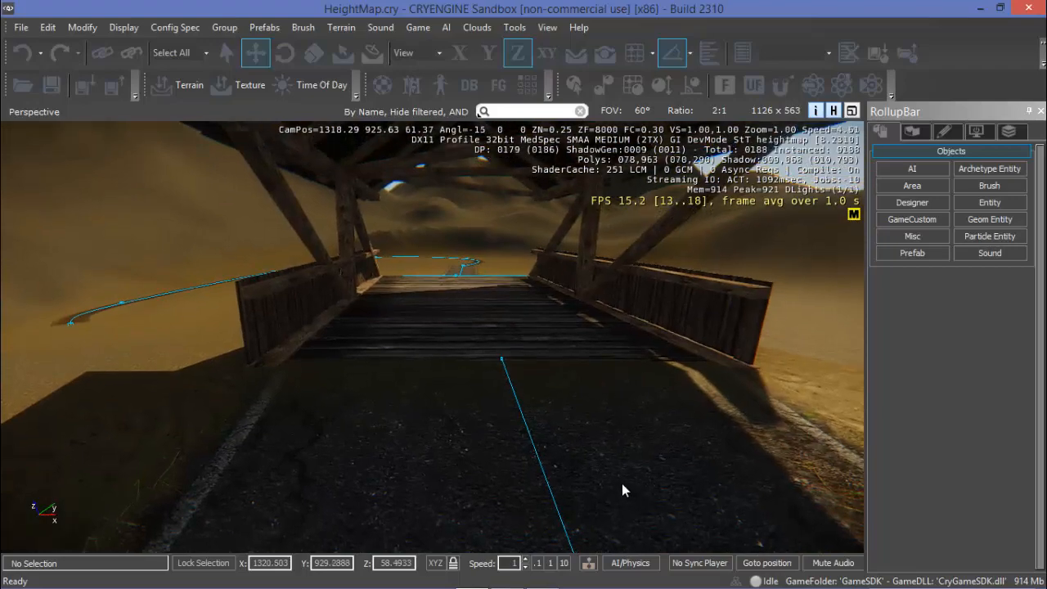
{"action": "middle_click_drag", "start_coordinate": [622, 483], "coordinate": [626, 493]}
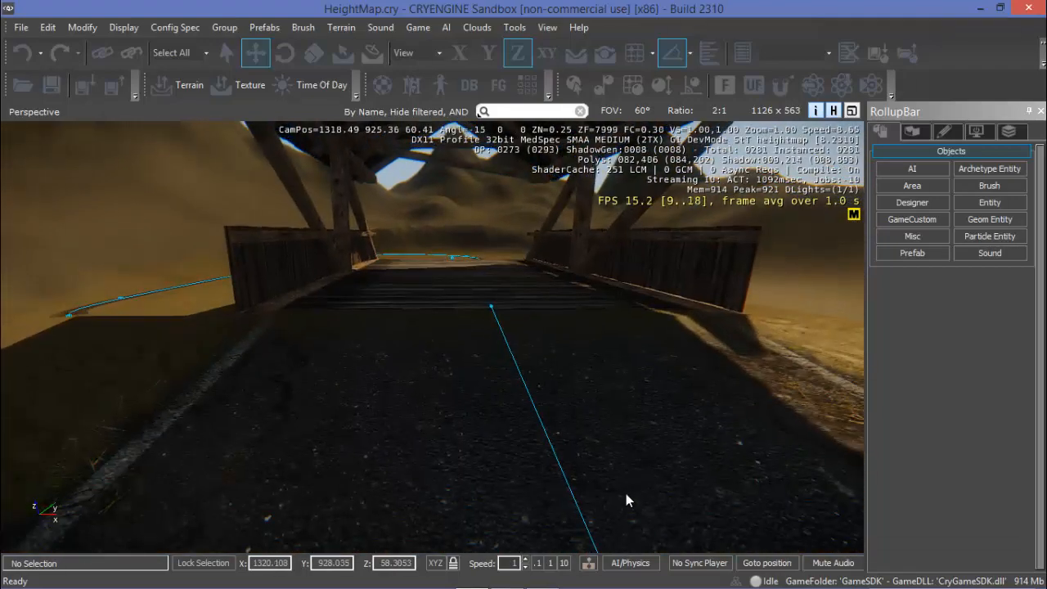
{"action": "key", "text": "ctrl+g"}
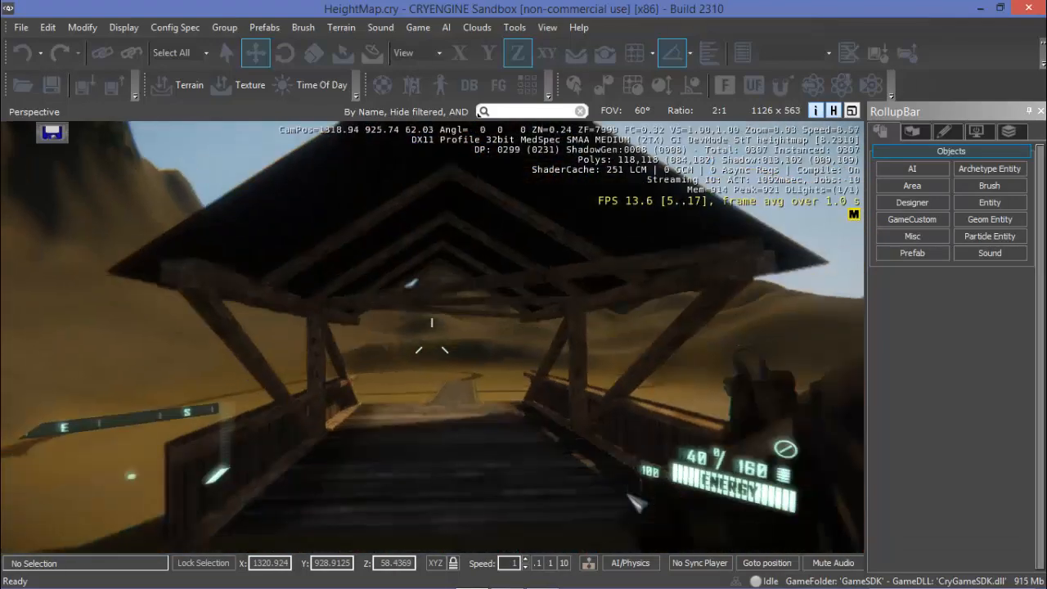
{"action": "key", "text": "w"}
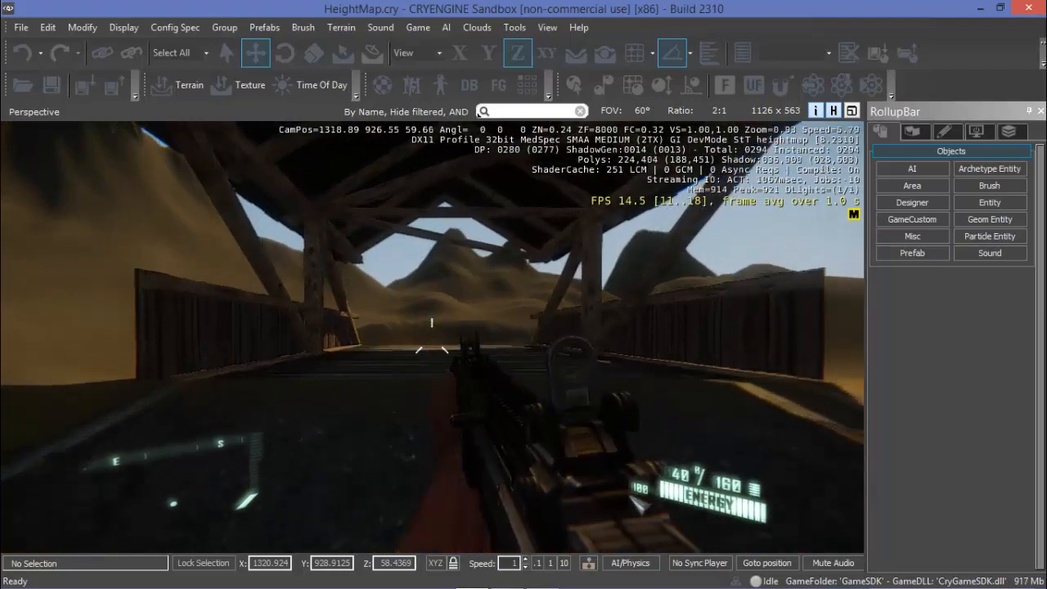
{"action": "key", "text": "w"}
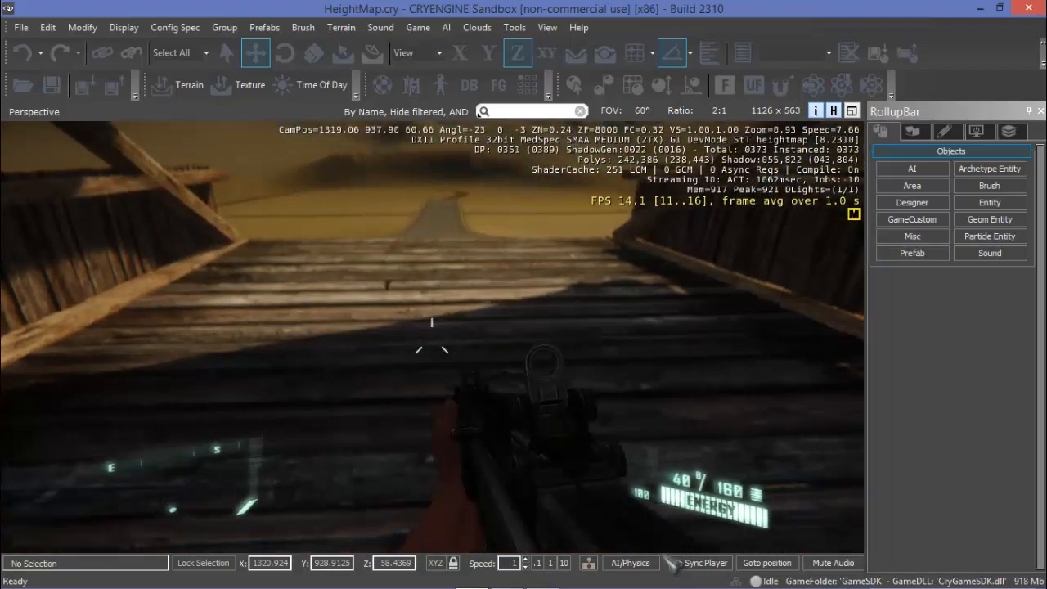
{"action": "key", "text": "w"}
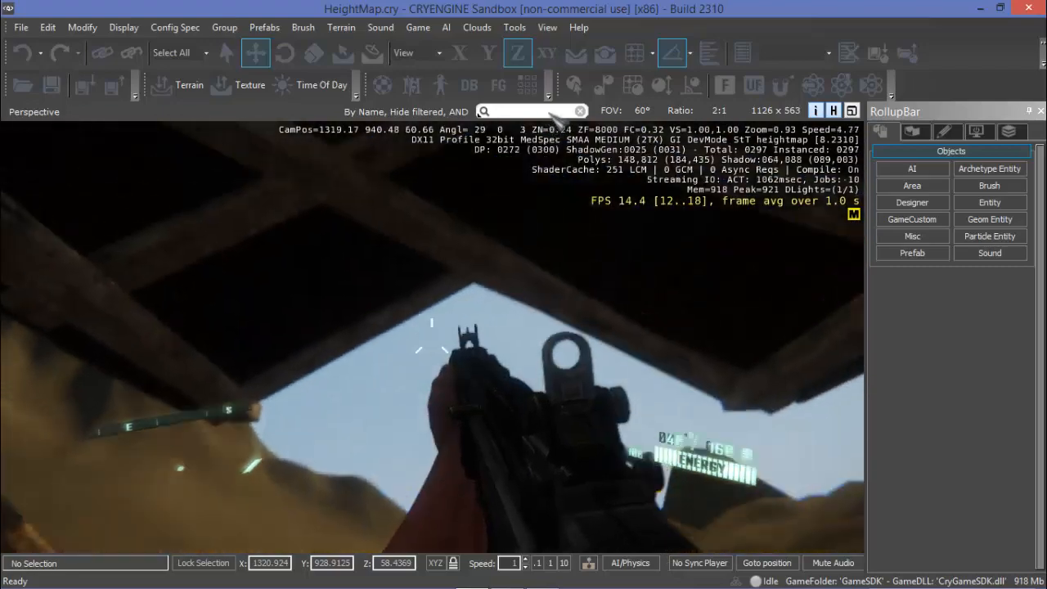
{"action": "key", "text": "w"}
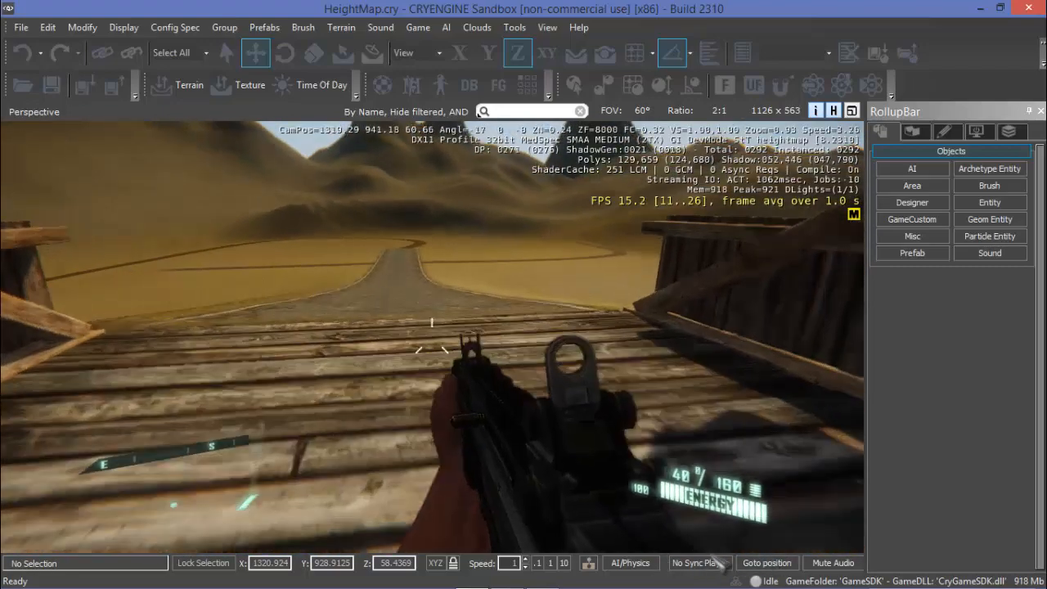
{"action": "key", "text": "w"}
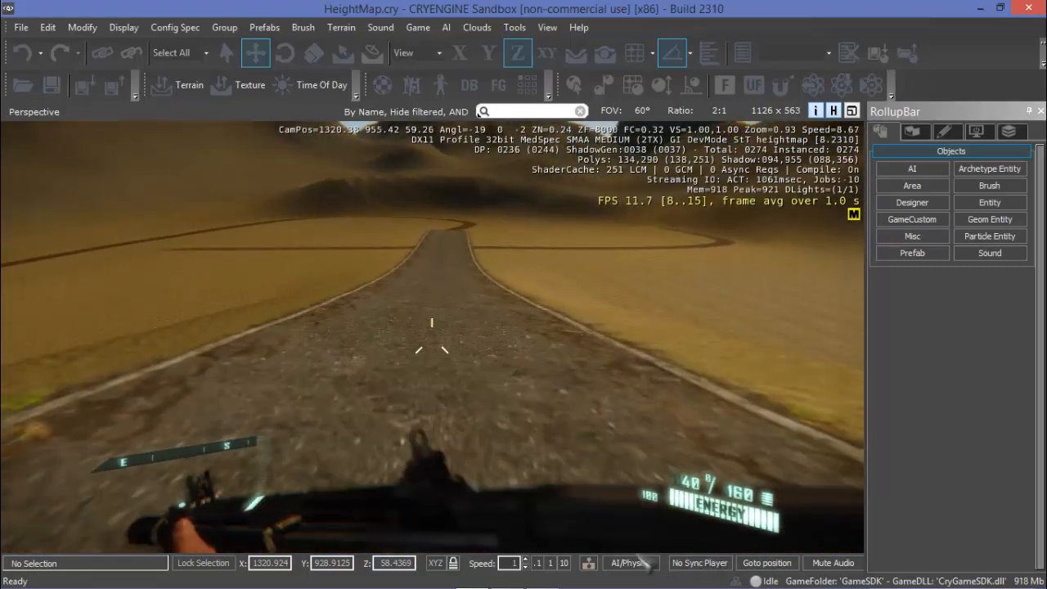
{"action": "key", "text": "w"}
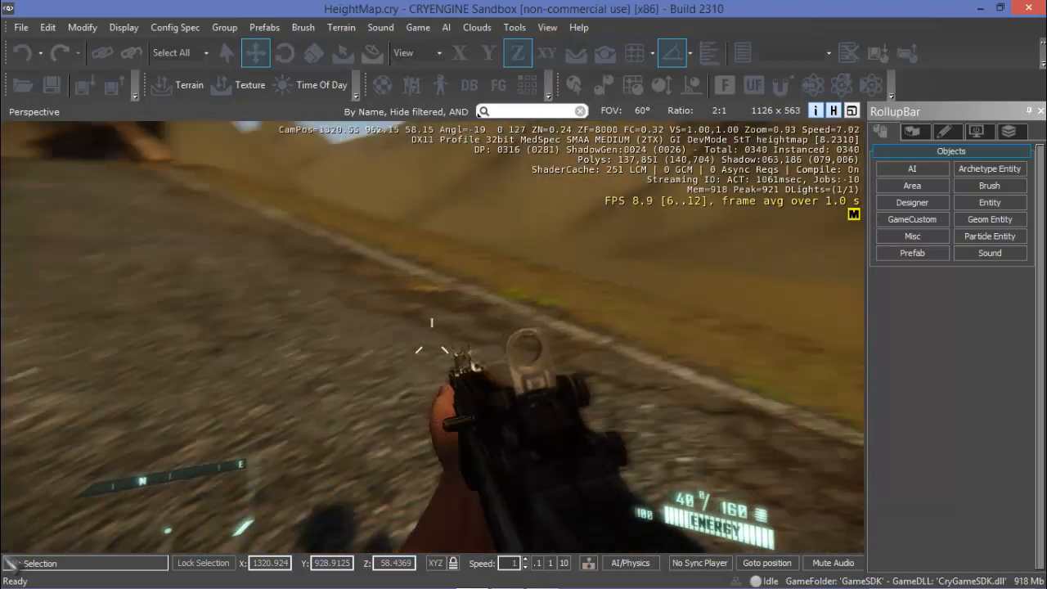
{"action": "key", "text": "w"}
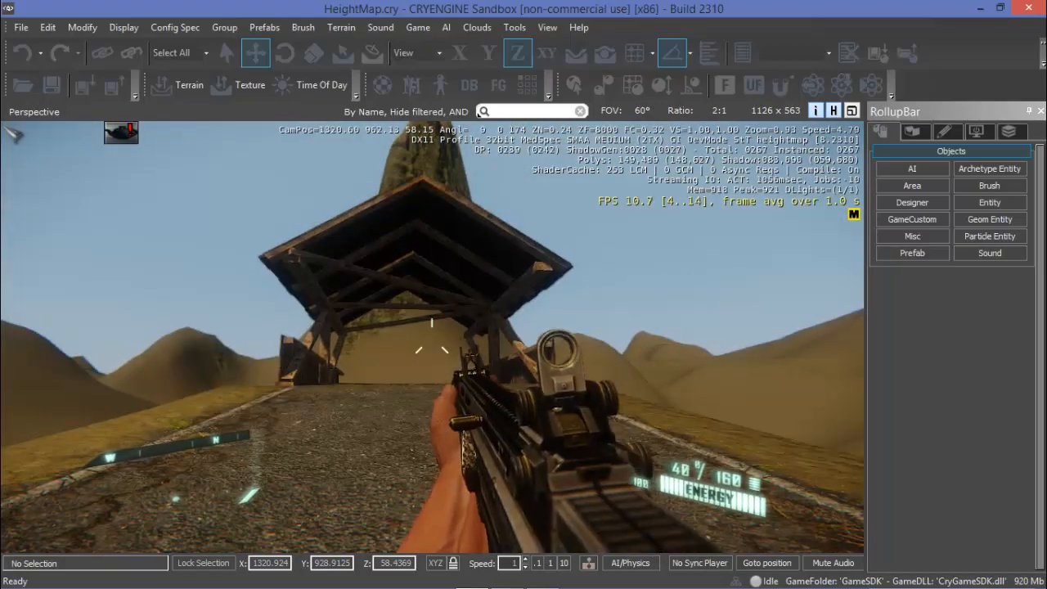